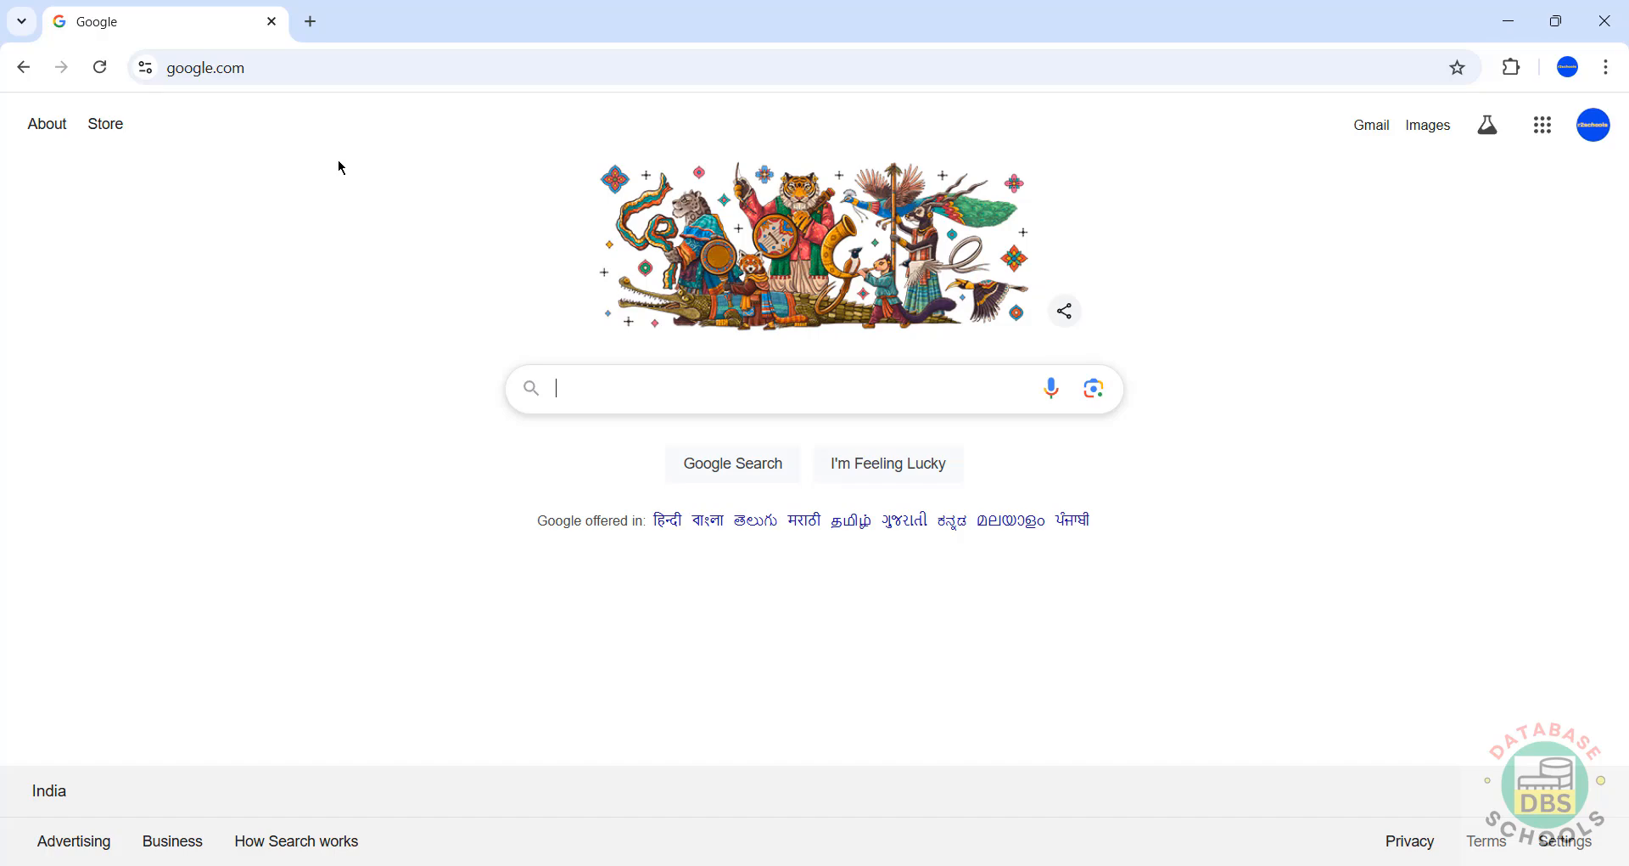
Step: Load the mysql.com website in the browser
left_click(375, 66)
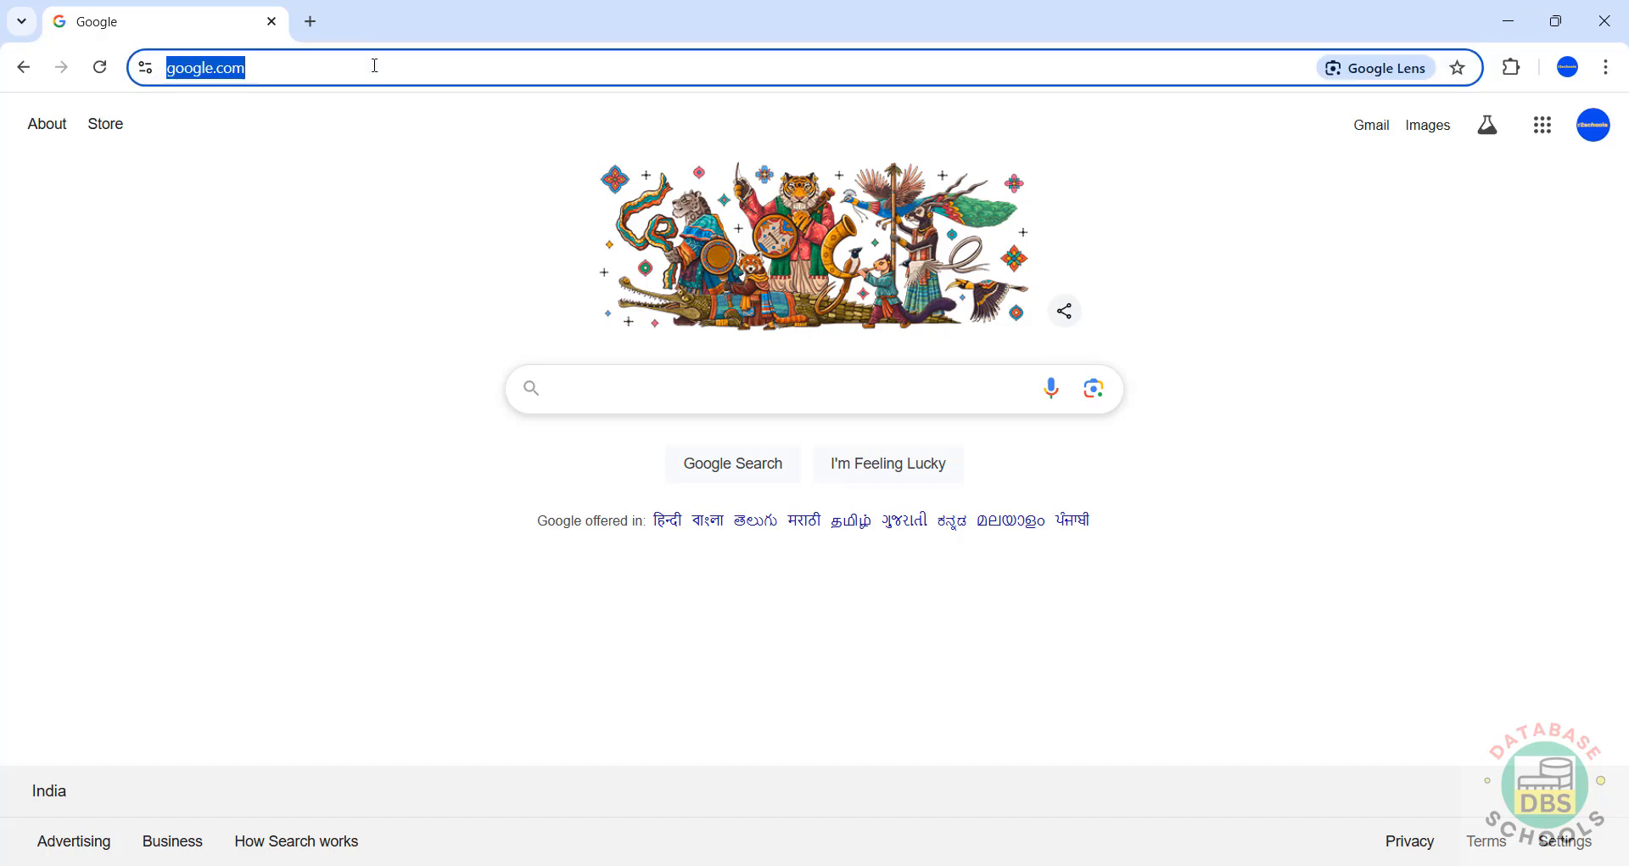
type("mysql.com")
key("Return")
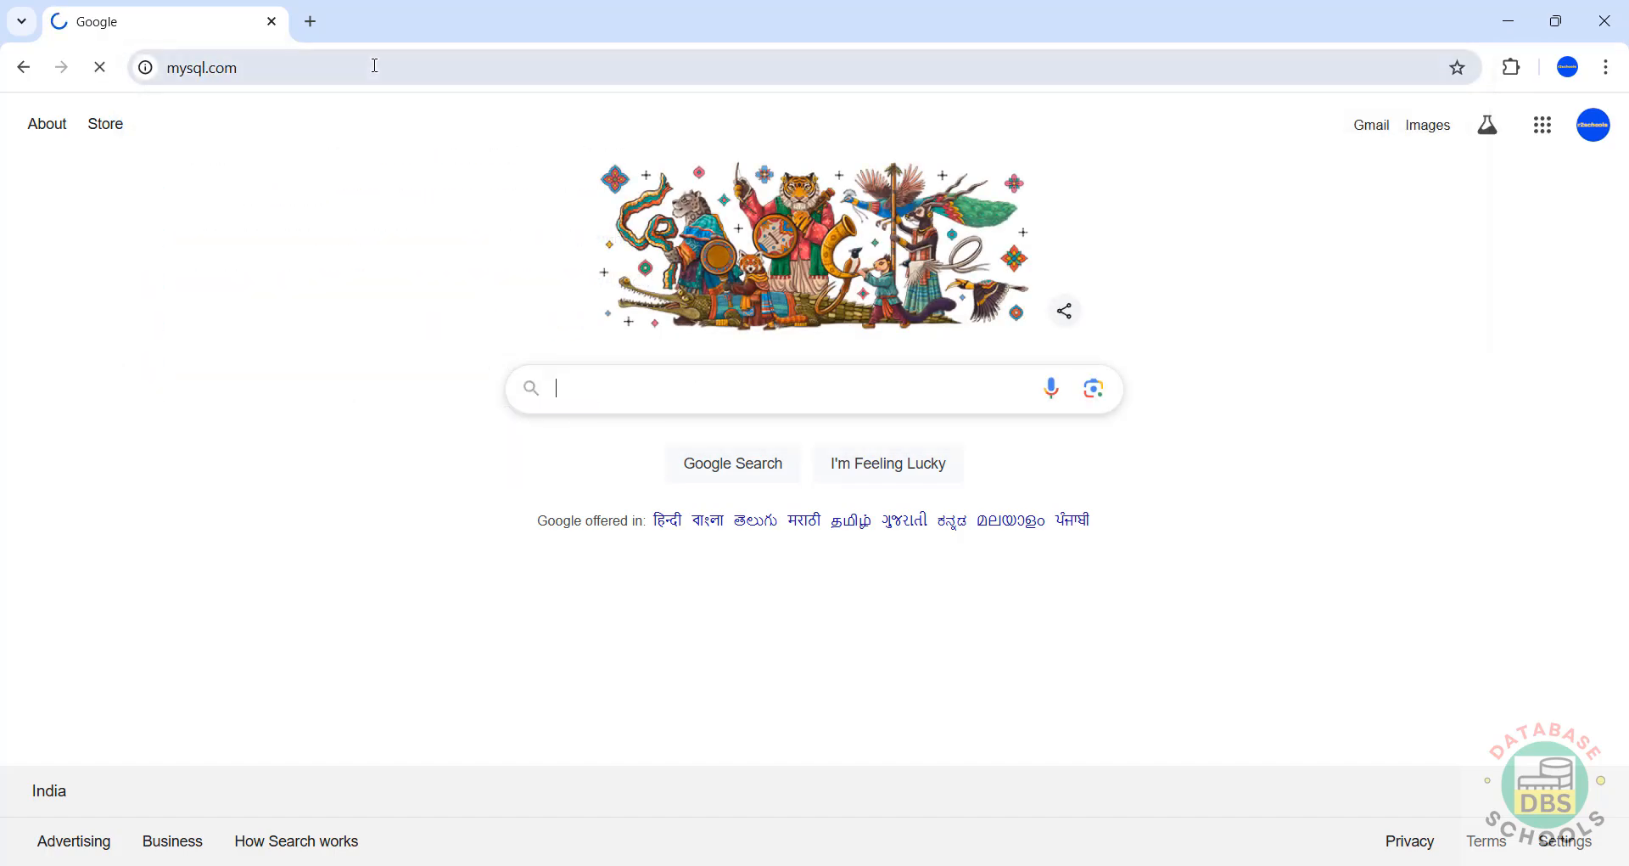
Step: Go through DOWNLOADS and MySQL Community (GPL) Downloads to the MySQL Community Server page
left_click(501, 209)
scroll(632, 603, "down", 3)
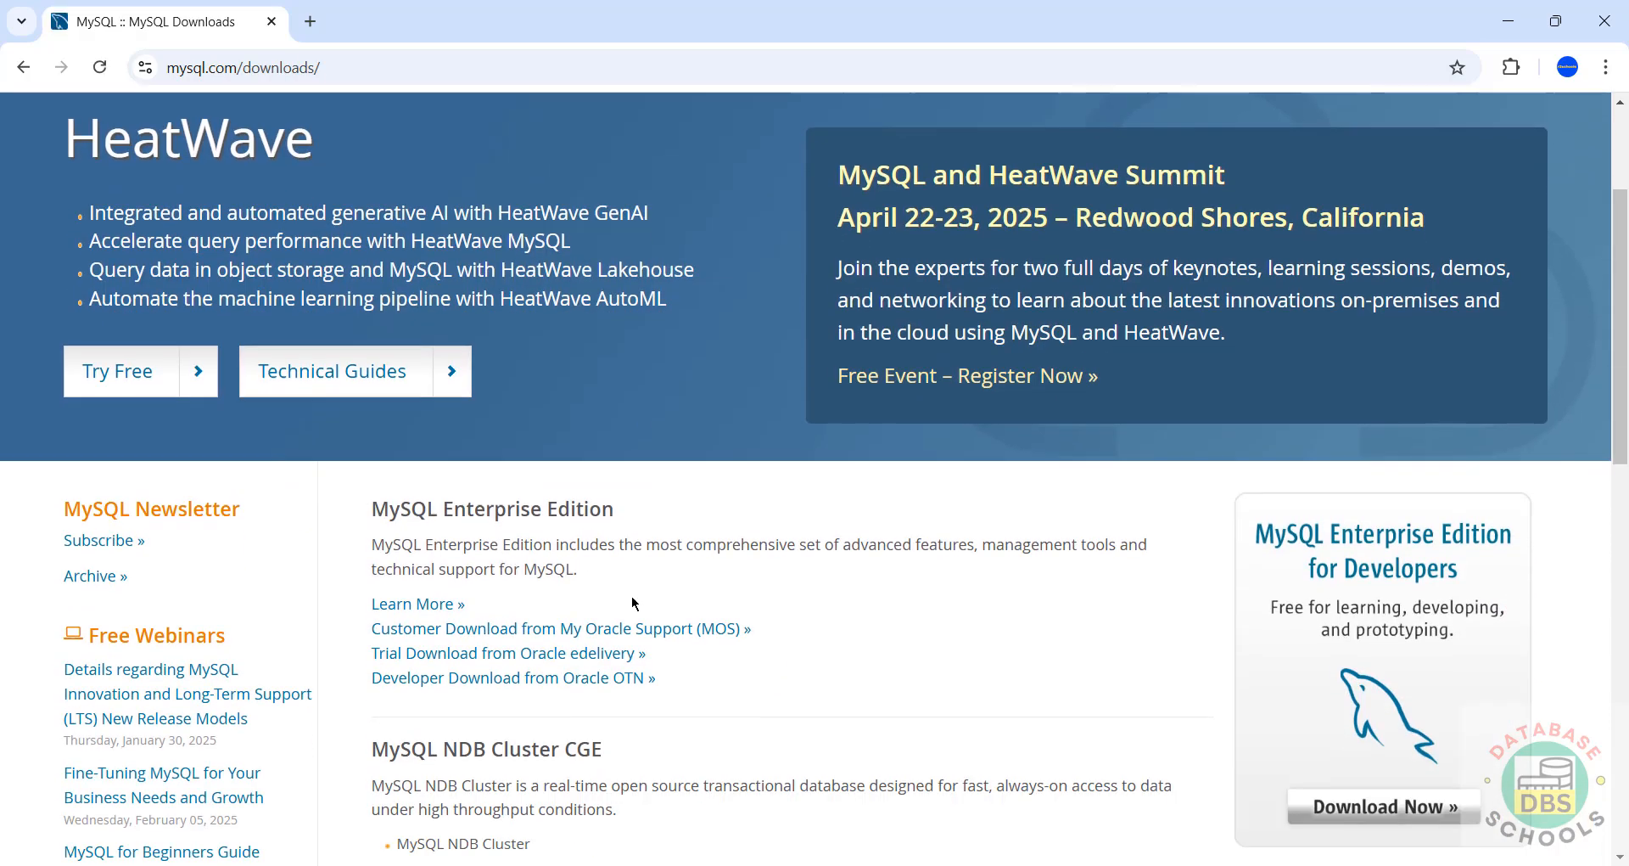
scroll(632, 602, "down", 5)
left_click(514, 652)
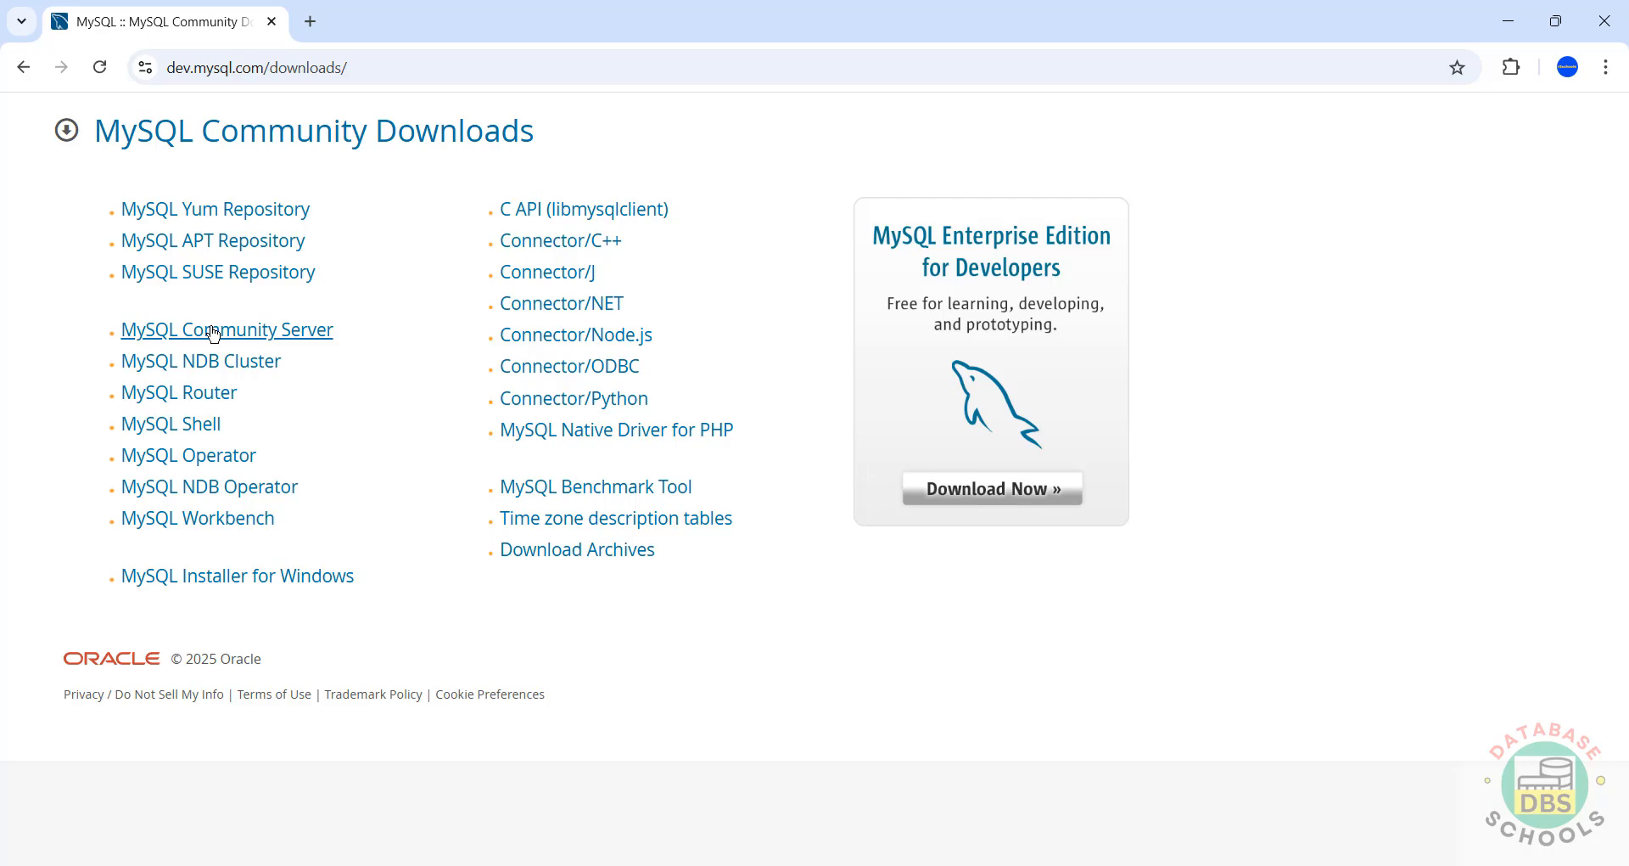
left_click(214, 331)
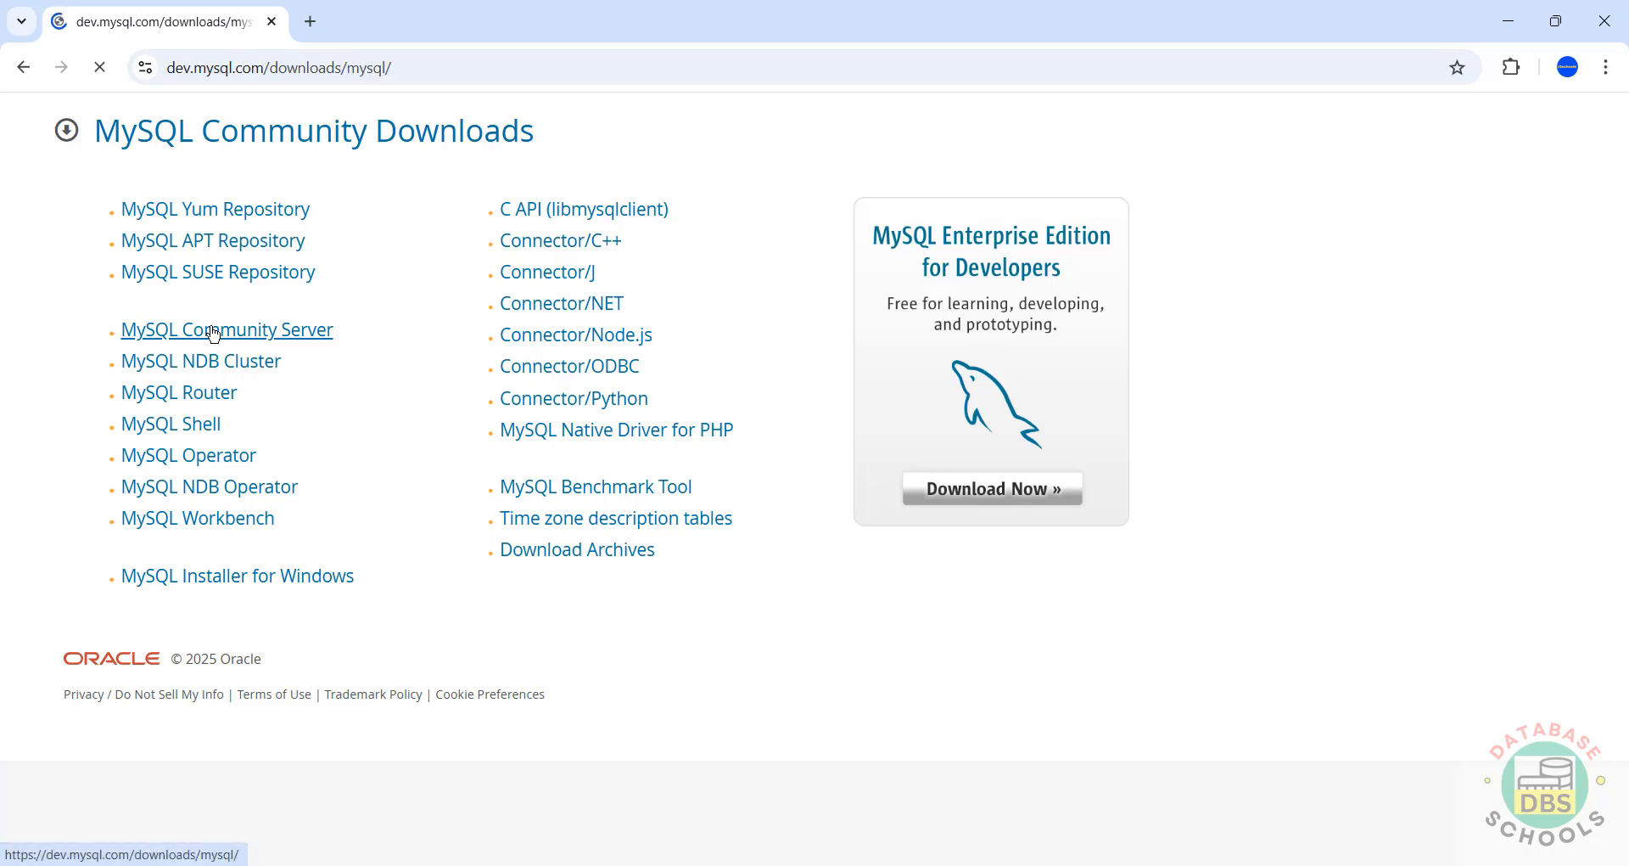
Step: Switch the Community Server version from 9.2.0 Innovation to 8.4.4 LTS
left_click(206, 447)
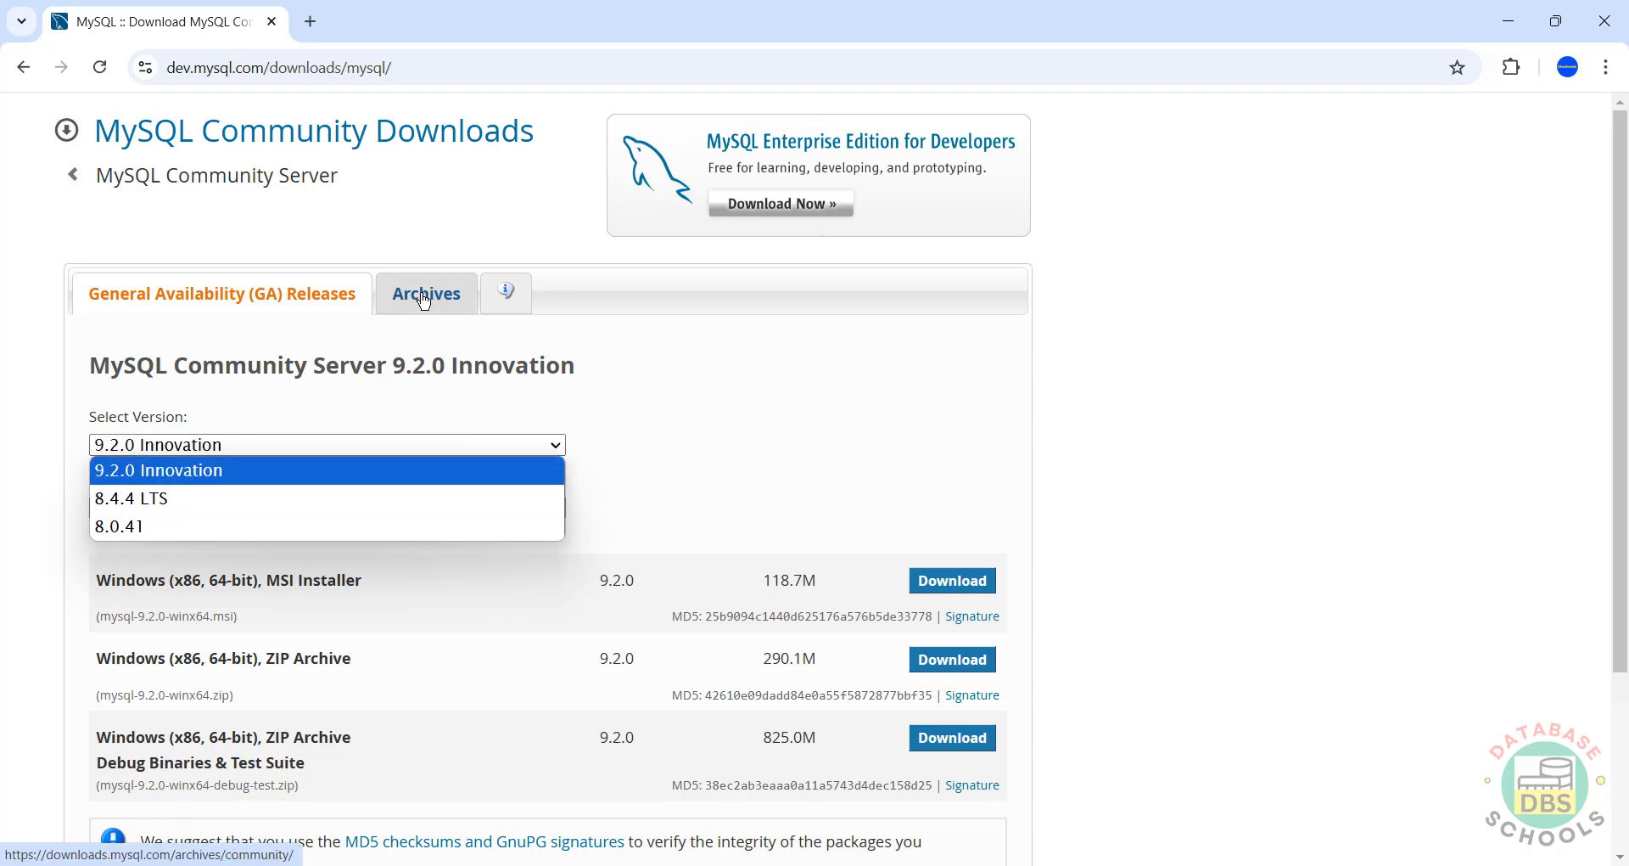
left_click(46, 502)
left_click(160, 447)
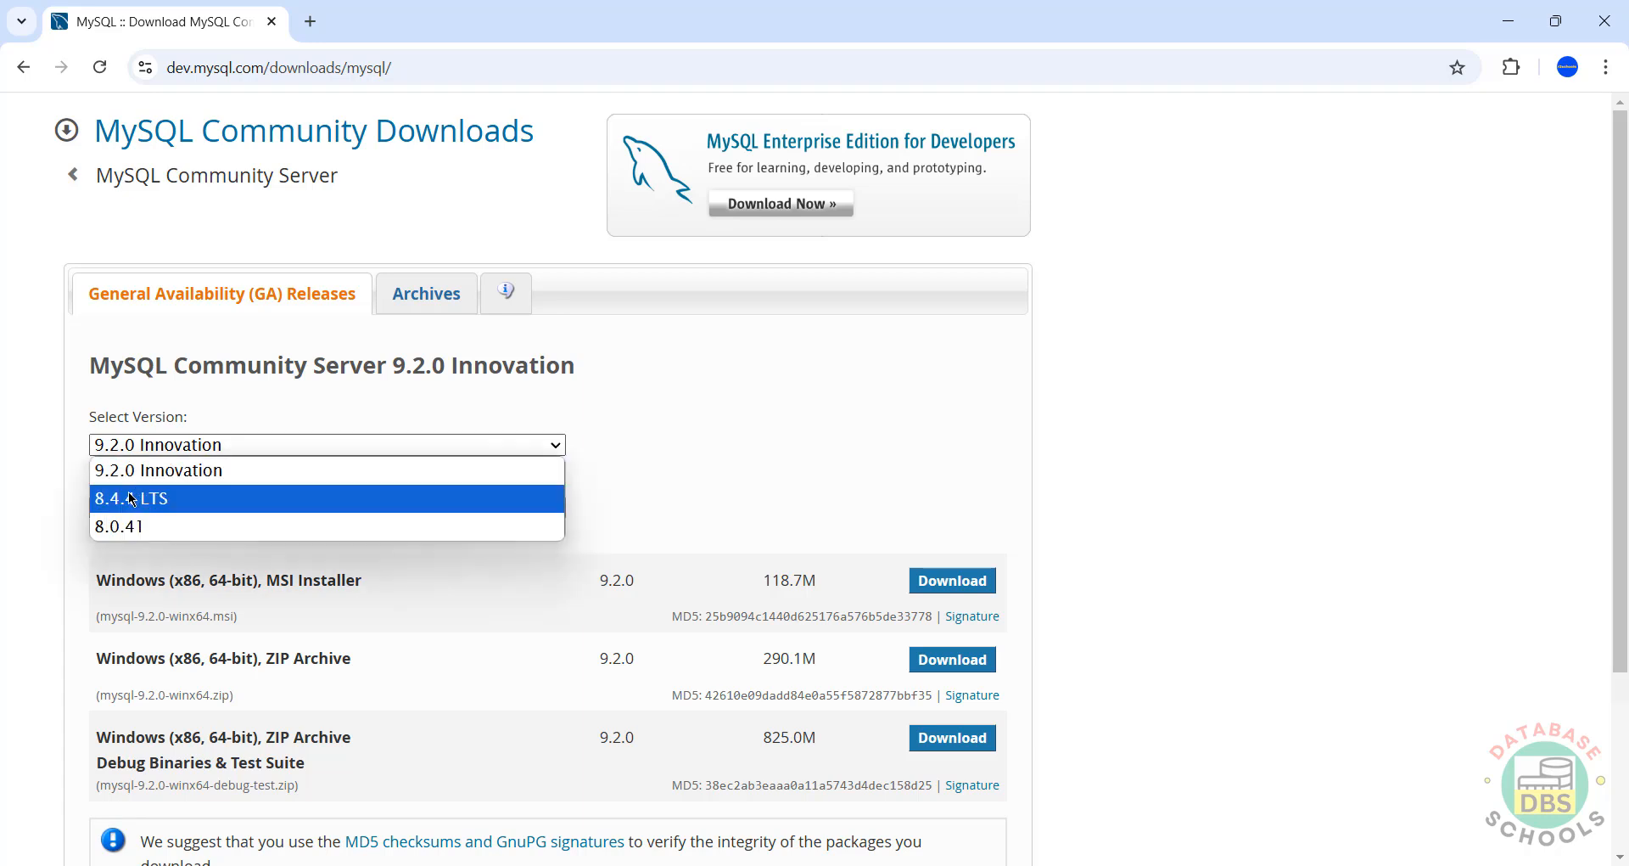
left_click(136, 508)
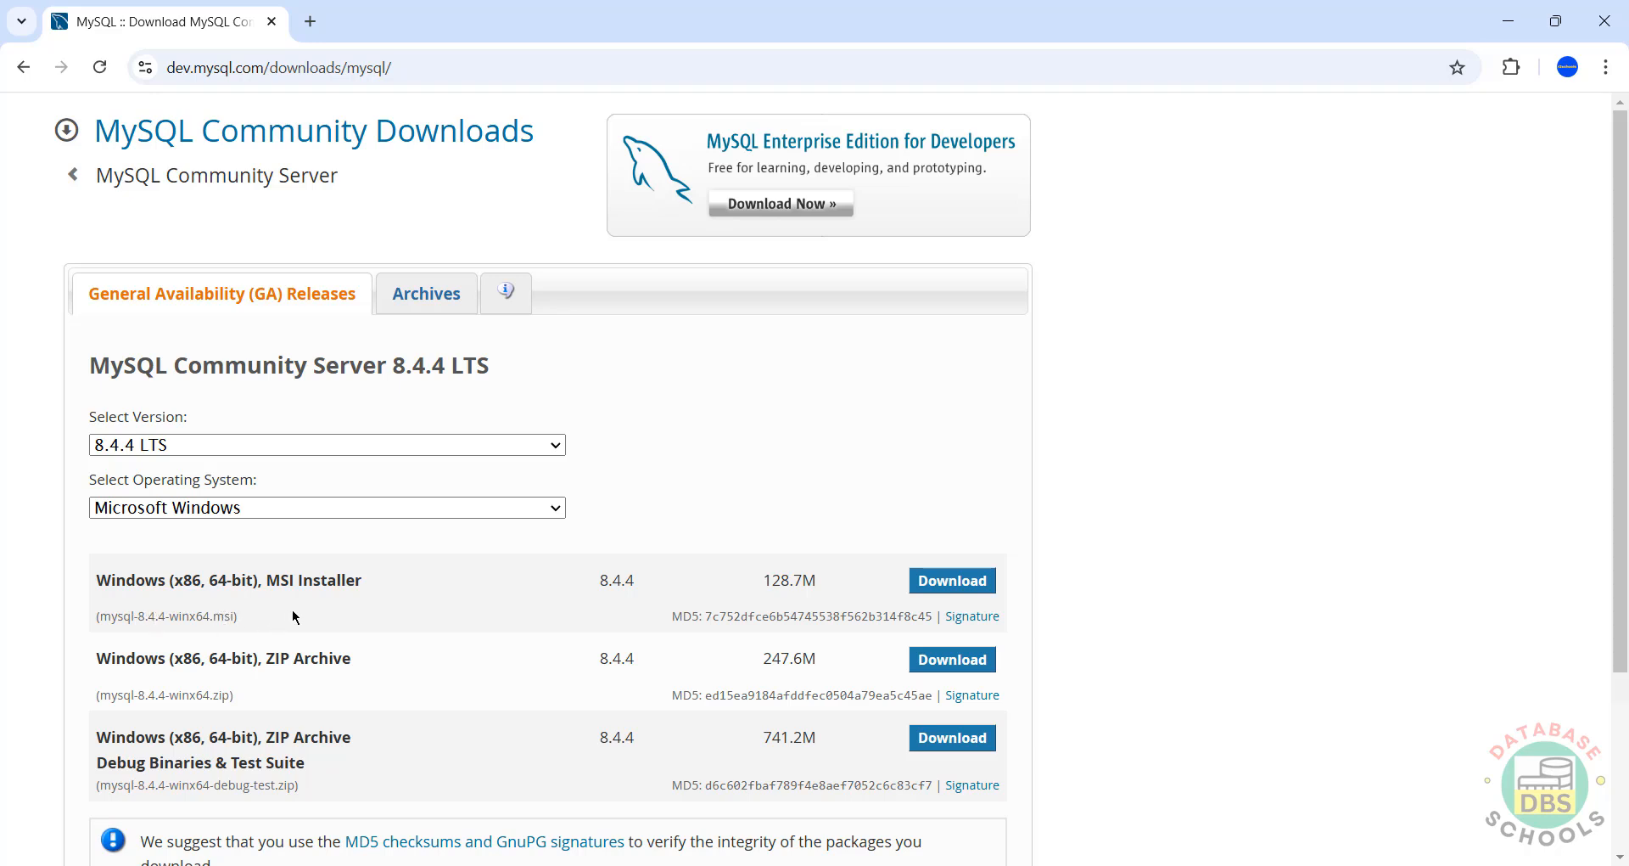
Step: Download the 8.4.4 Windows MSI Installer without signing in and run mysql-8.4.4-winx64.msi
left_click(952, 585)
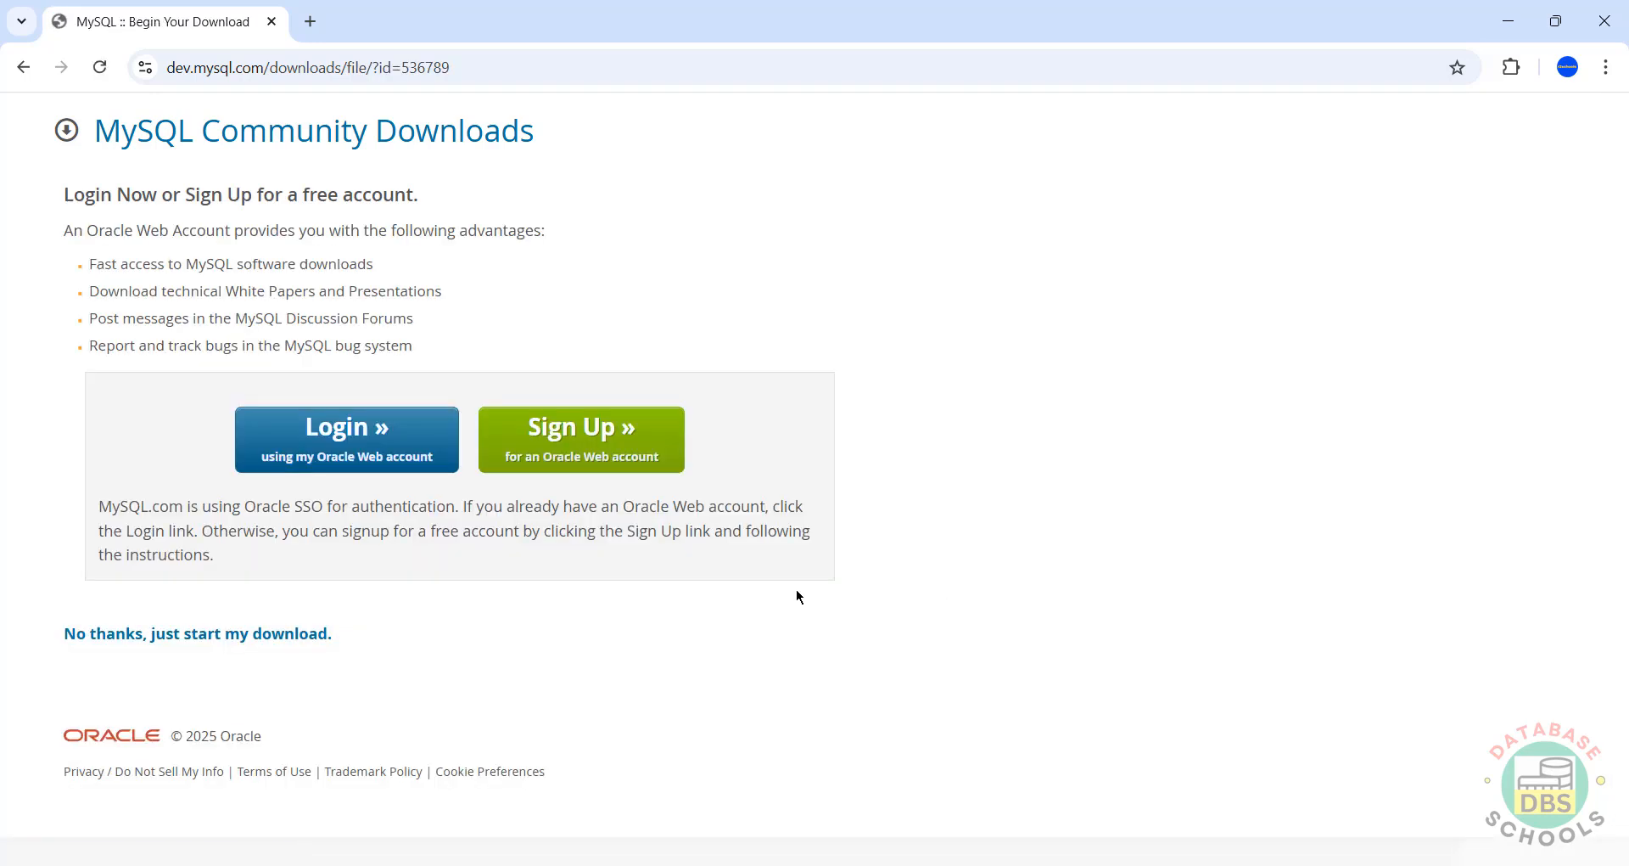
left_click(188, 643)
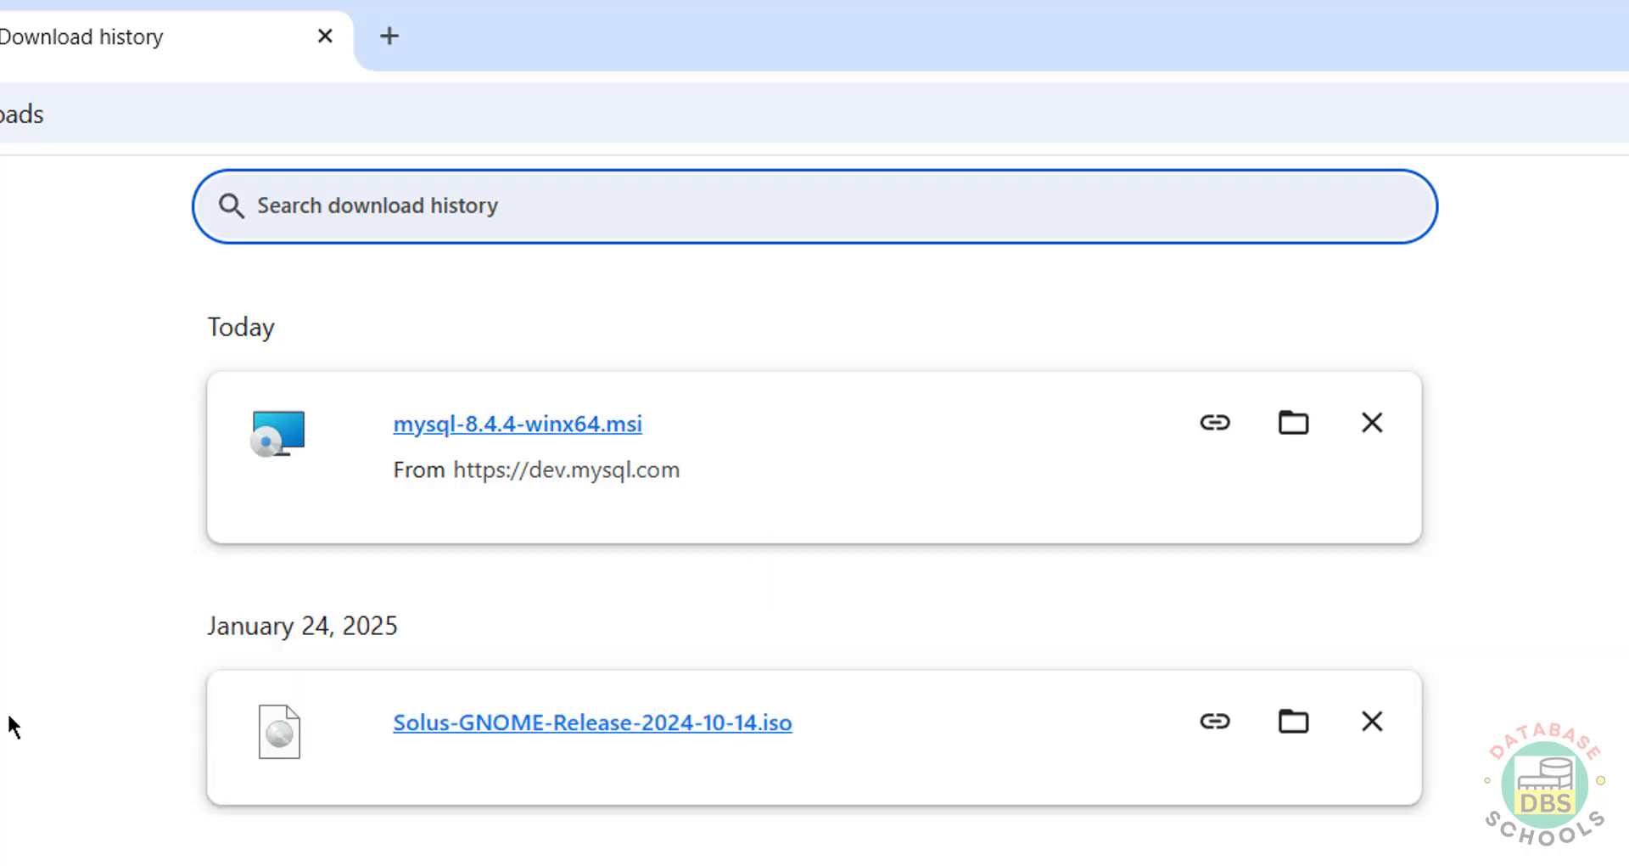
left_click(566, 424)
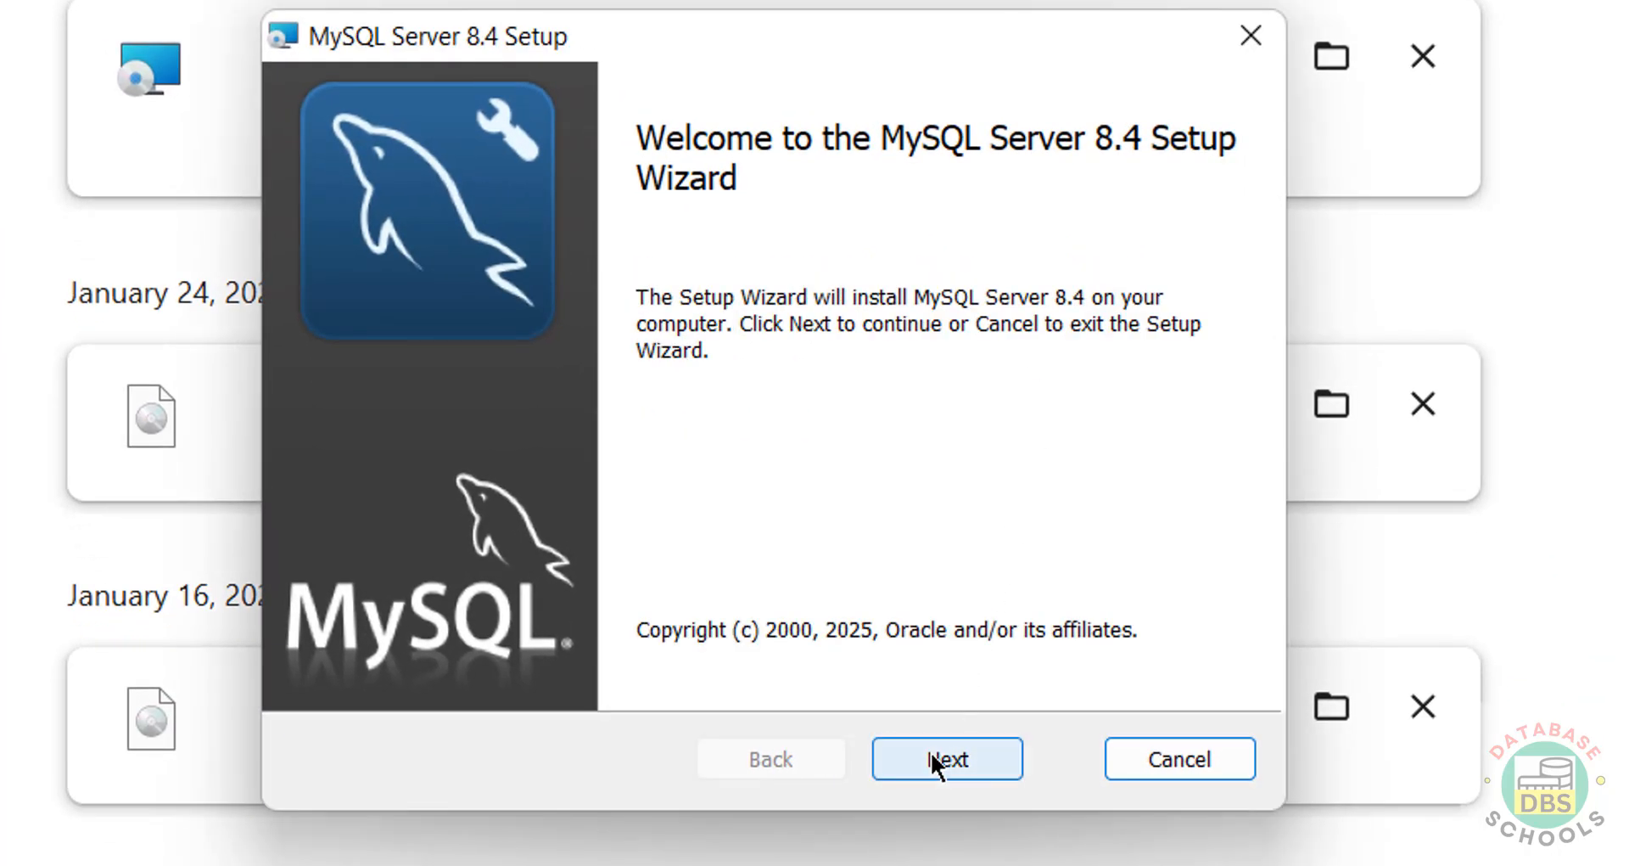
Step: Get past the MySQL Server 8.4 Setup welcome page and accept the license agreement
left_click(930, 751)
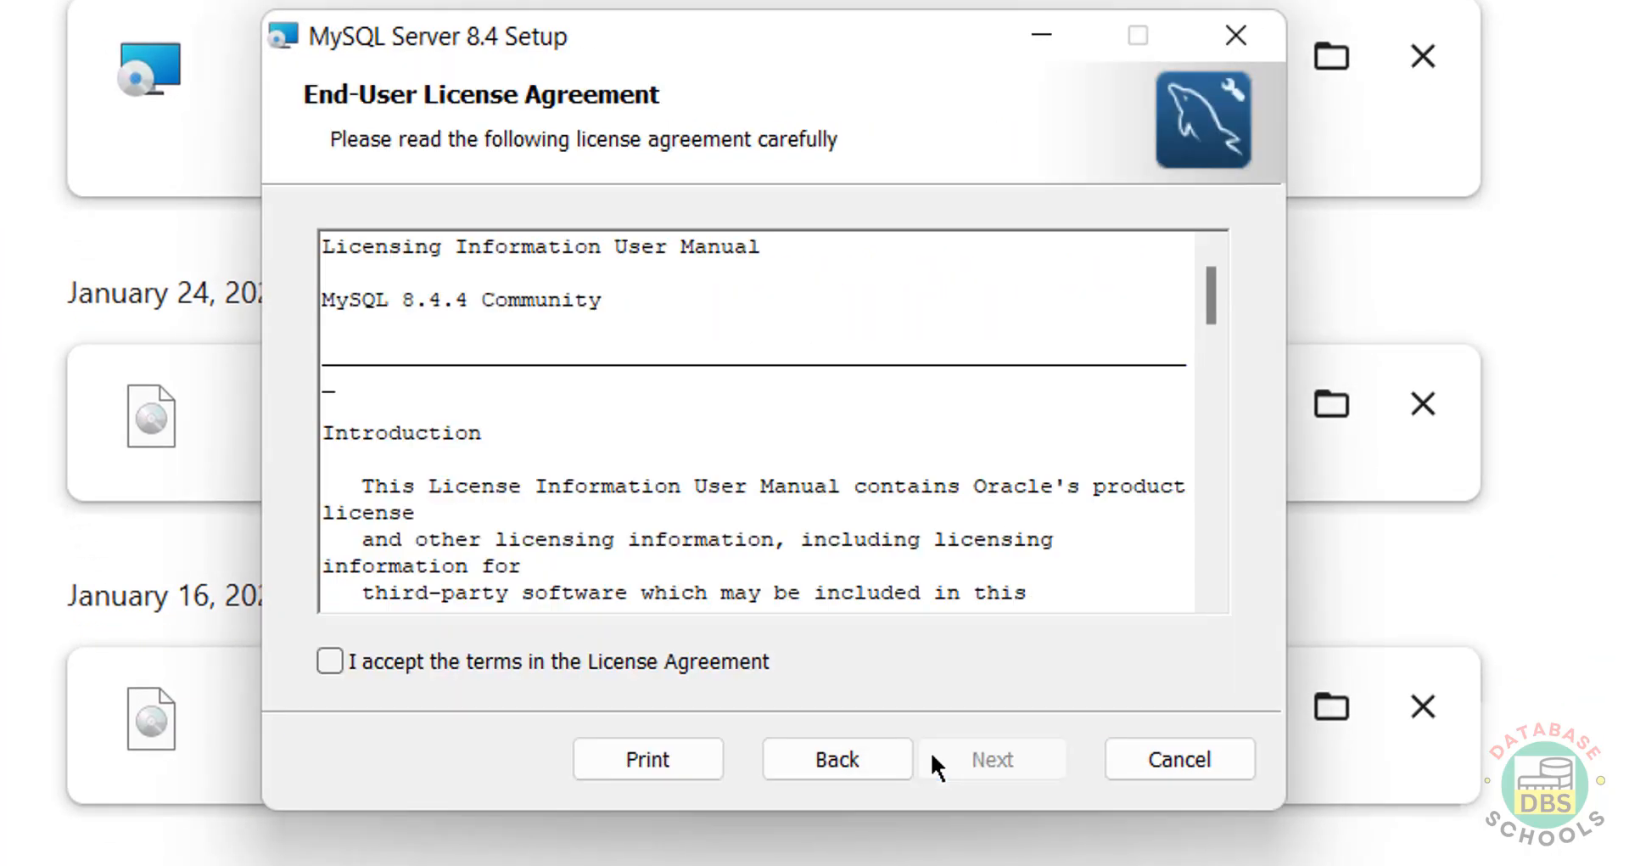
left_click(440, 662)
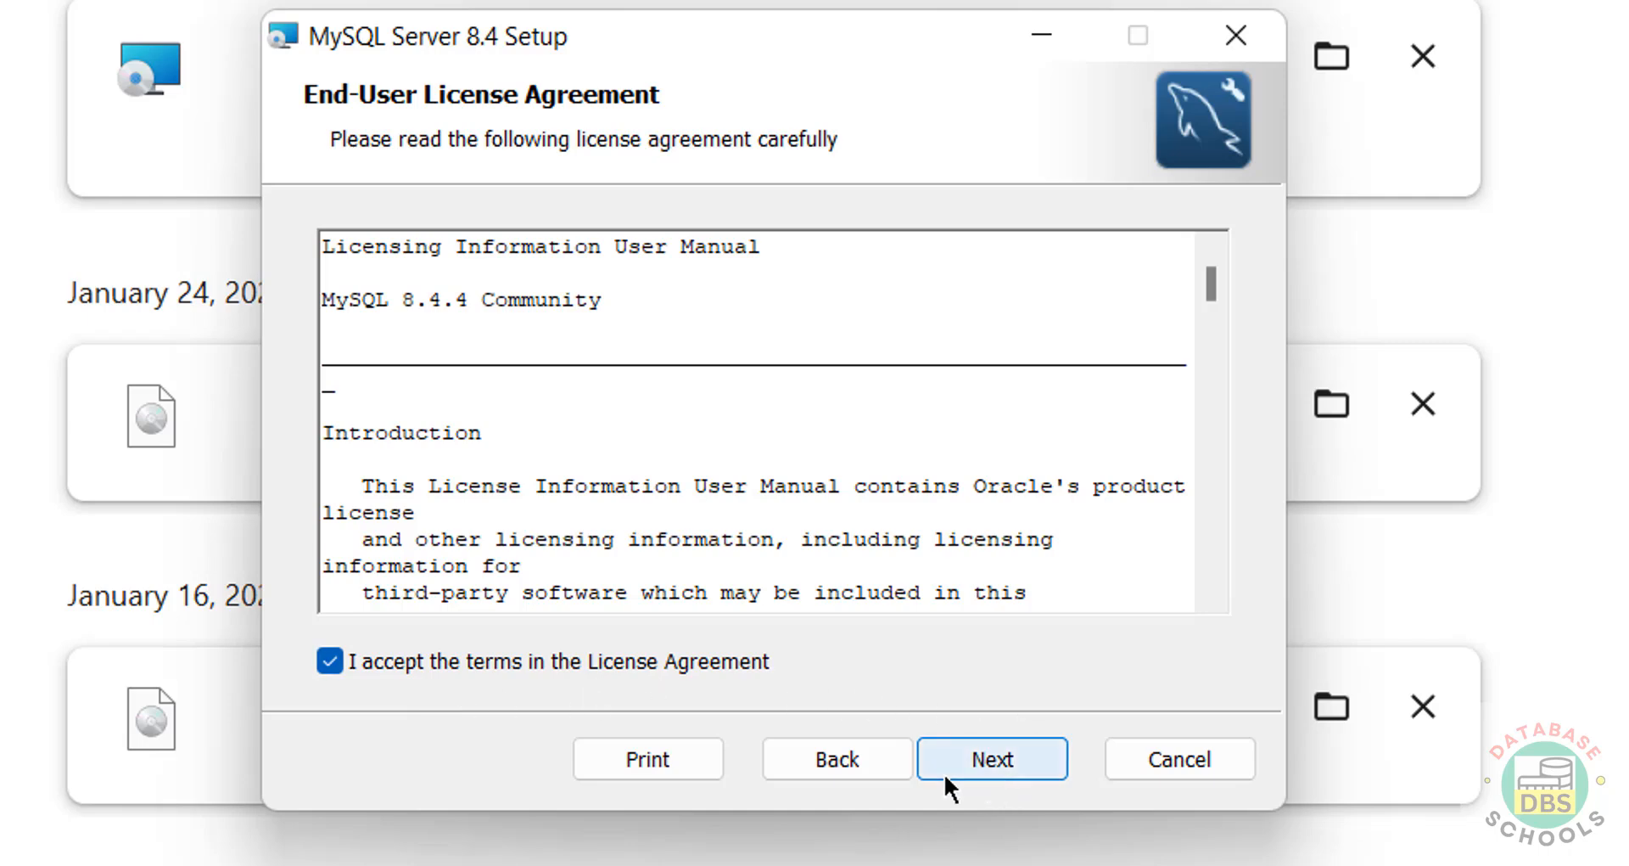
left_click(990, 765)
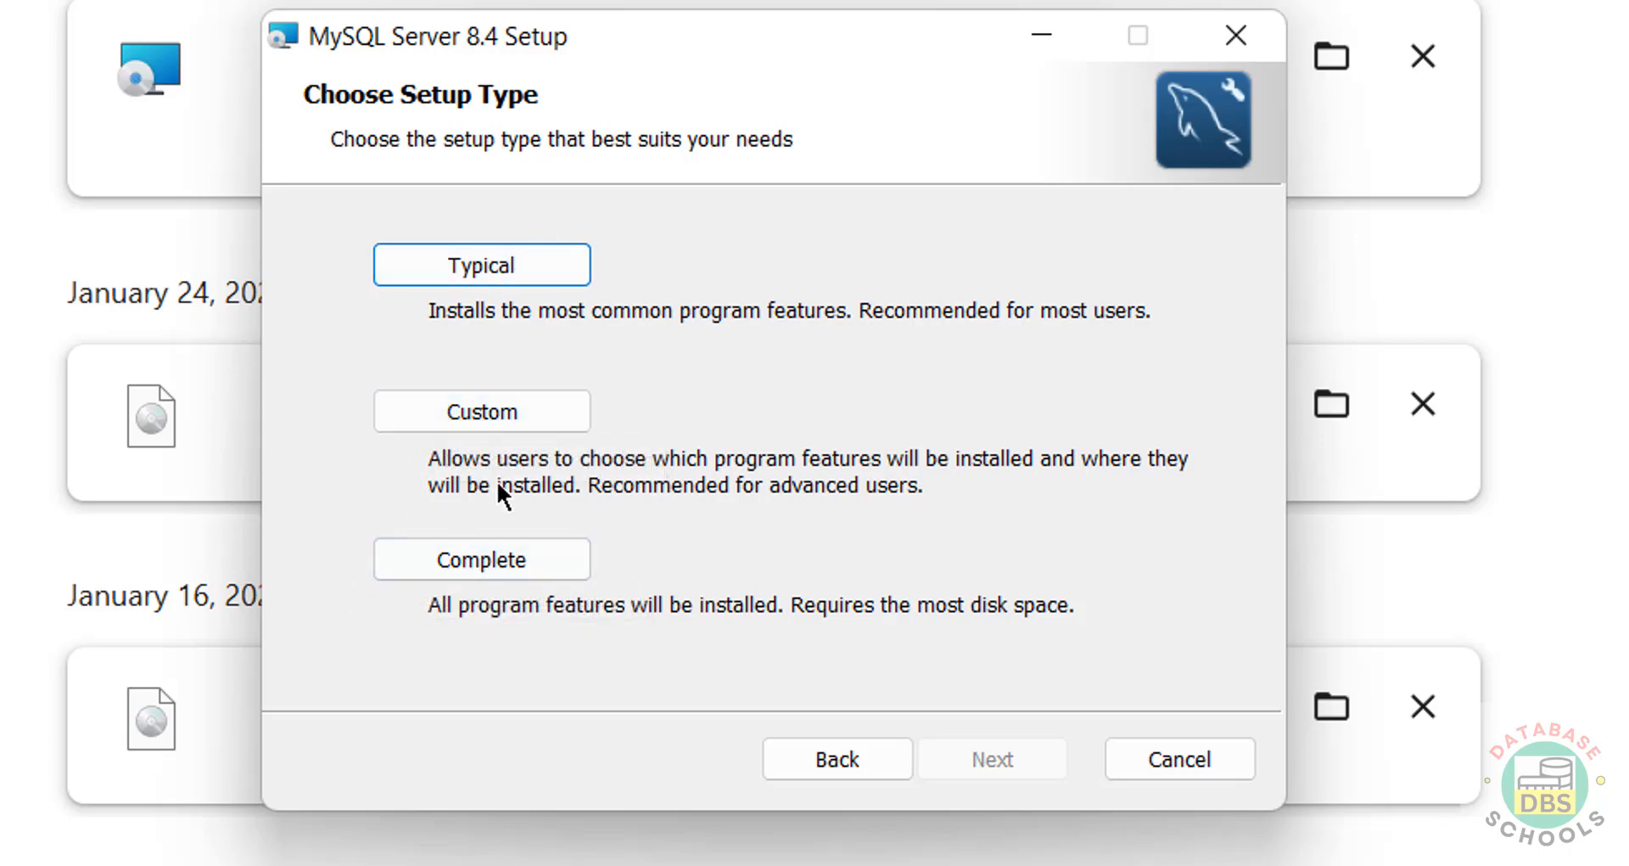
Step: Choose the Custom setup type and return to its feature selection page
left_click(536, 425)
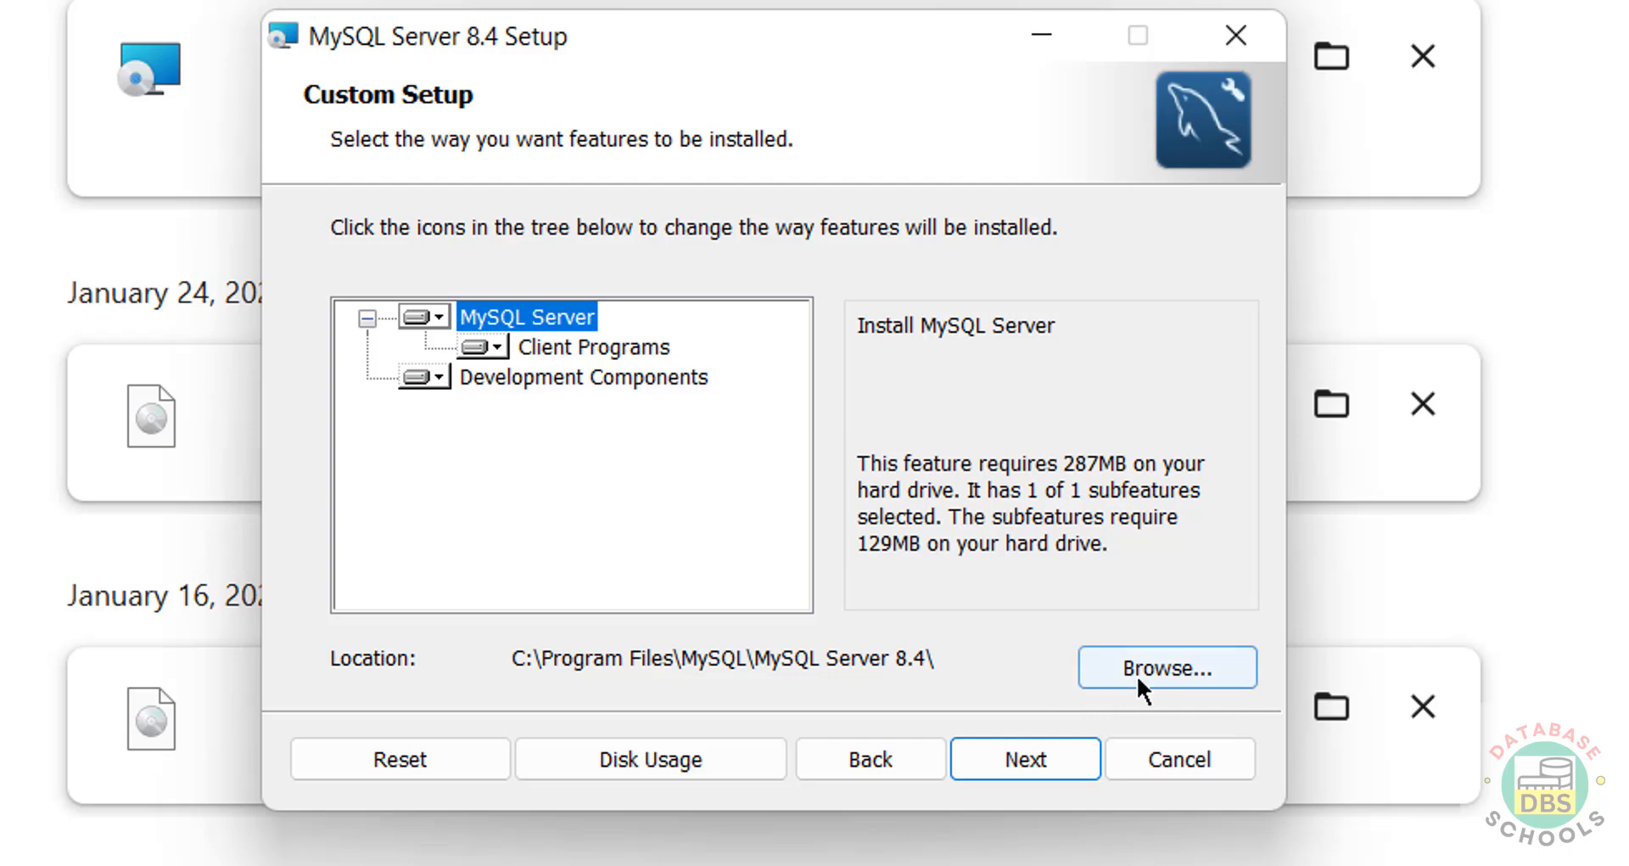
left_click(845, 749)
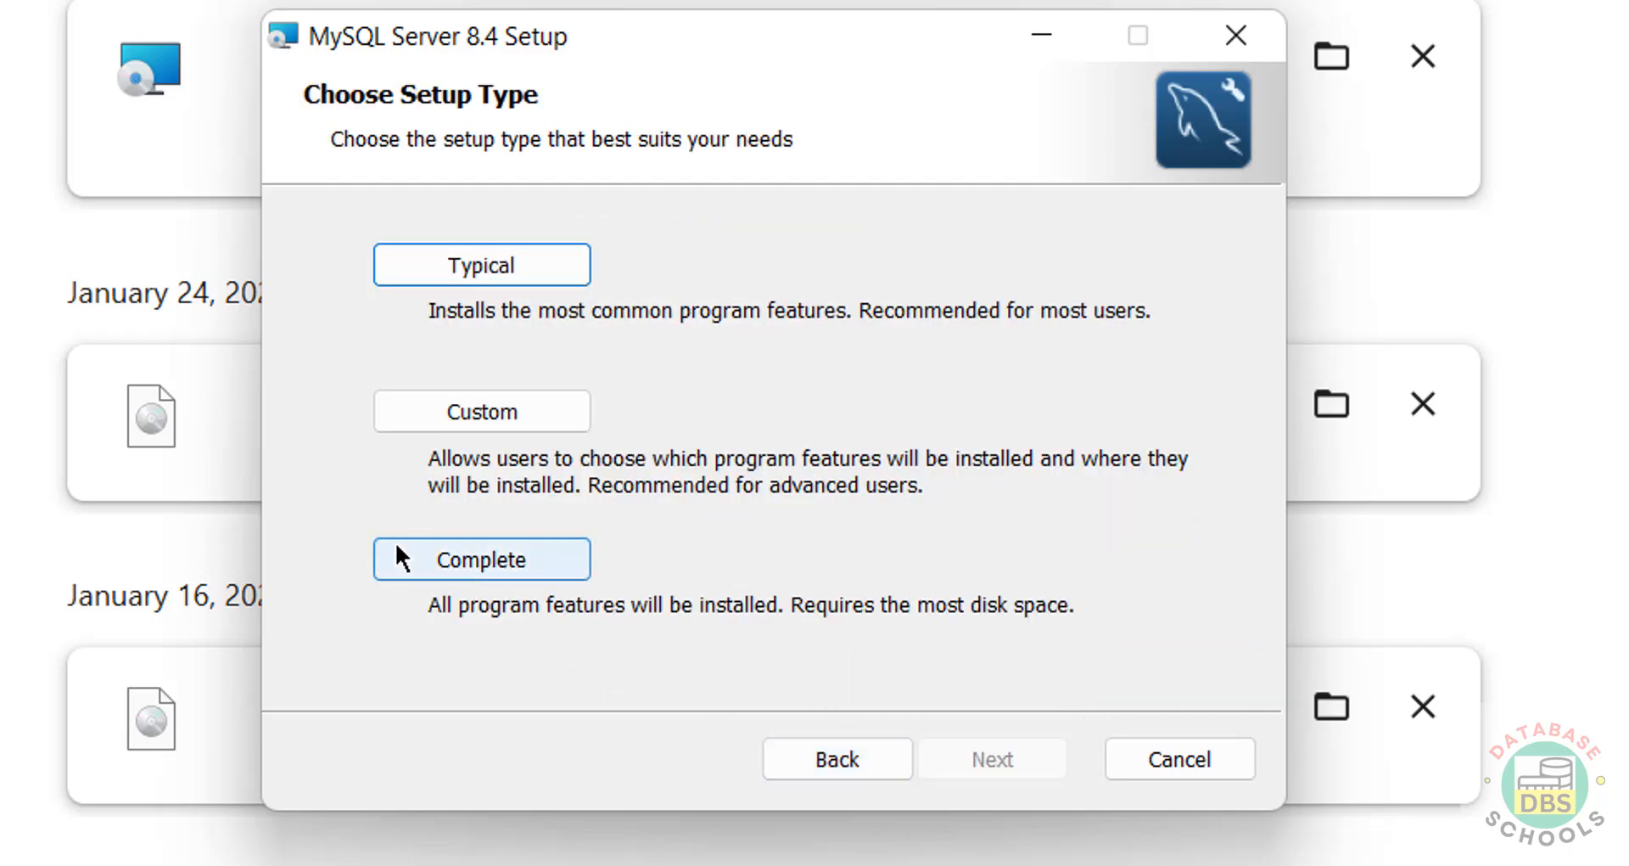
left_click(477, 419)
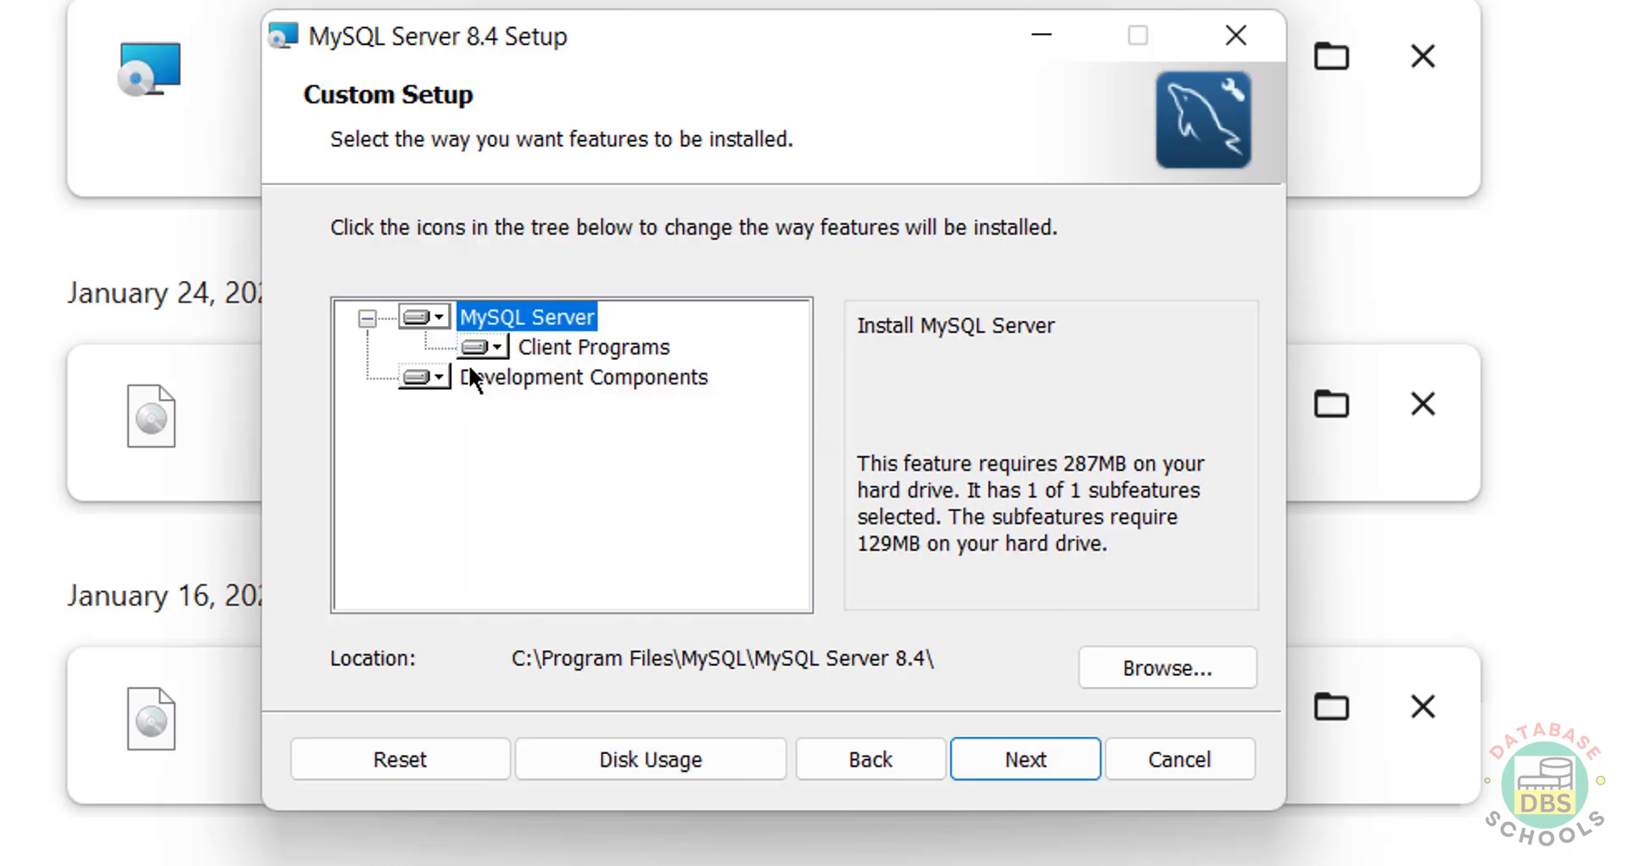
left_click(1004, 759)
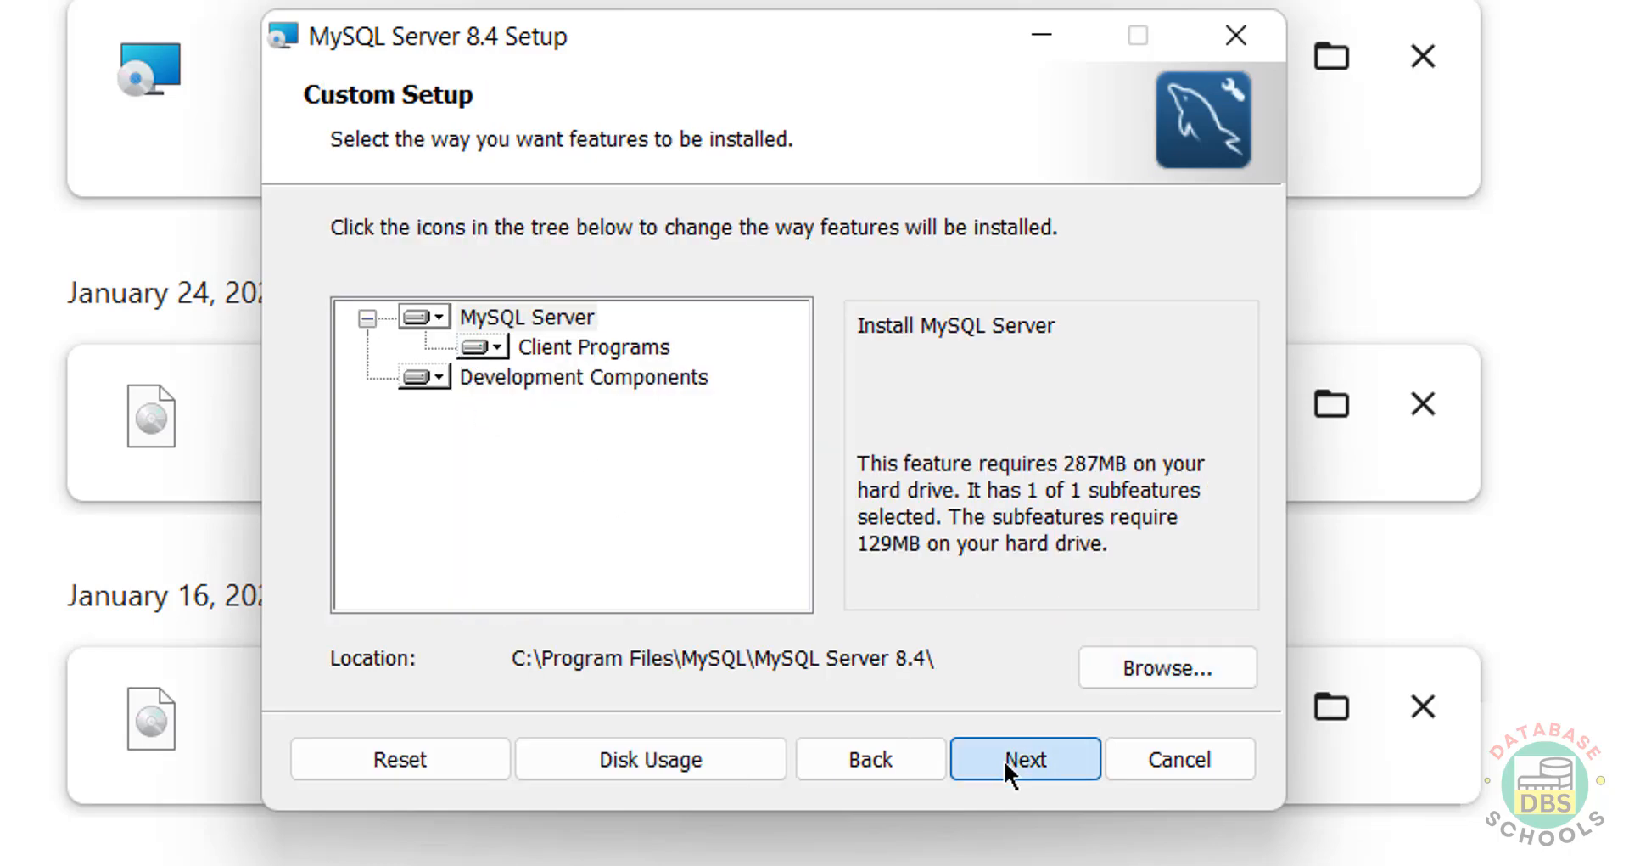
left_click(789, 765)
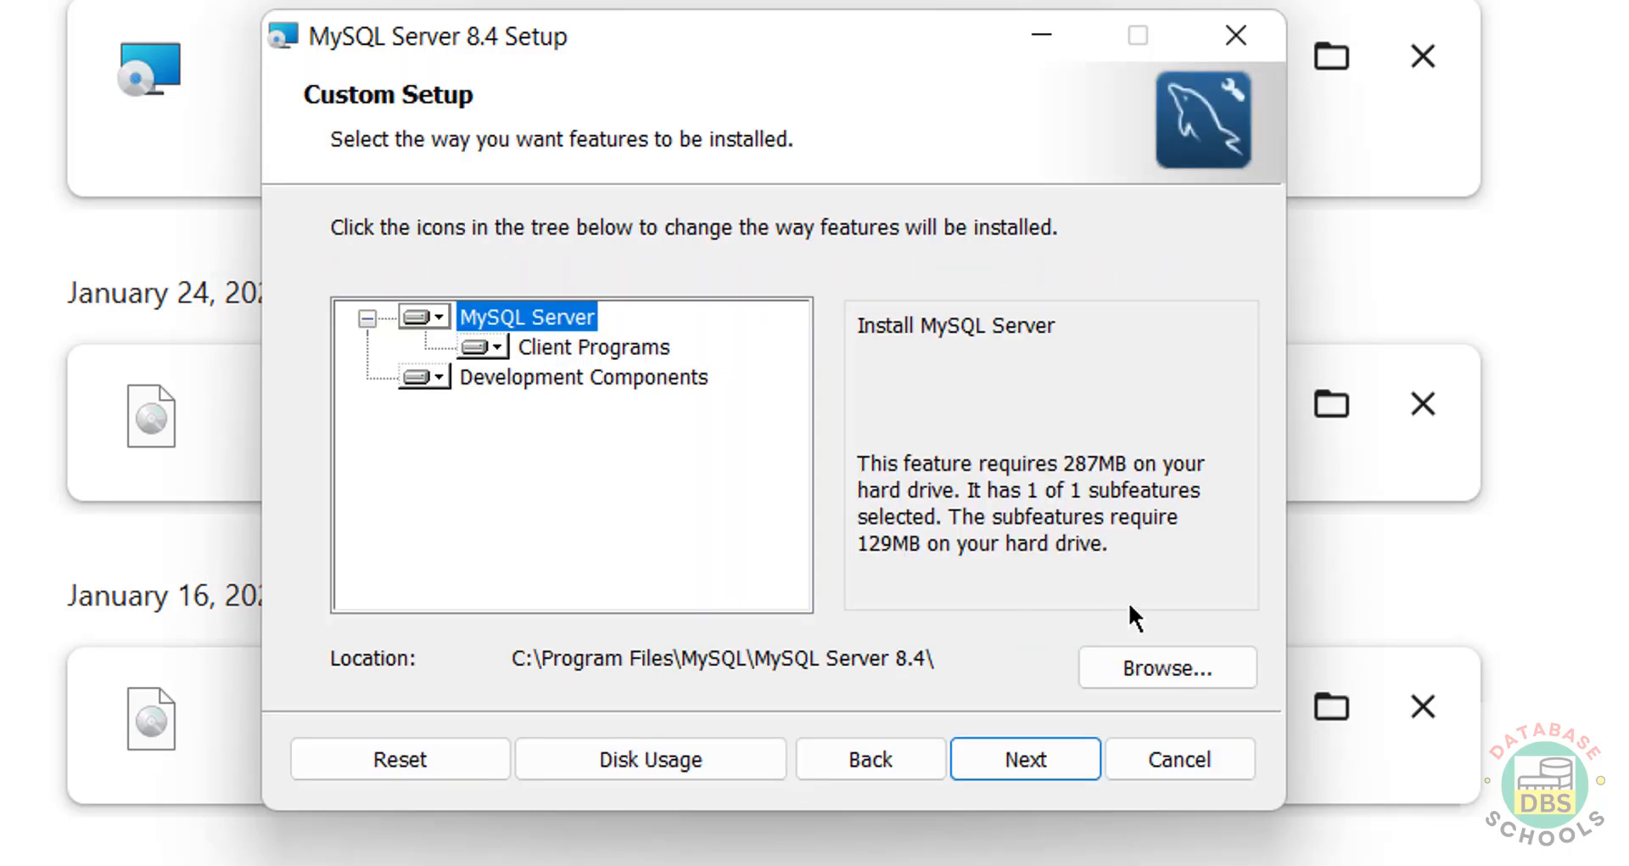
Step: Keep the default C:\Program Files\MySQL\MySQL Server 8.4\ location and start installing
left_click(1153, 668)
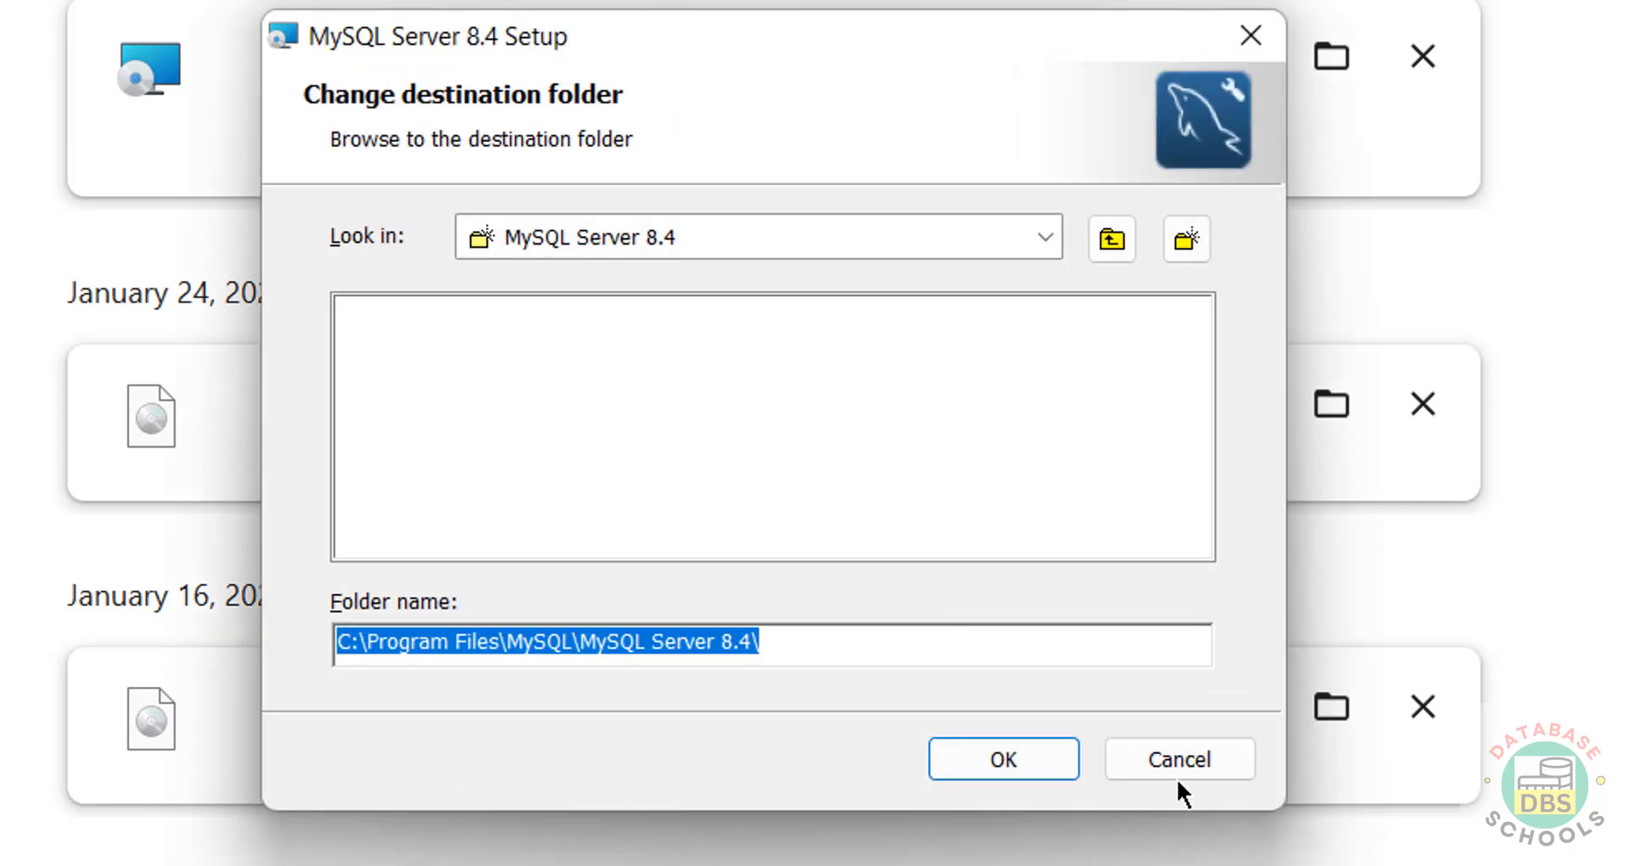
left_click(1186, 767)
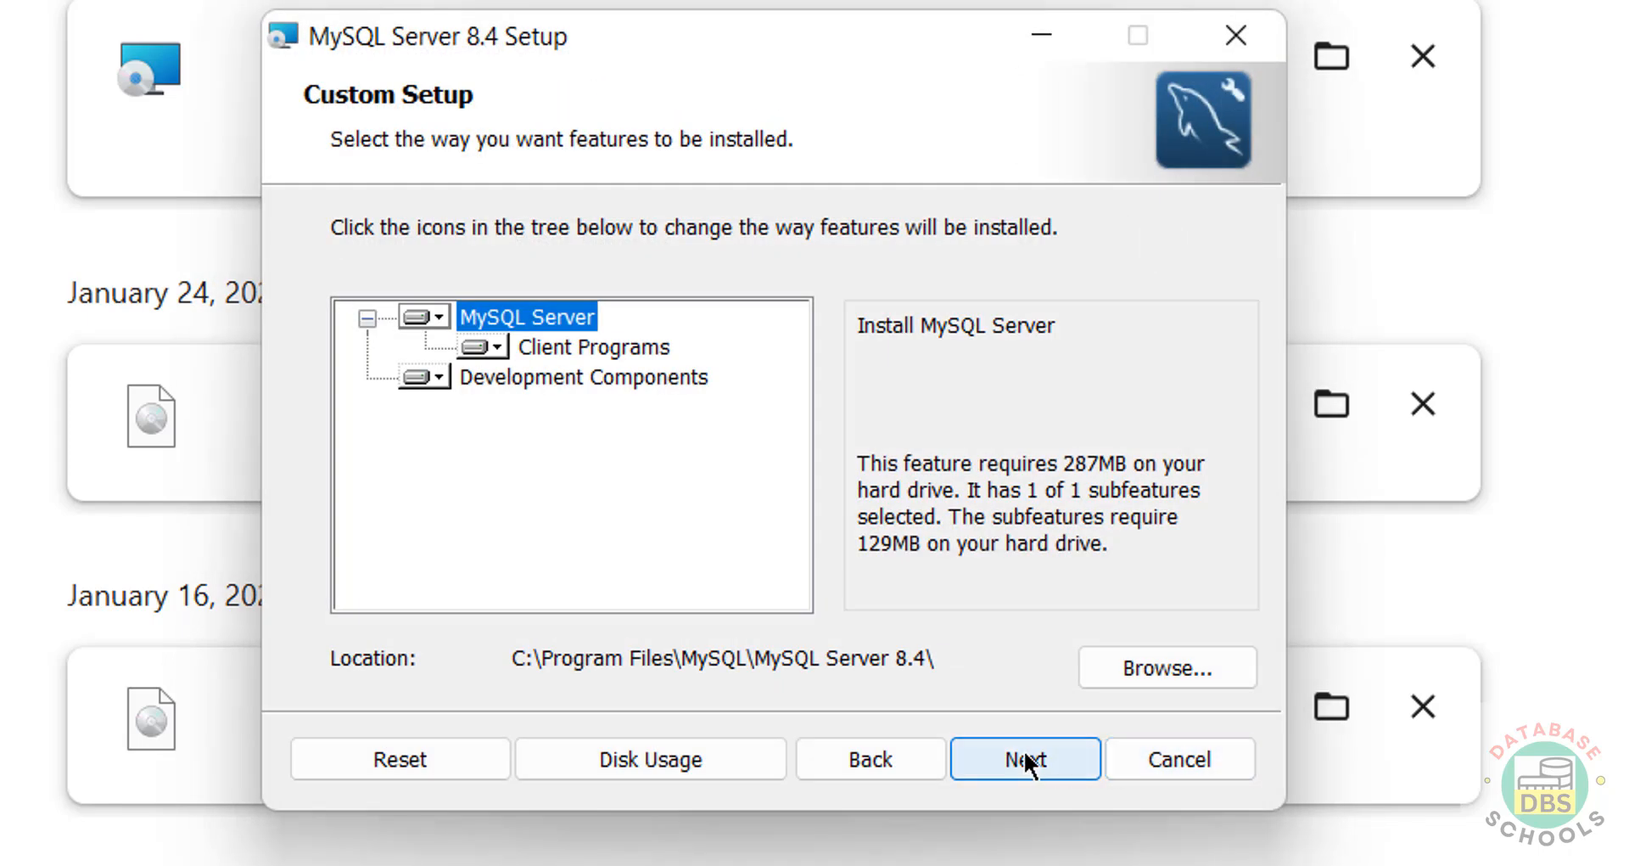
left_click(1024, 750)
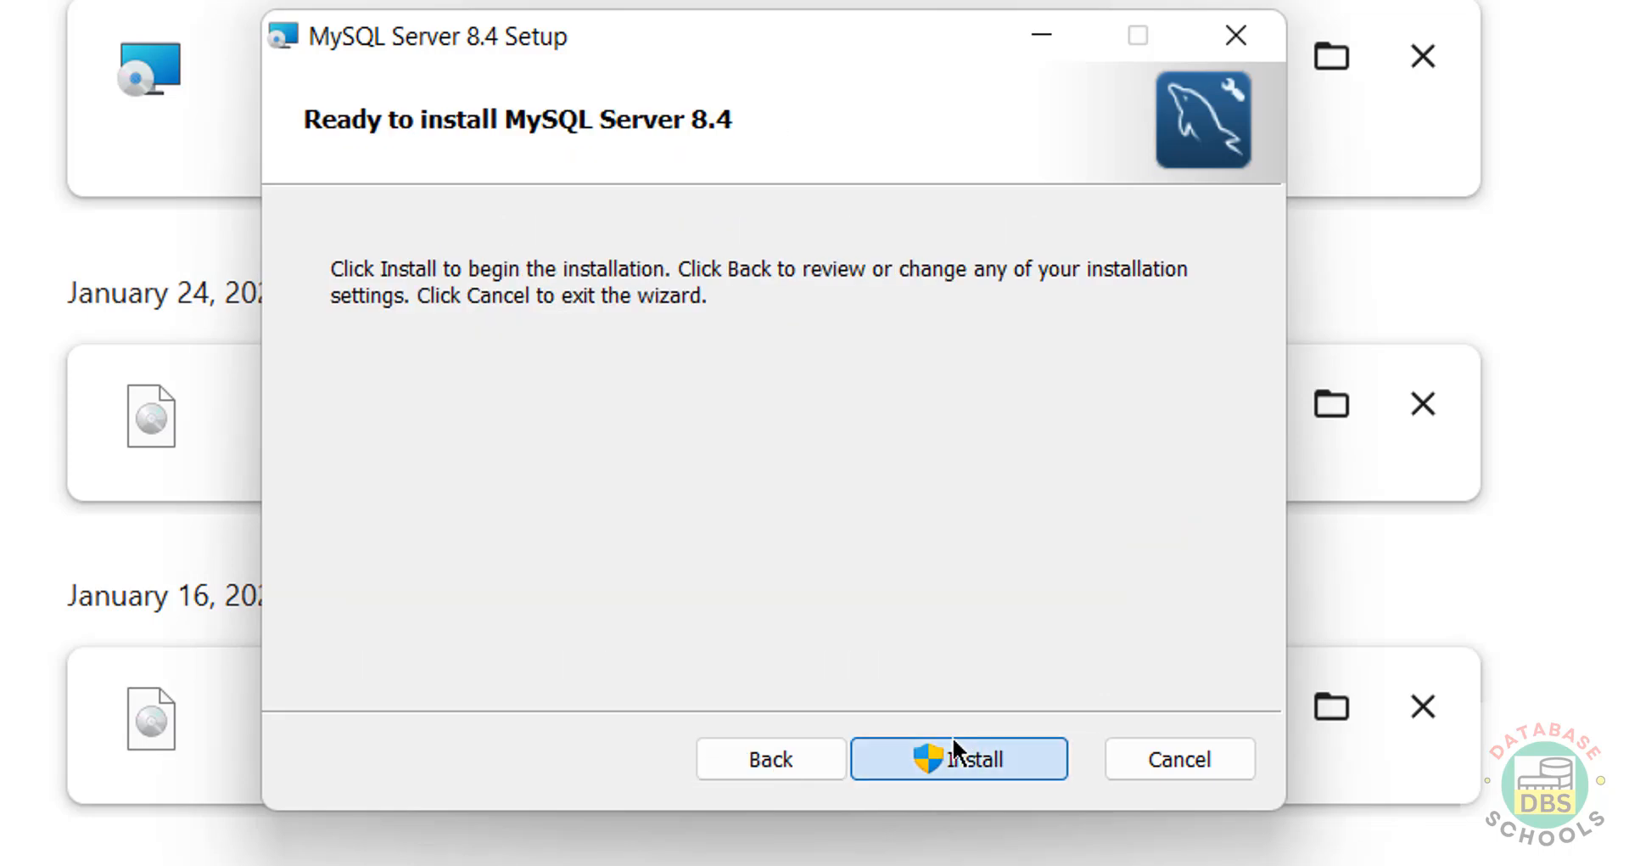
left_click(953, 740)
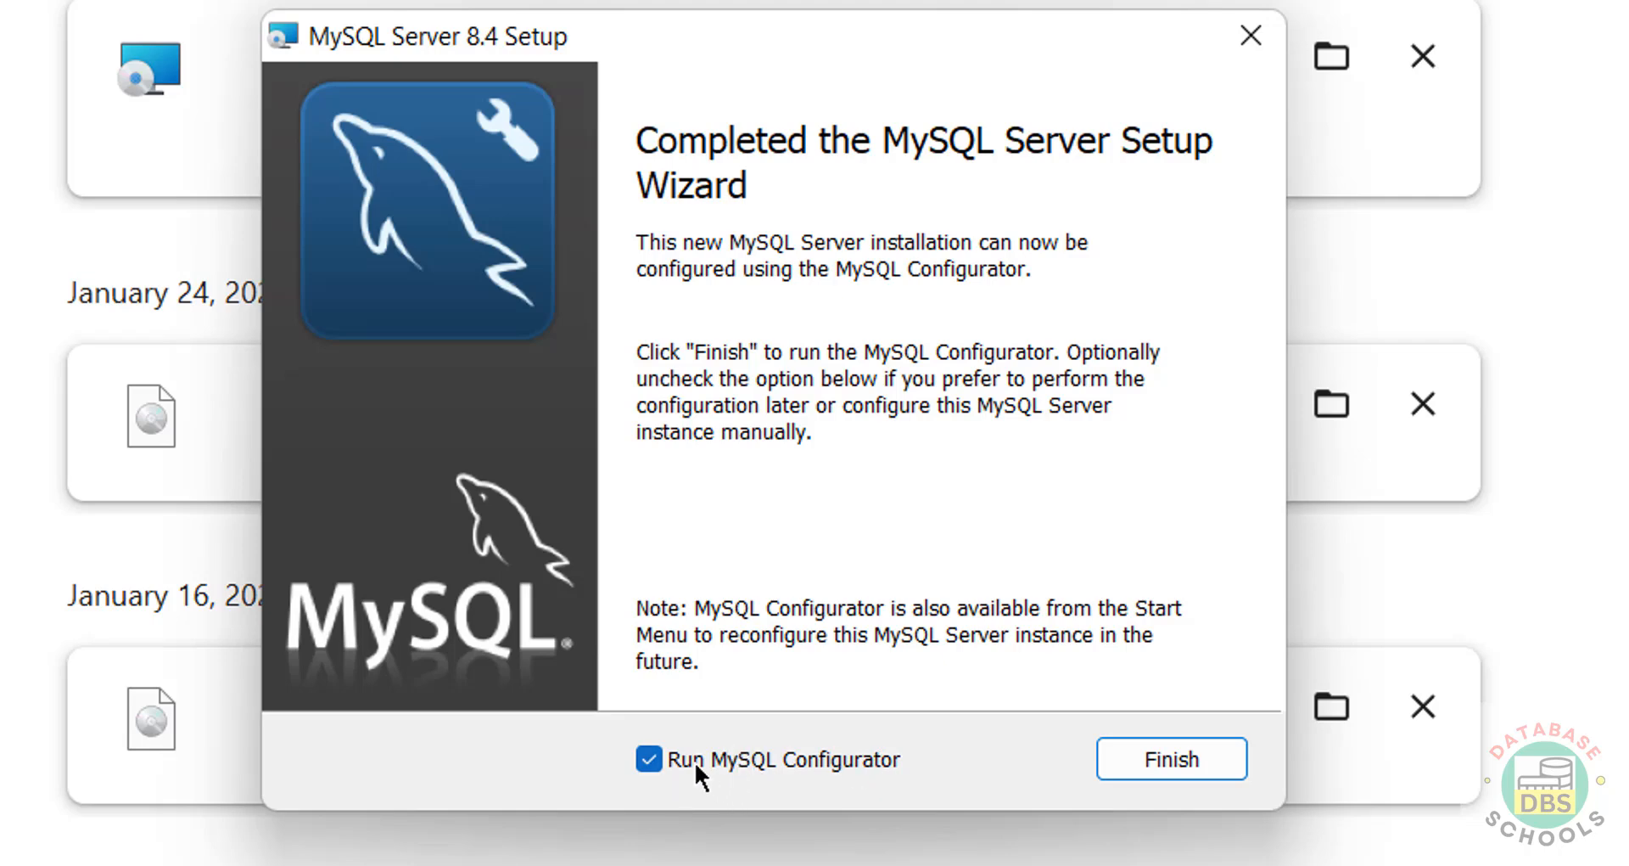
Step: Check the new MySQL folder in the Start menu apps, then finish setup to launch the Configurator
key("super")
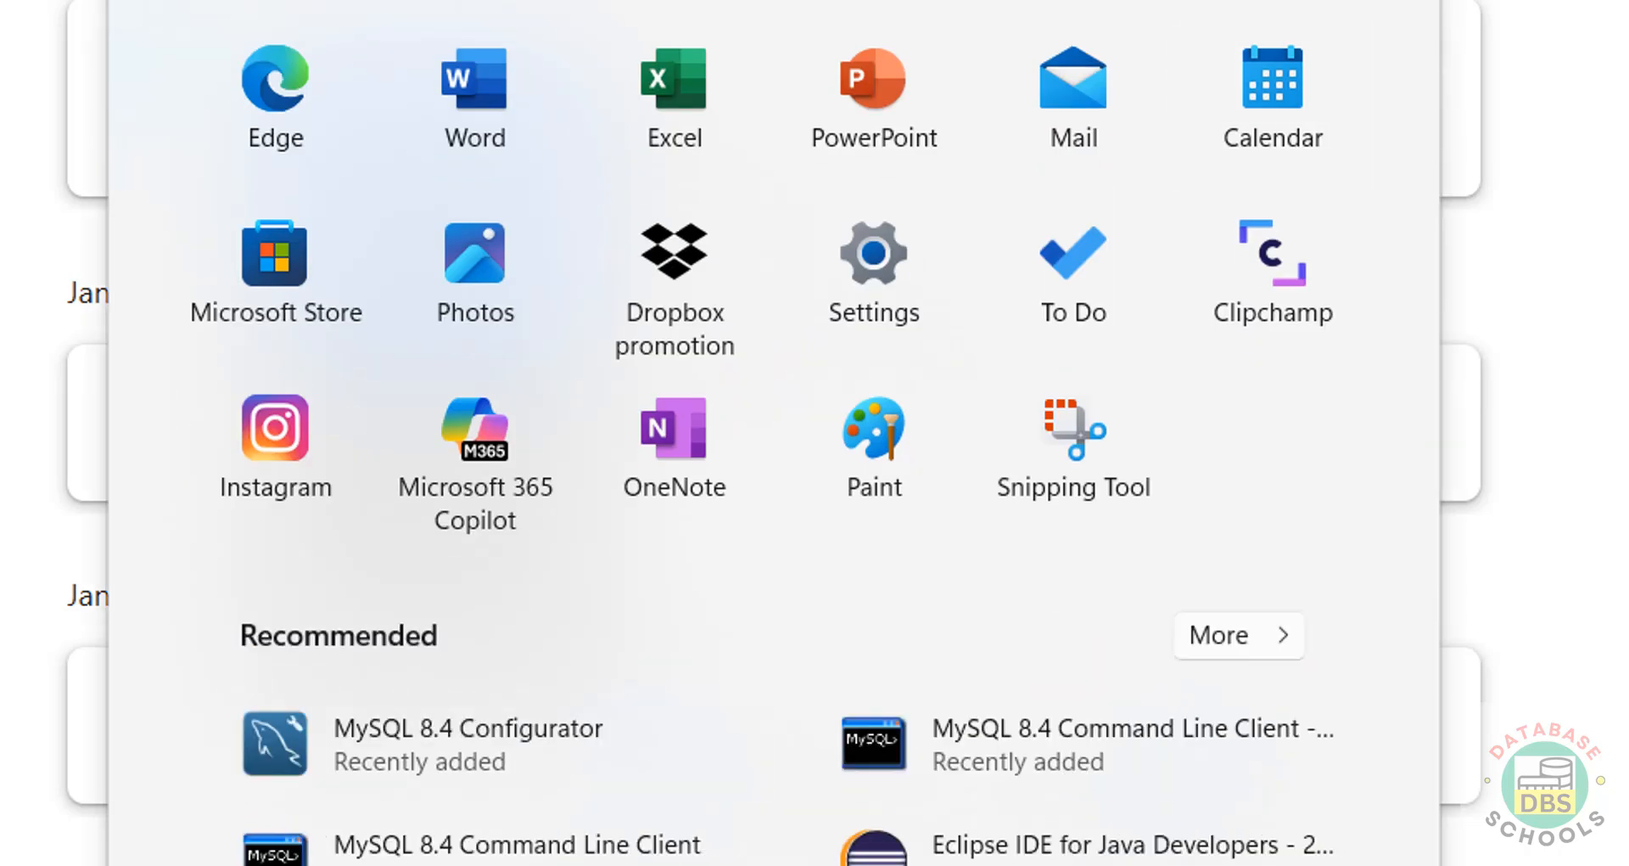
left_click(1239, 1)
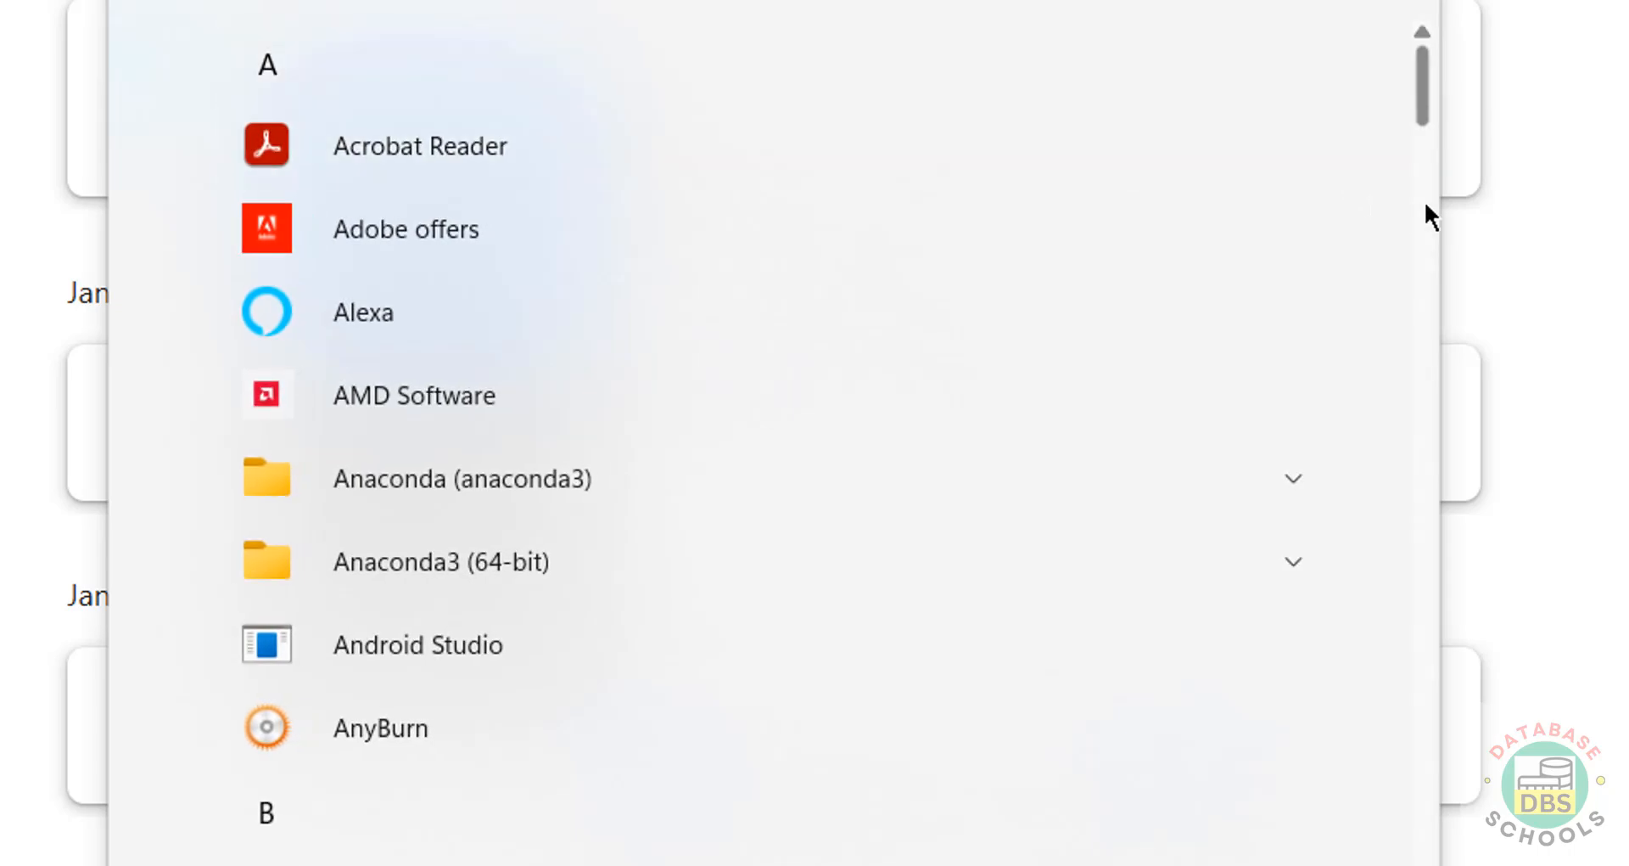
left_click_drag(1425, 204, 1413, 594)
left_click(549, 564)
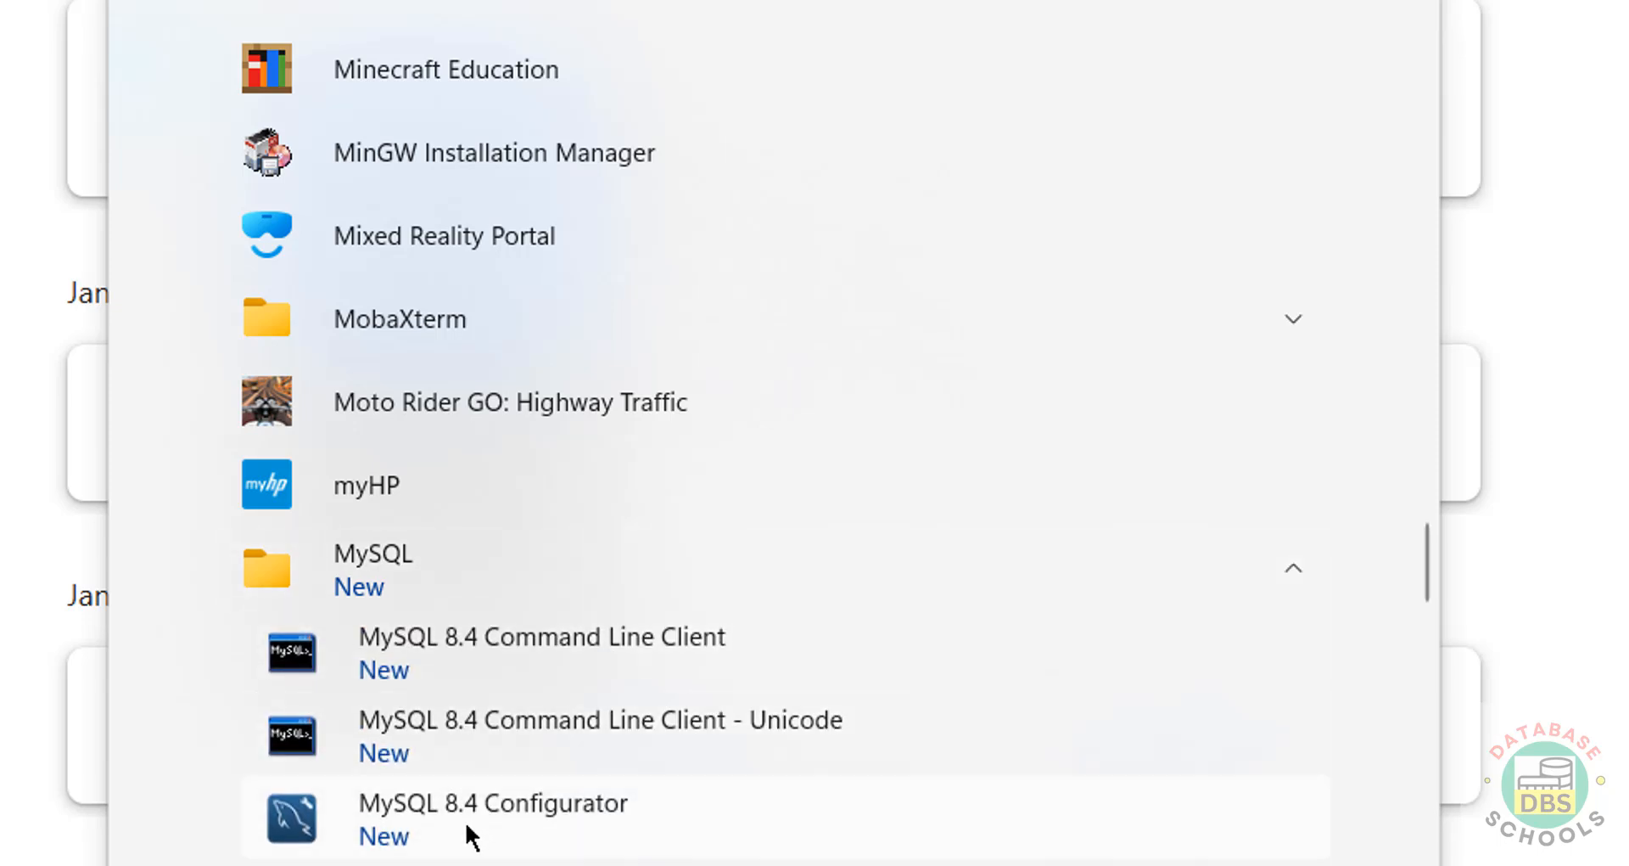
key("super")
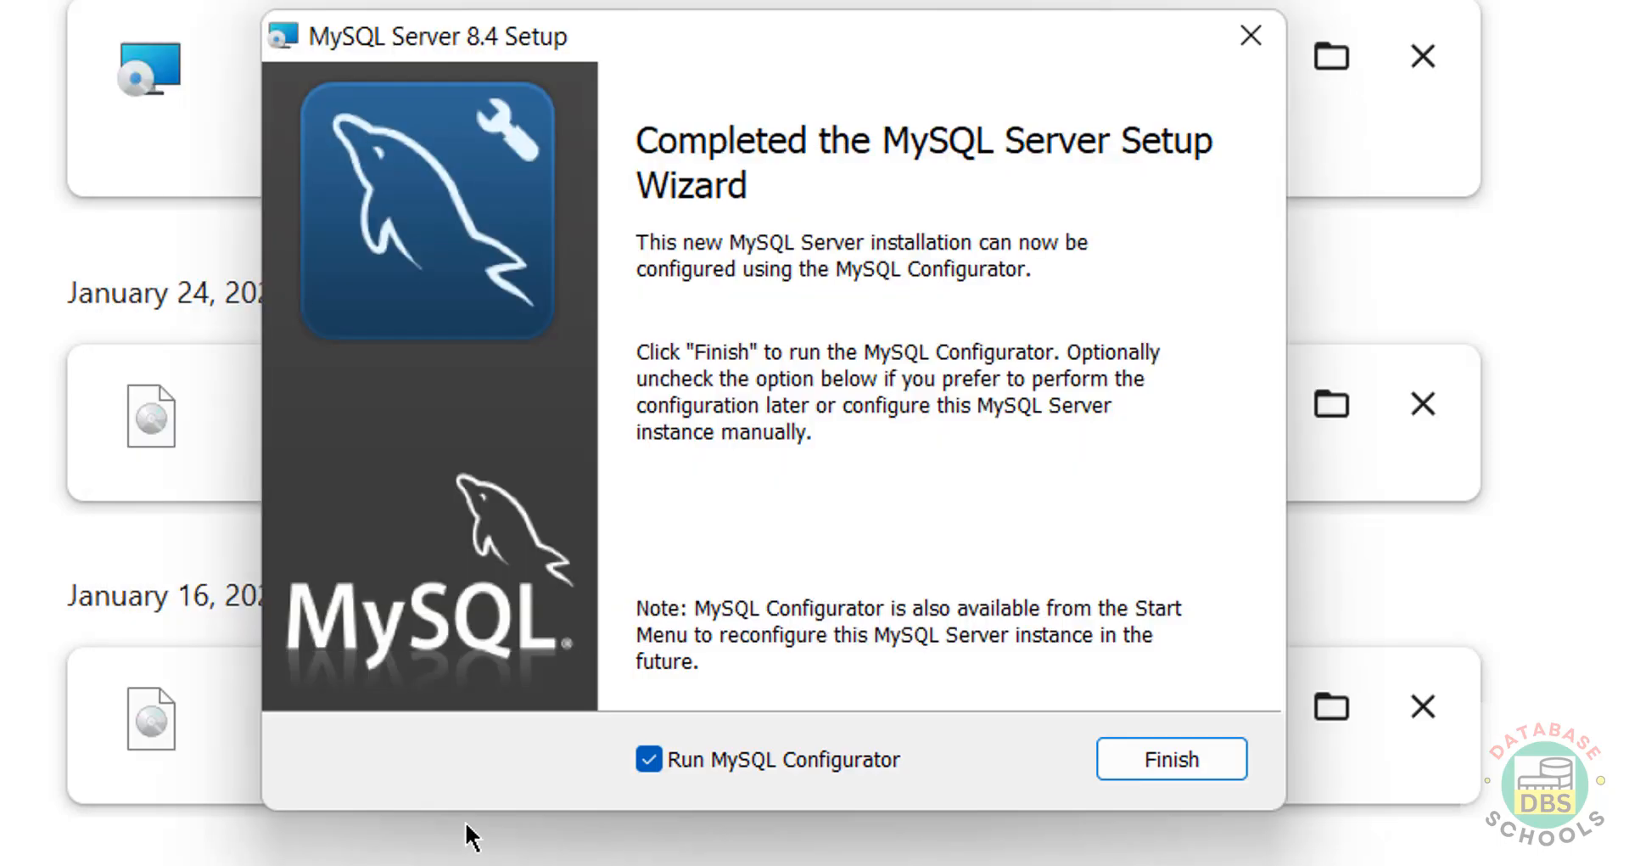
left_click(1154, 755)
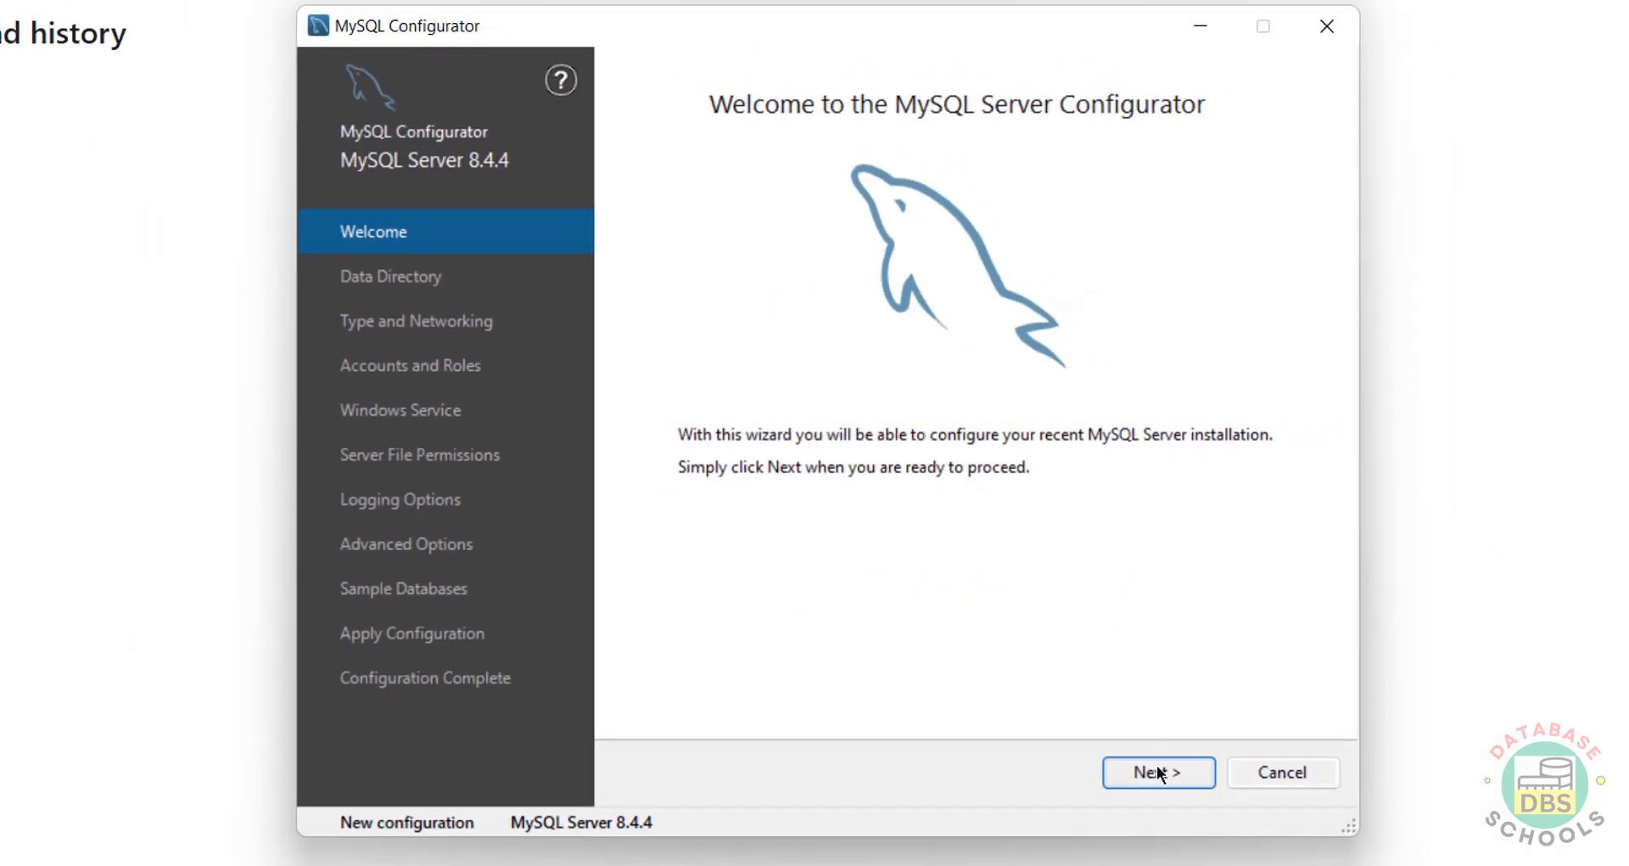
Step: Keep the default MySQL data directory in the Configurator
left_click(1162, 772)
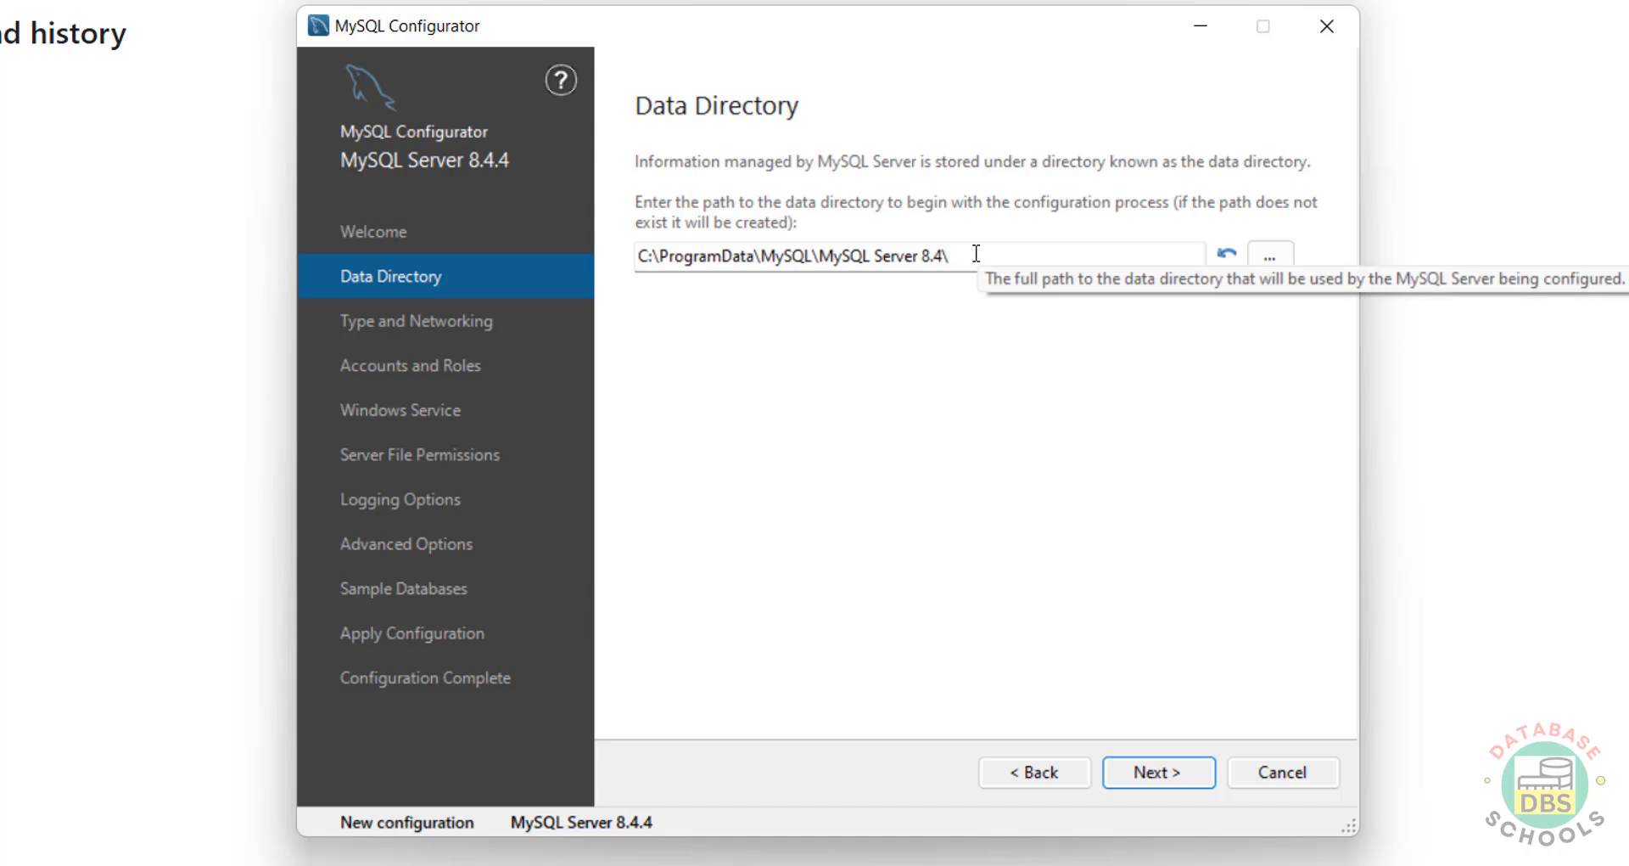
left_click(1281, 253)
left_click(1030, 689)
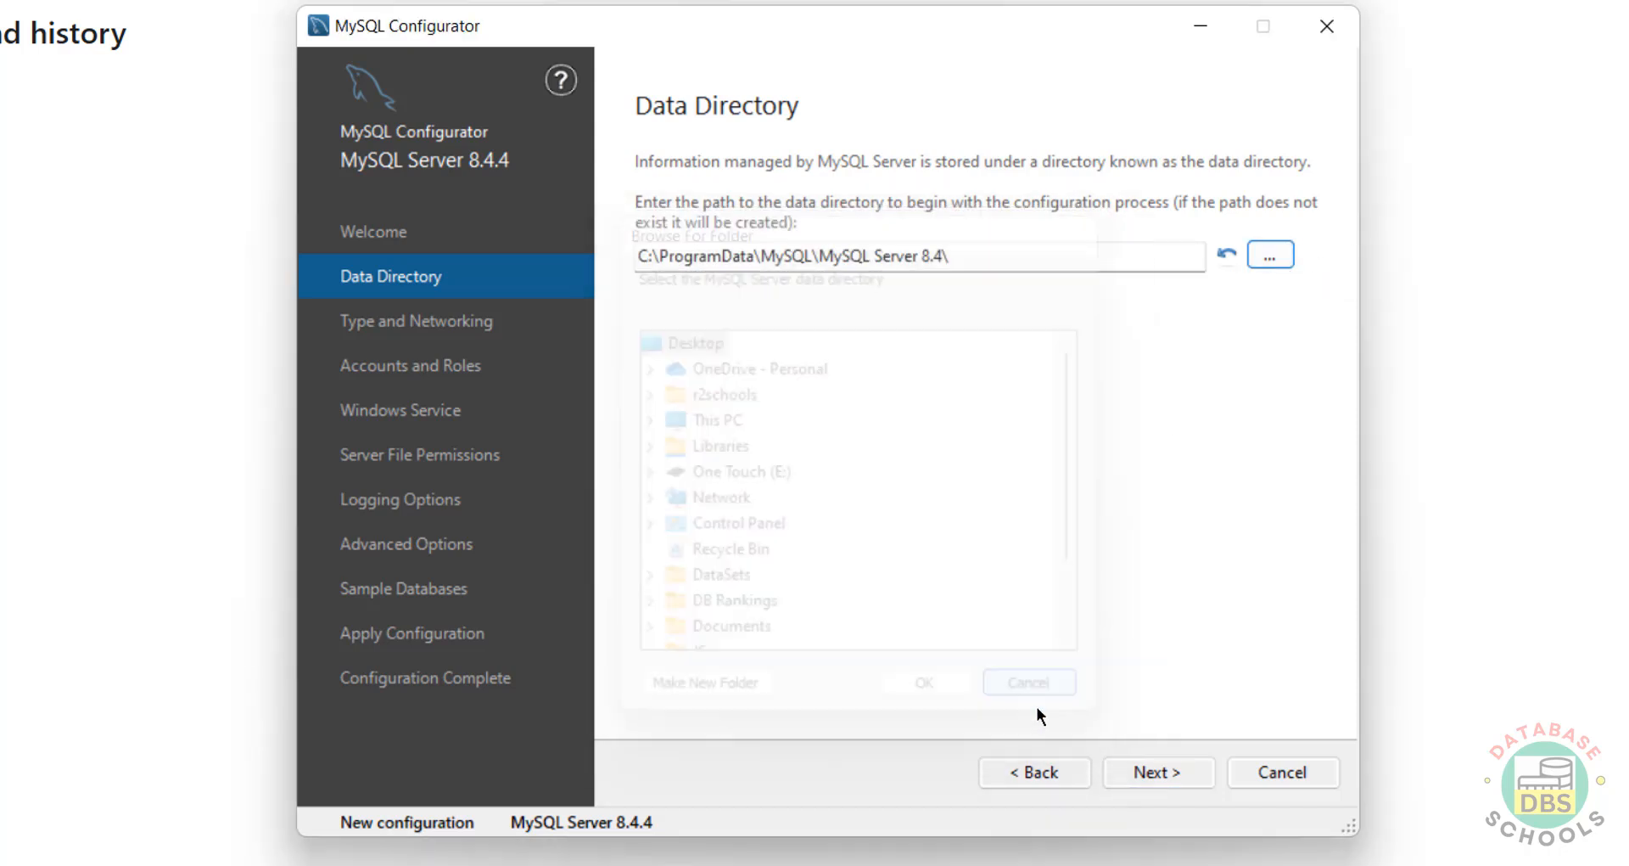
Step: Set Config Type to Server Computer with TCP/IP port 3306
left_click(1148, 777)
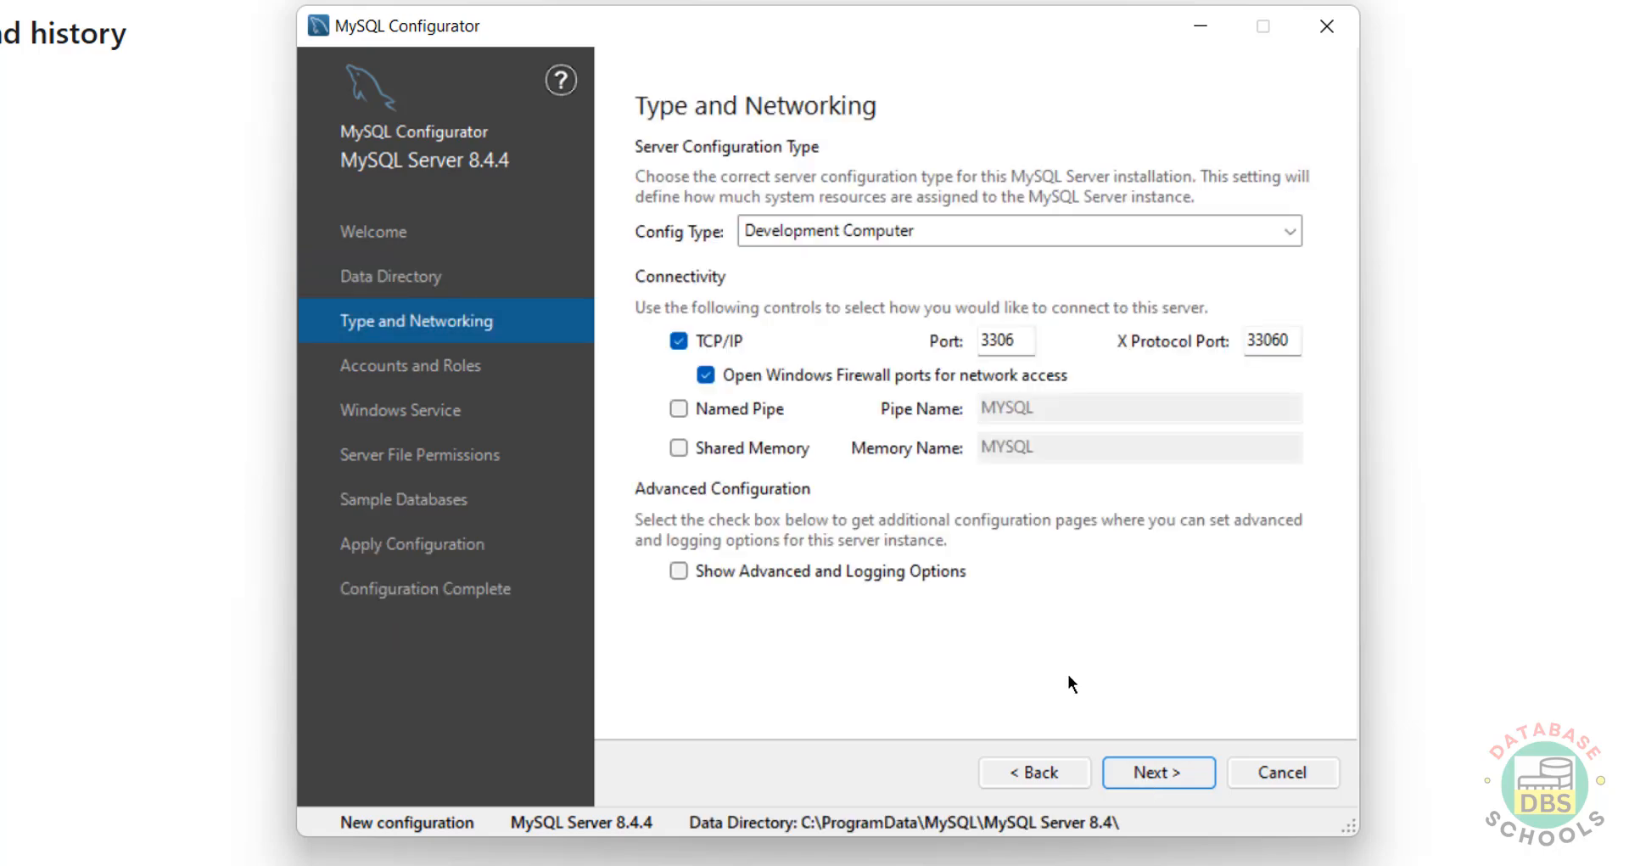
left_click(955, 236)
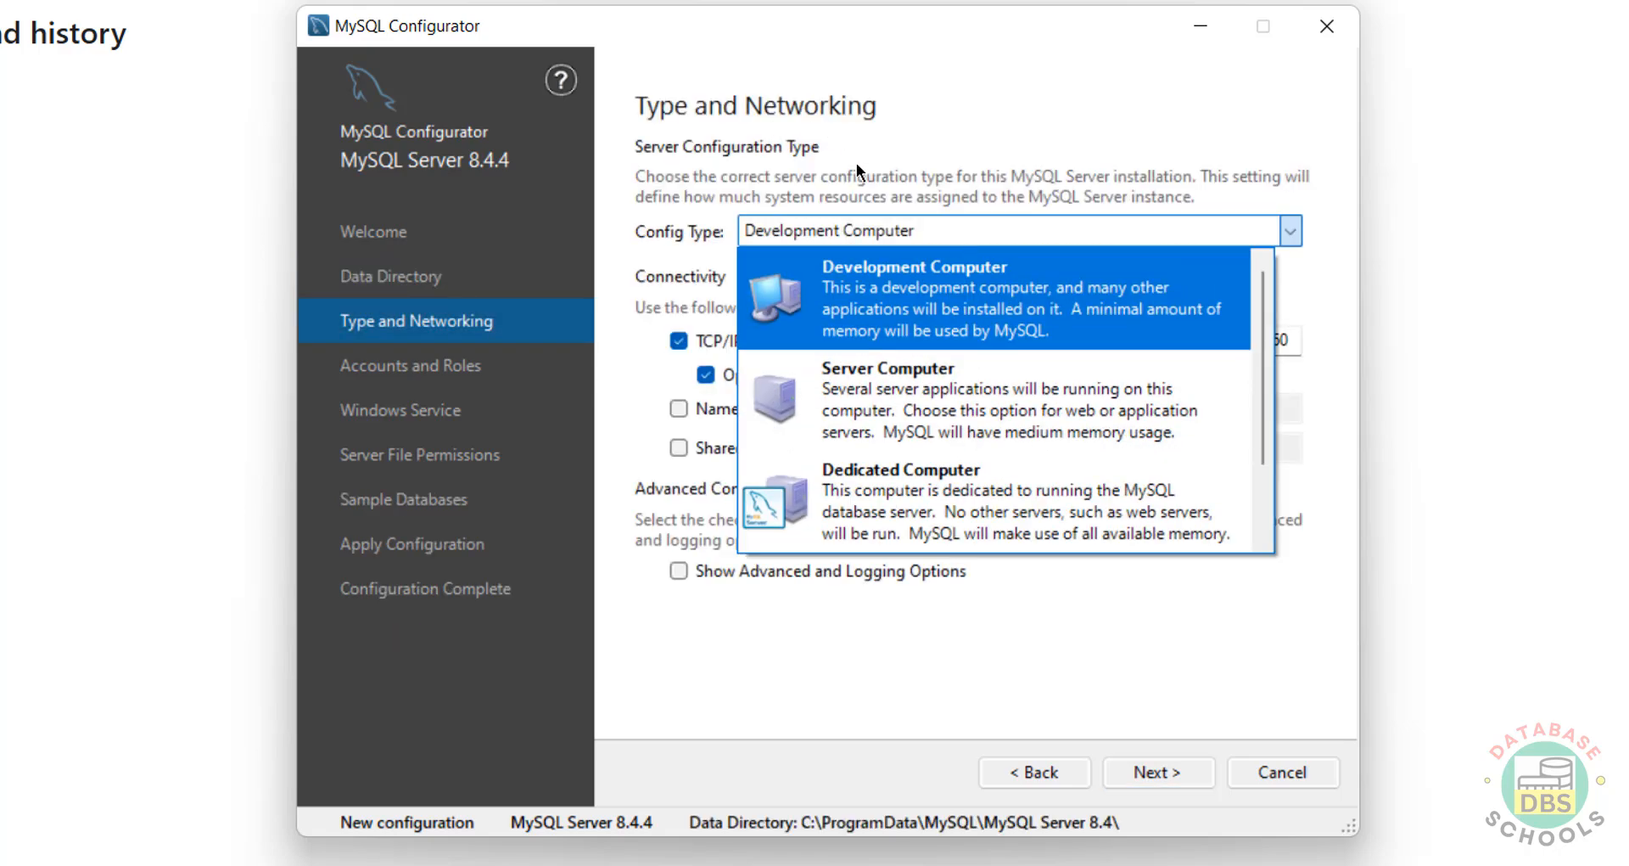
left_click(872, 379)
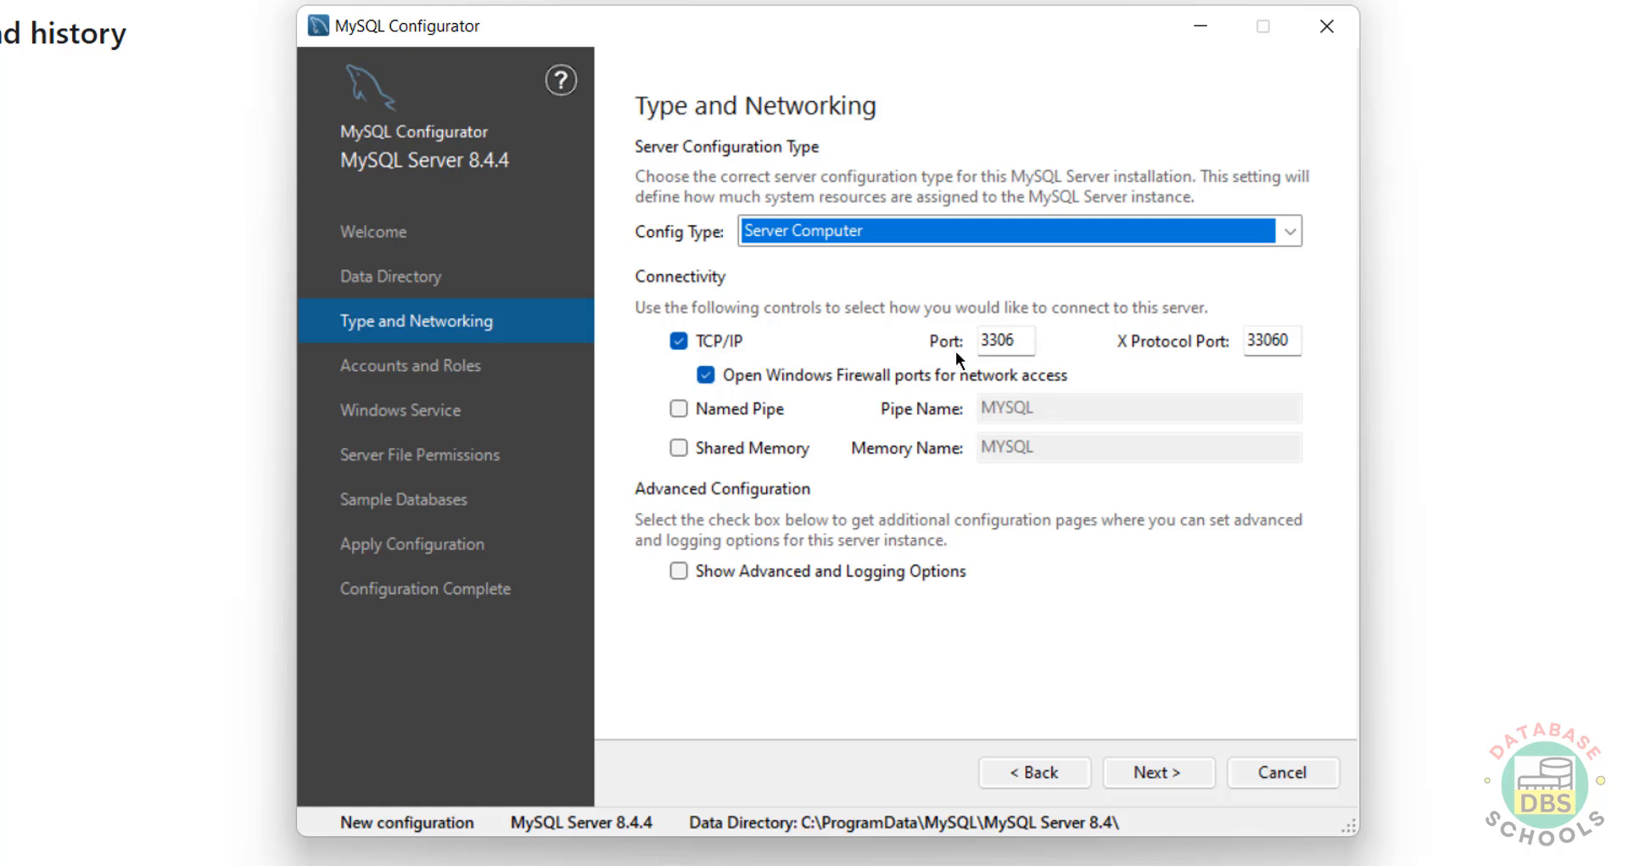
double_click(995, 341)
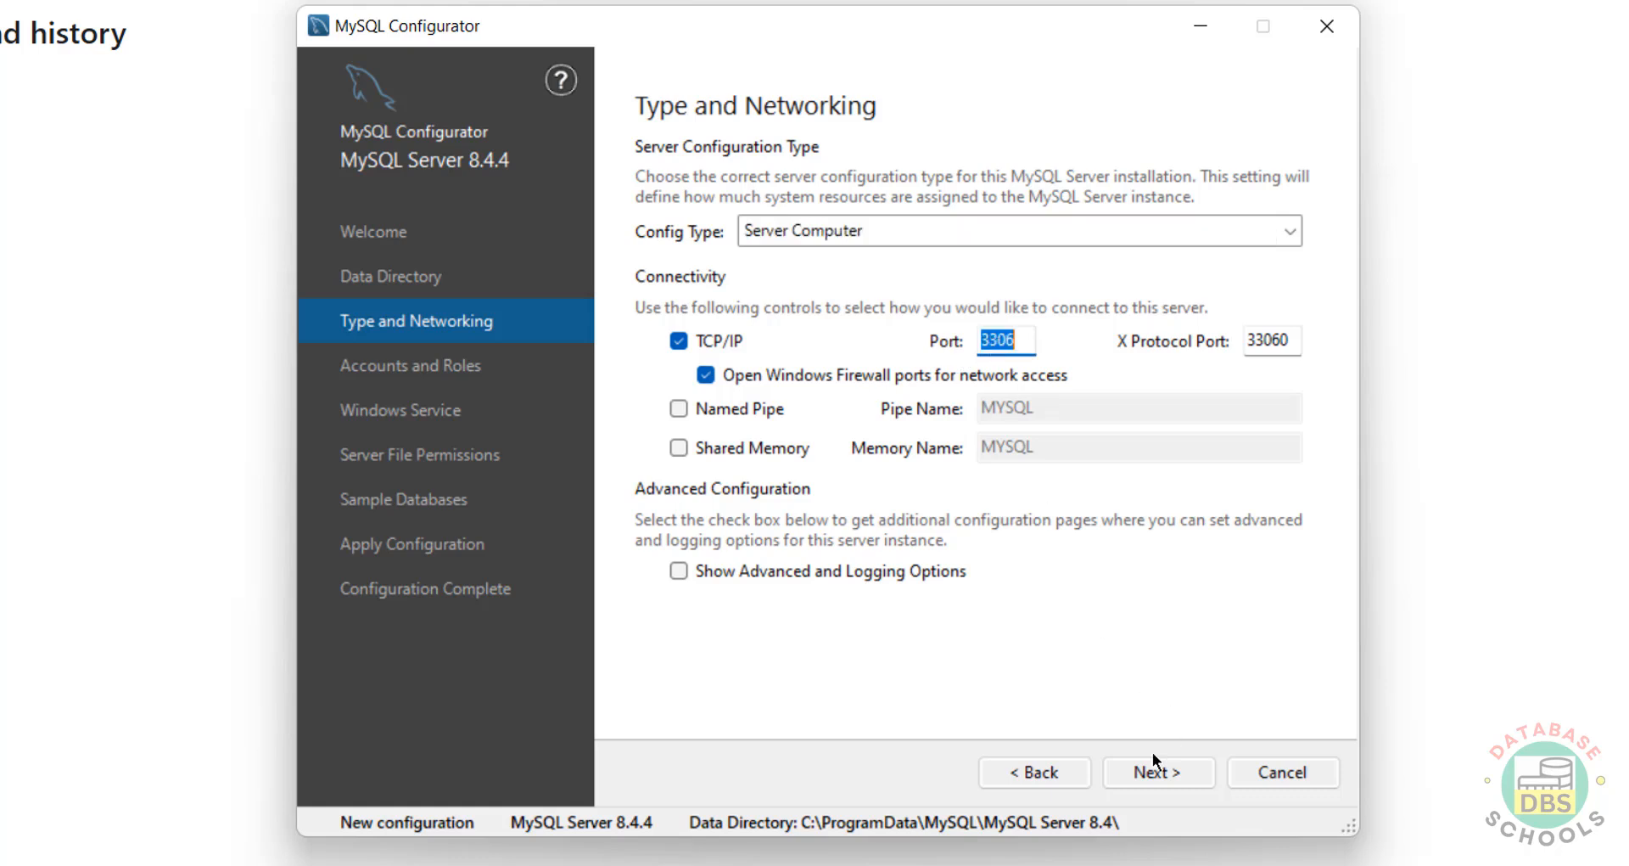
left_click(1139, 777)
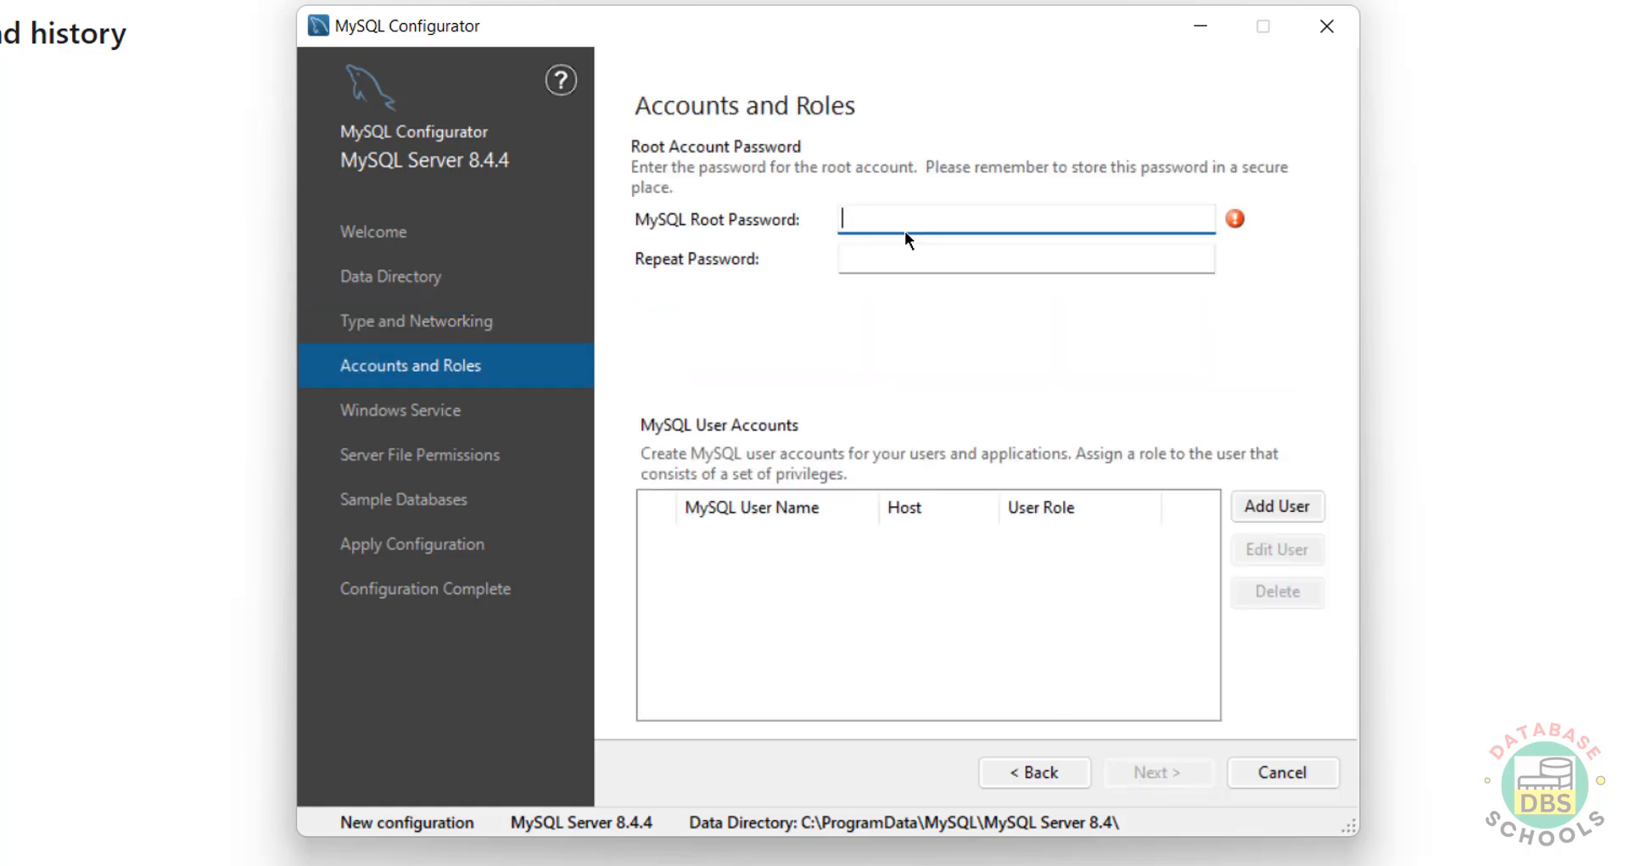
Step: Enter the root account password and repeat it in the confirmation field
type("123456789")
key("Tab")
type("12345")
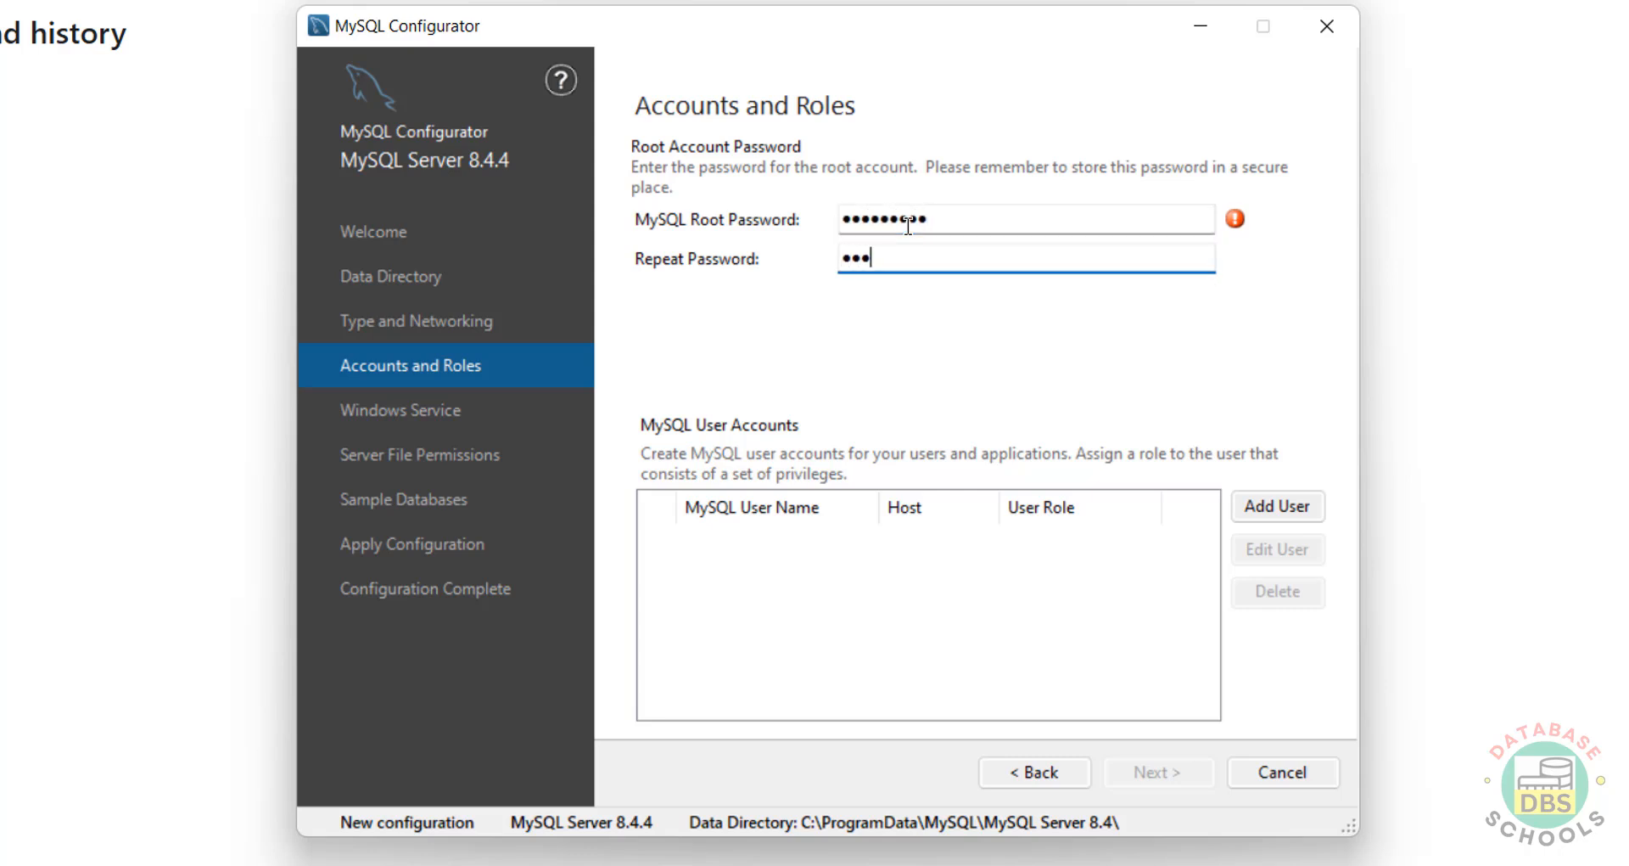
type("6789")
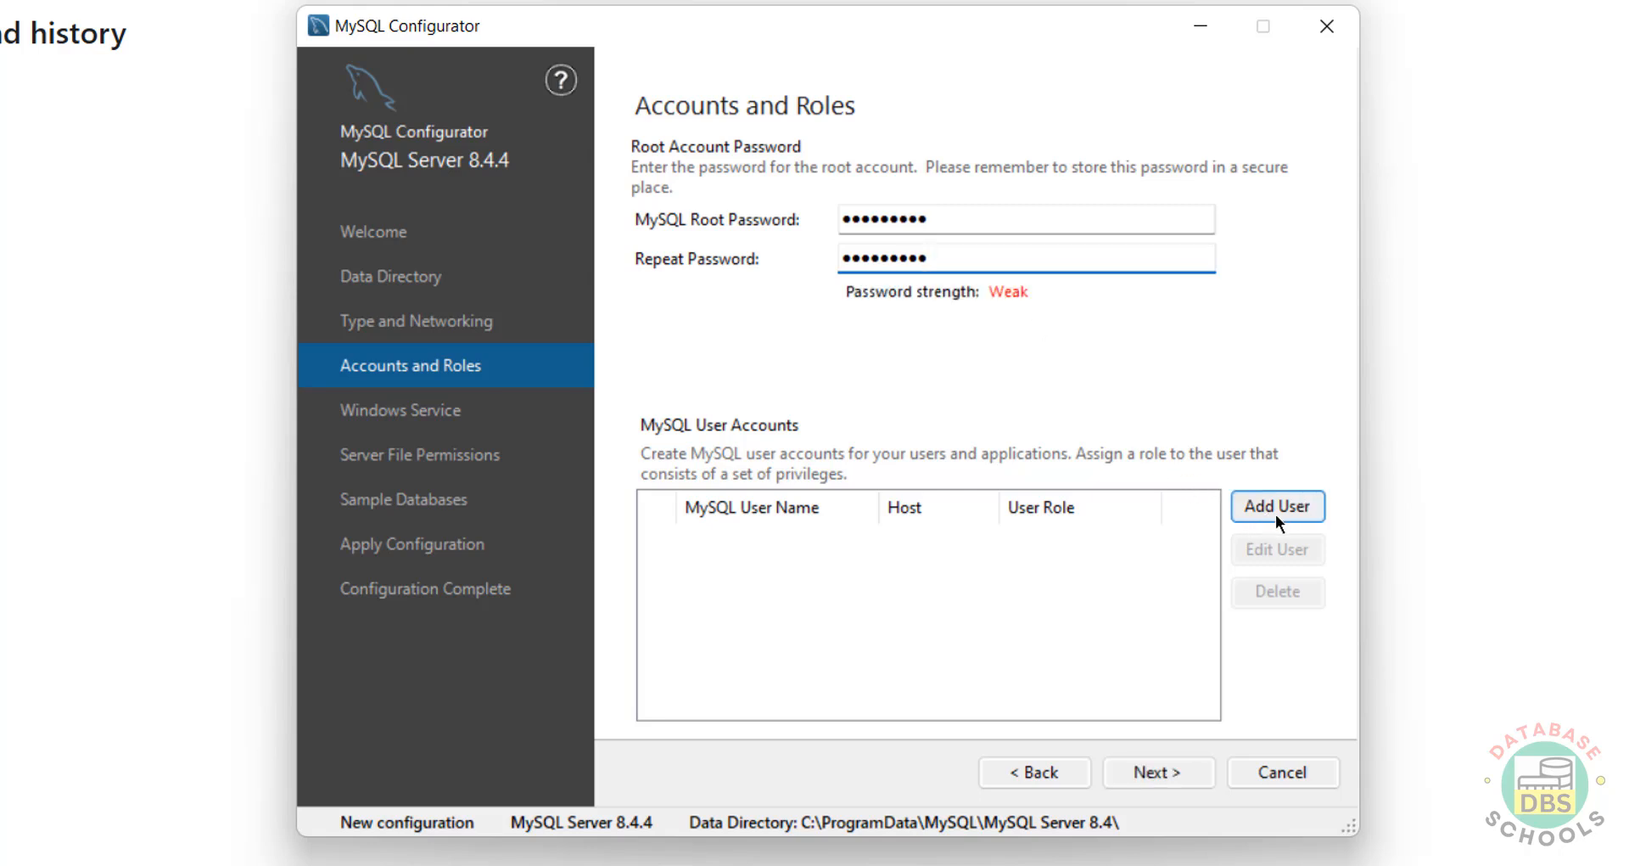
Step: Keep service name MySQL84 and default file permissions, and choose to create the Sakila database
left_click(1139, 771)
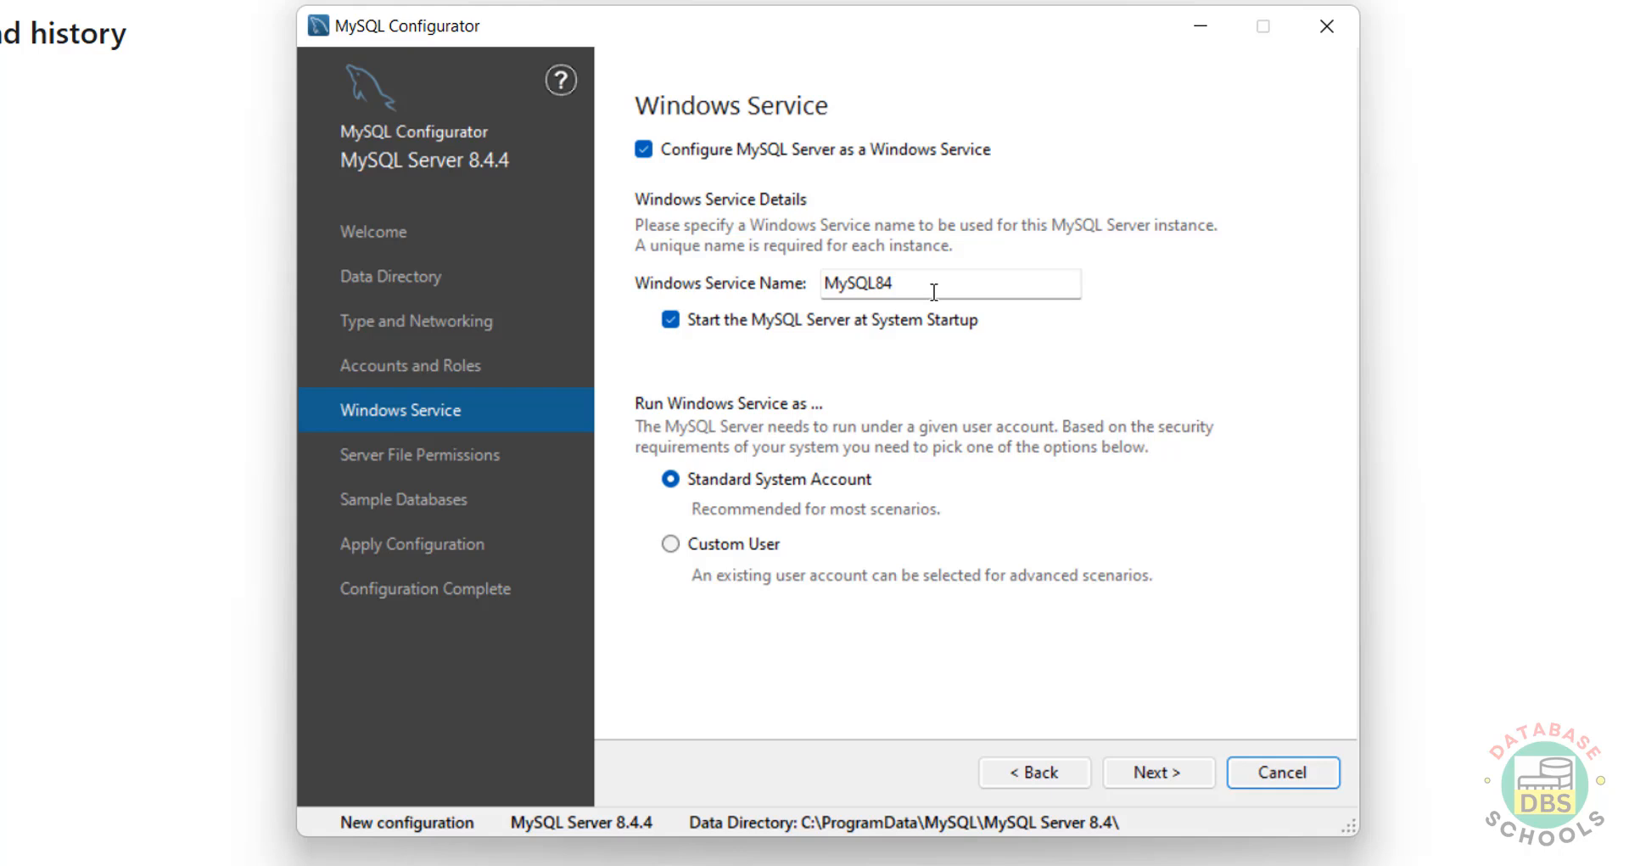
left_click_drag(934, 291, 811, 297)
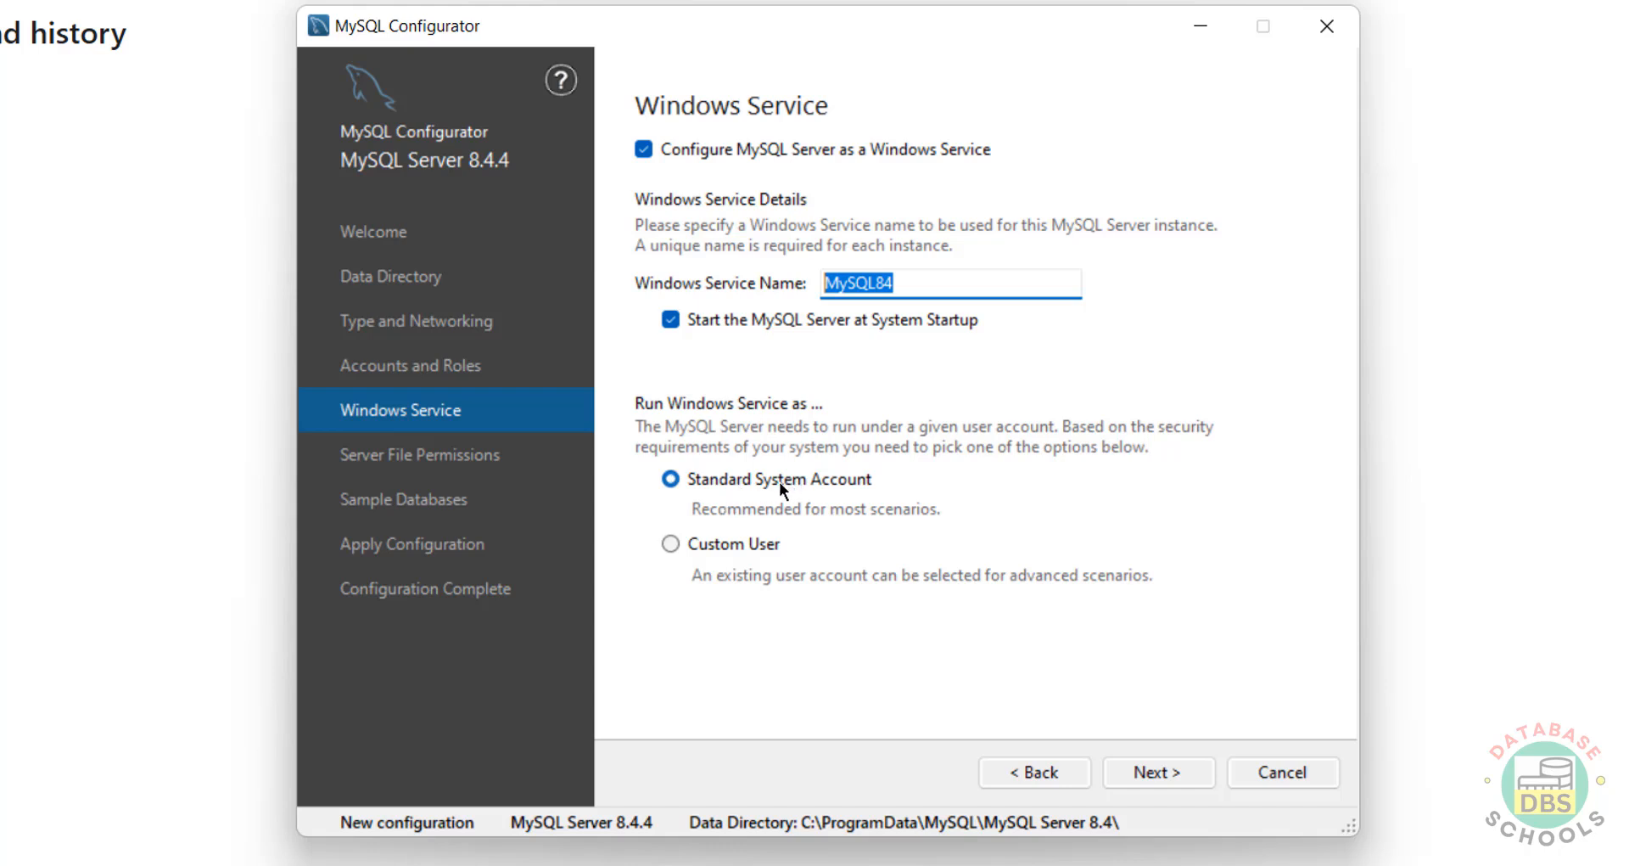
left_click(1182, 780)
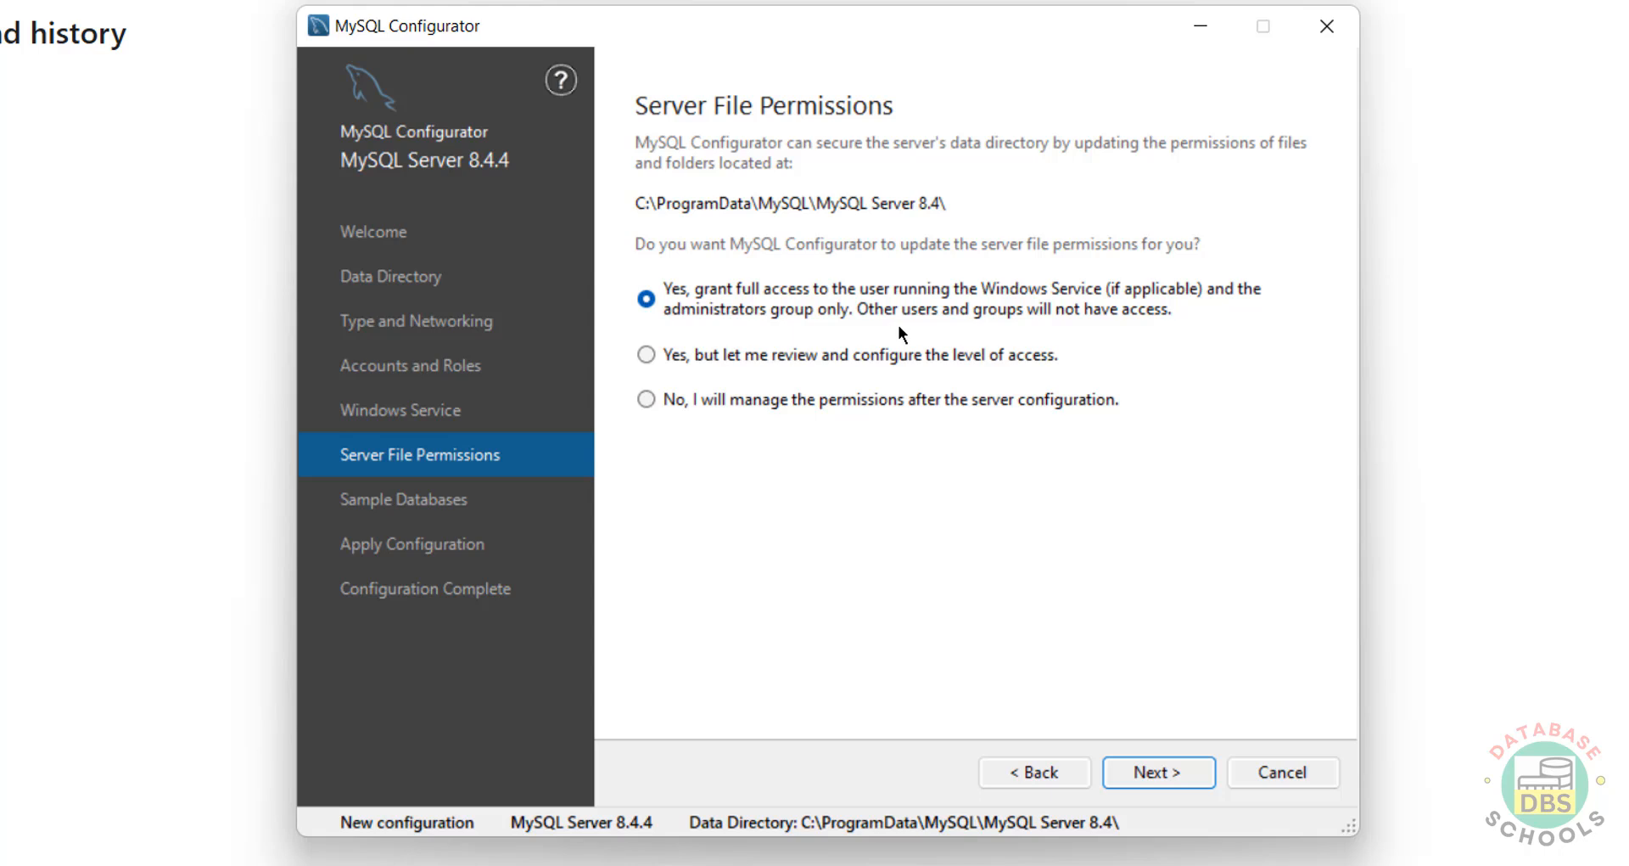
left_click(1164, 762)
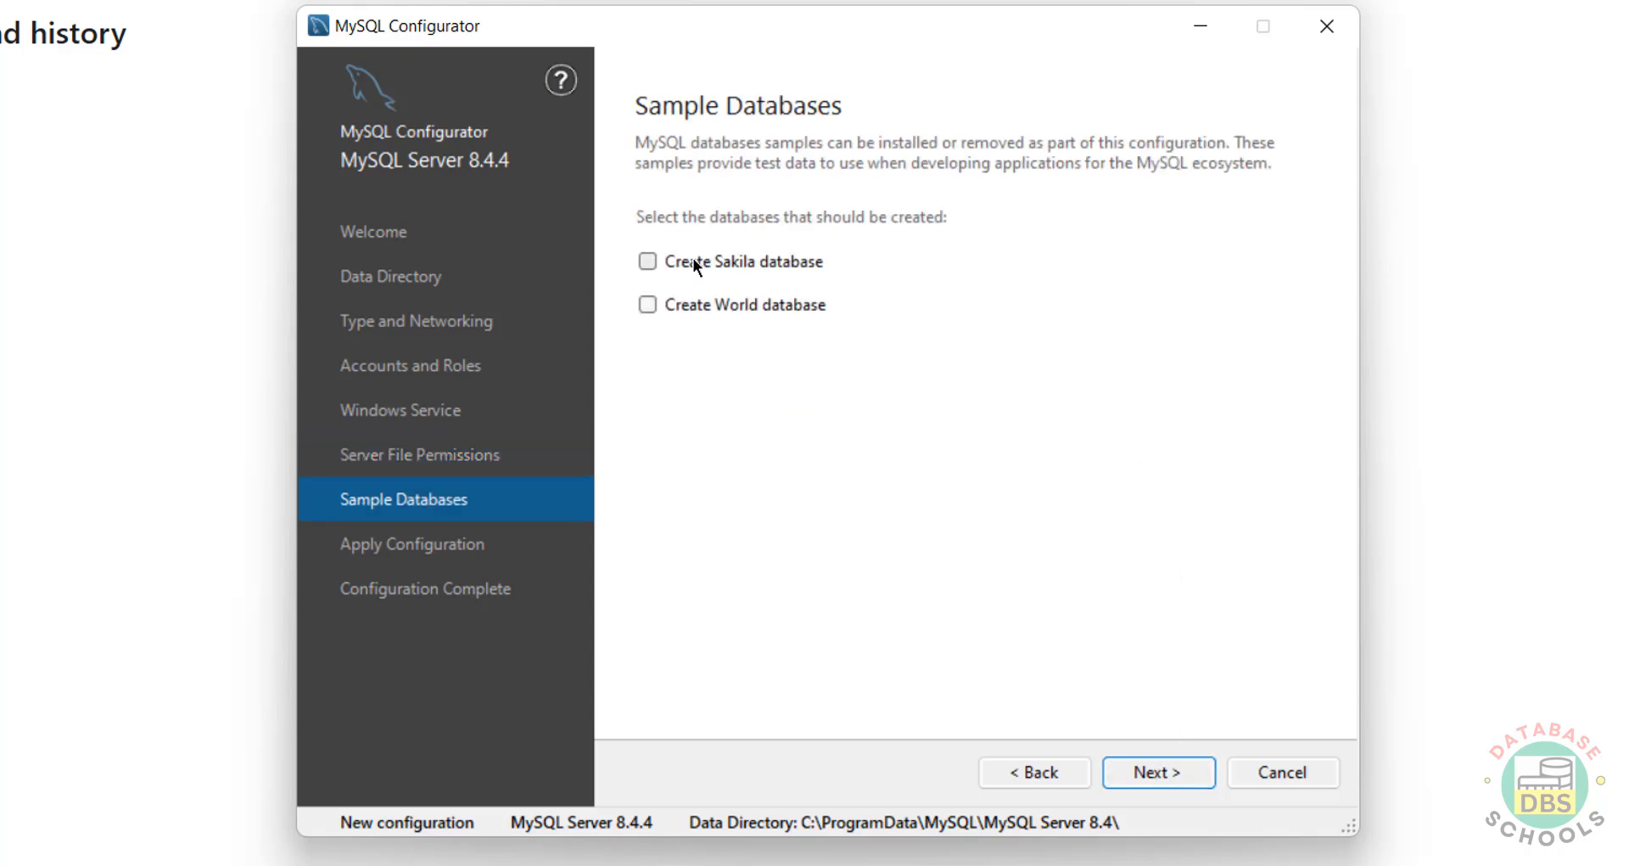
left_click(679, 268)
Step: Execute all configuration steps for MySQL Server 8.4.4, then finish and close the Configurator
left_click(1178, 772)
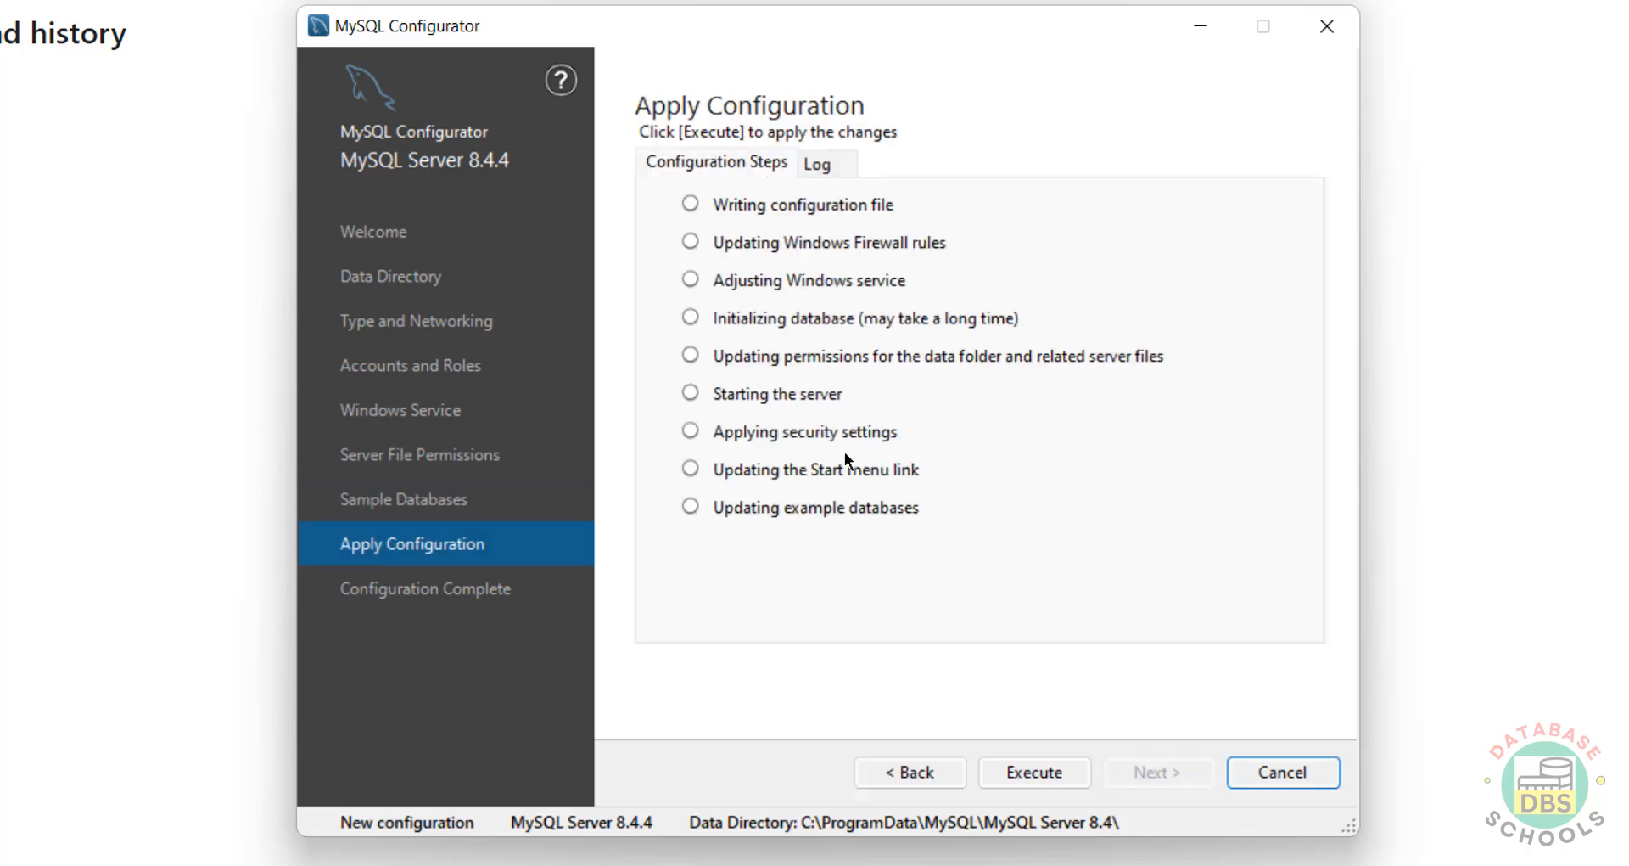
left_click(1050, 777)
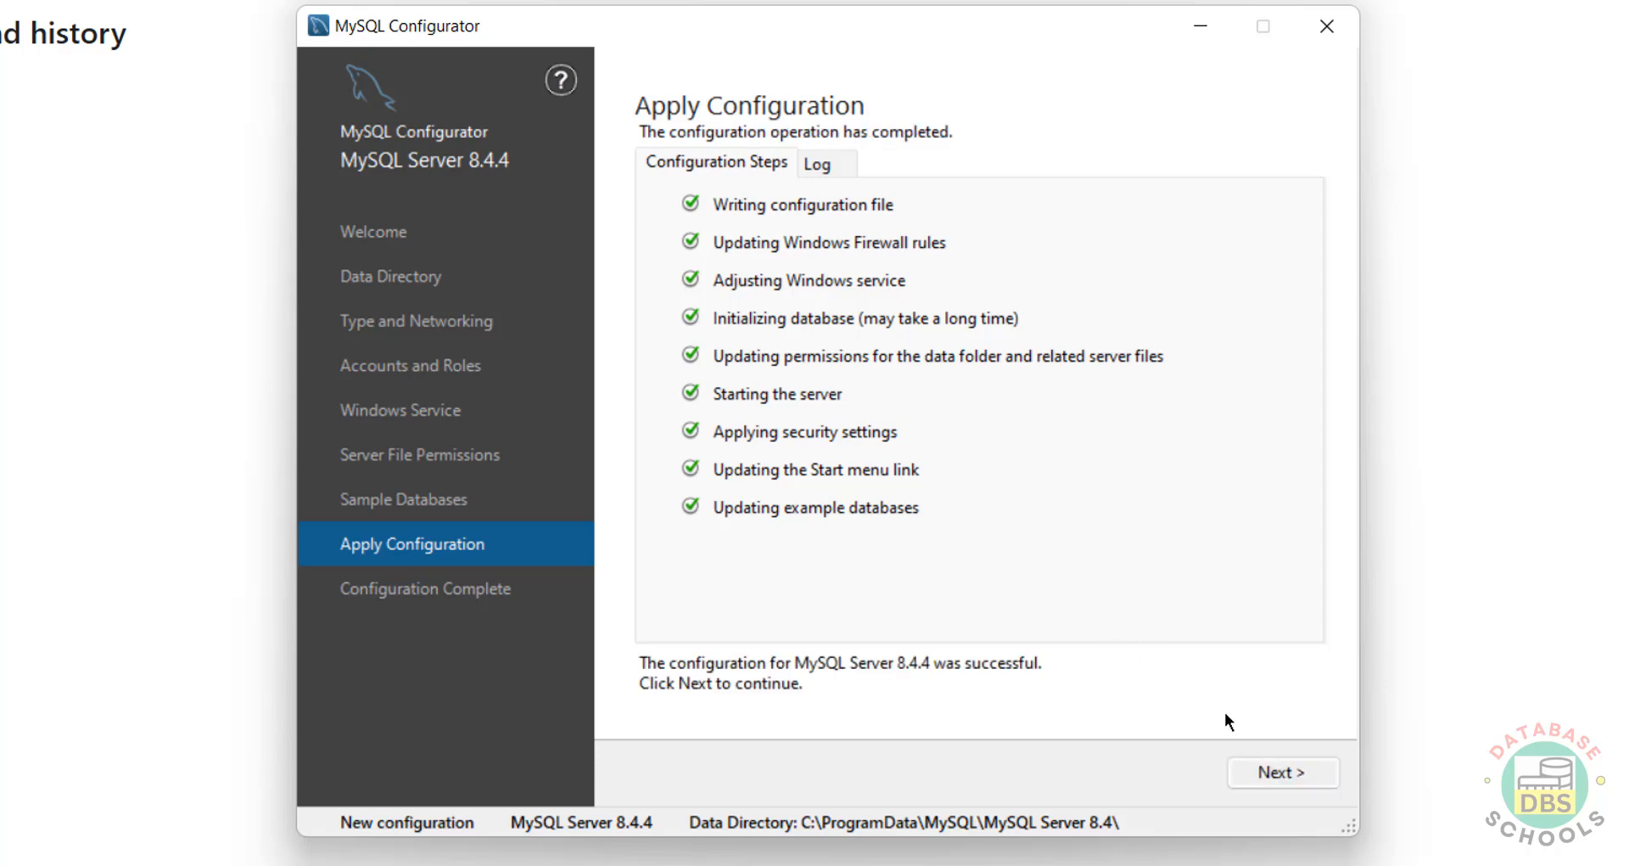
left_click(1254, 774)
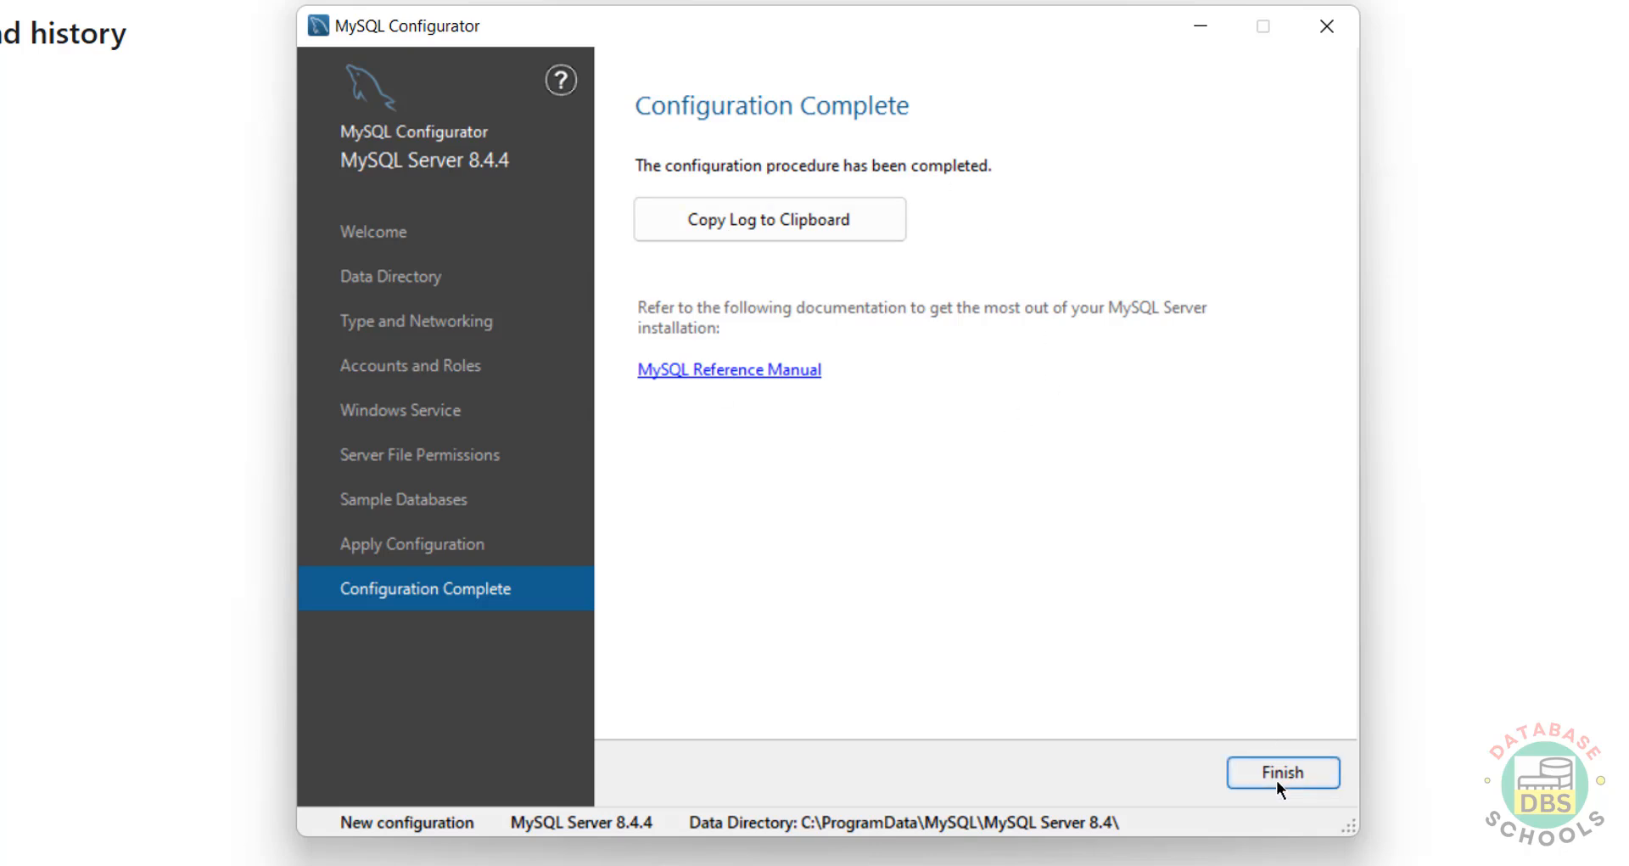
left_click(1277, 779)
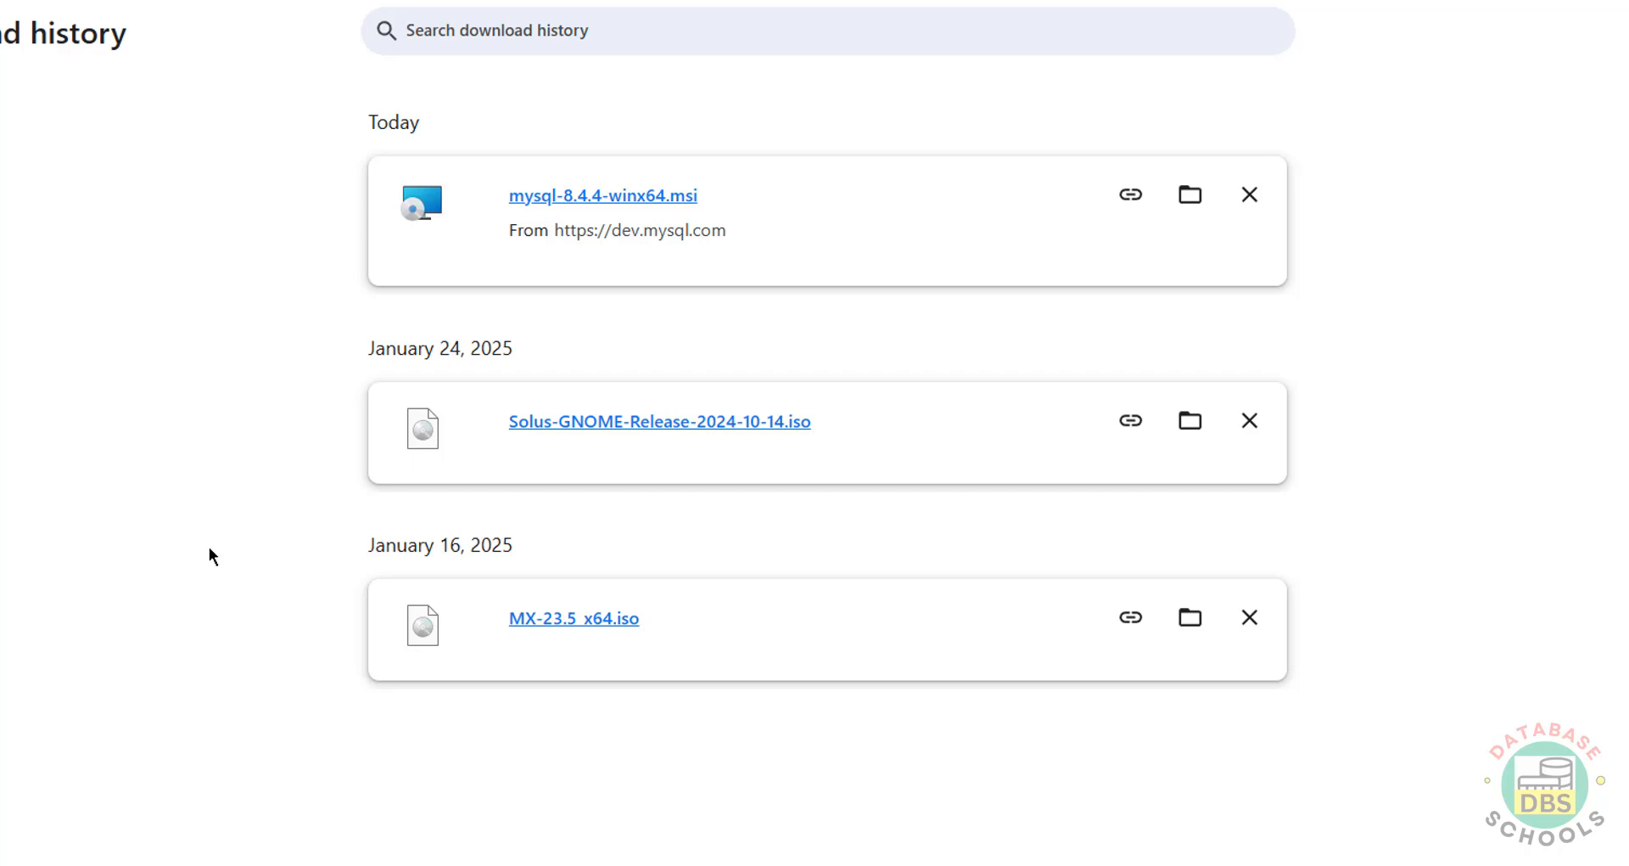
Step: Launch the MySQL 8.4 Command Line Client from the Start menu's MySQL folder under All apps
key("super")
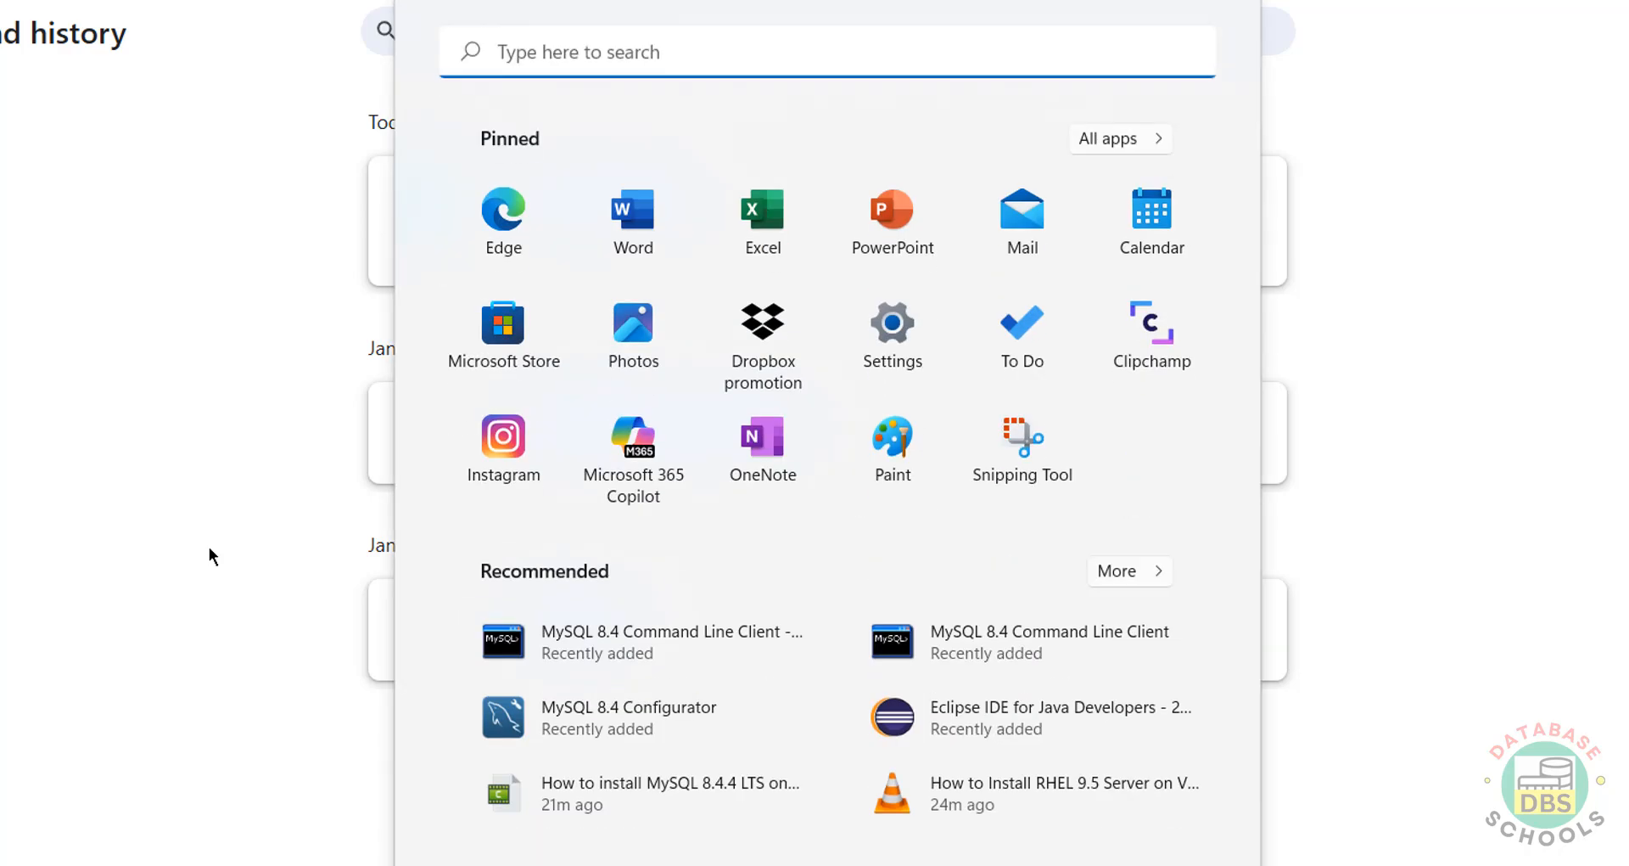
left_click(1094, 138)
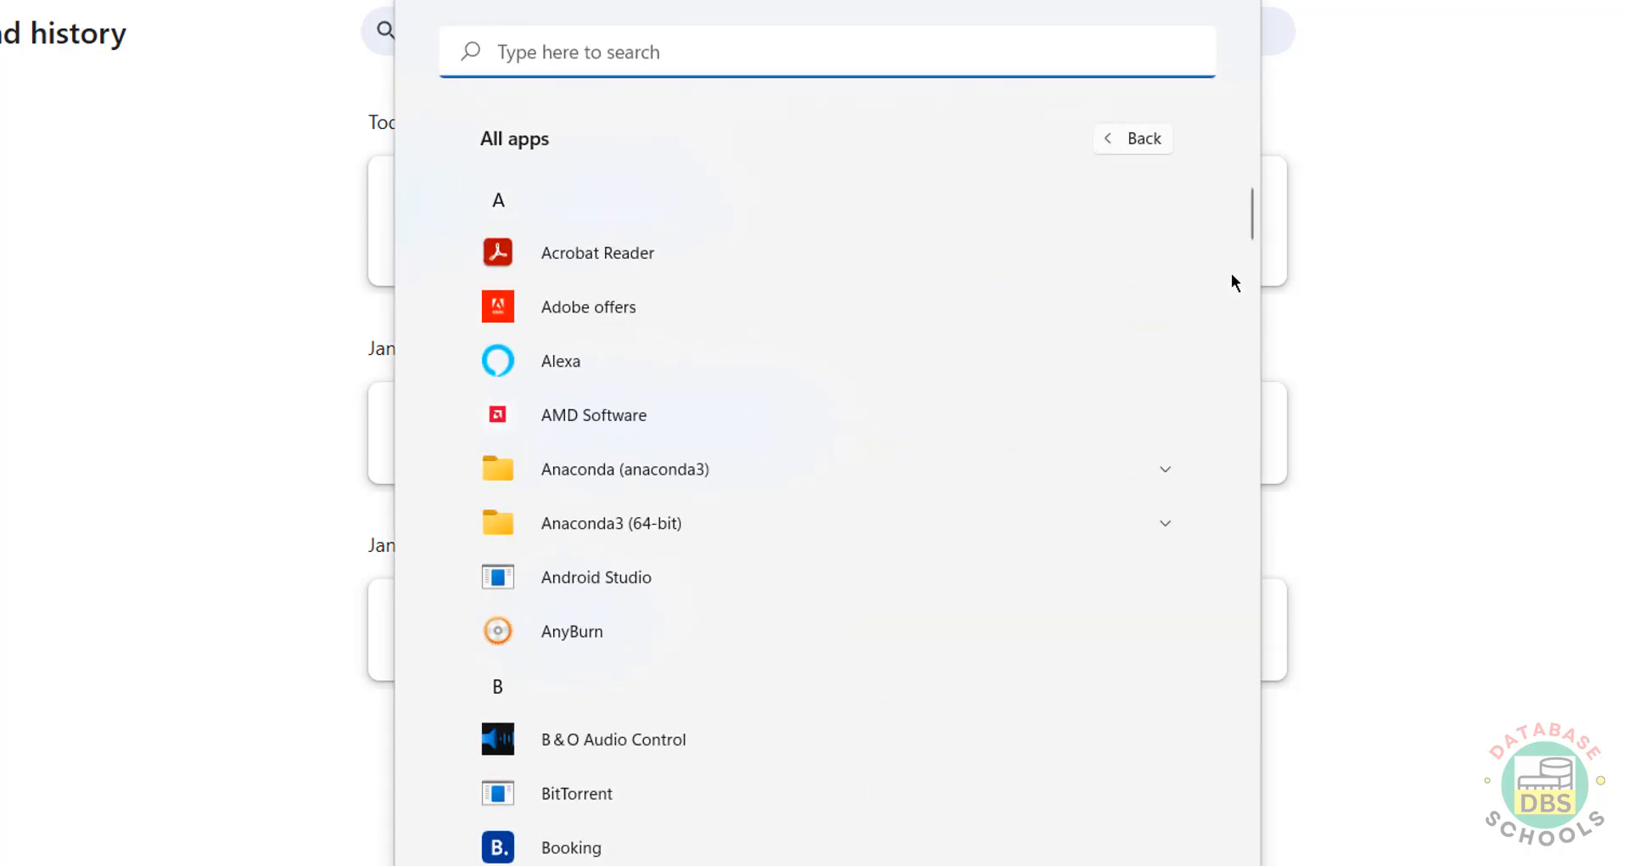
left_click(1255, 278)
left_click_drag(1256, 280, 1240, 548)
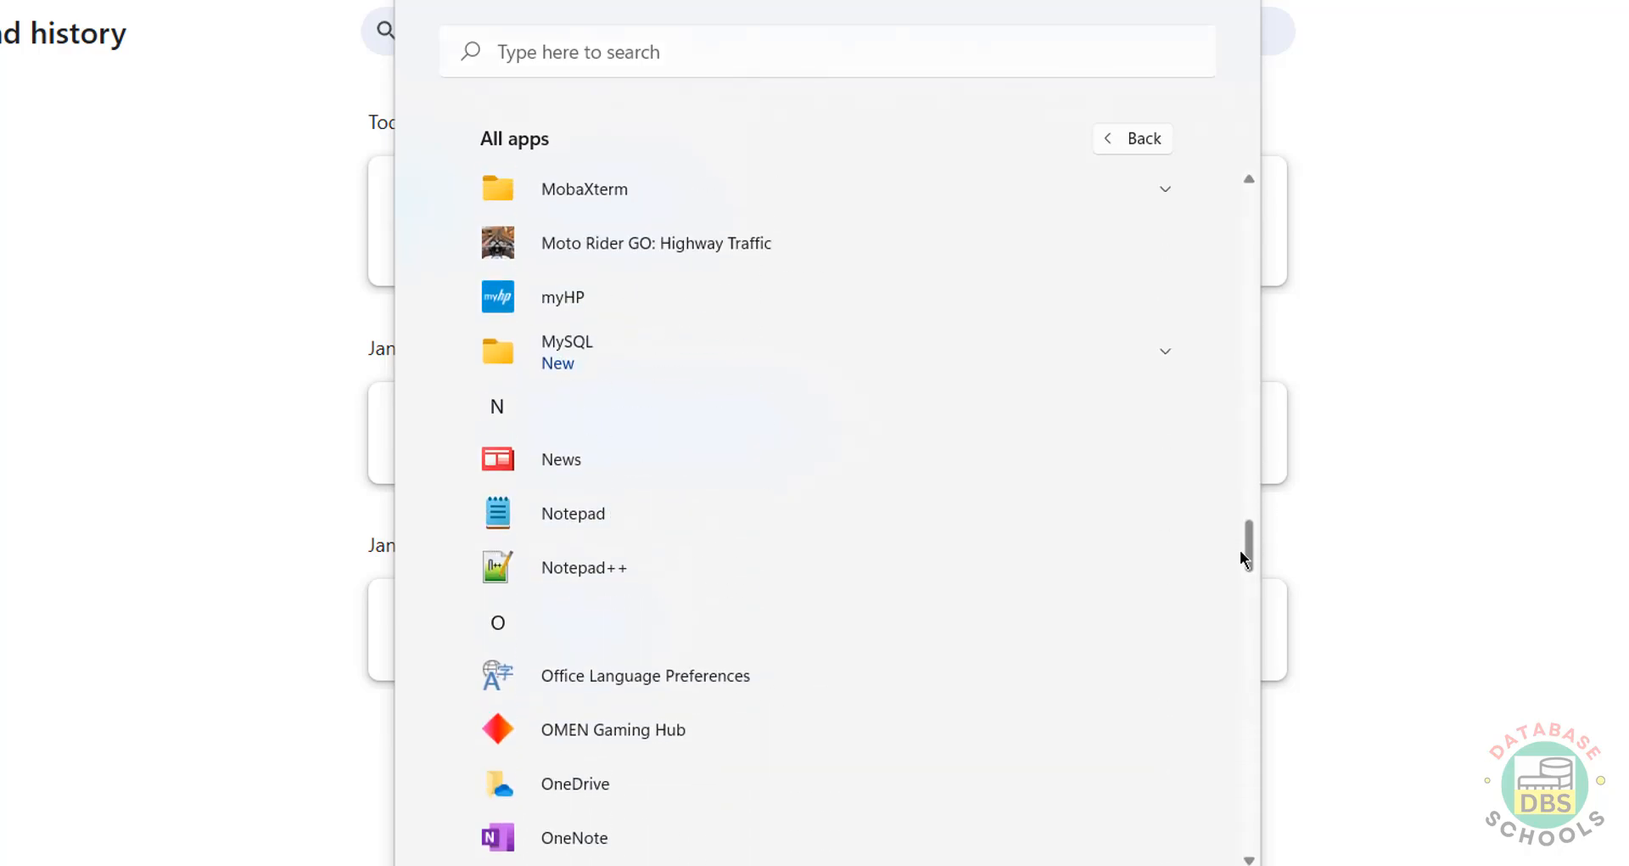
left_click(1164, 356)
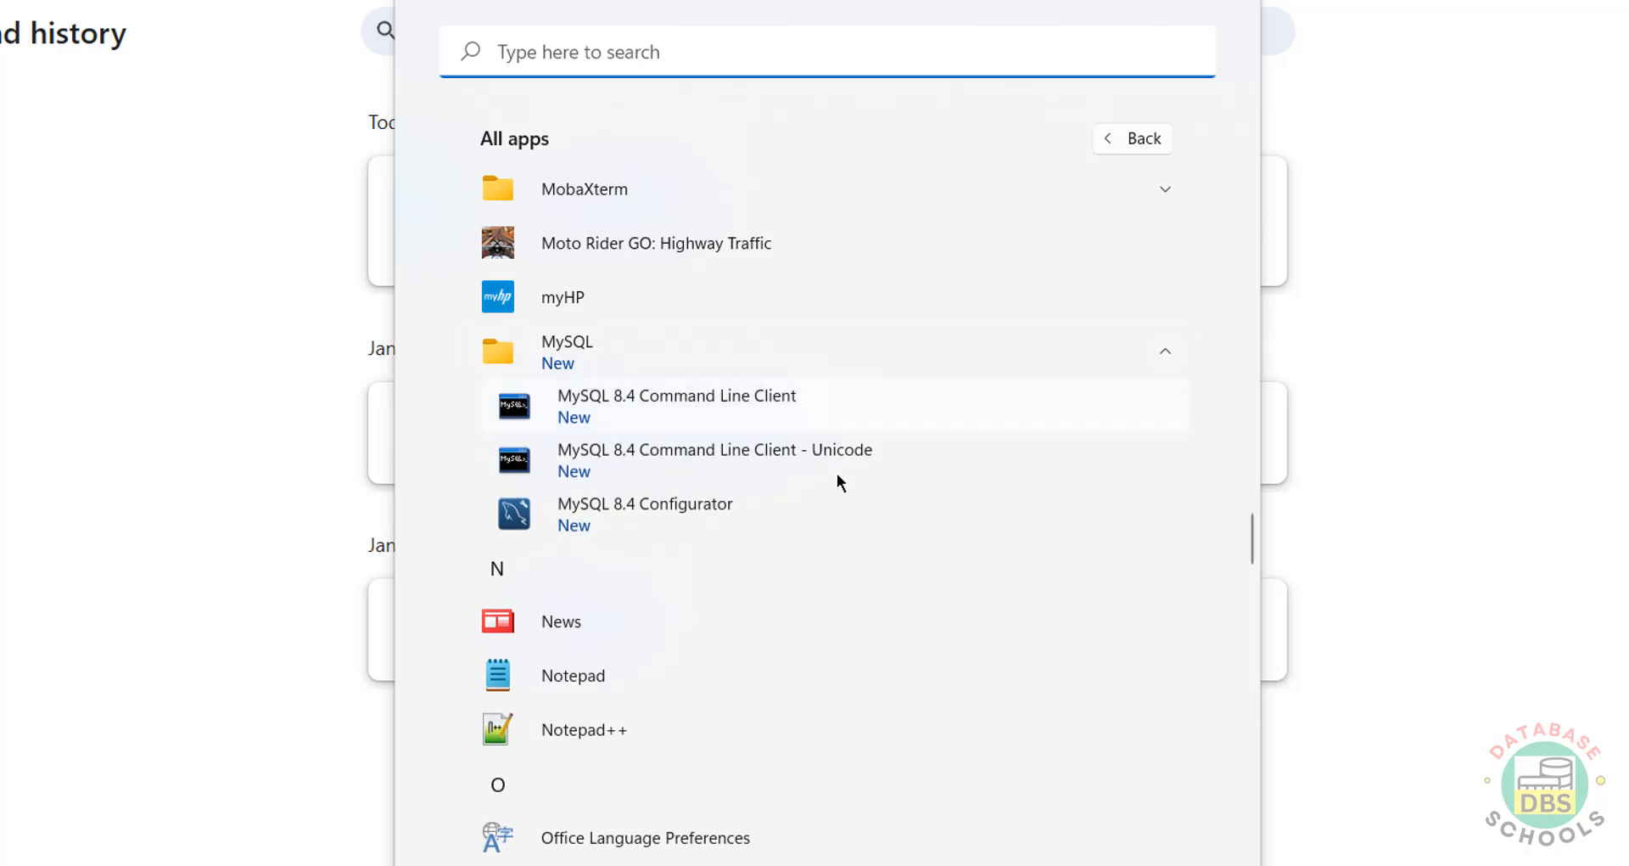
left_click(708, 401)
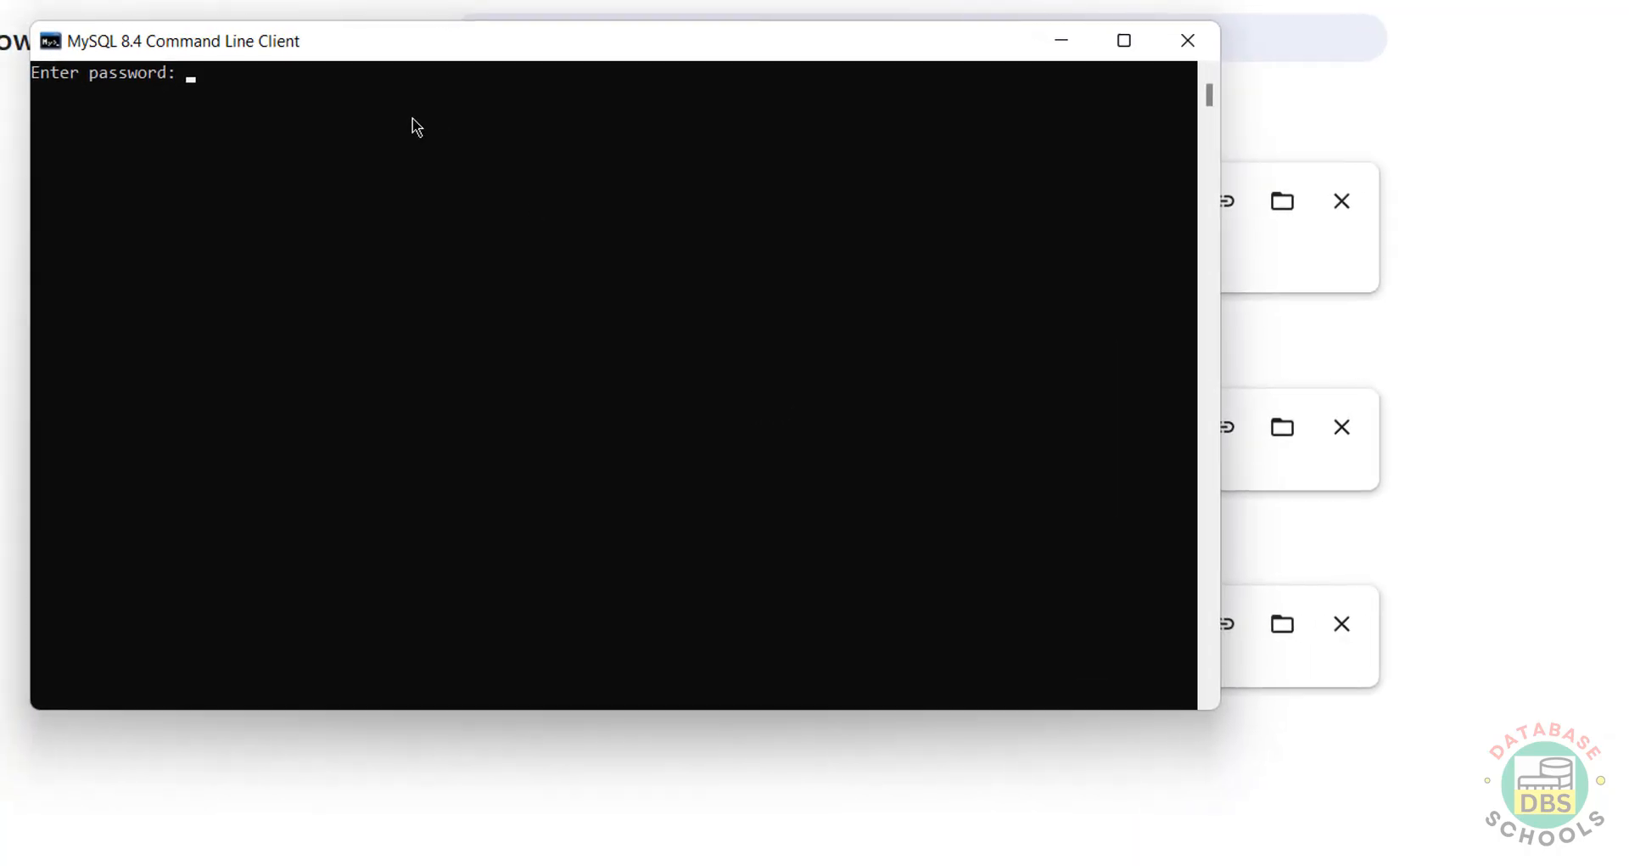
Step: Log in to the MySQL command line client with the root password
right_click(195, 41)
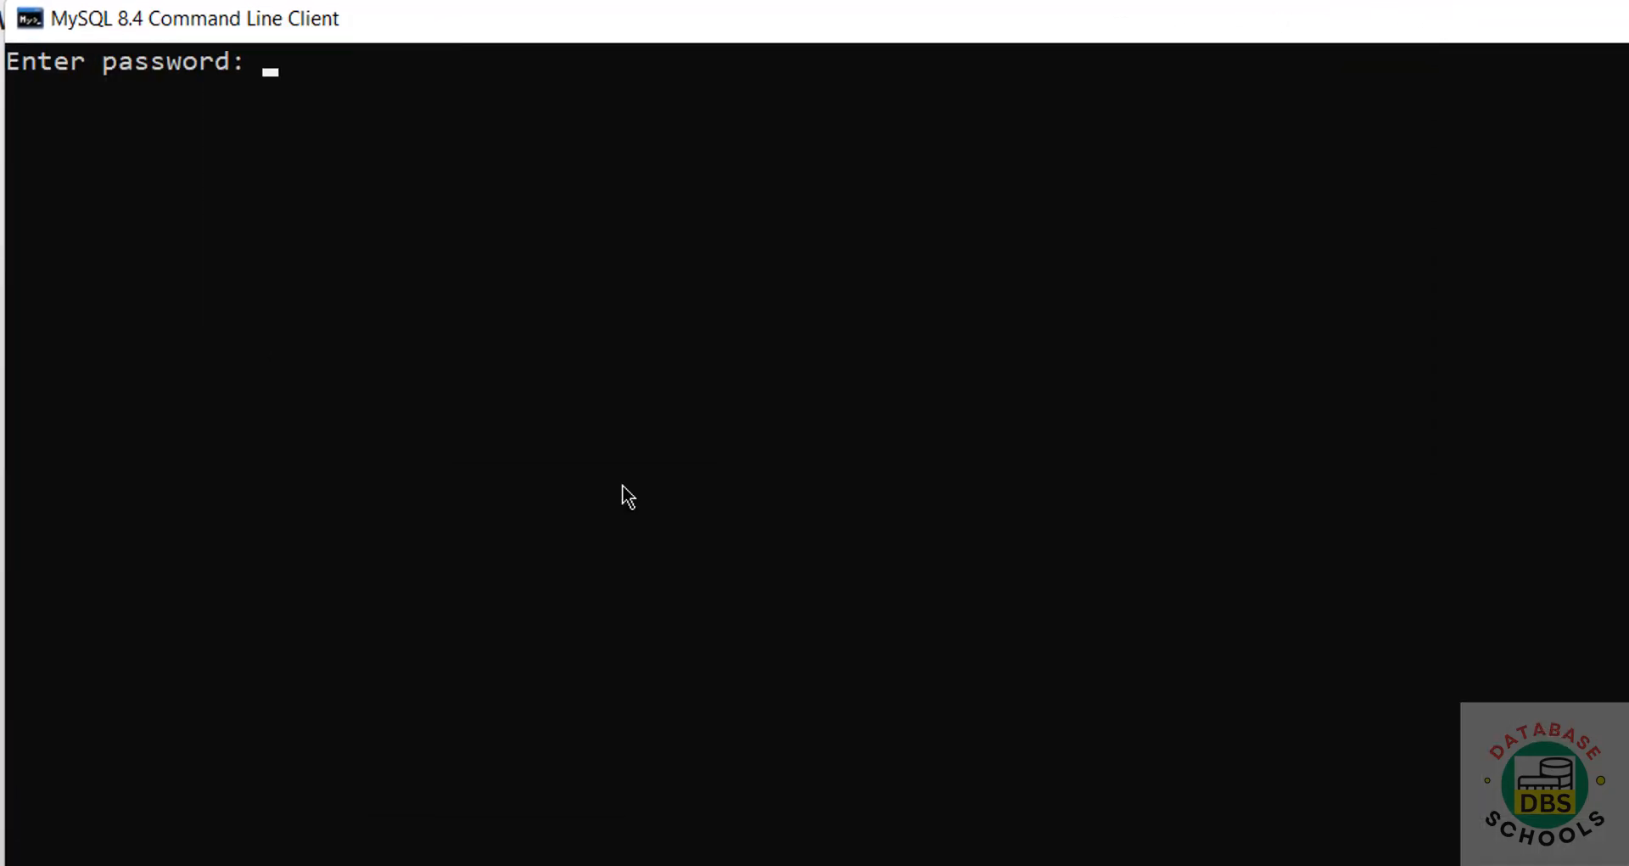
type("*********")
key("Return")
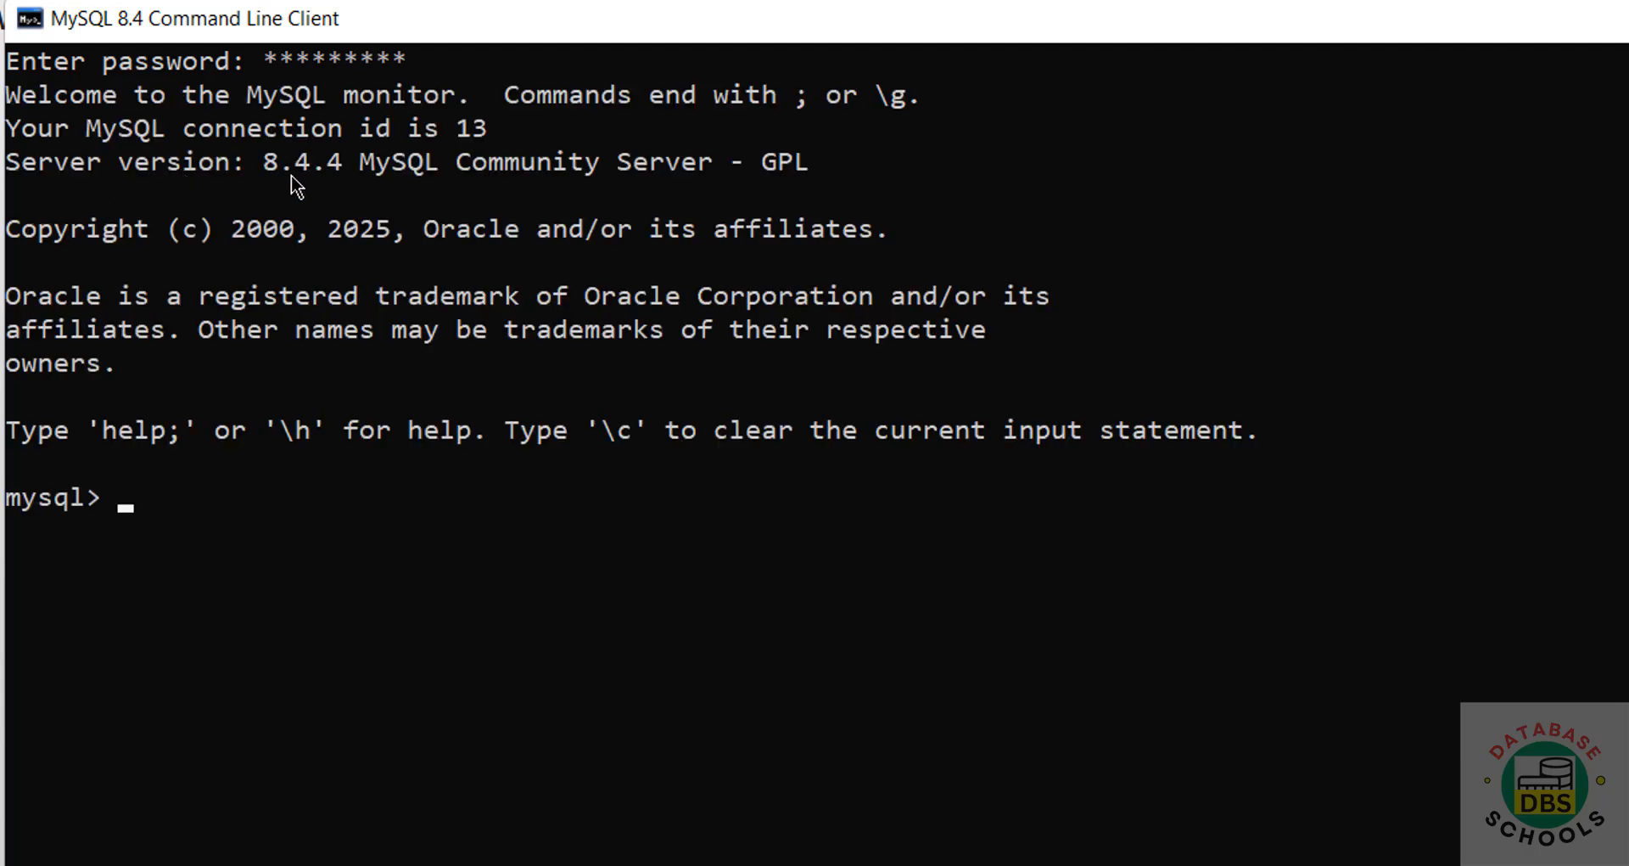
Step: Run select version(); to confirm the server is 8.4.4, then start typing show databases
type("select ve")
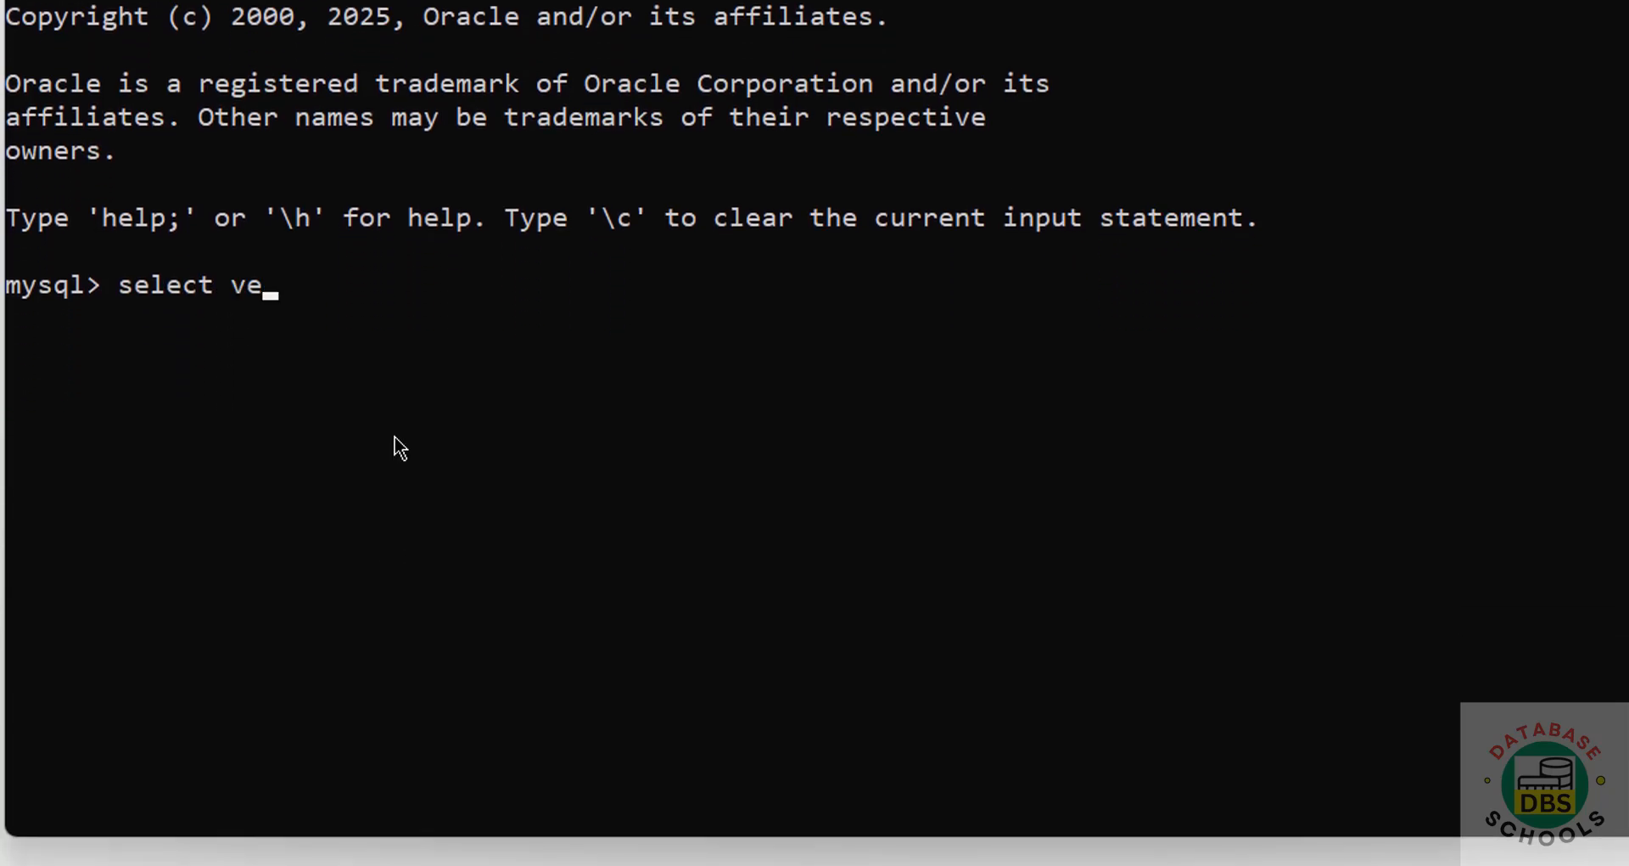
type("rsion();")
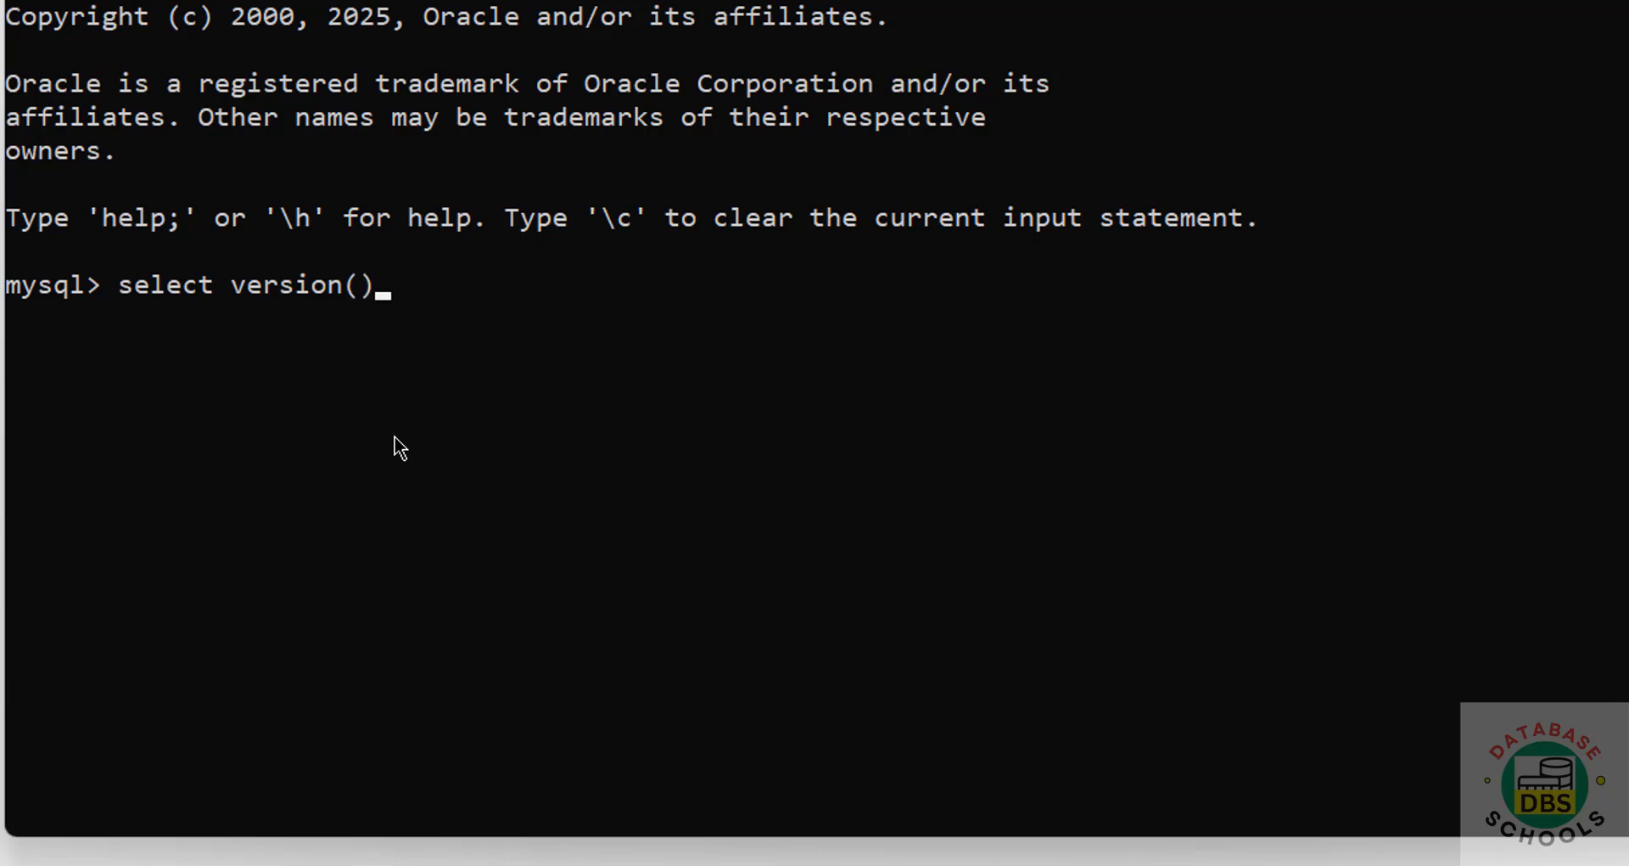
key("Return")
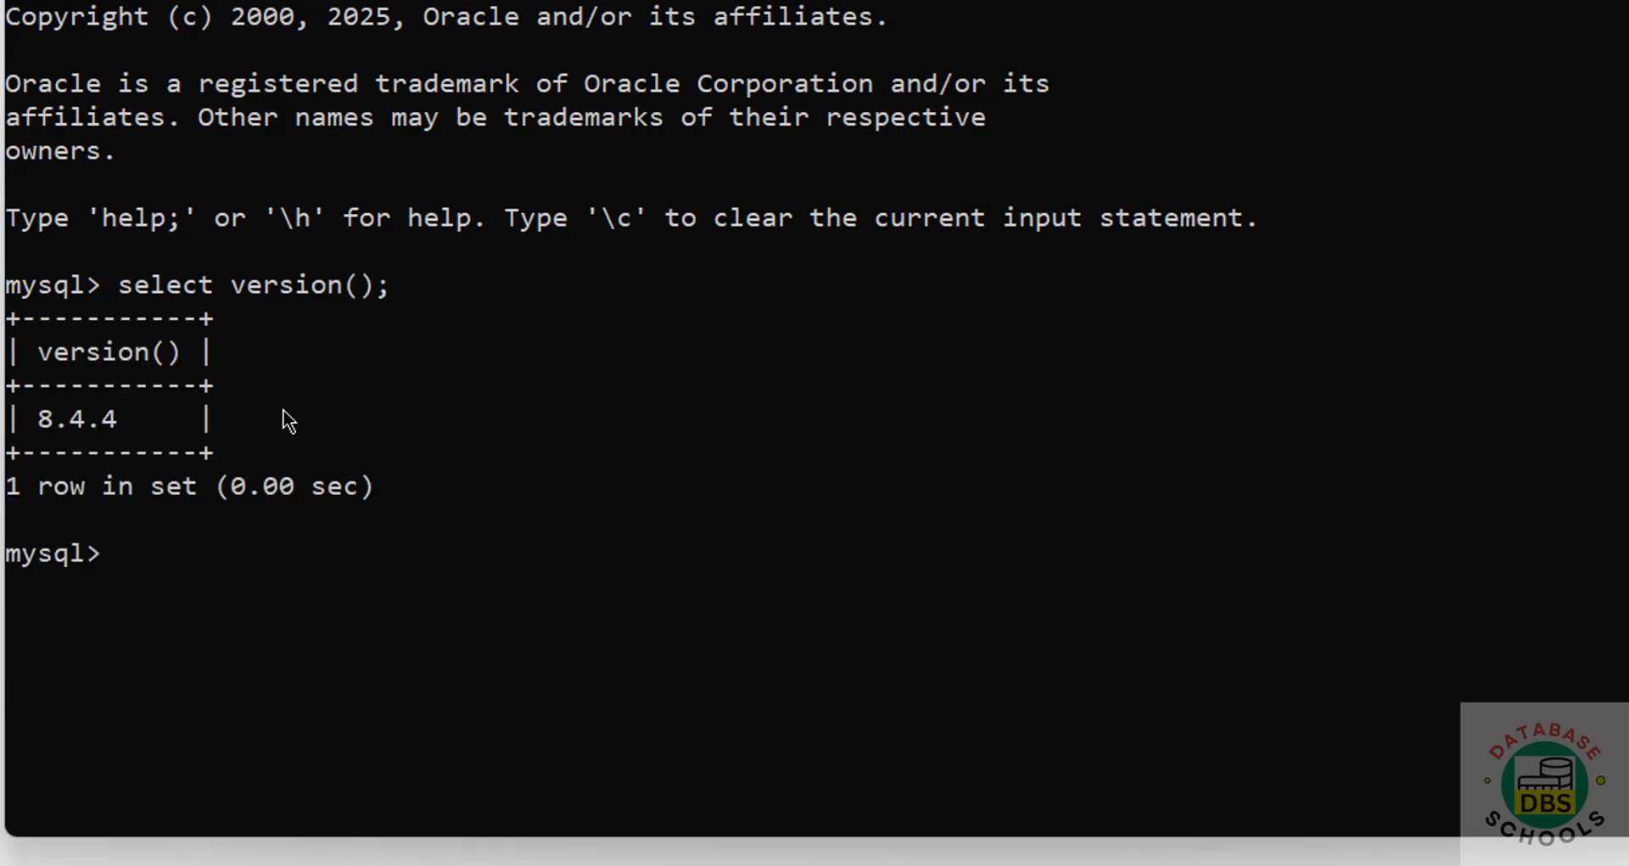
type("show databases();")
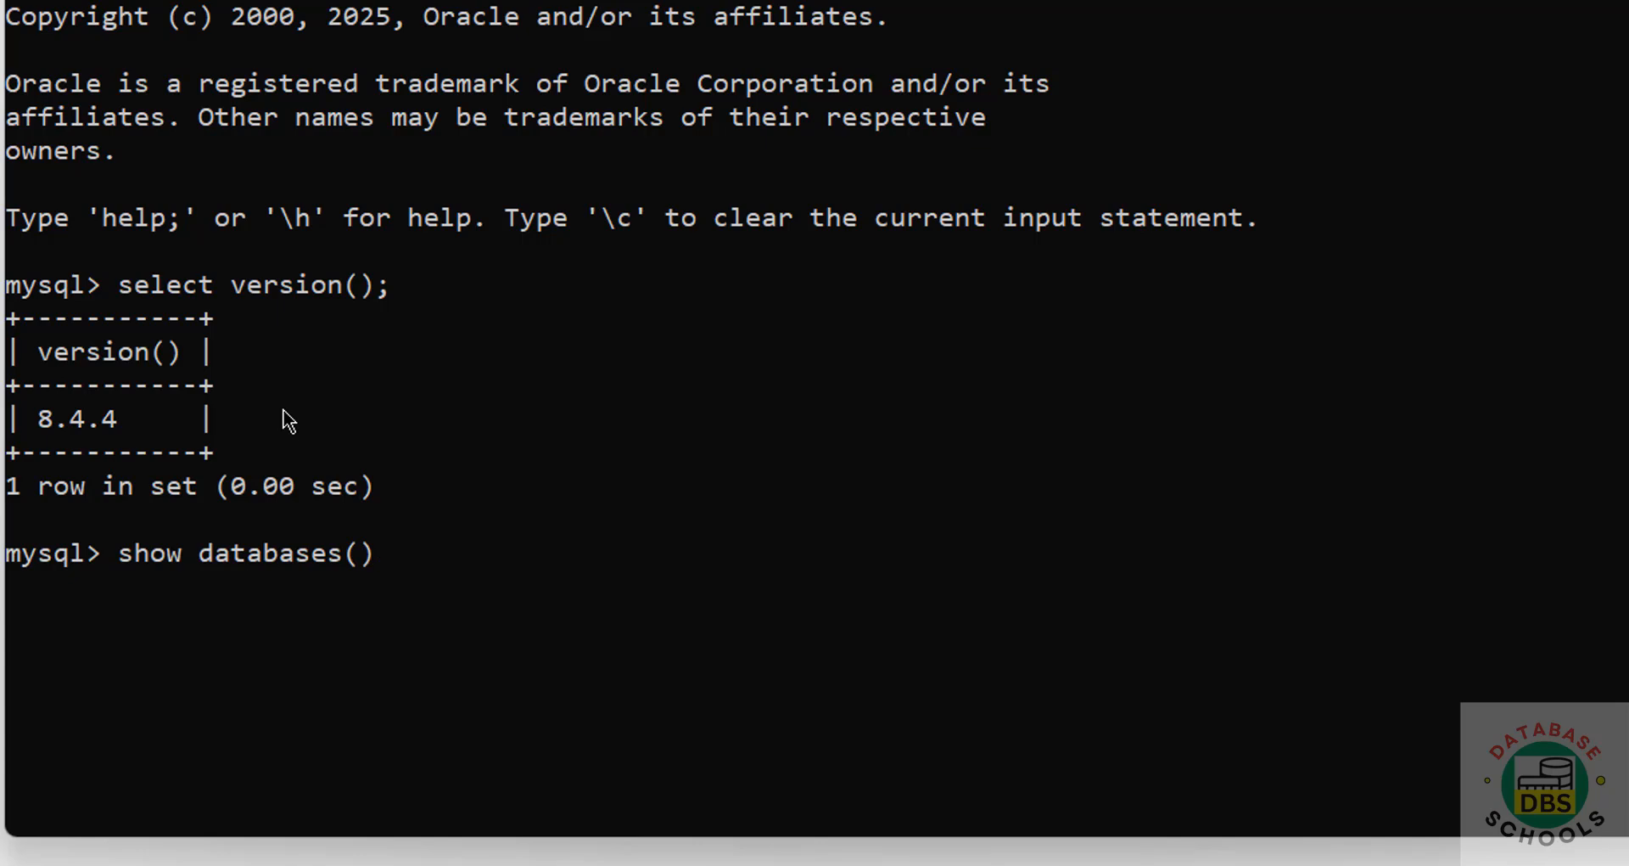
Step: Run show databases;, correcting the stray parentheses, to list the five databases including sakila
key("Return")
key("Up")
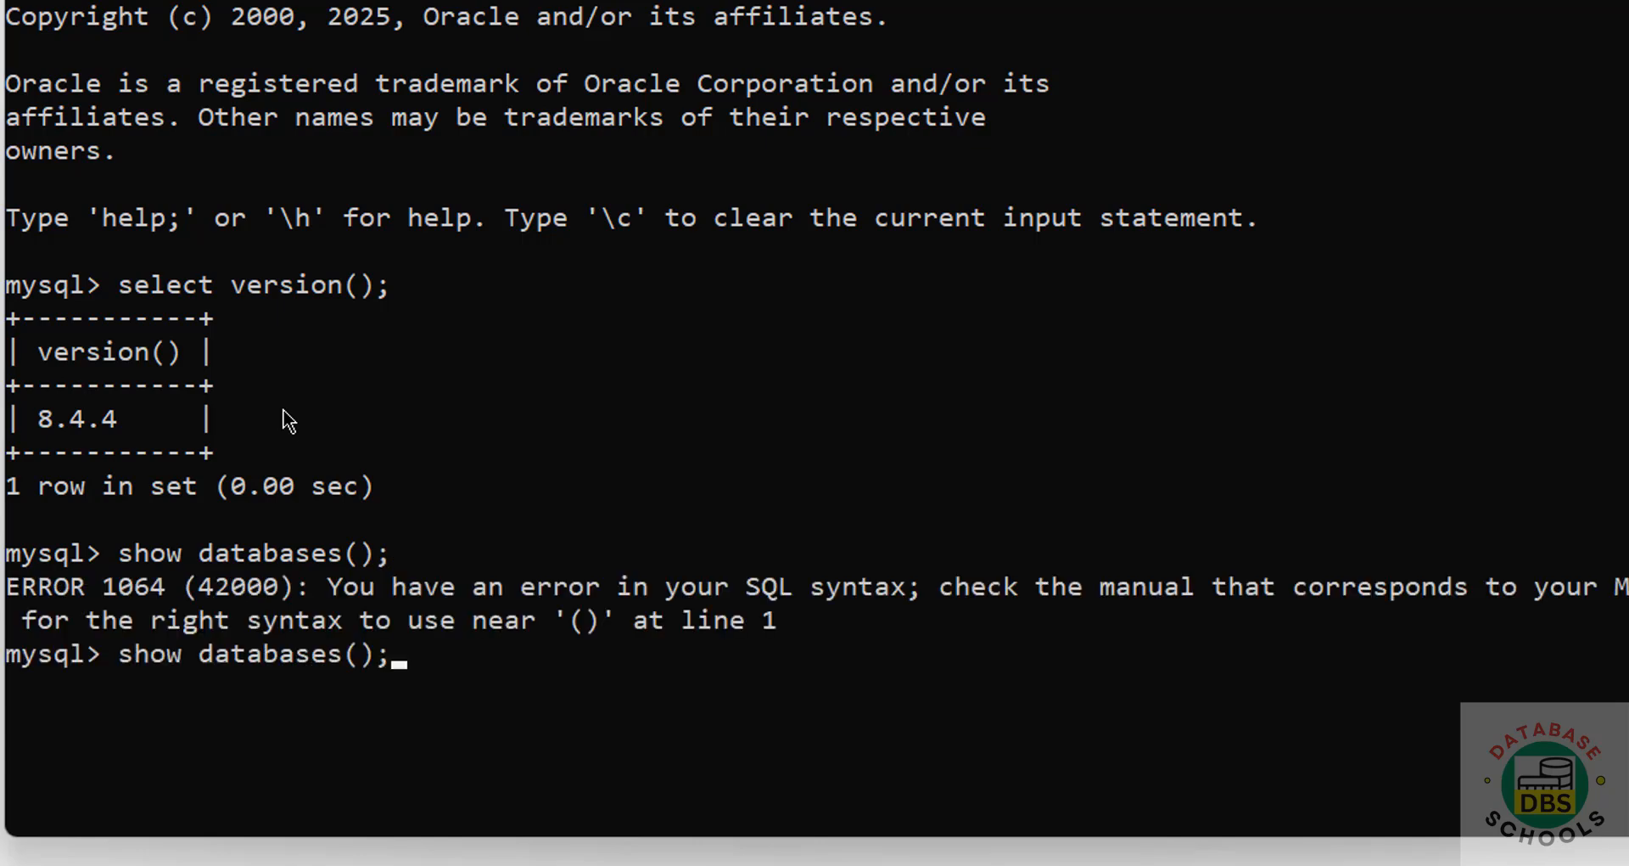
key("BackSpace")
key("BackSpace")
key("BackSpace")
type(";")
key("Return")
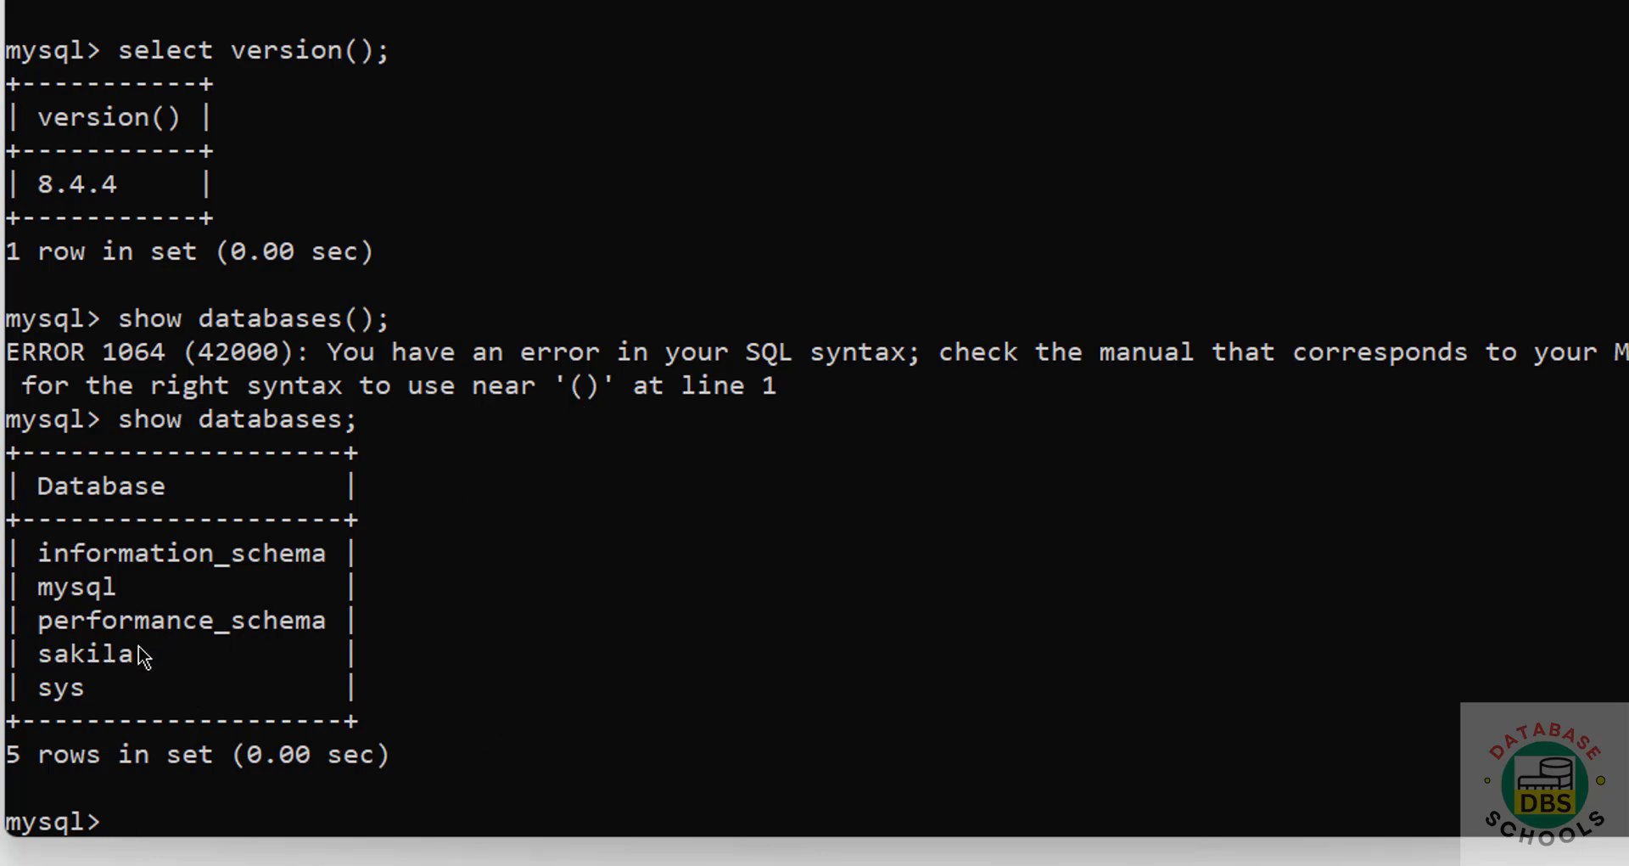
Step: Create the bank database and list databases to confirm it exists
type("create databas")
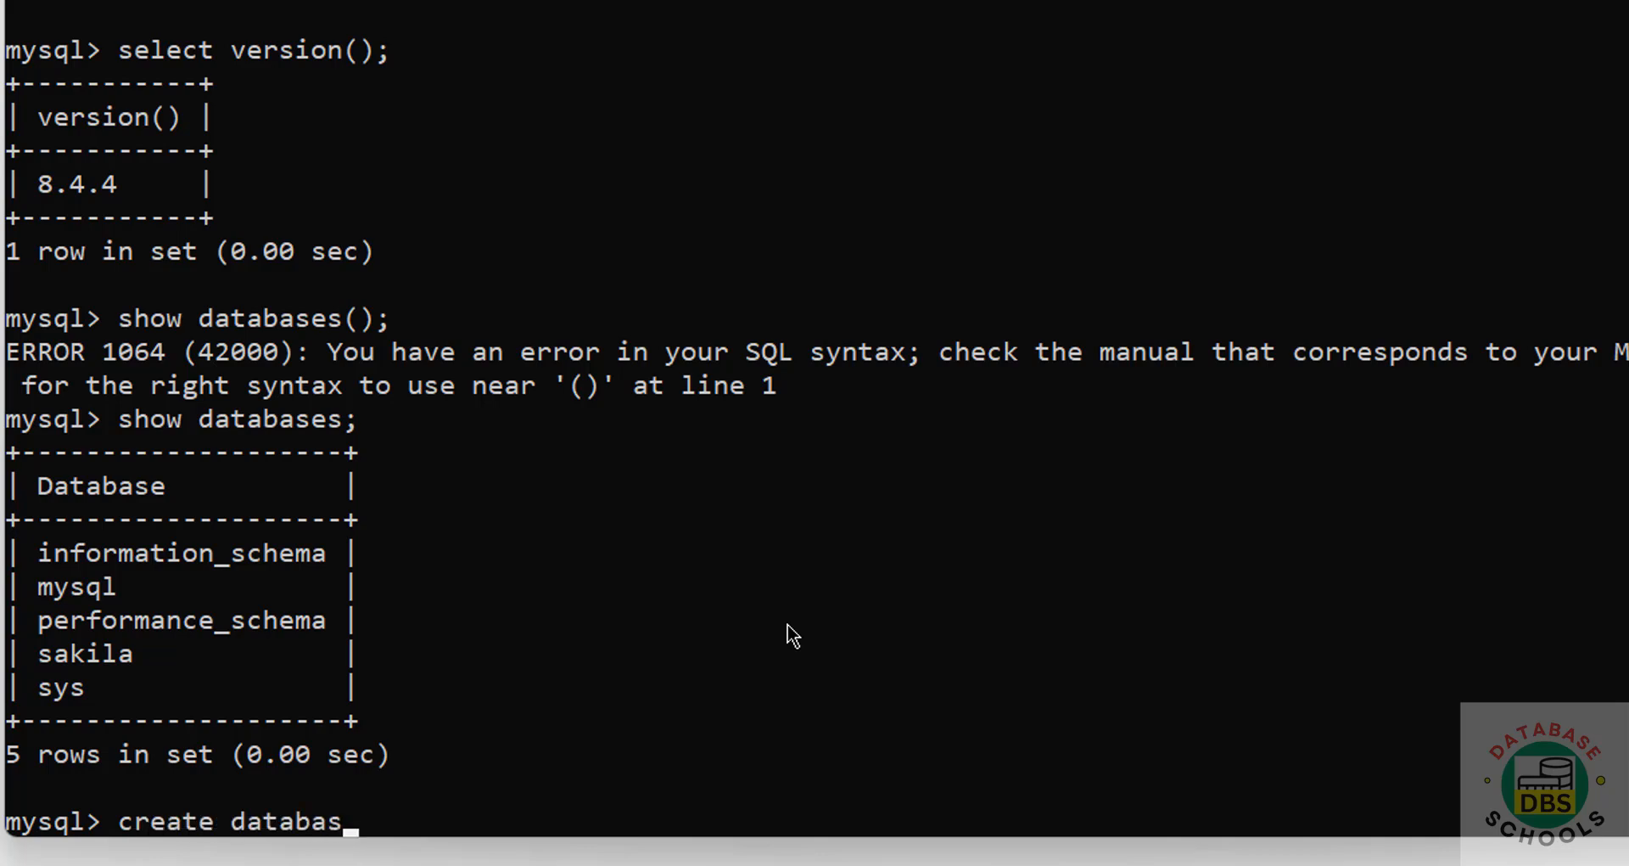
type("e bank;")
key("Return")
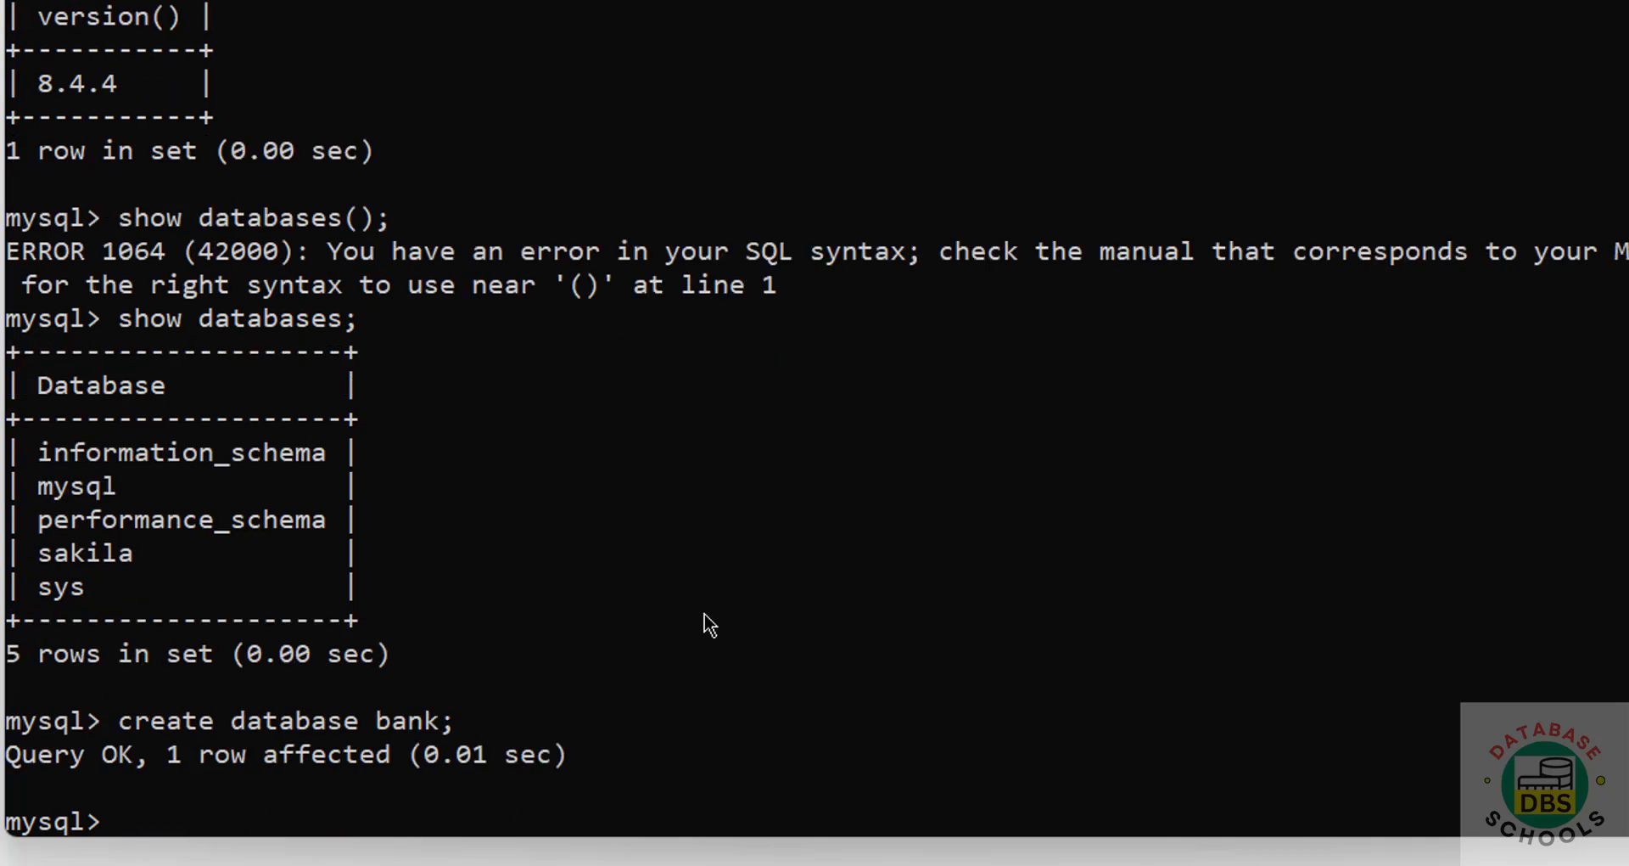
type("show data")
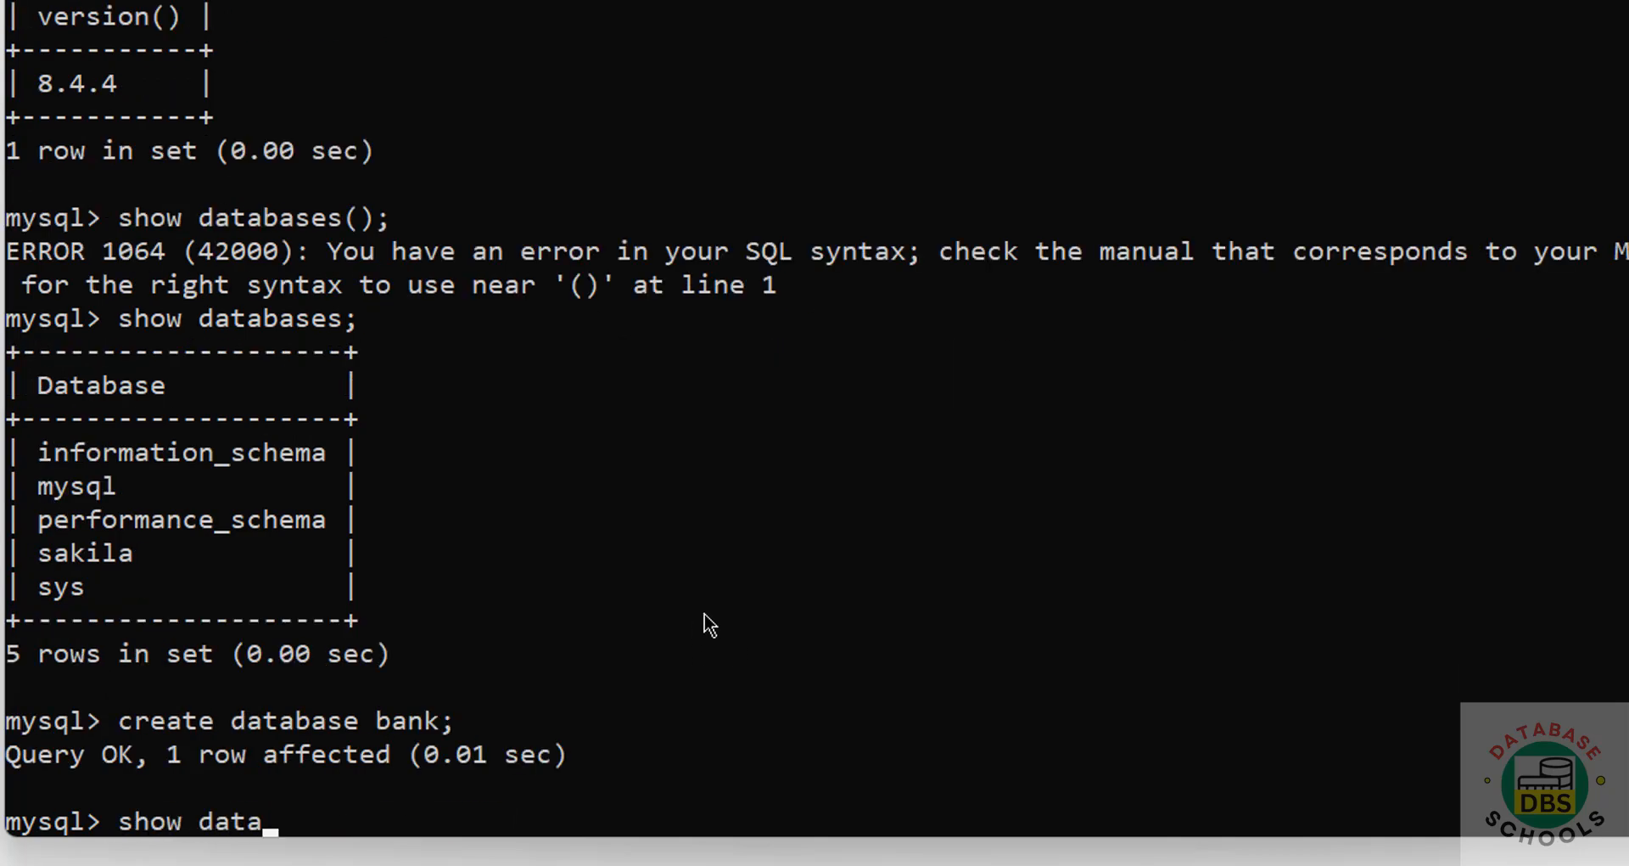
type("bases;")
key("Return")
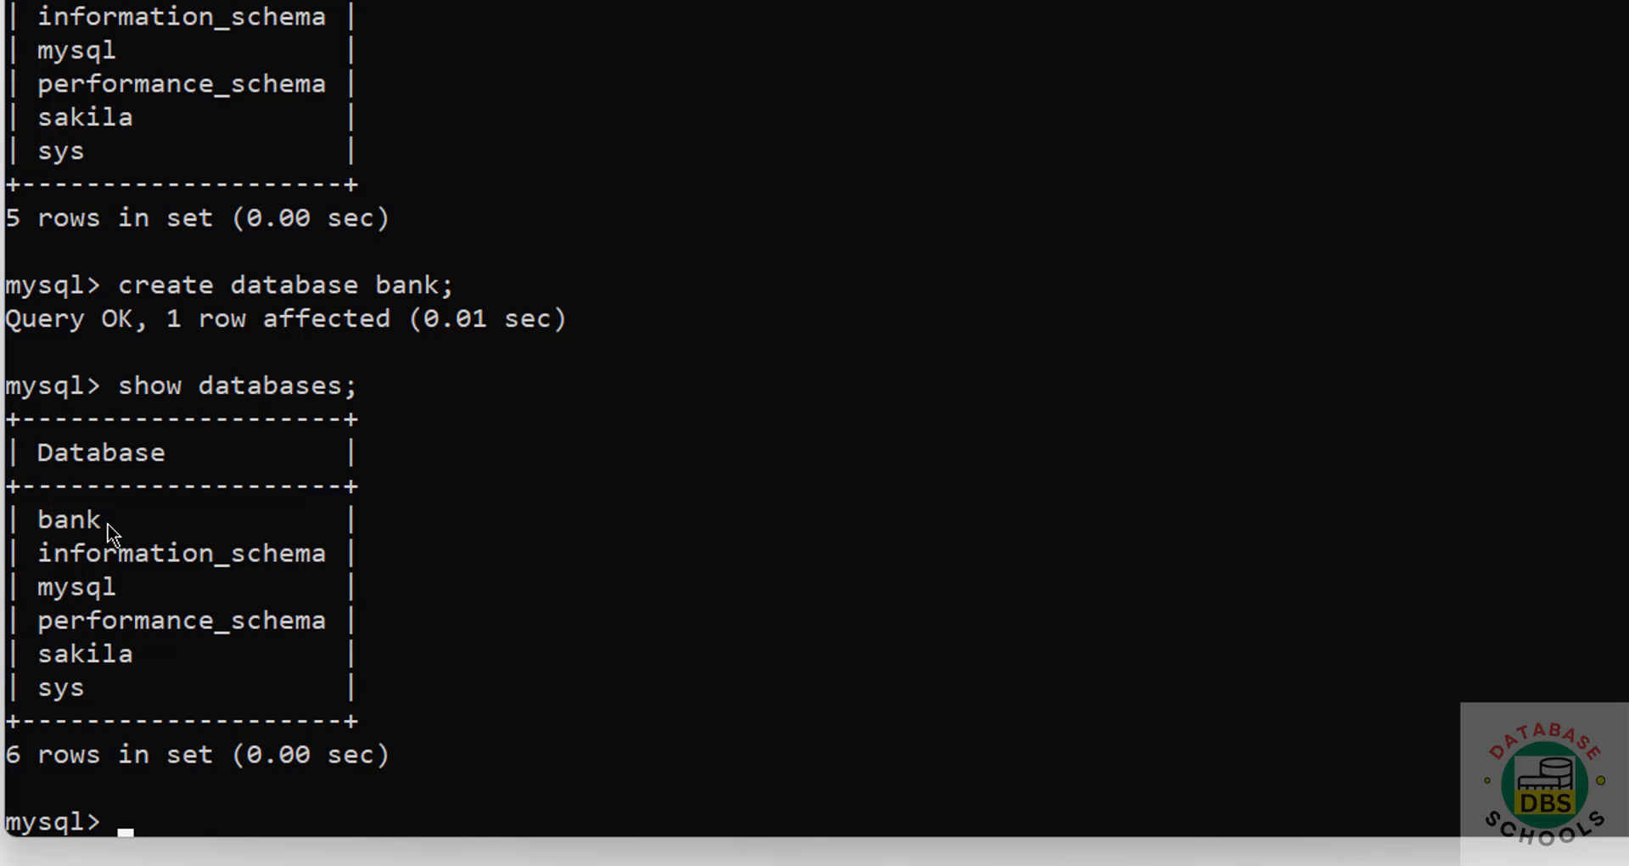
Step: Switch to the bank database with use bank; and run show tables;, getting an empty set
type("use bank;")
key("Return")
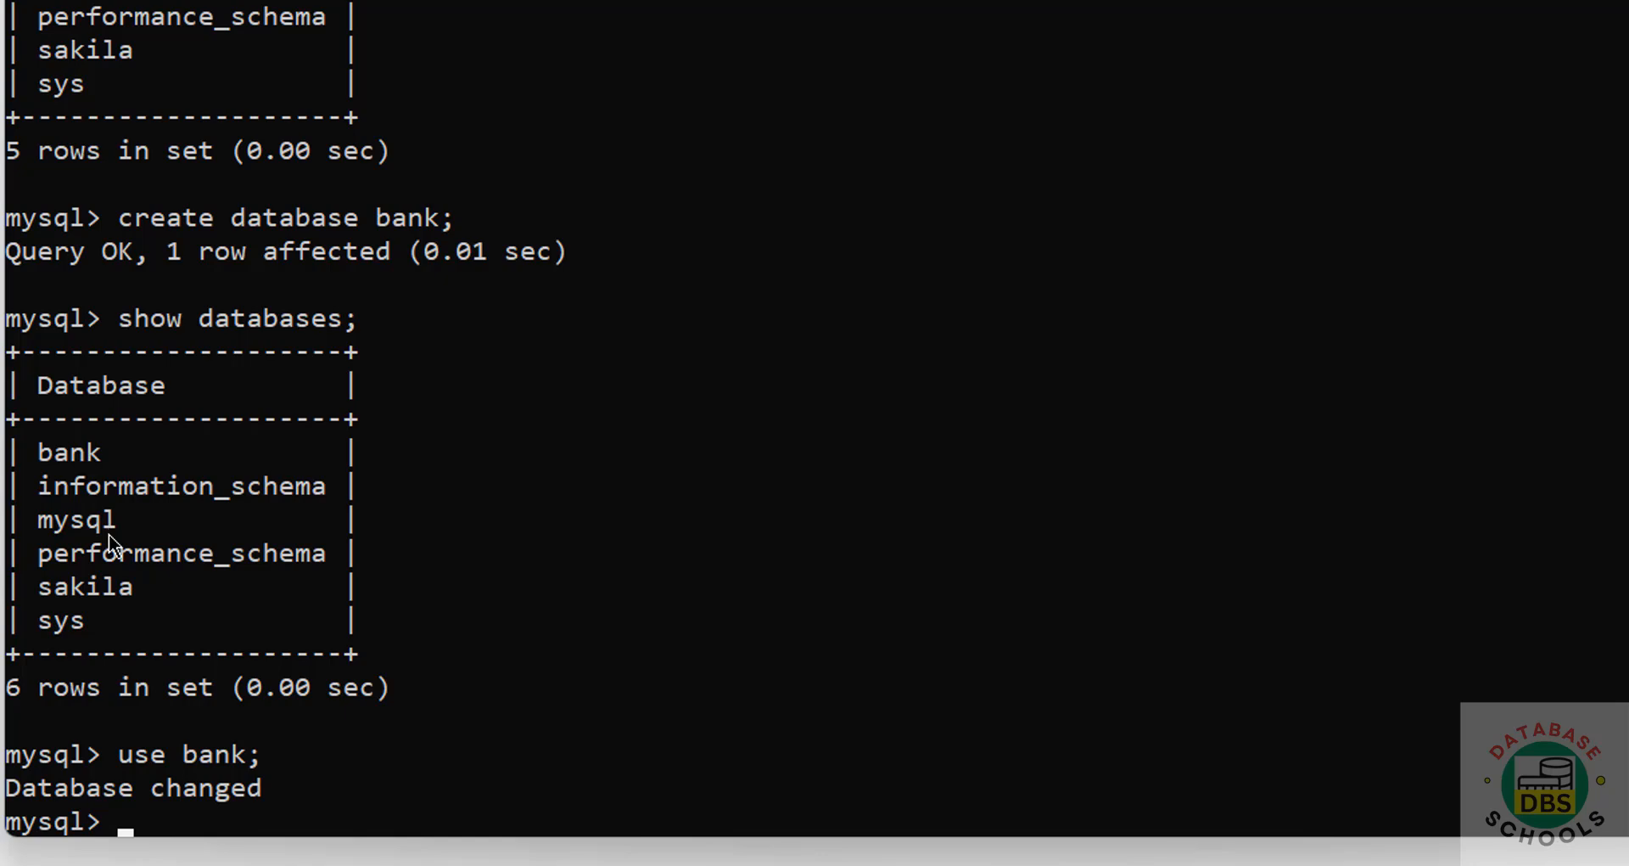
type("show tbale")
key("BackSpace")
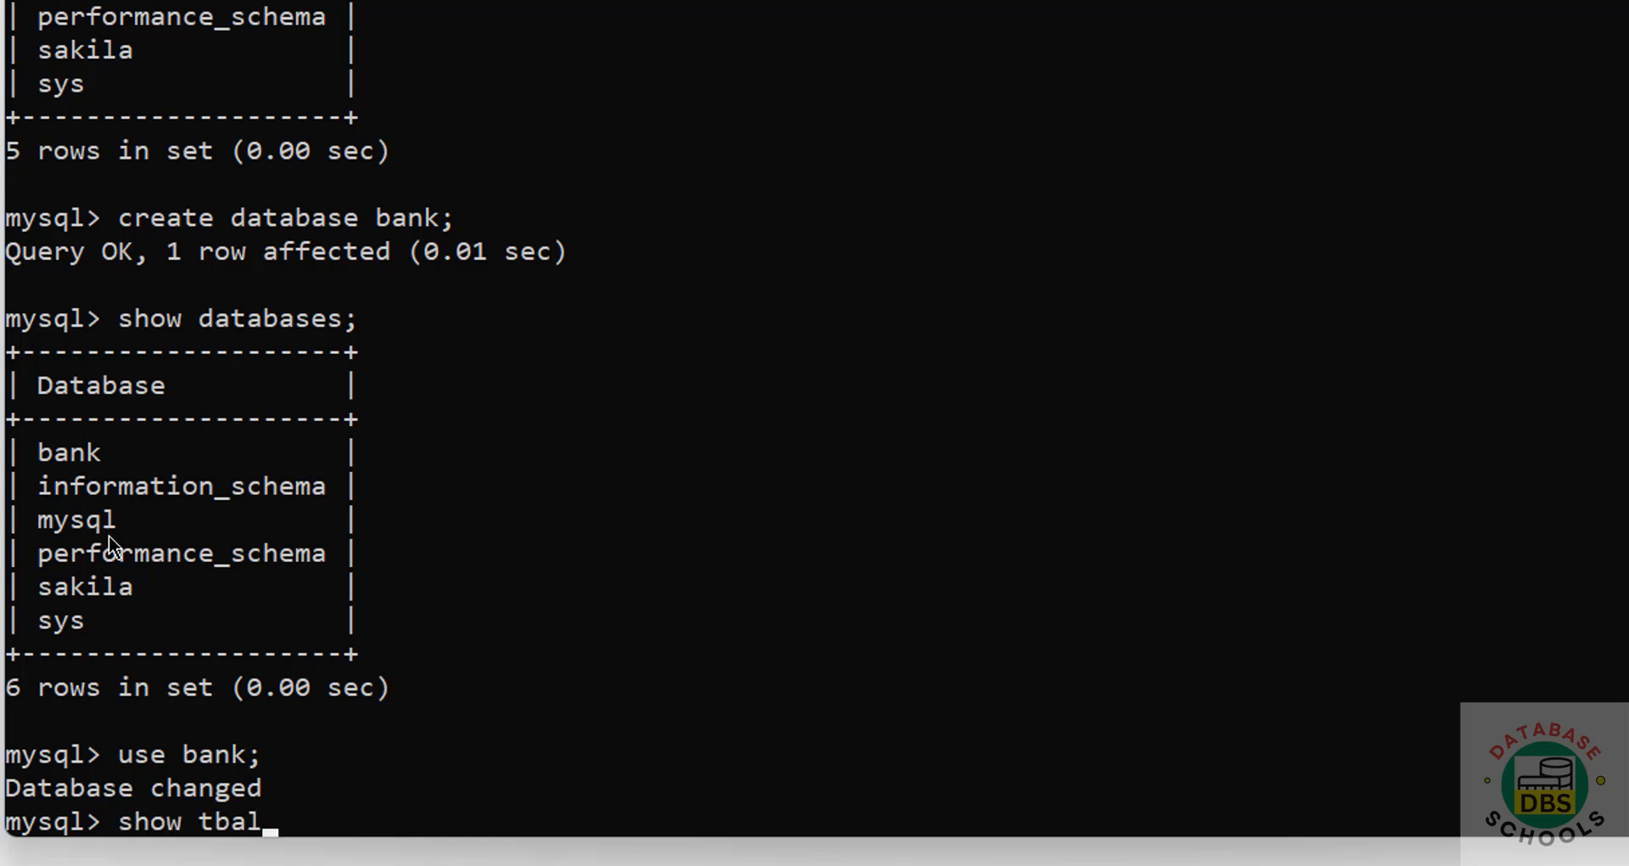
key("BackSpace")
key("BackSpace")
key("BackSpace")
type("ables;")
key("Return")
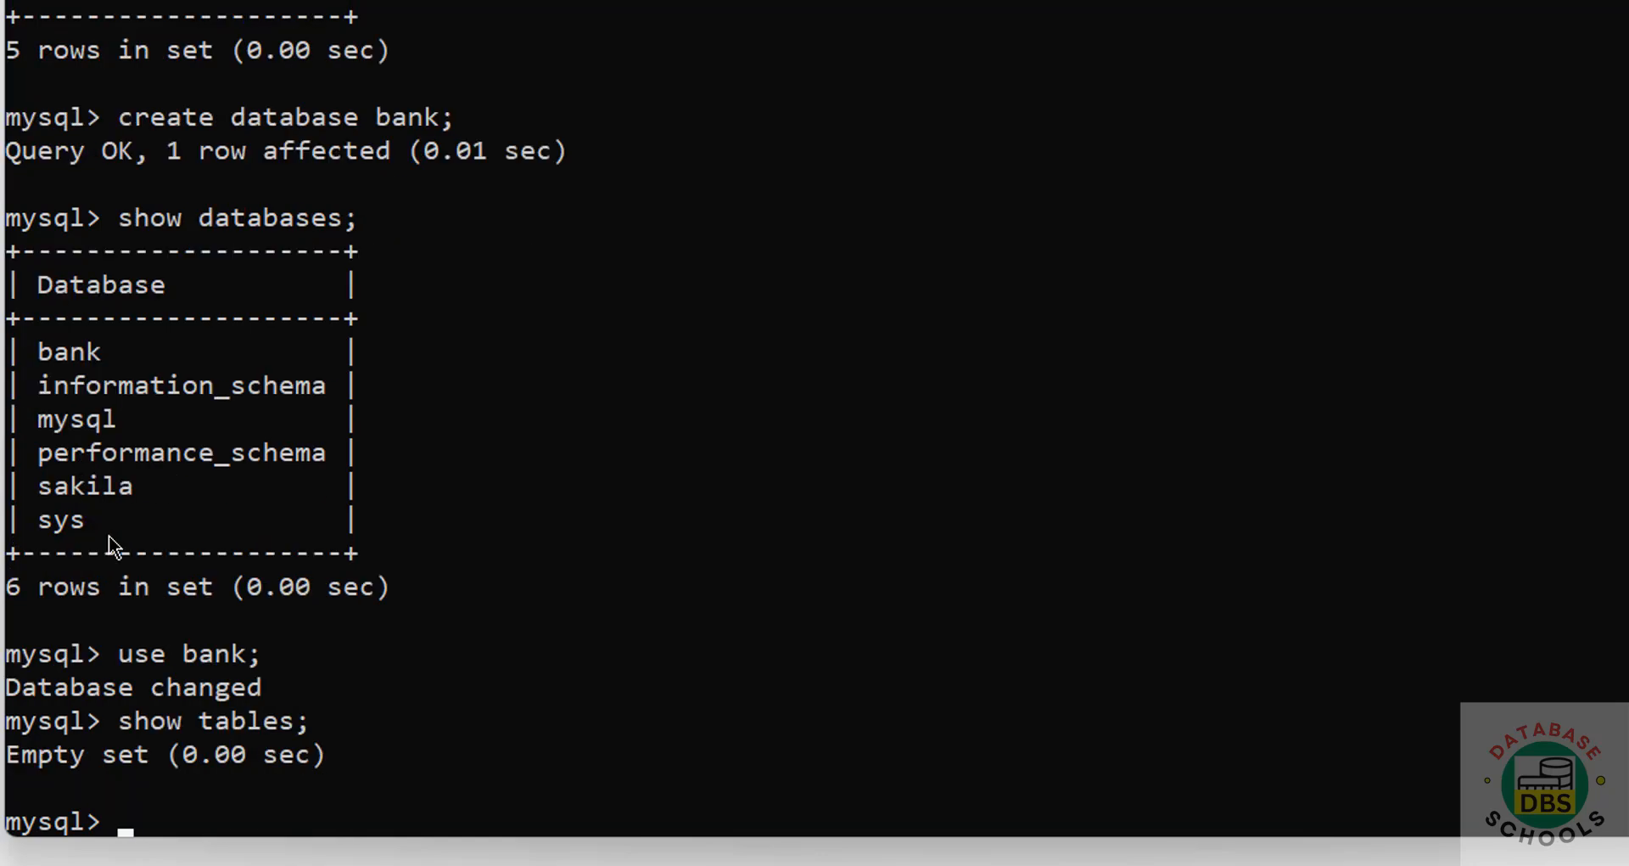
Step: Create the customer table with cno int primary key and cname varchar(100) not null
type("create table")
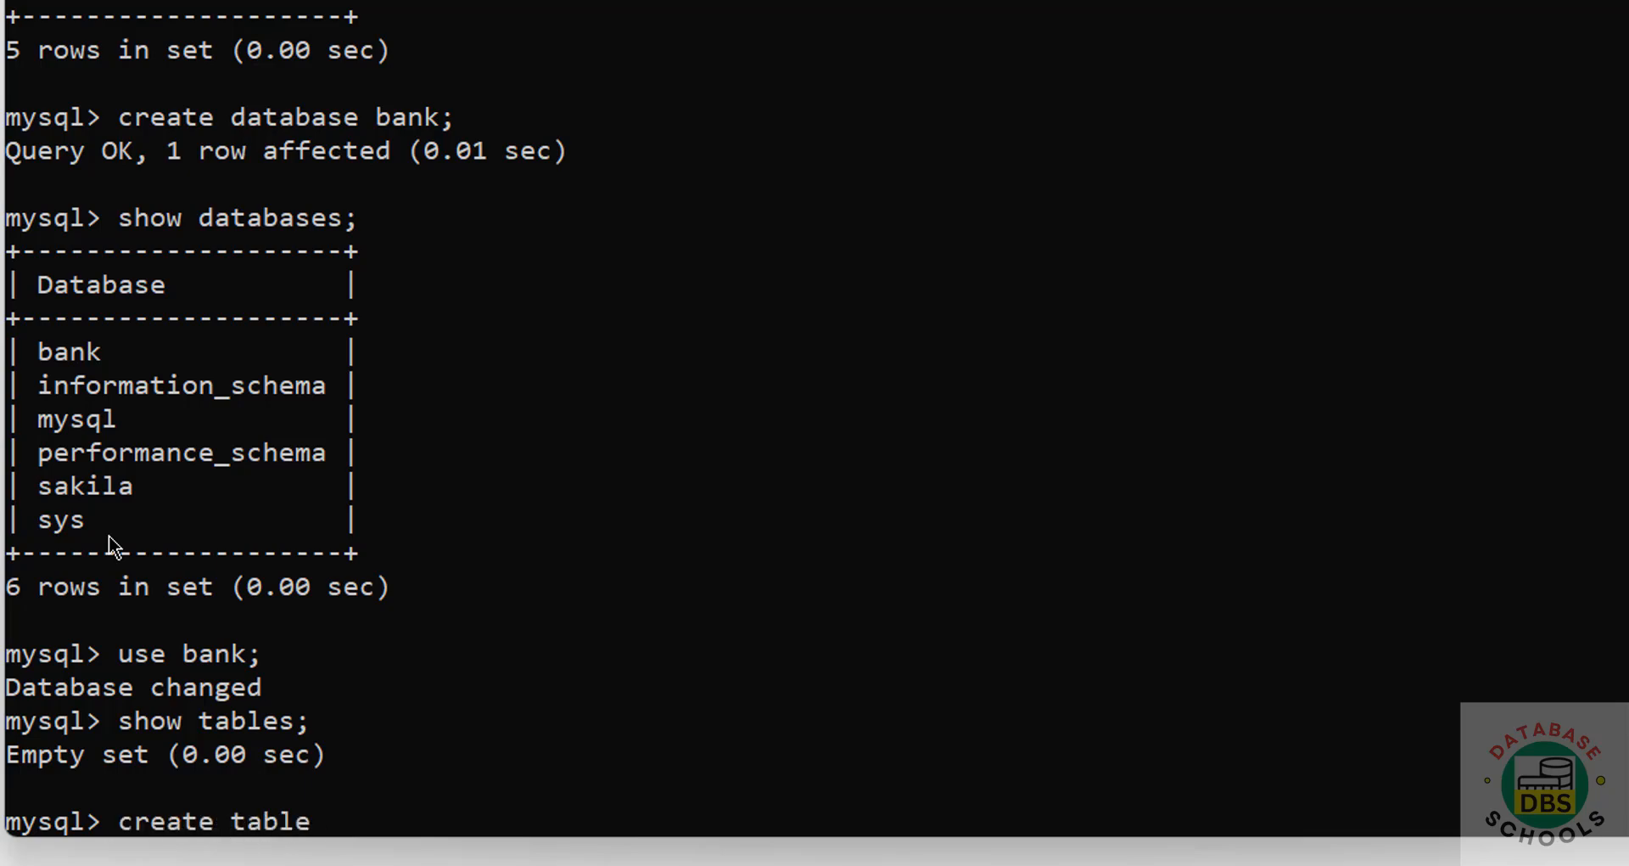
type(" customer")
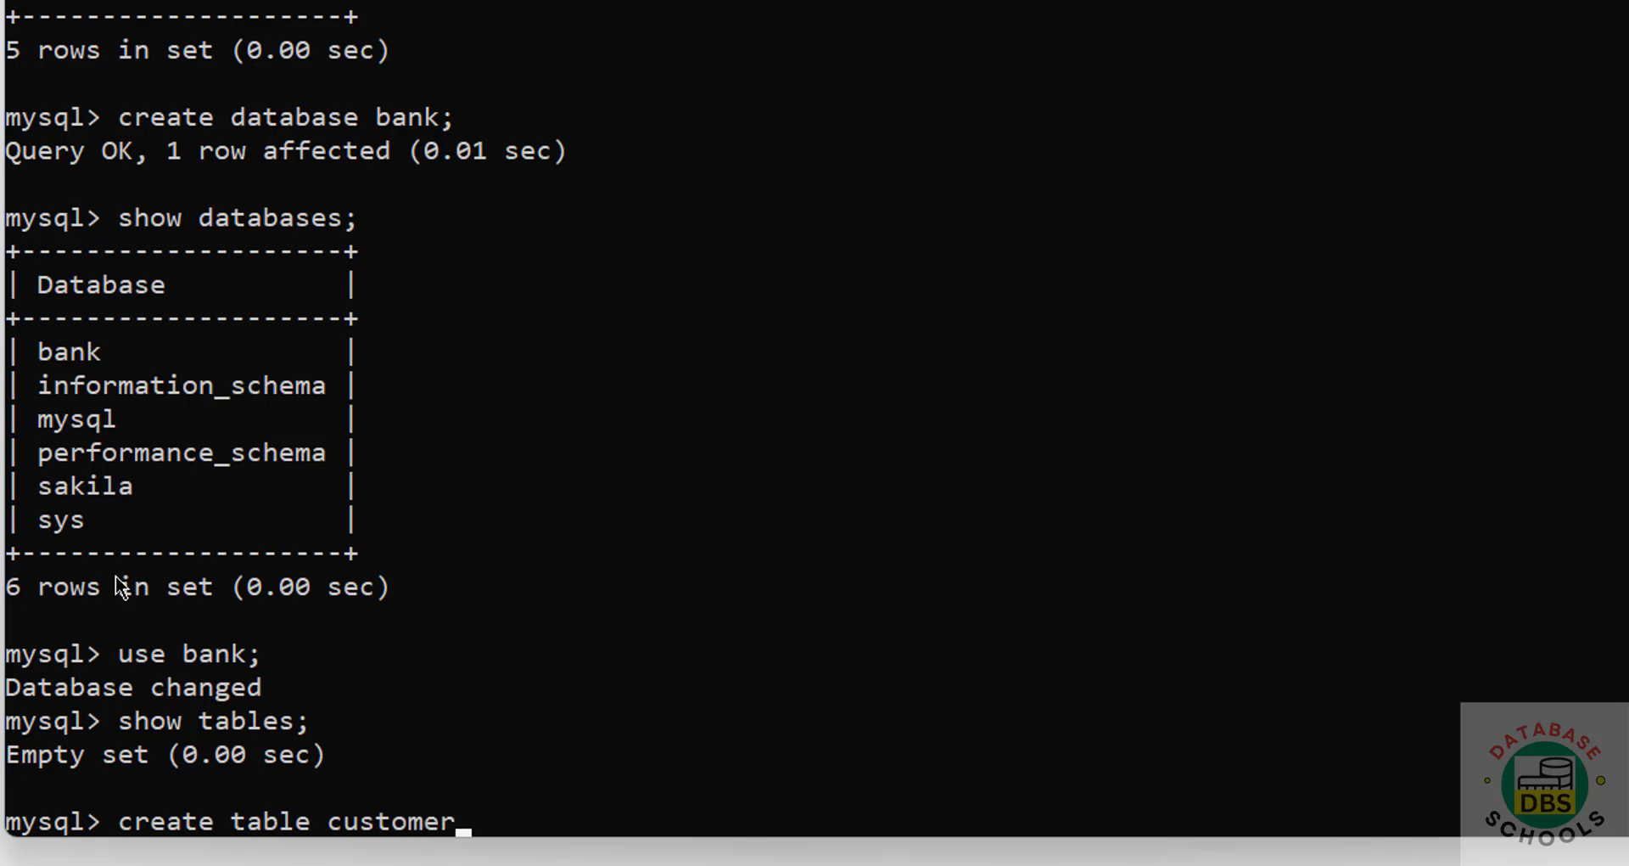
type("(cno int primary")
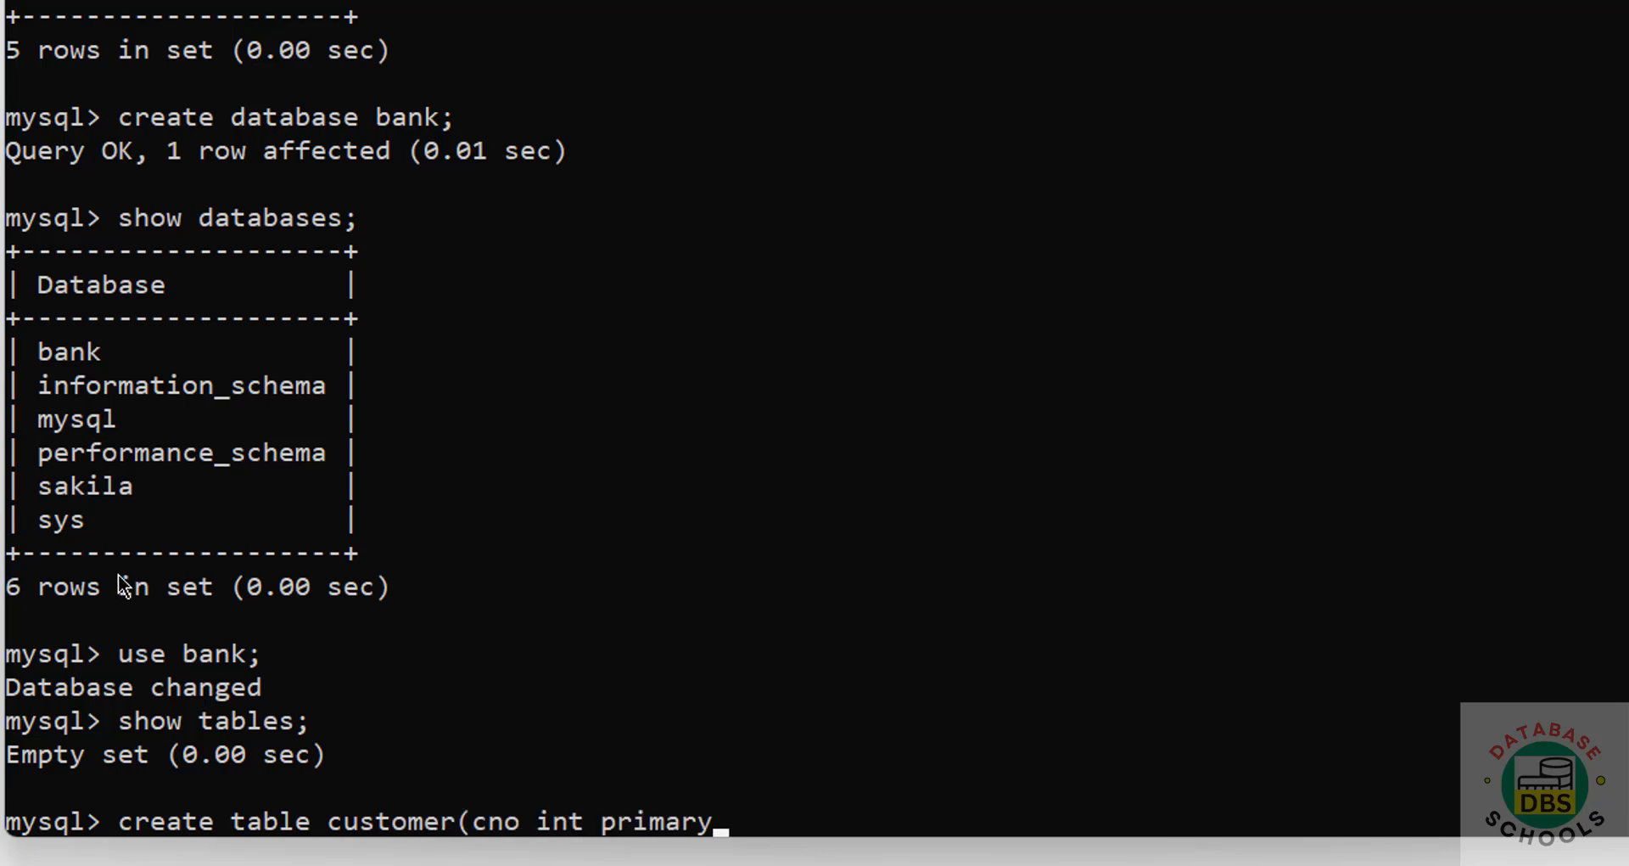
type(" key, cname varch")
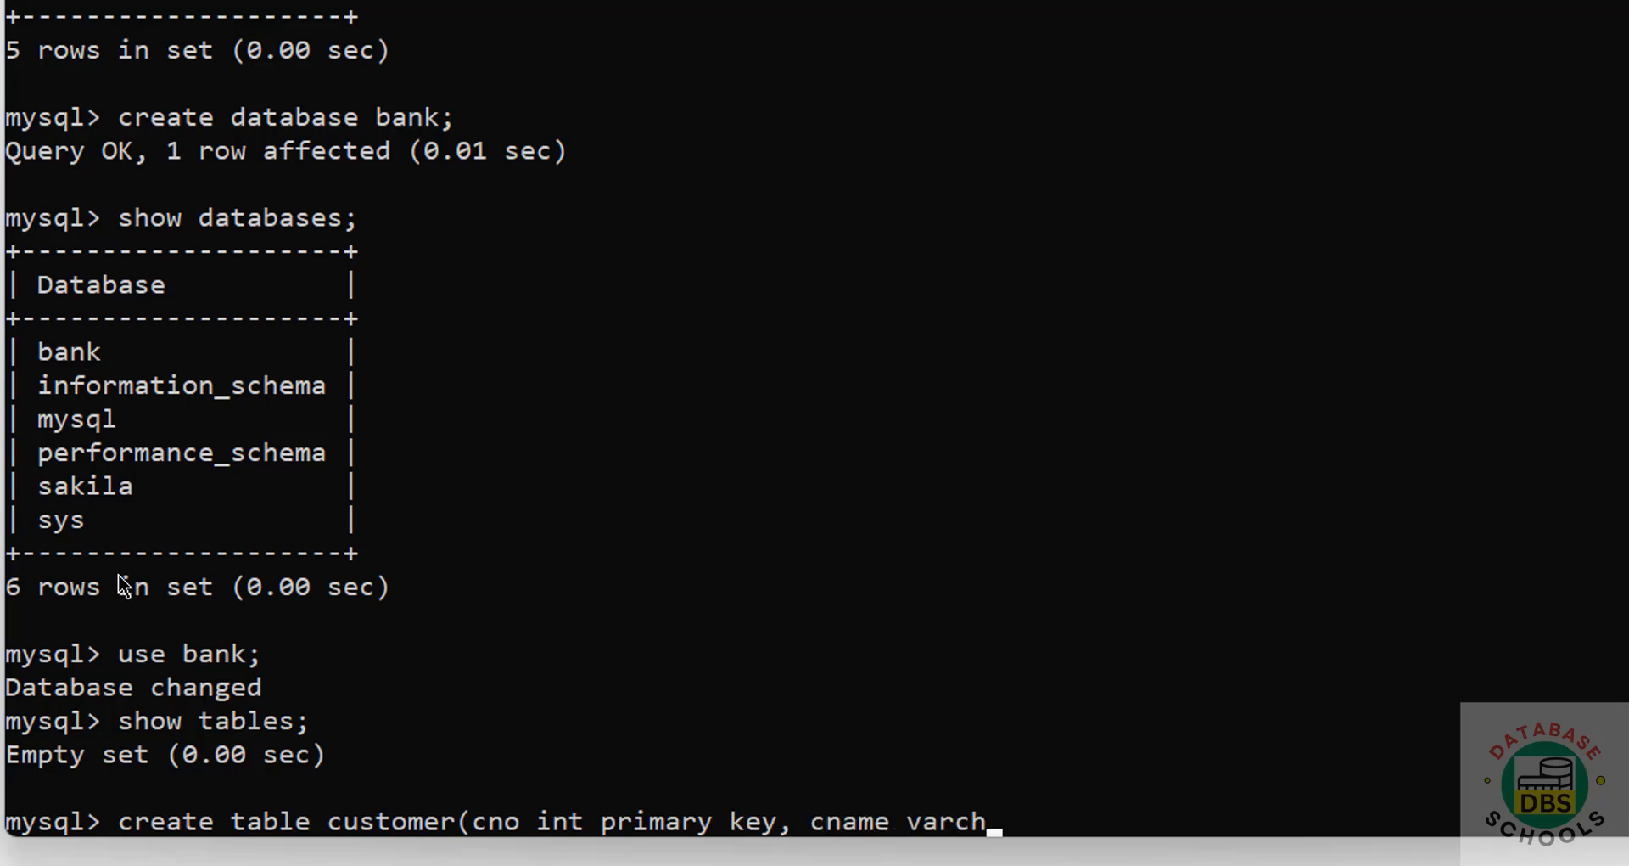
type("ar(100)")
key("BackSpace")
type("0) not nul")
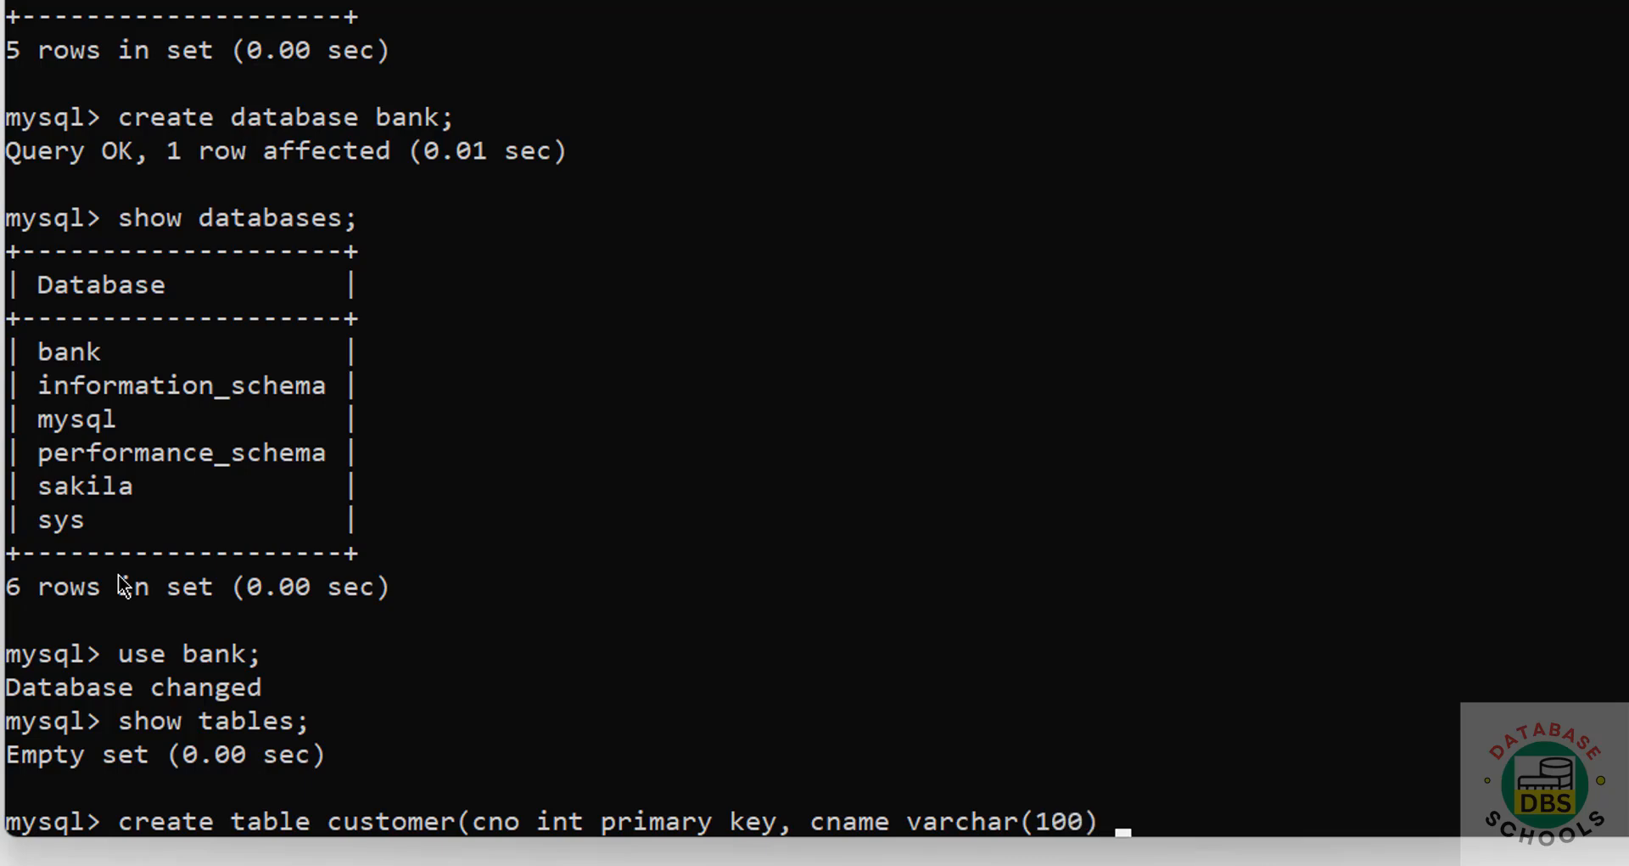
type("l);")
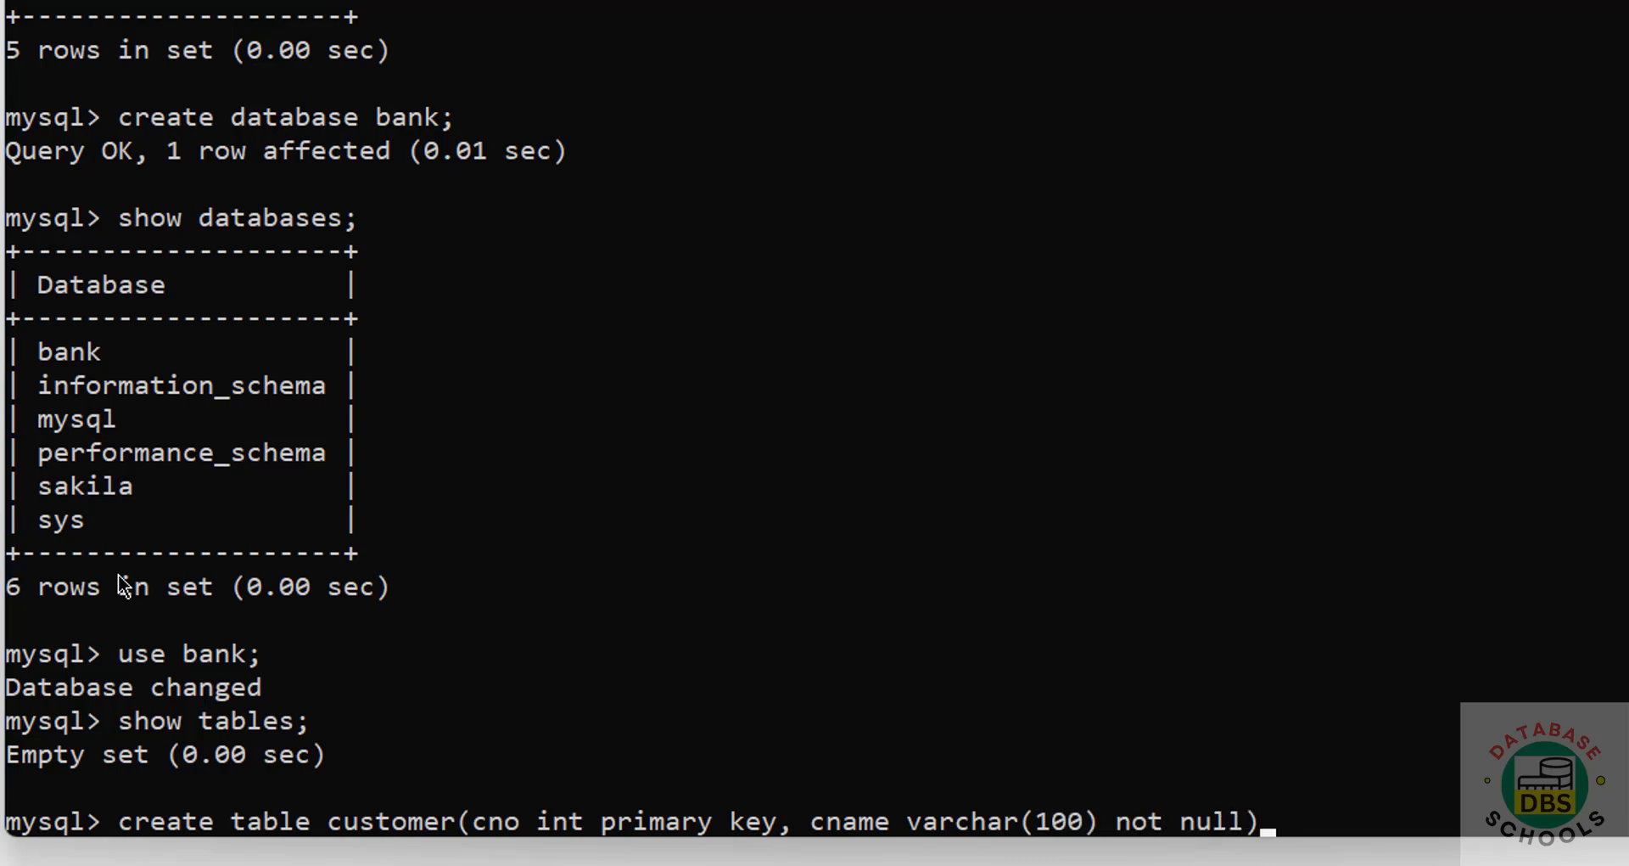
key("Return")
Step: Run show tables; to confirm customer exists, then type an insert for customer 100
type("show tbales")
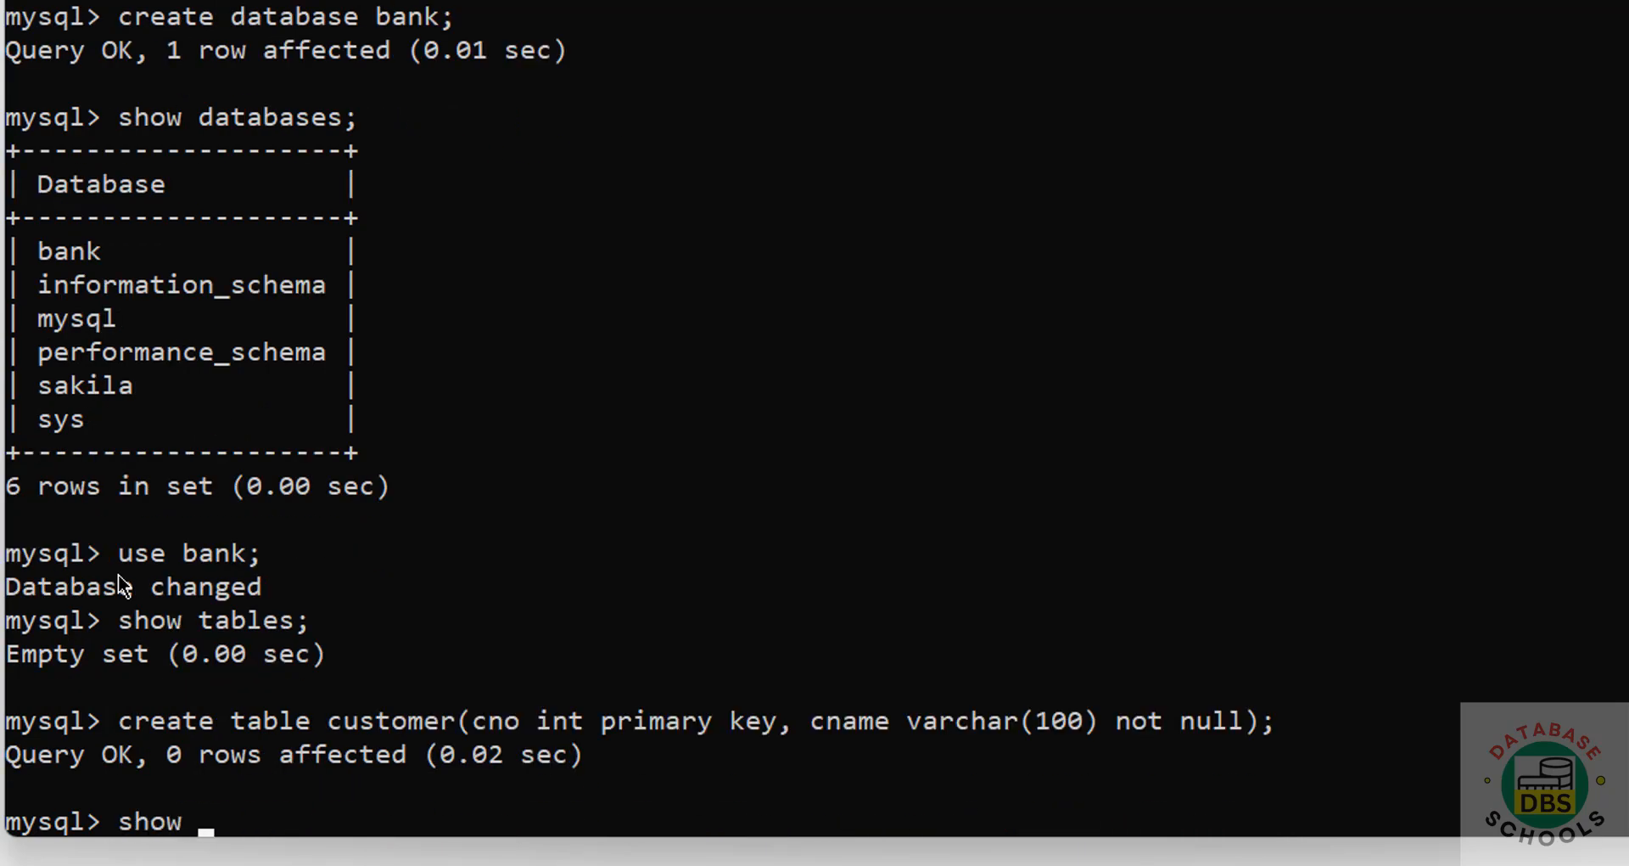
key("BackSpace")
key("BackSpace")
key("BackSpace")
key("BackSpace")
key("BackSpace")
type("ables;")
key("Return")
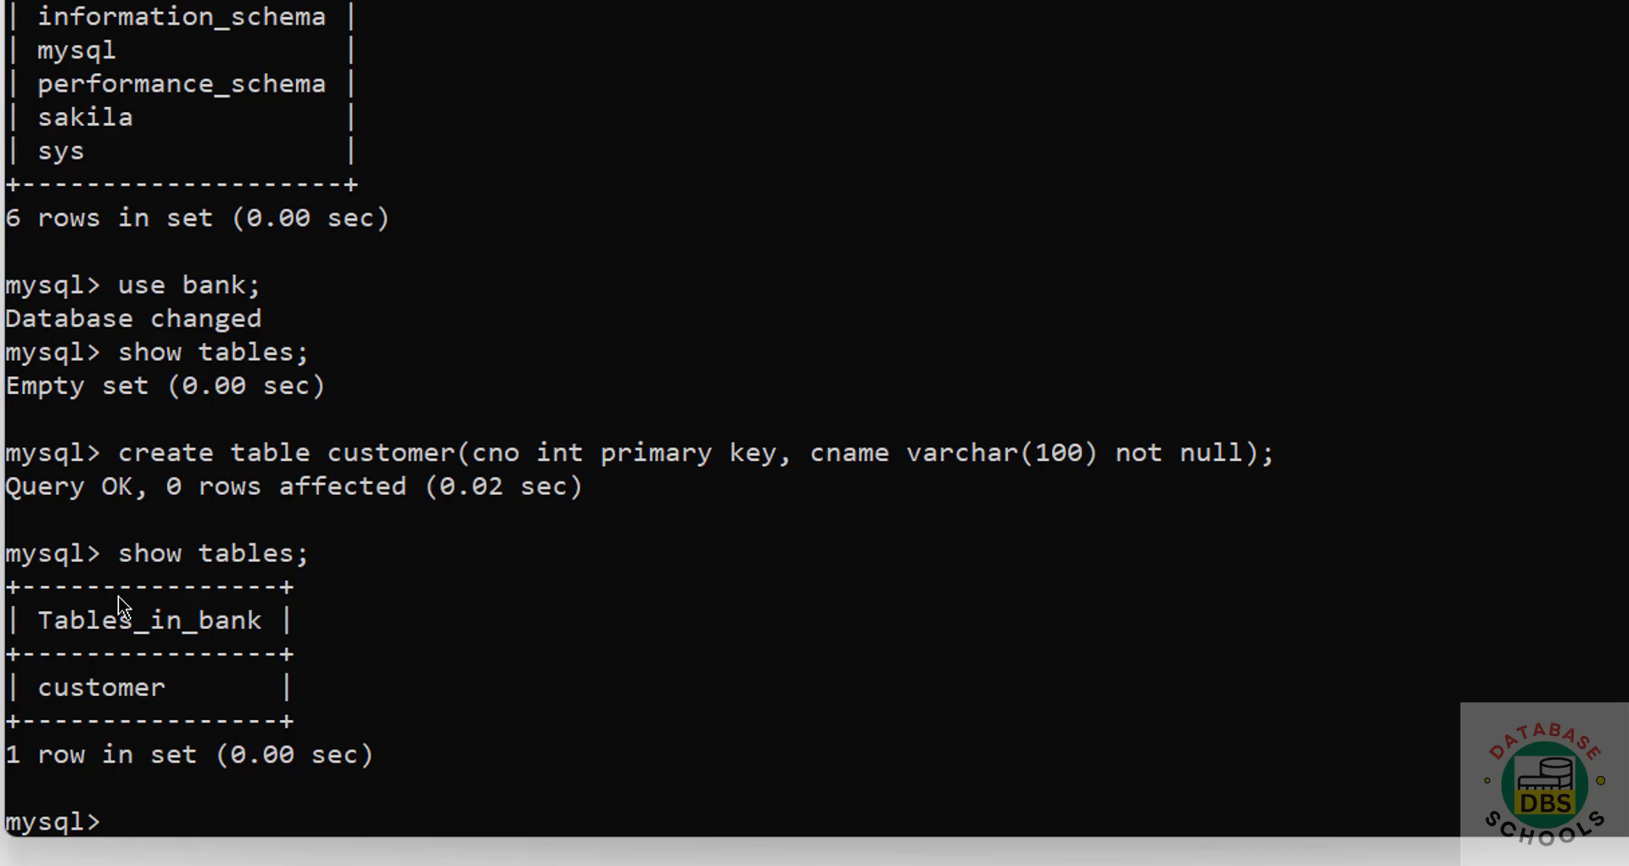
type("insert into ")
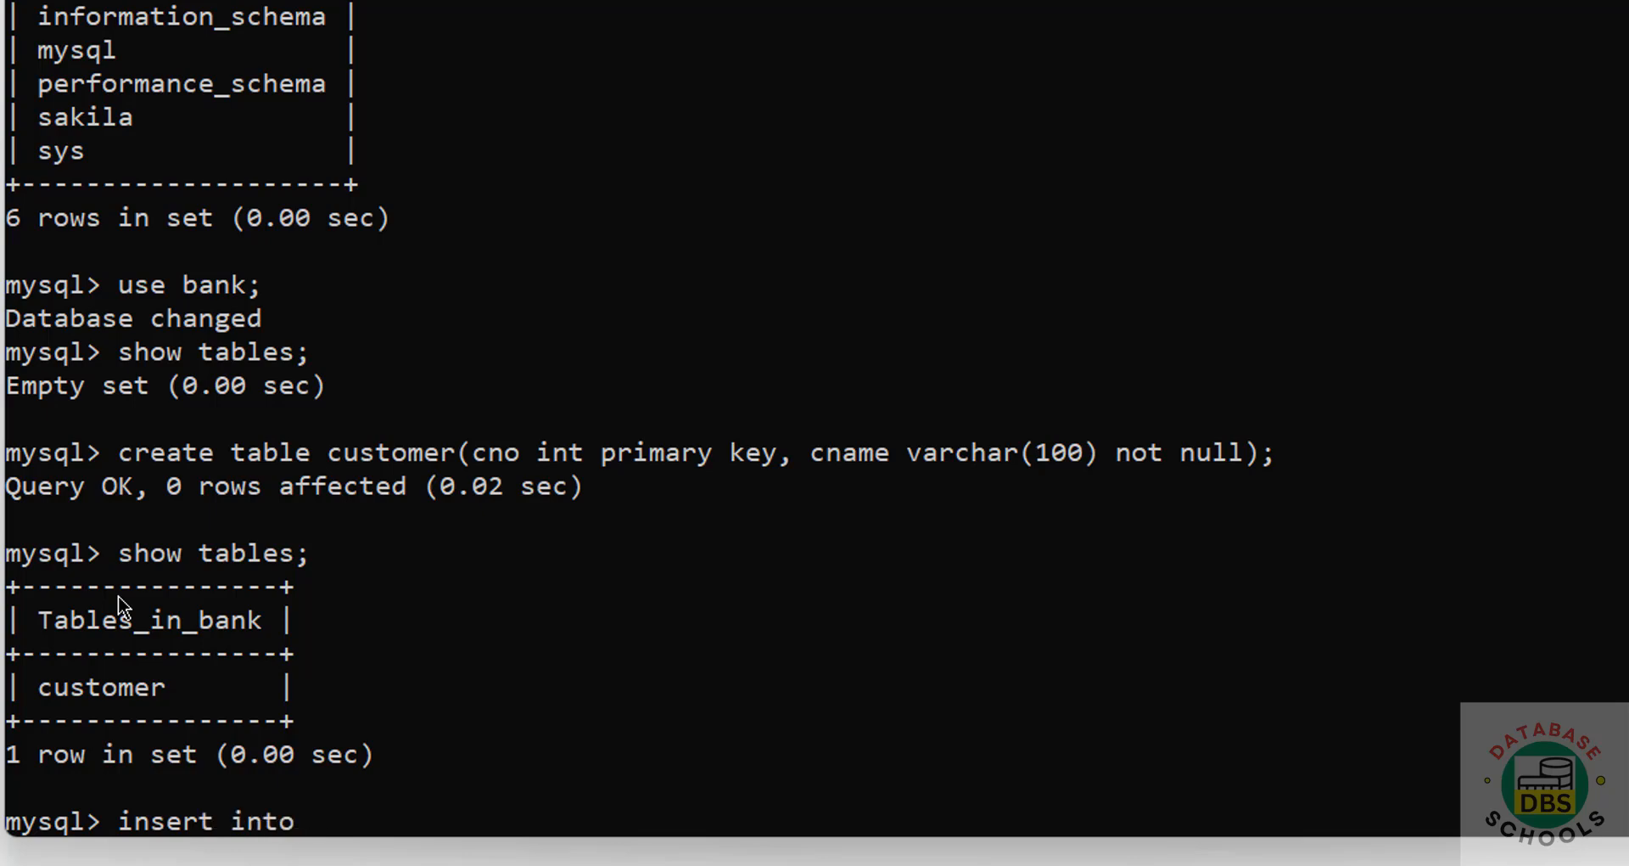
type("customer(")
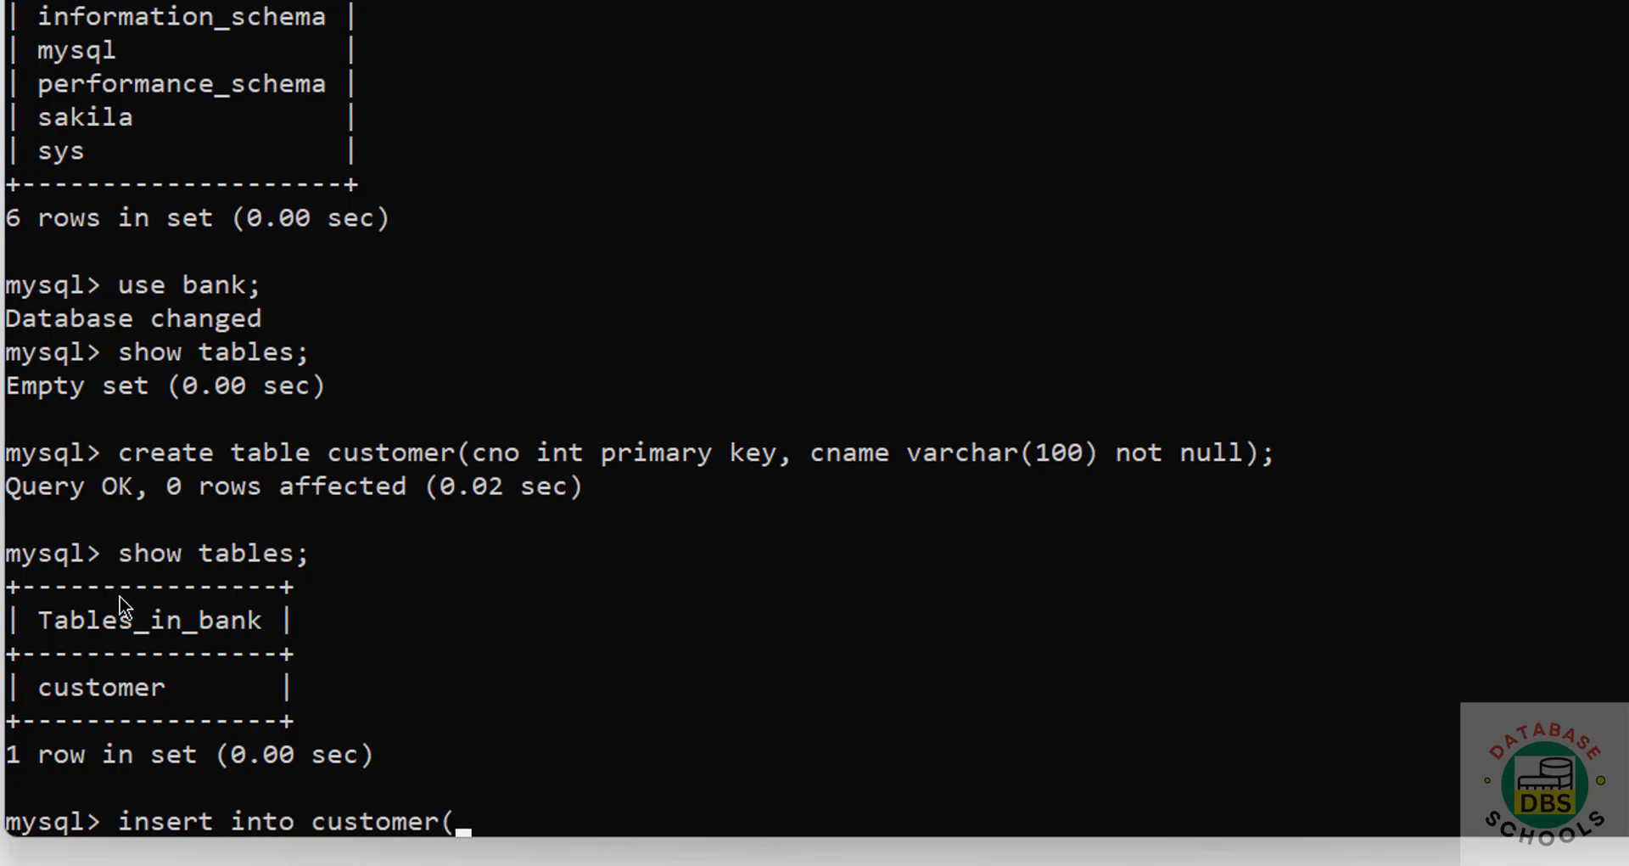
type("100,'Jam")
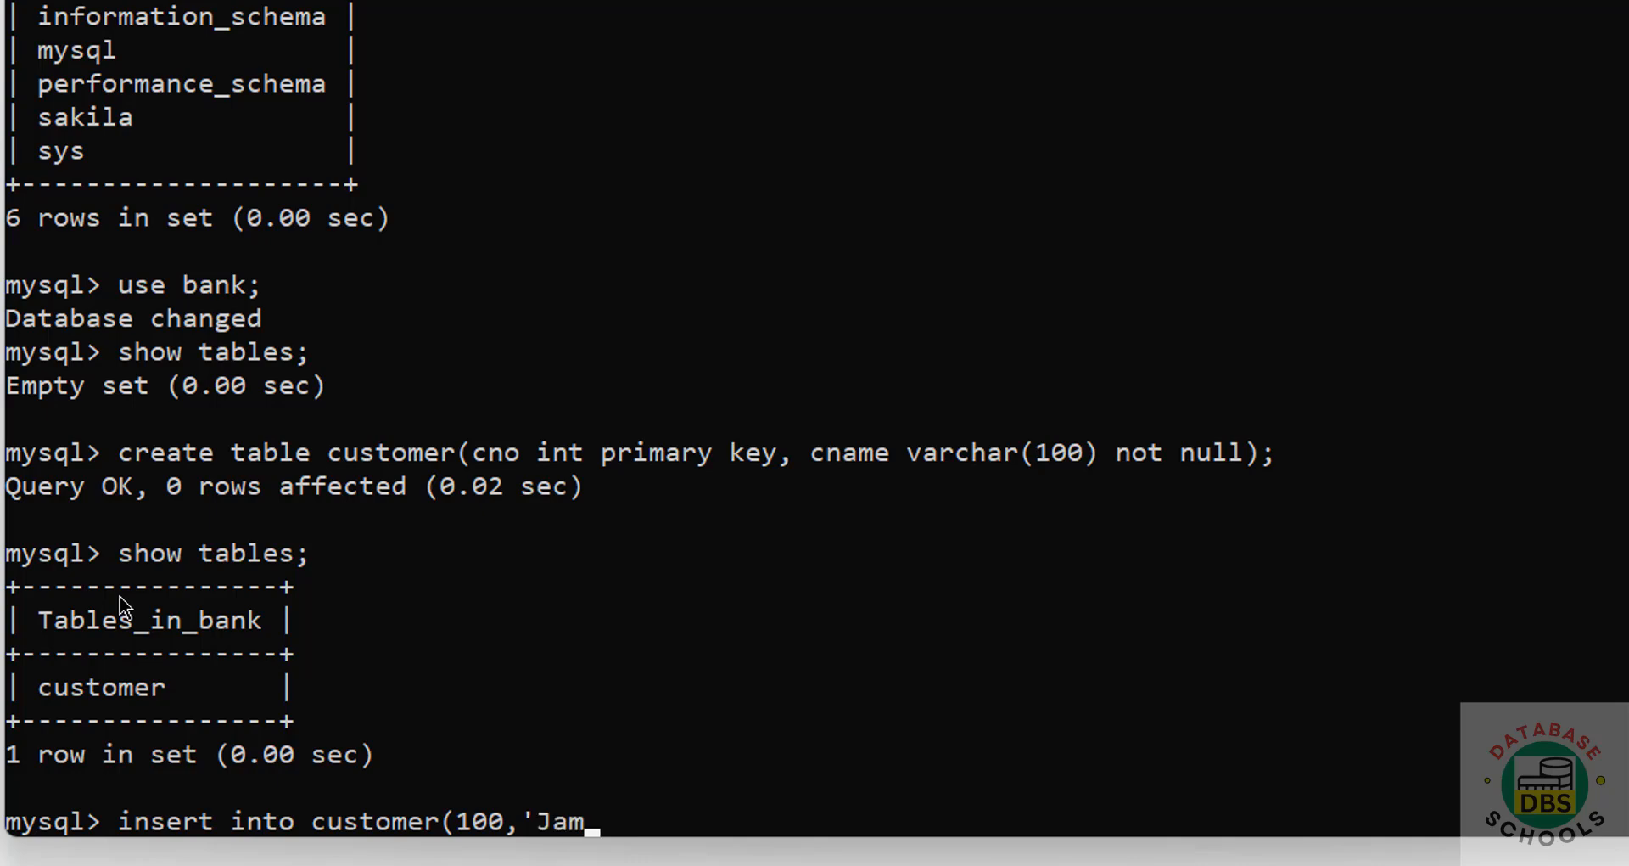
type("es');")
Step: Insert customer 100 with a name, adding the missing values keyword after the first attempt fails
key("Return")
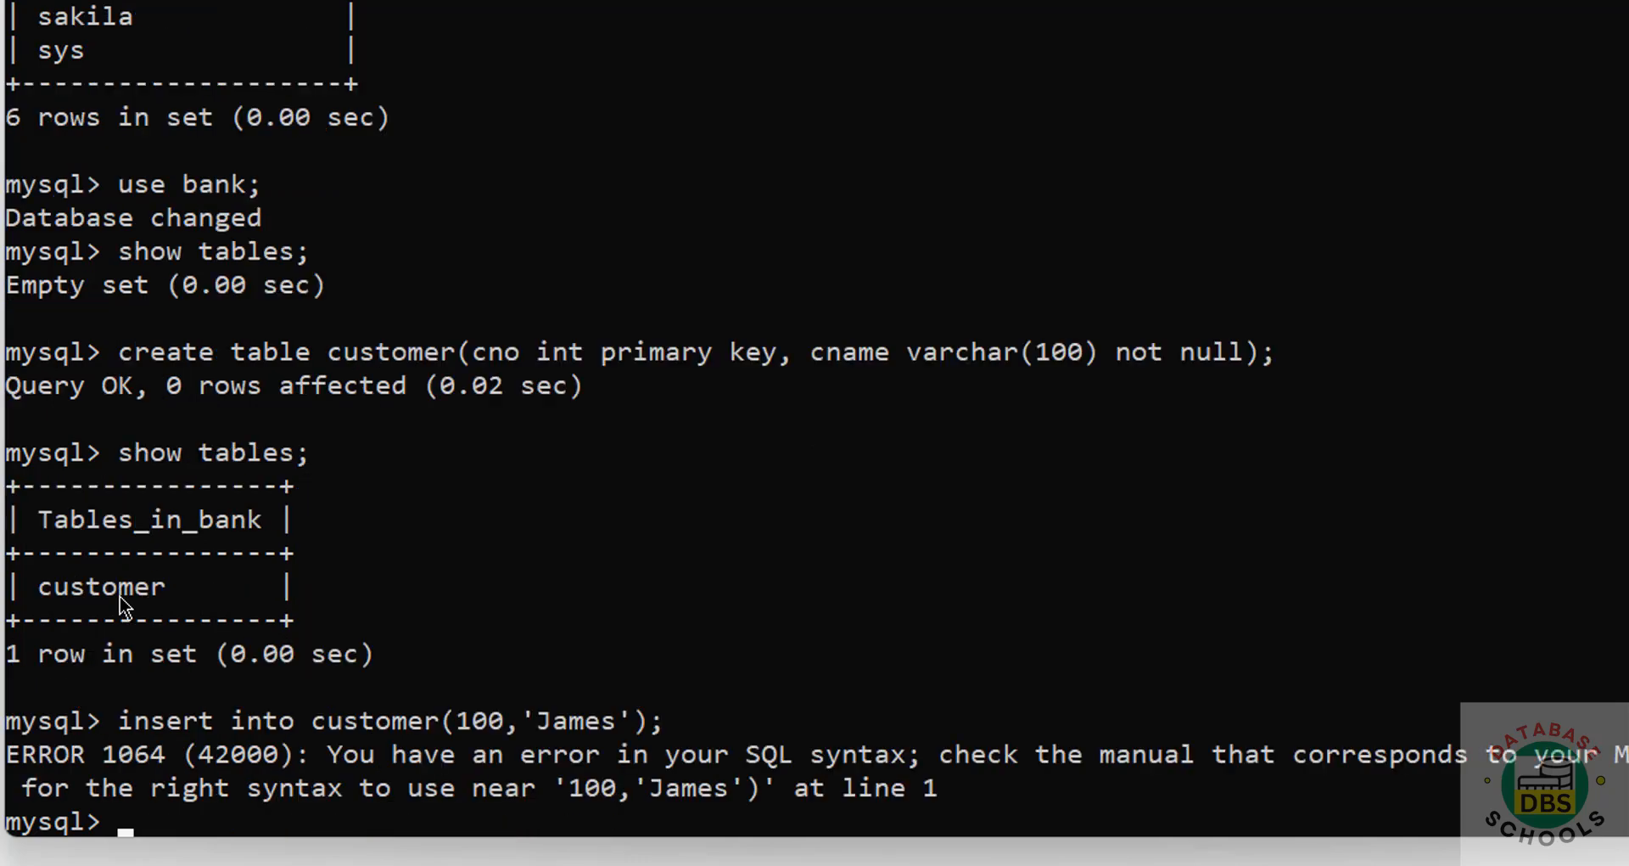
key("Up")
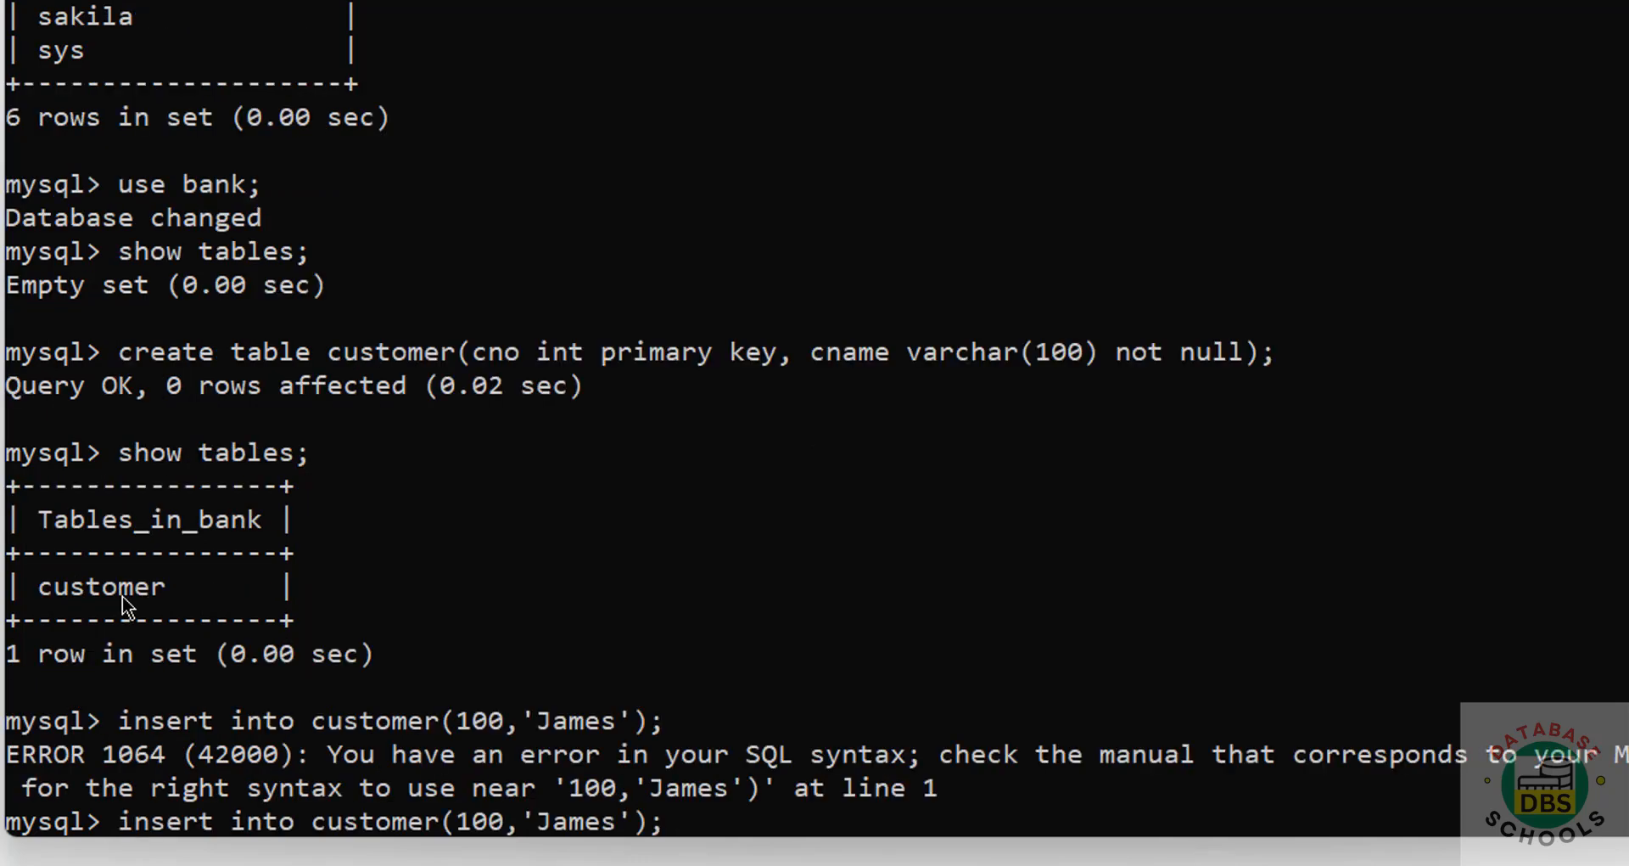
key("Left")
key("Left")
key("Left")
key("Left")
key("Left")
key("Left")
key("Left")
type("val")
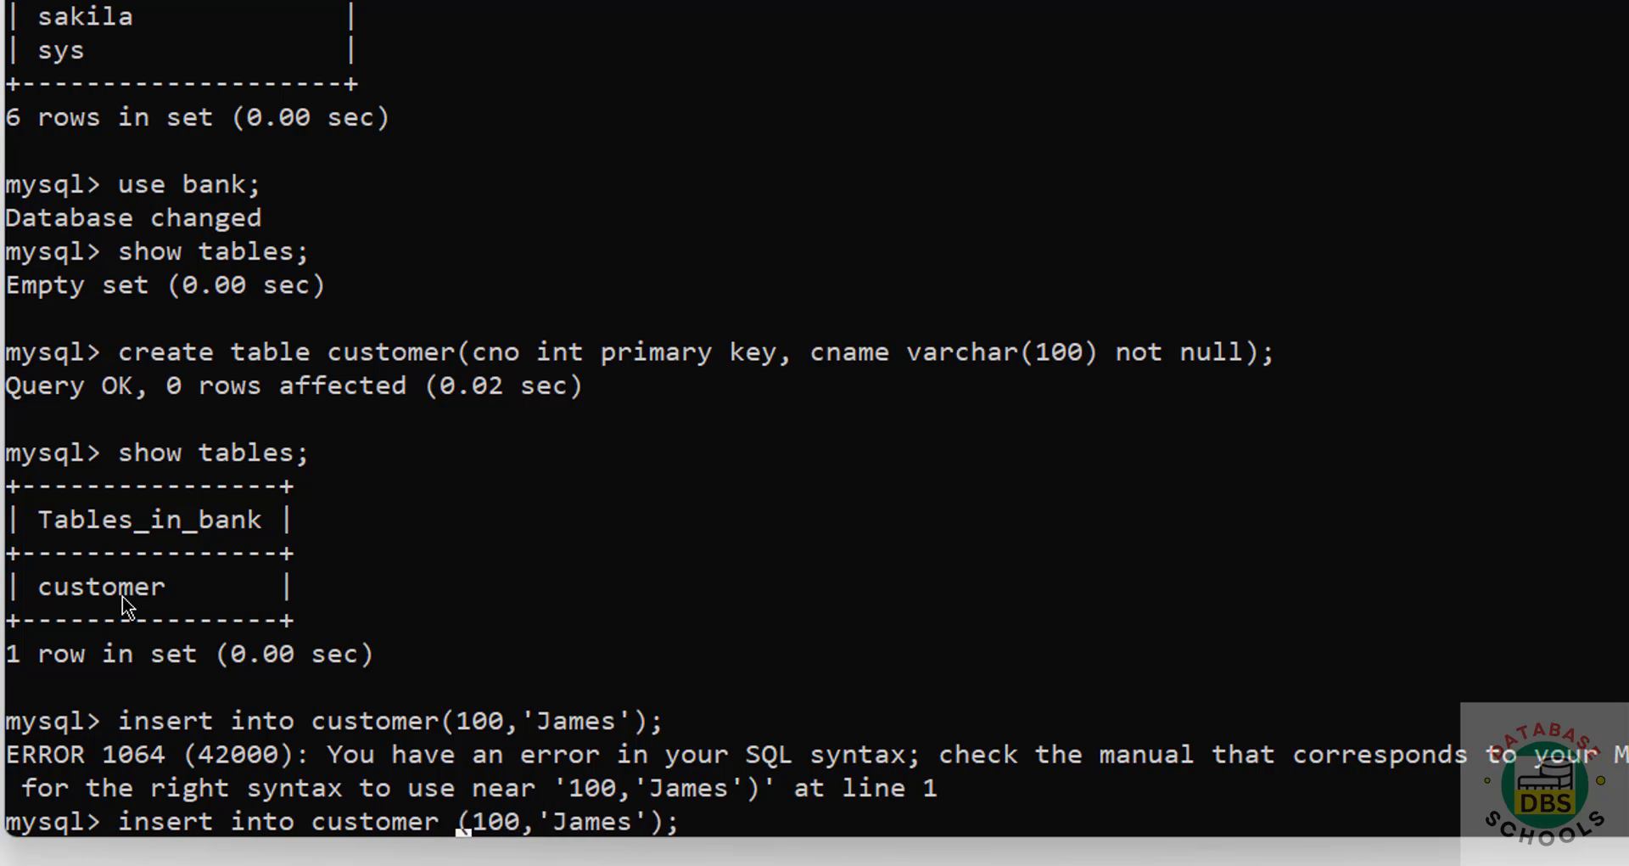
type("ues")
key("Return")
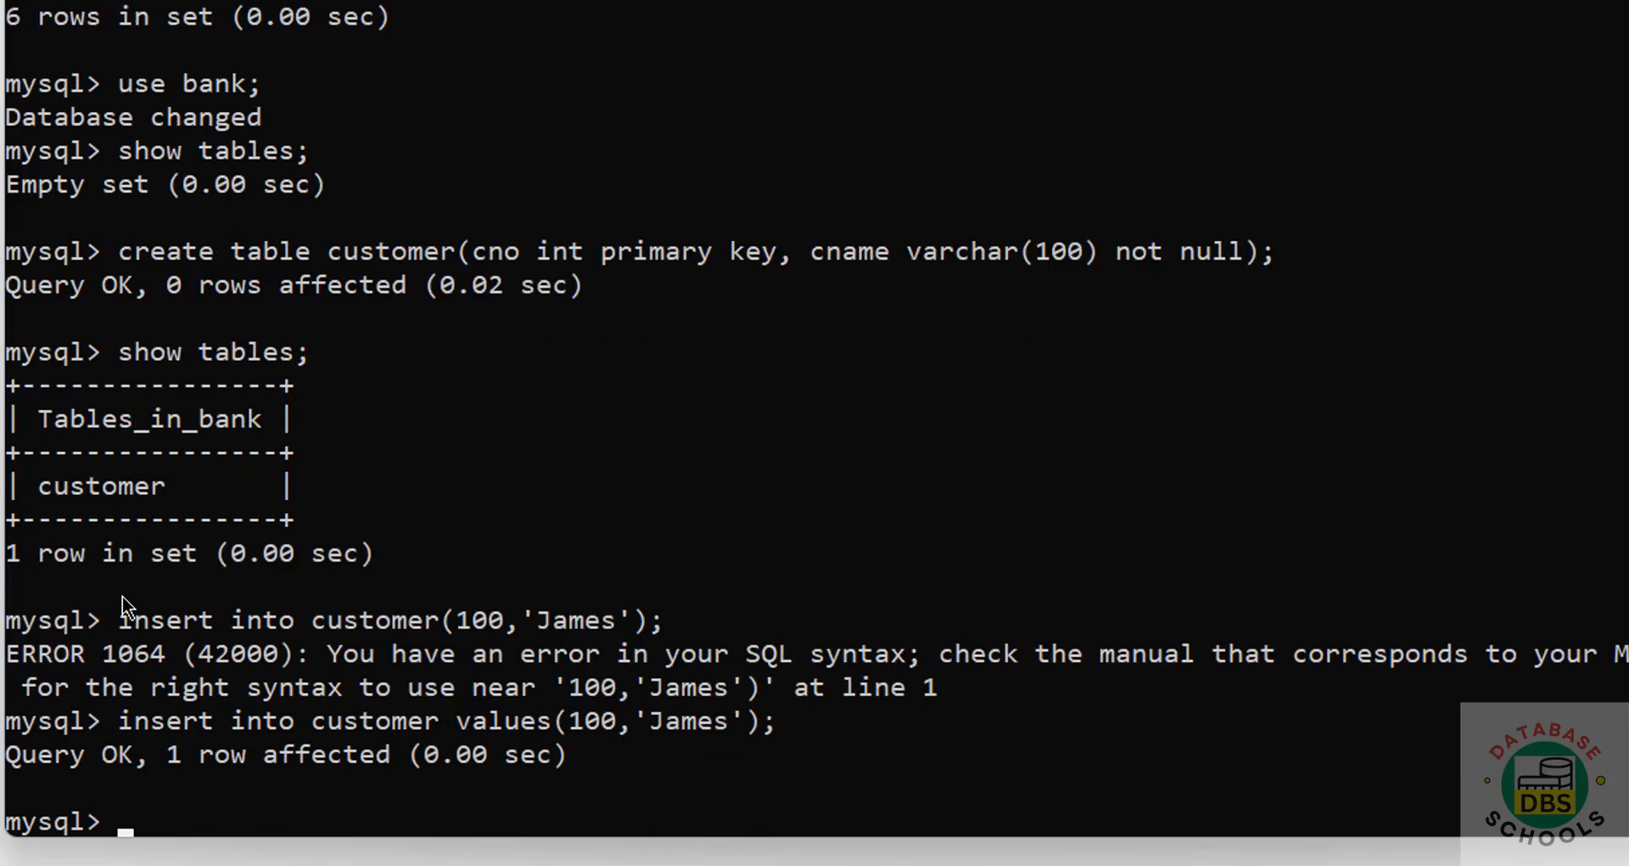
Step: Insert customer 101 with a different name, then select all rows from customer
key("Up")
key("Left")
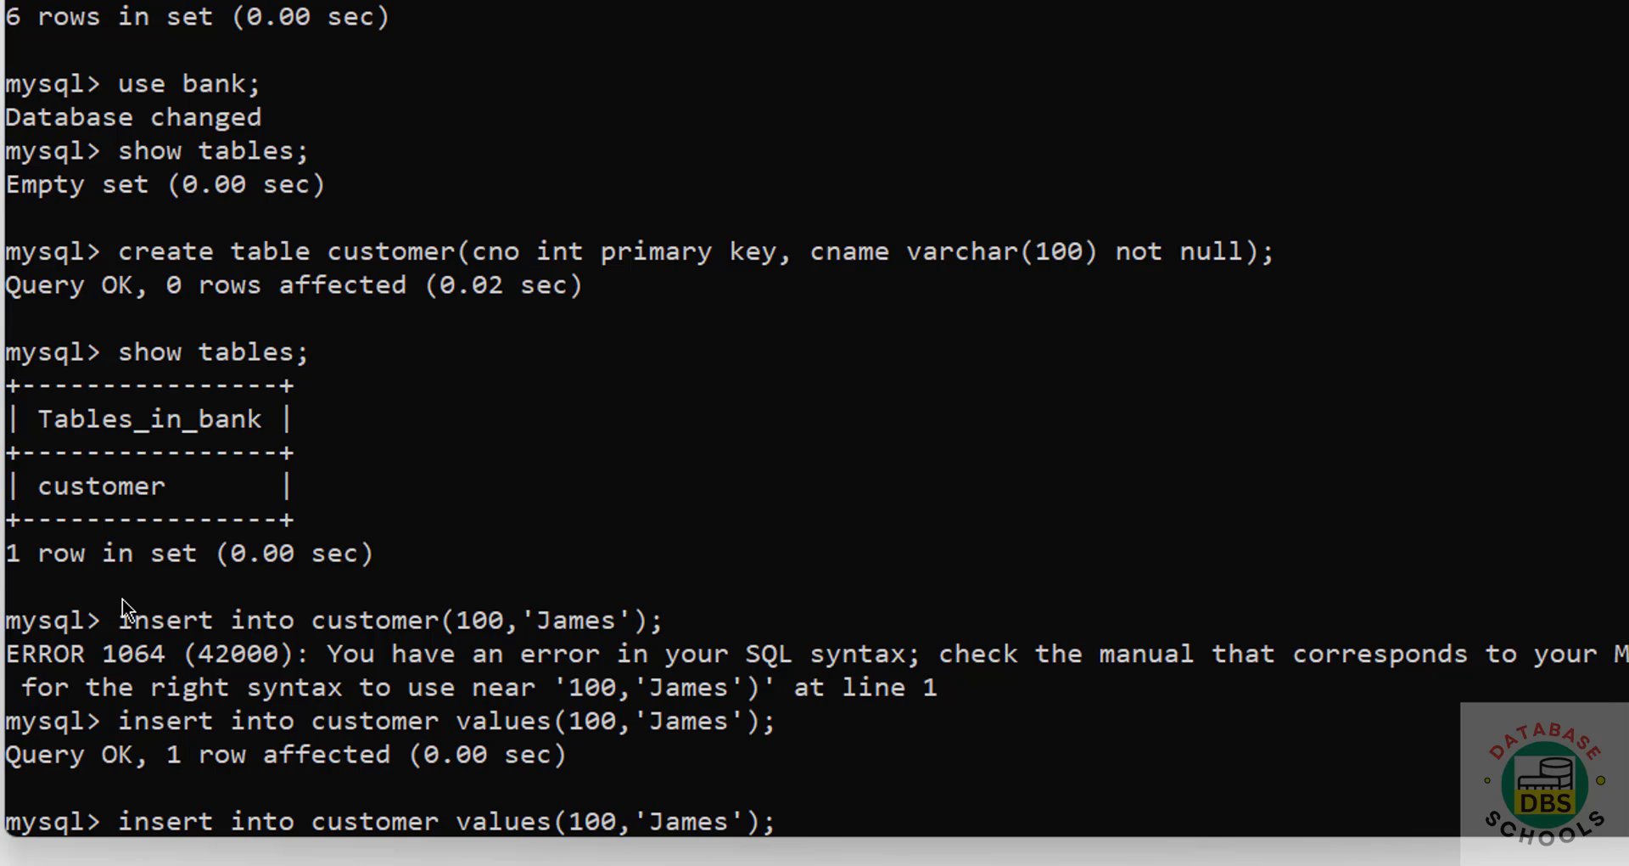
key("BackSpace")
type("1")
key("Right")
key("Right")
key("Delete")
key("Delete")
key("Delete")
key("Delete")
key("Delete")
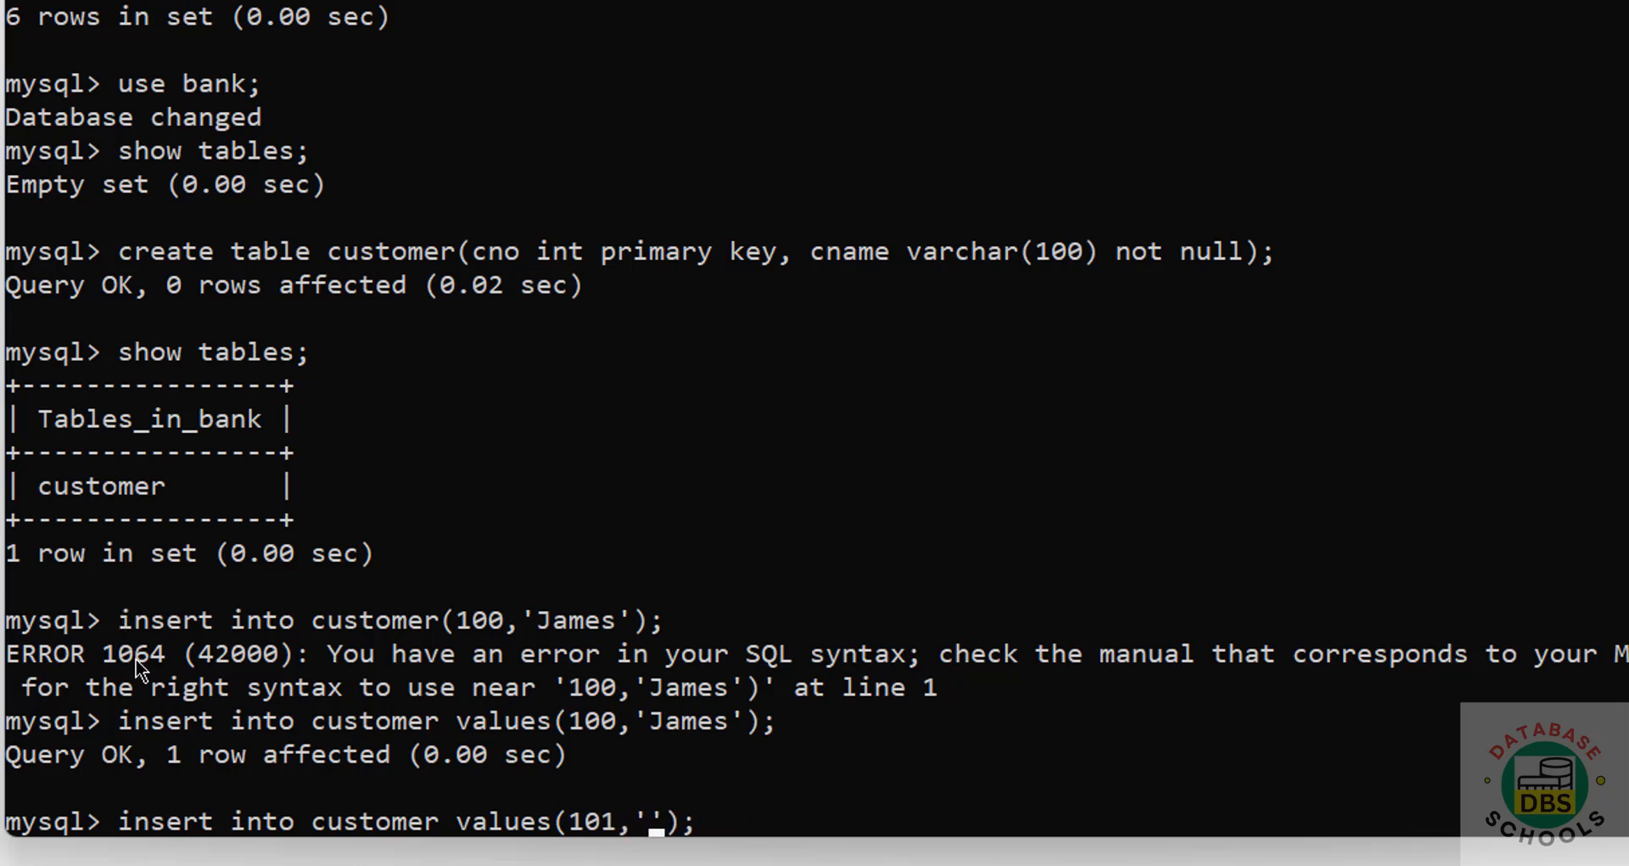
type("Vijay")
key("Return")
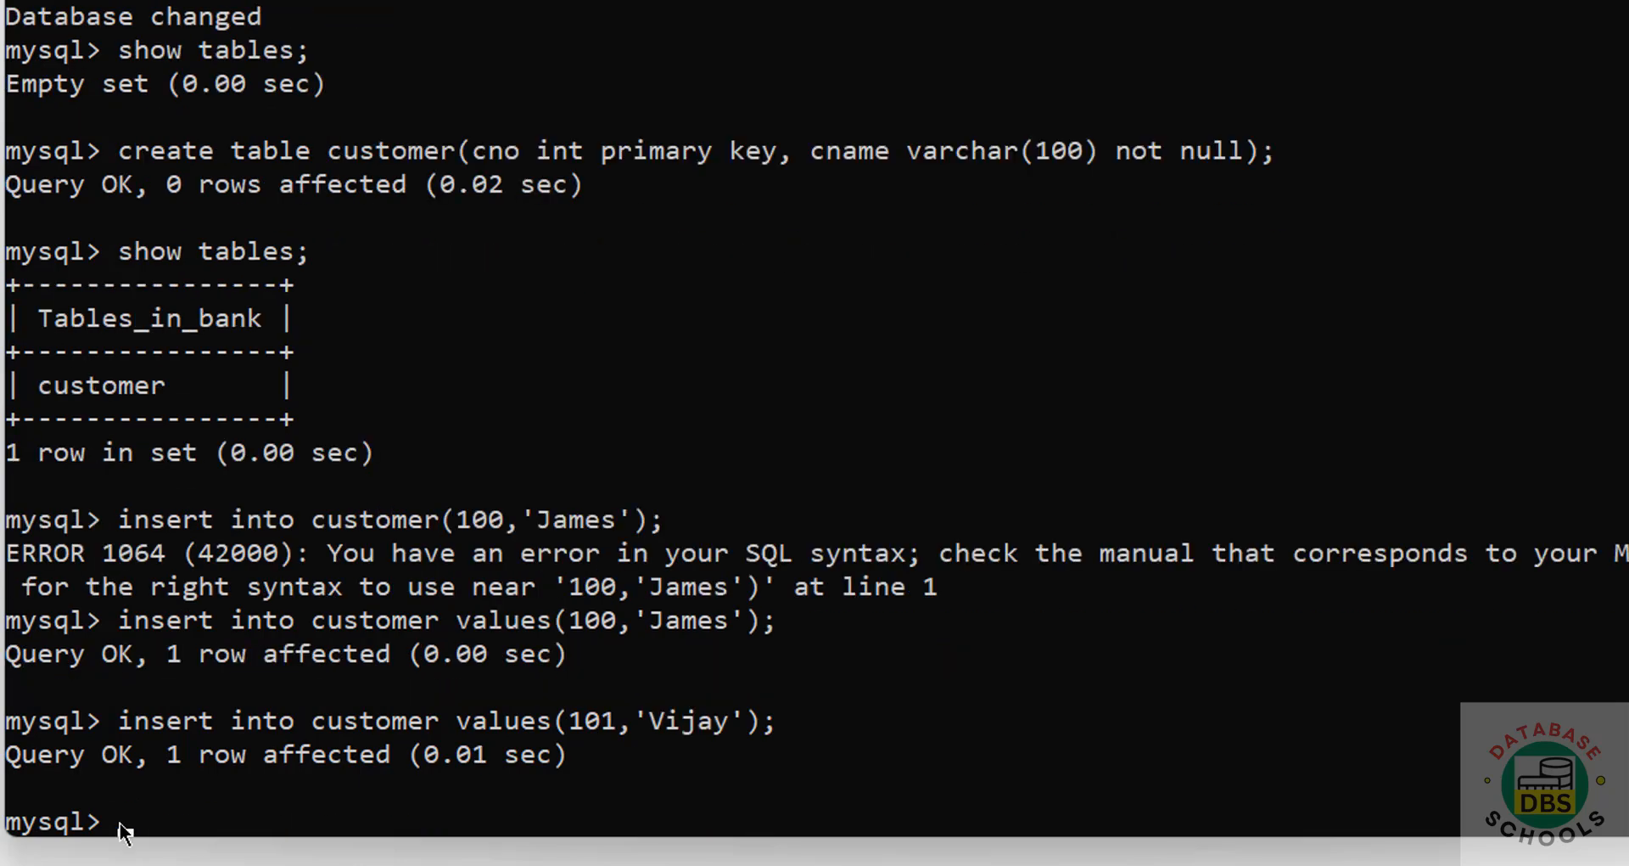
type("select *")
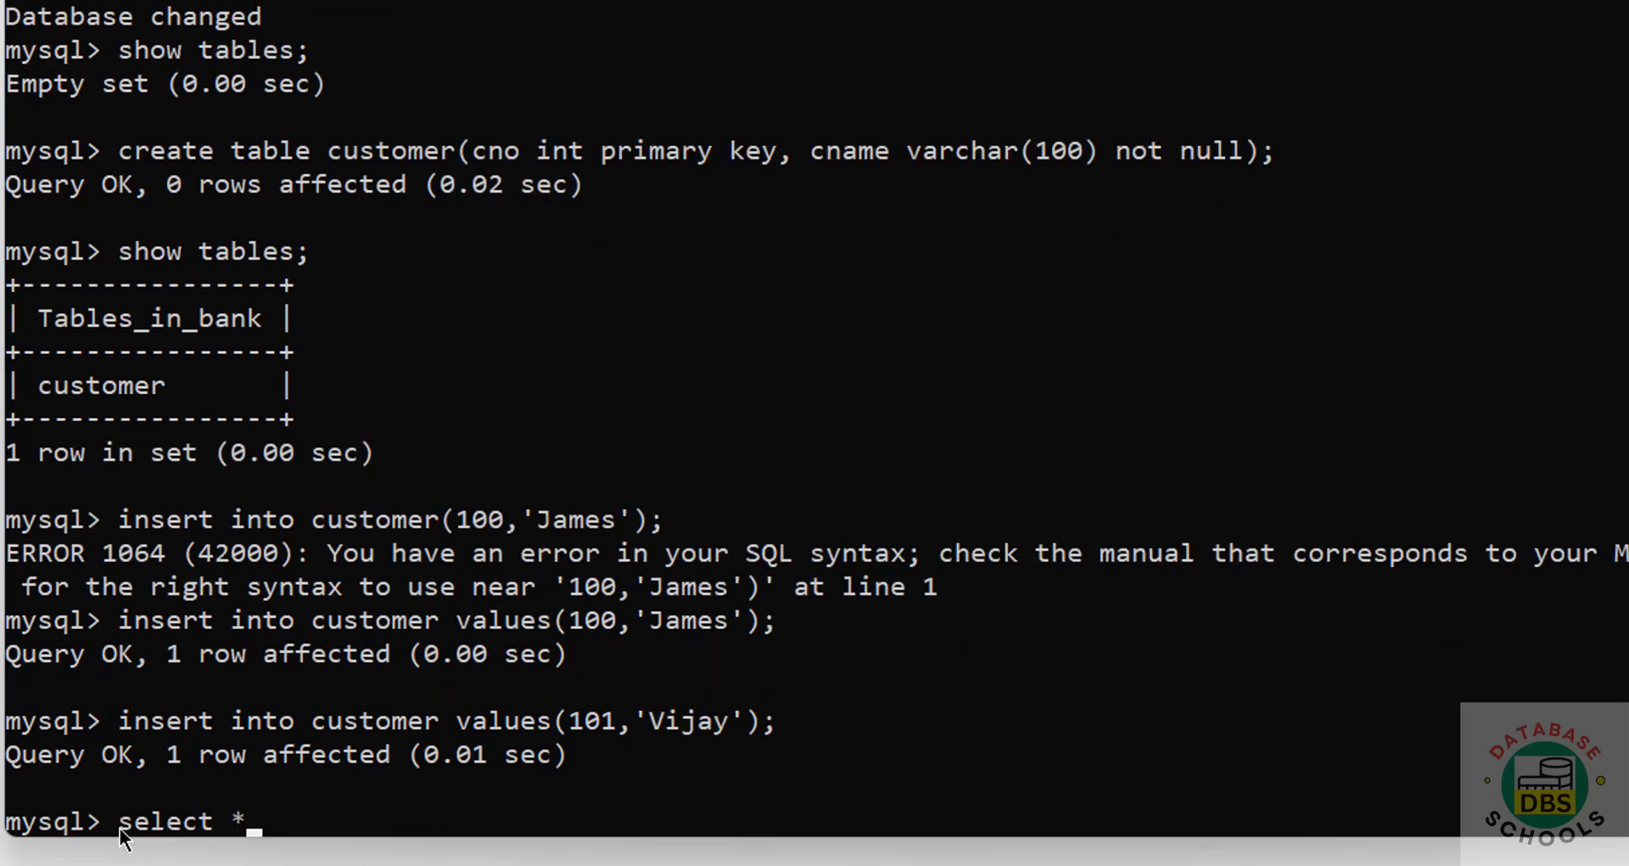
type(" from s")
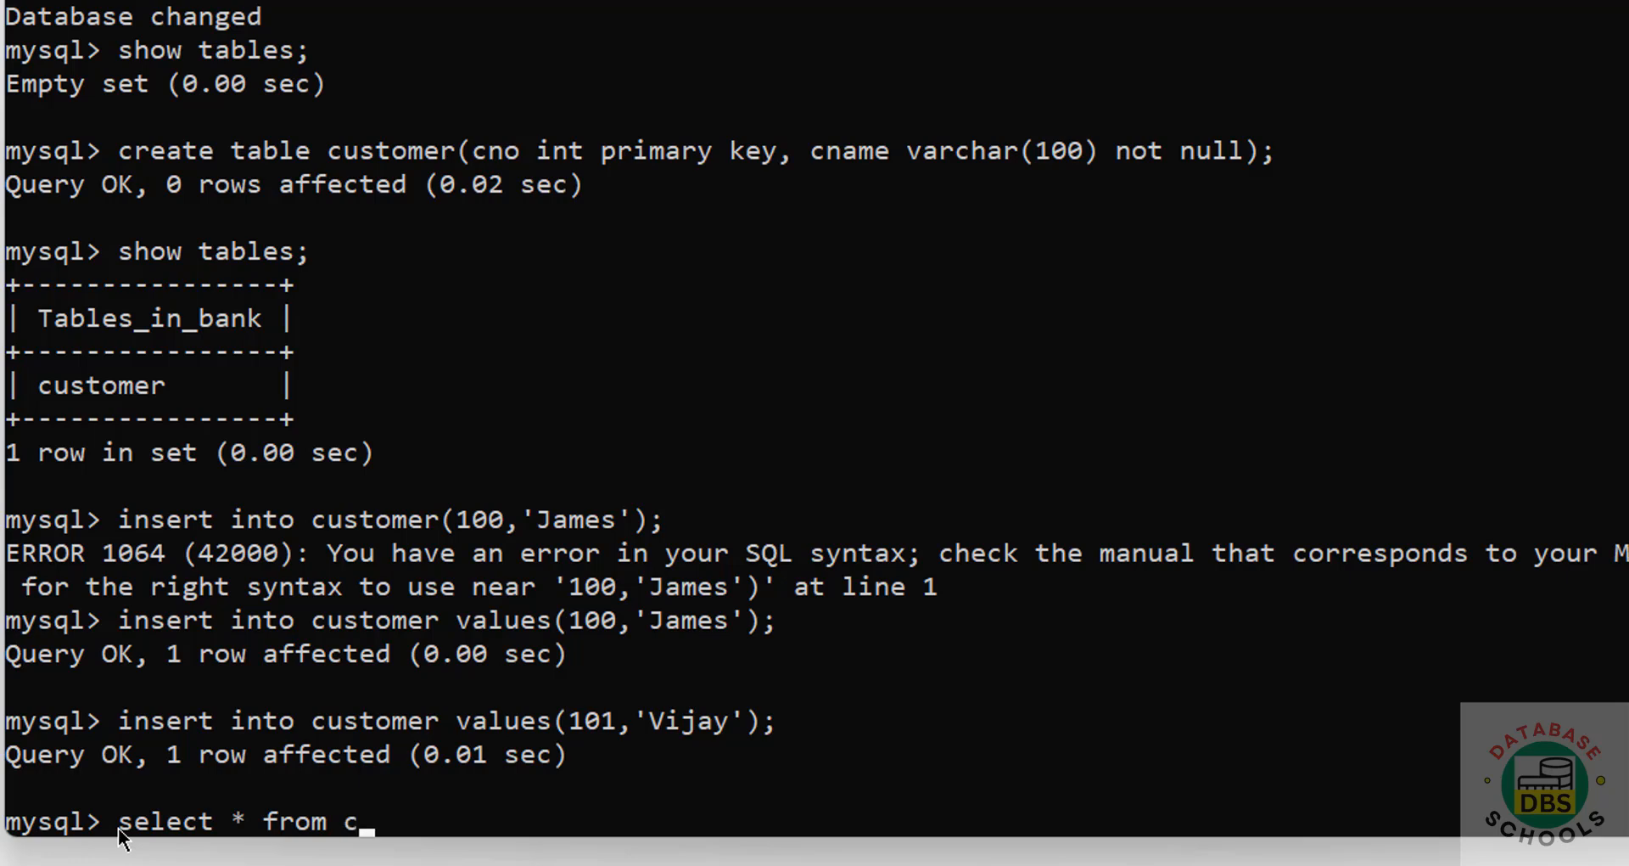
type("ustomer;")
key("Return")
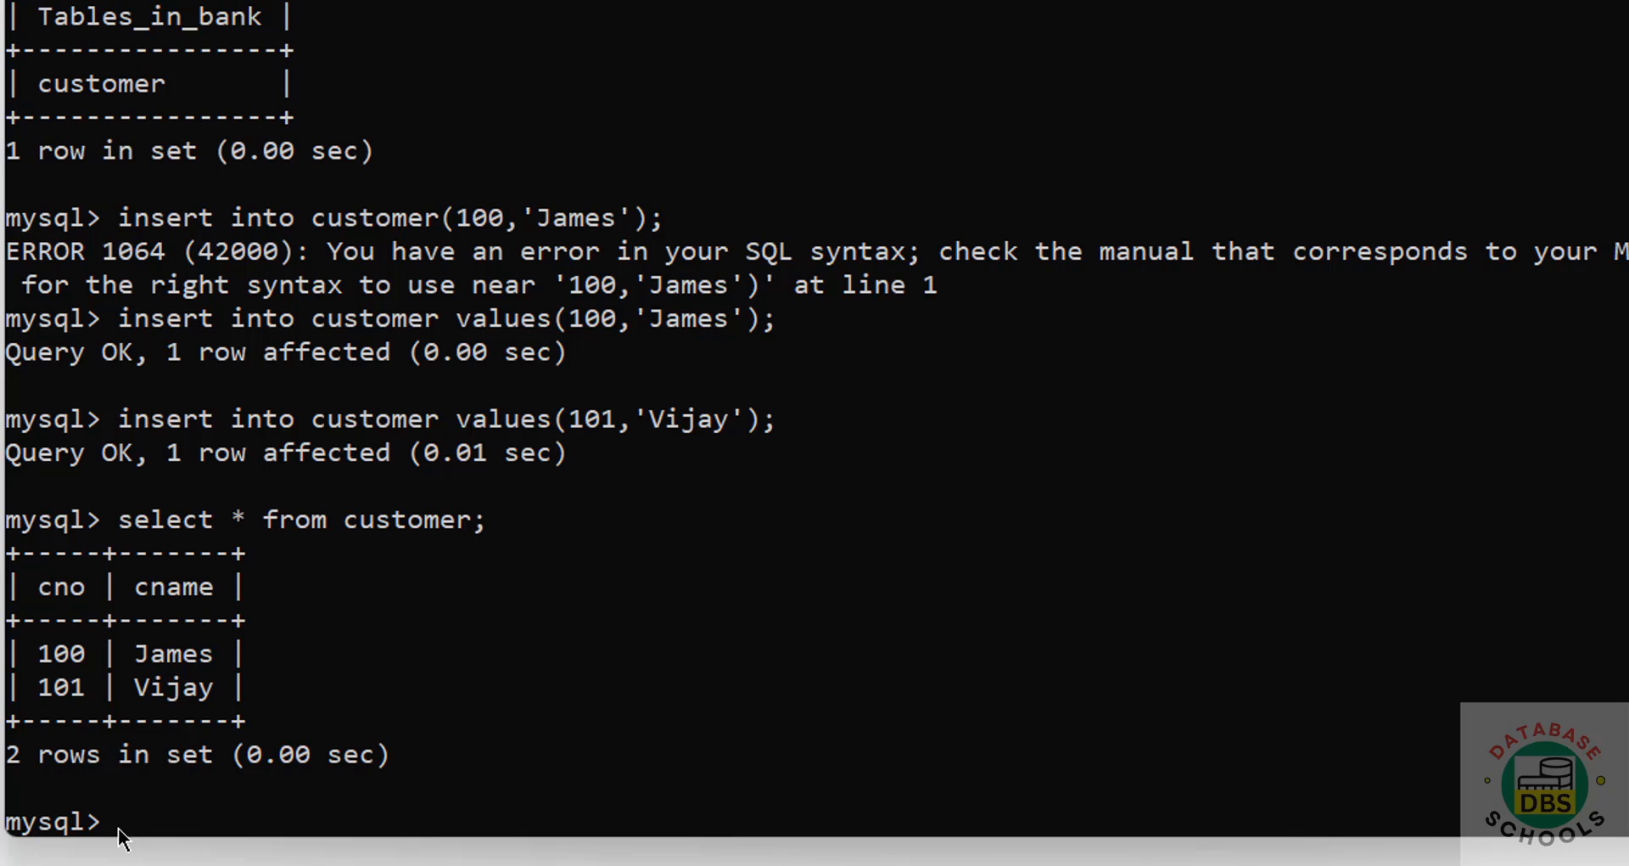
Step: List the server's user accounts with select user from mysql.user;
type("show users;")
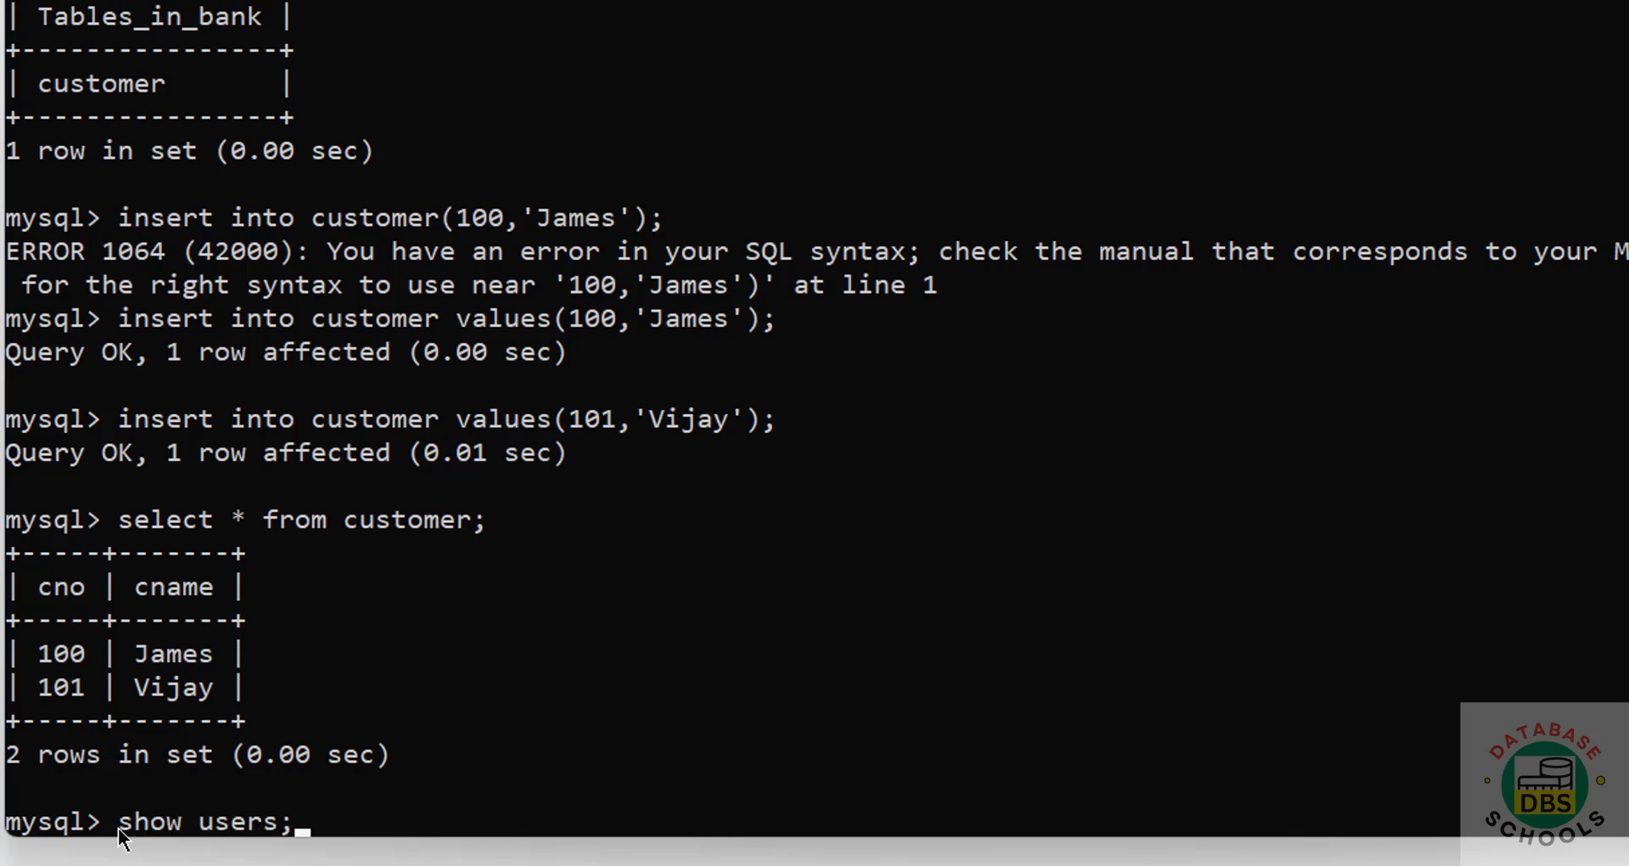
key("Return")
type("select")
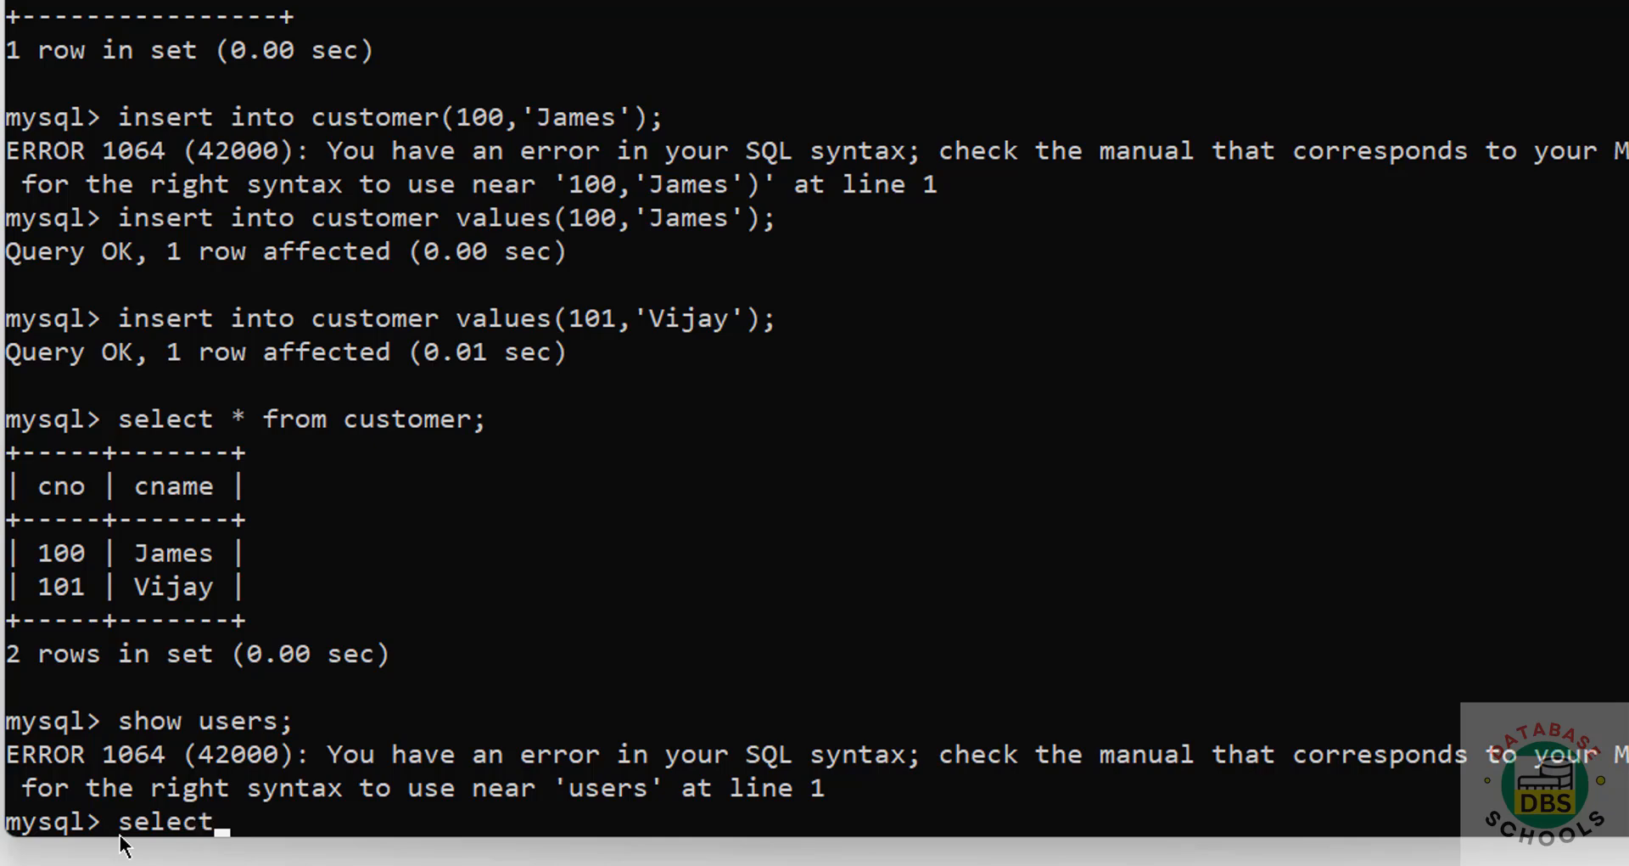
type(" user from")
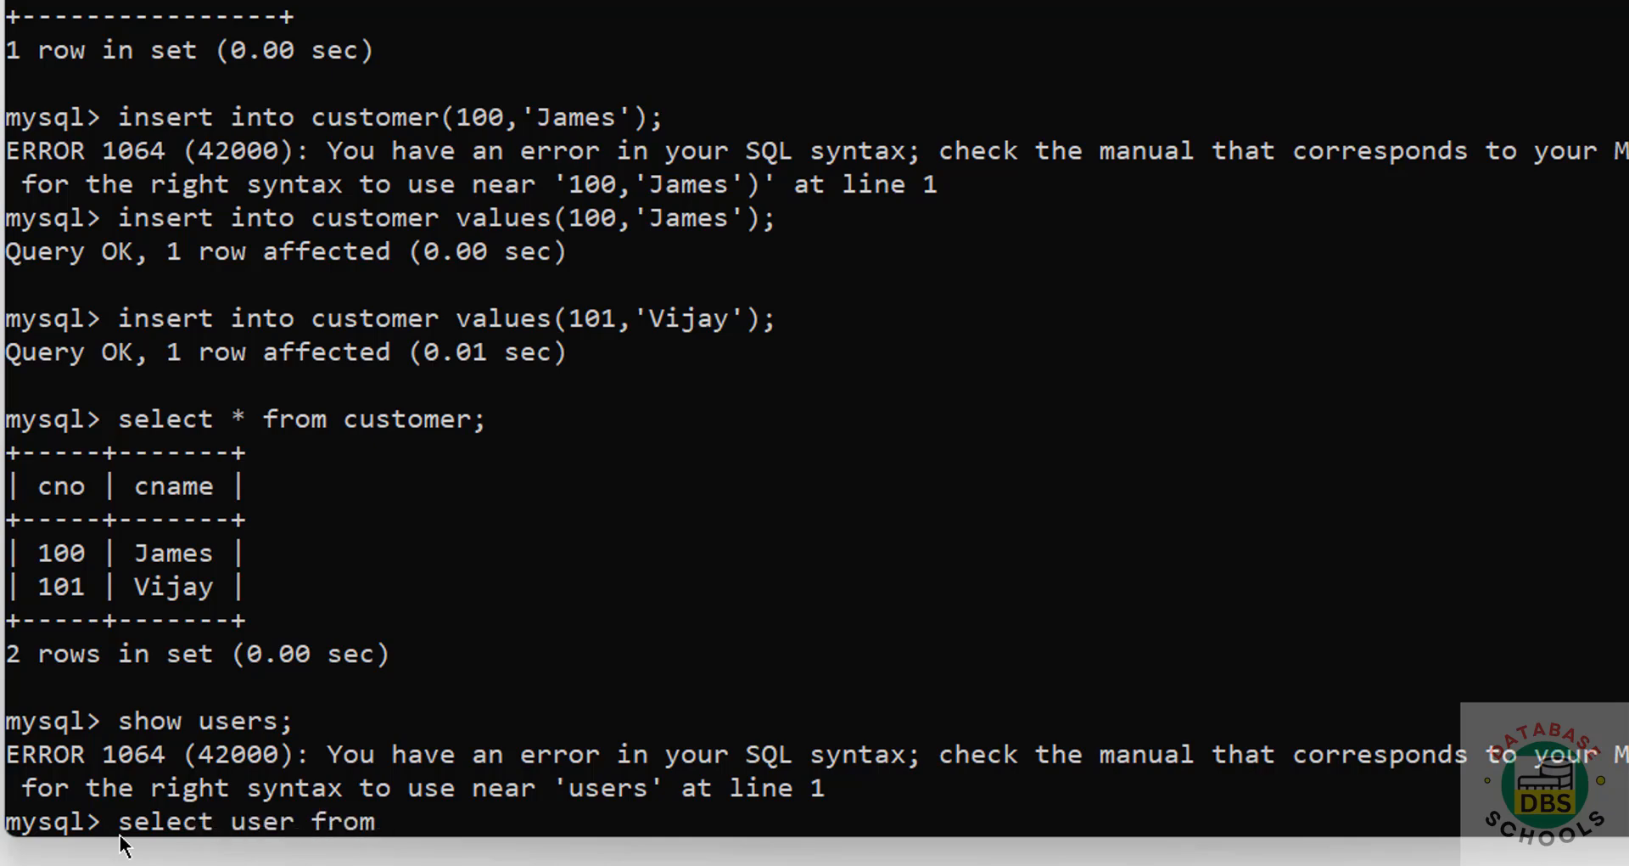
type(" mysql.user;")
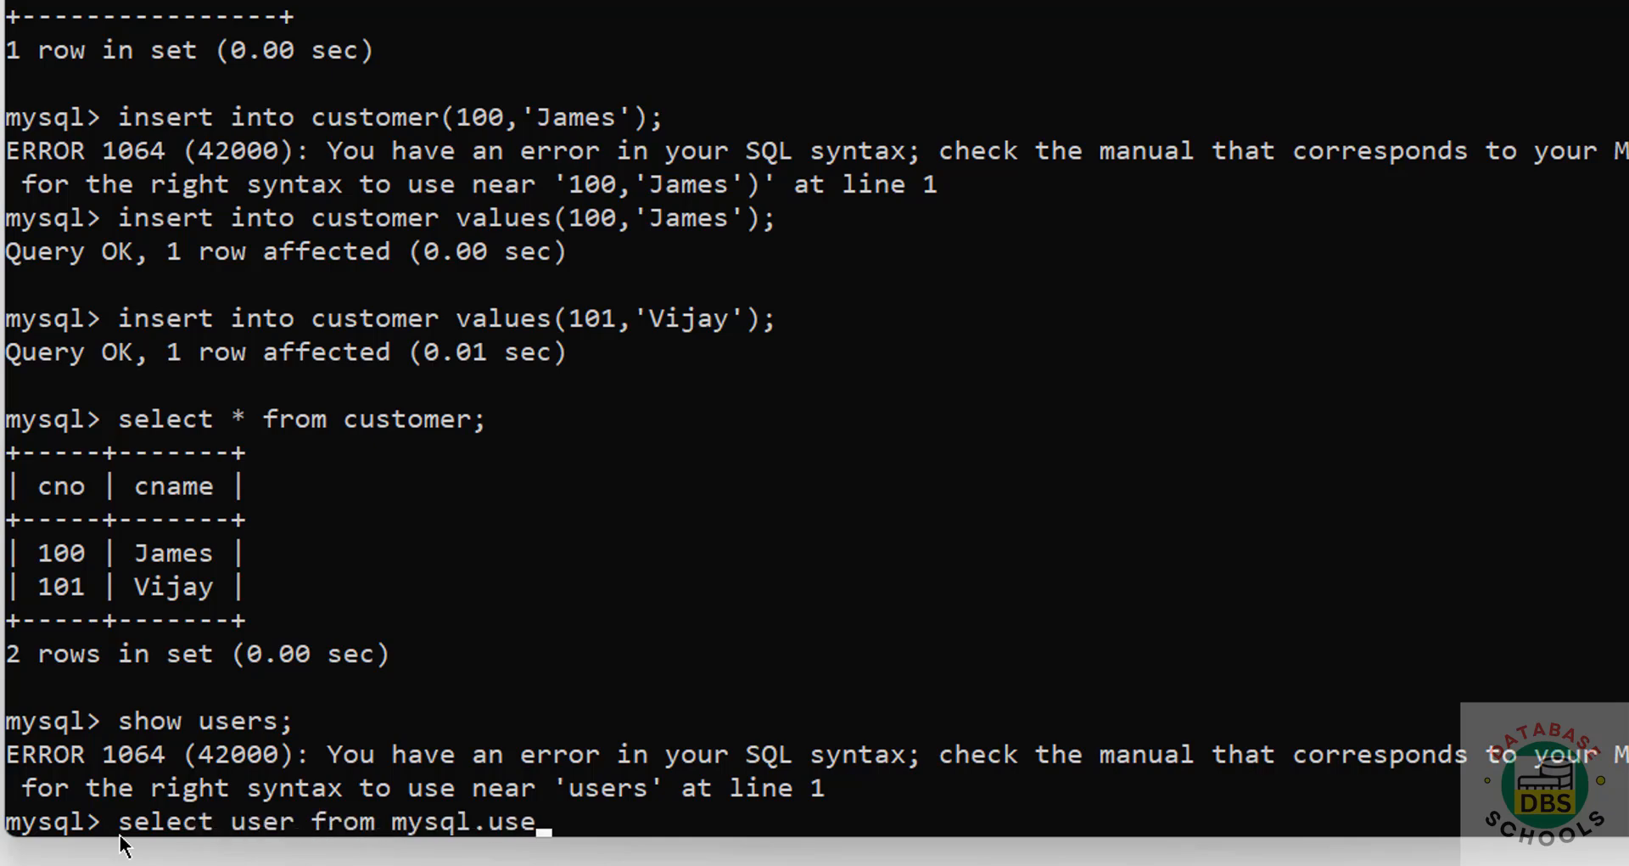
key("Return")
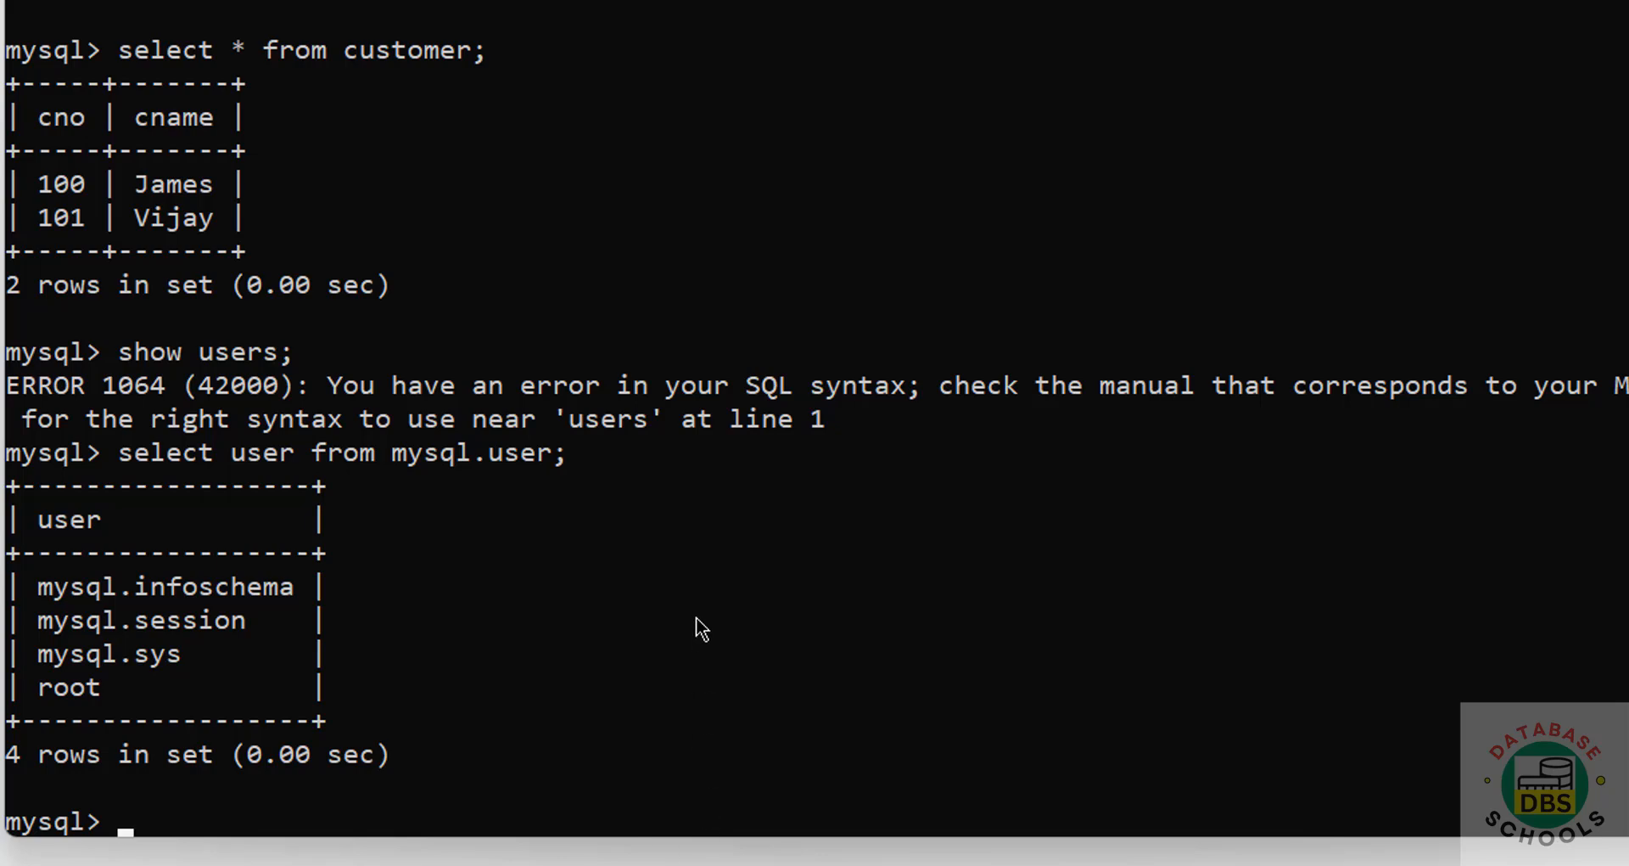
Step: Create user james with a password and rerun the user query to see five accounts
type("create user")
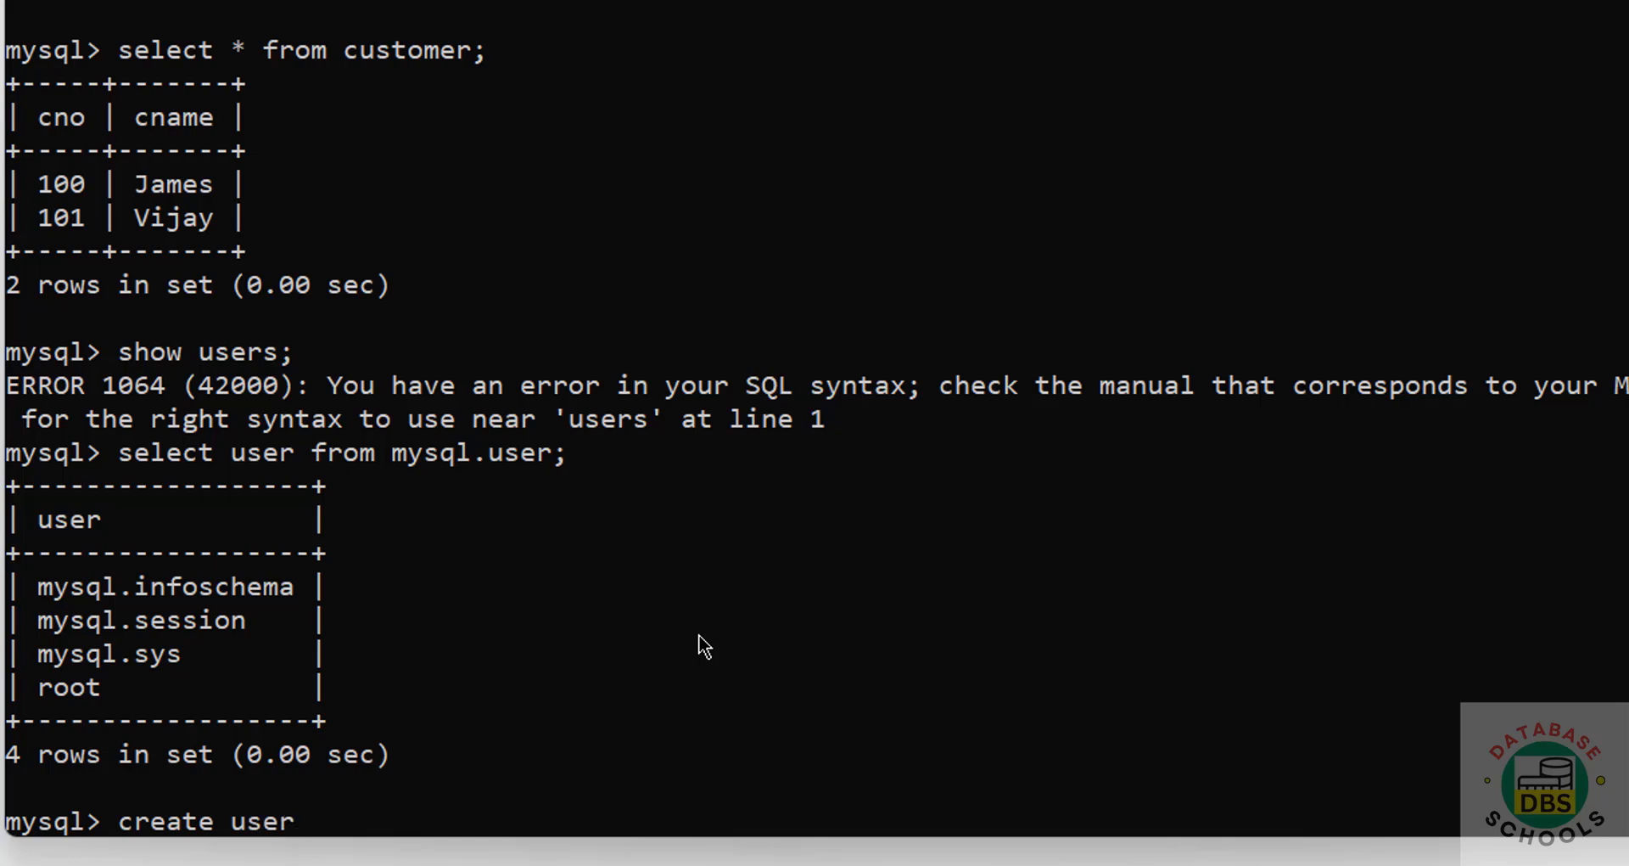
type(" ajme")
key("BackSpace")
key("BackSpace")
key("BackSpace")
key("BackSpace")
type("james identified b")
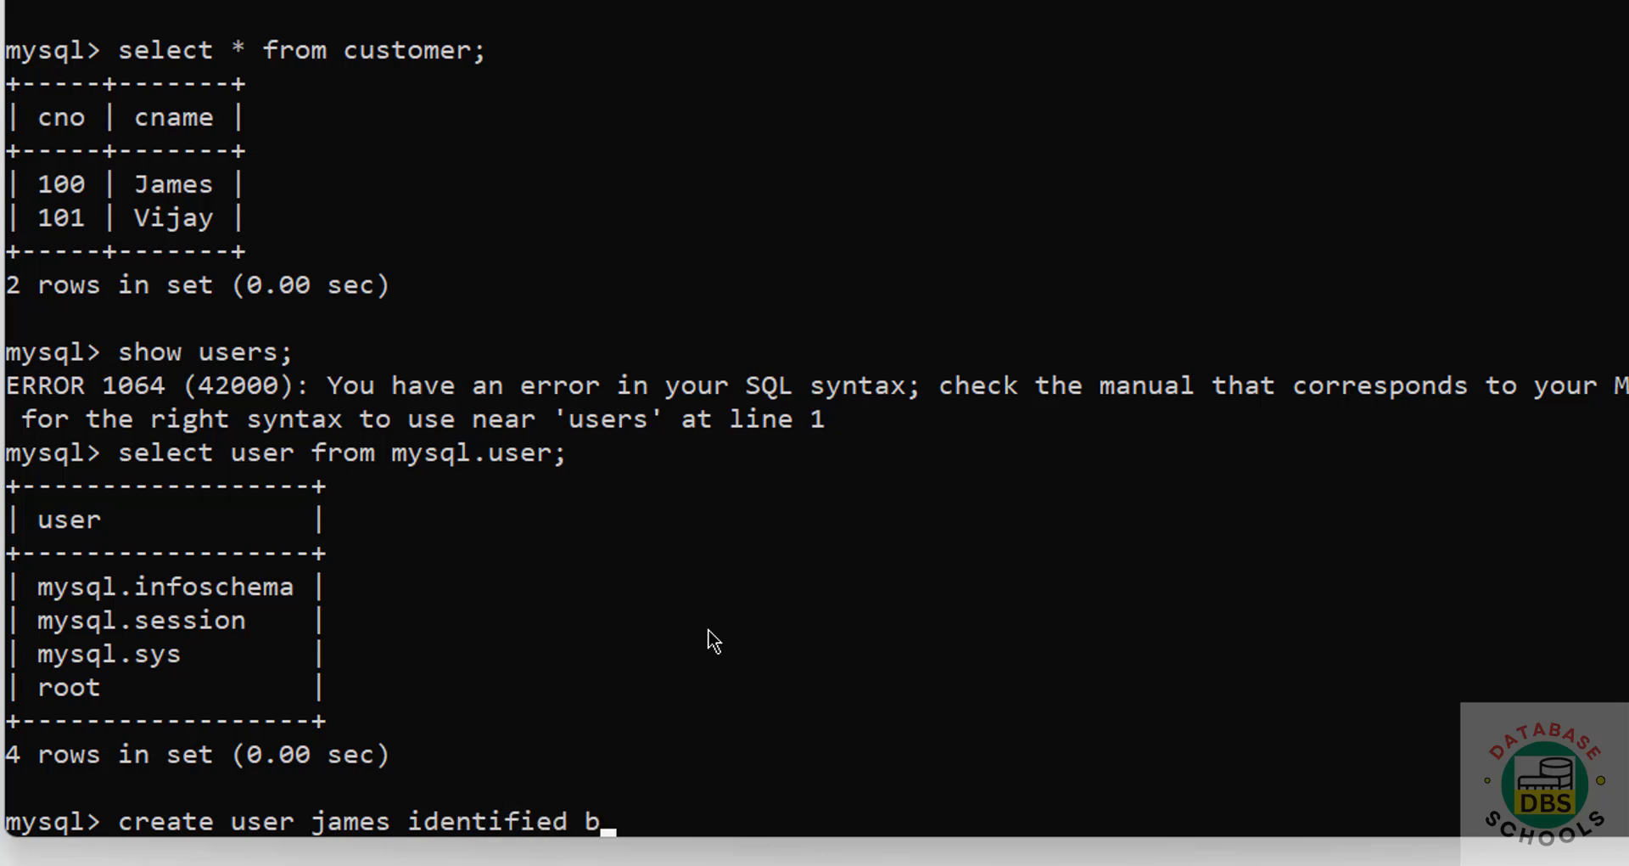
type("y 'James@123';")
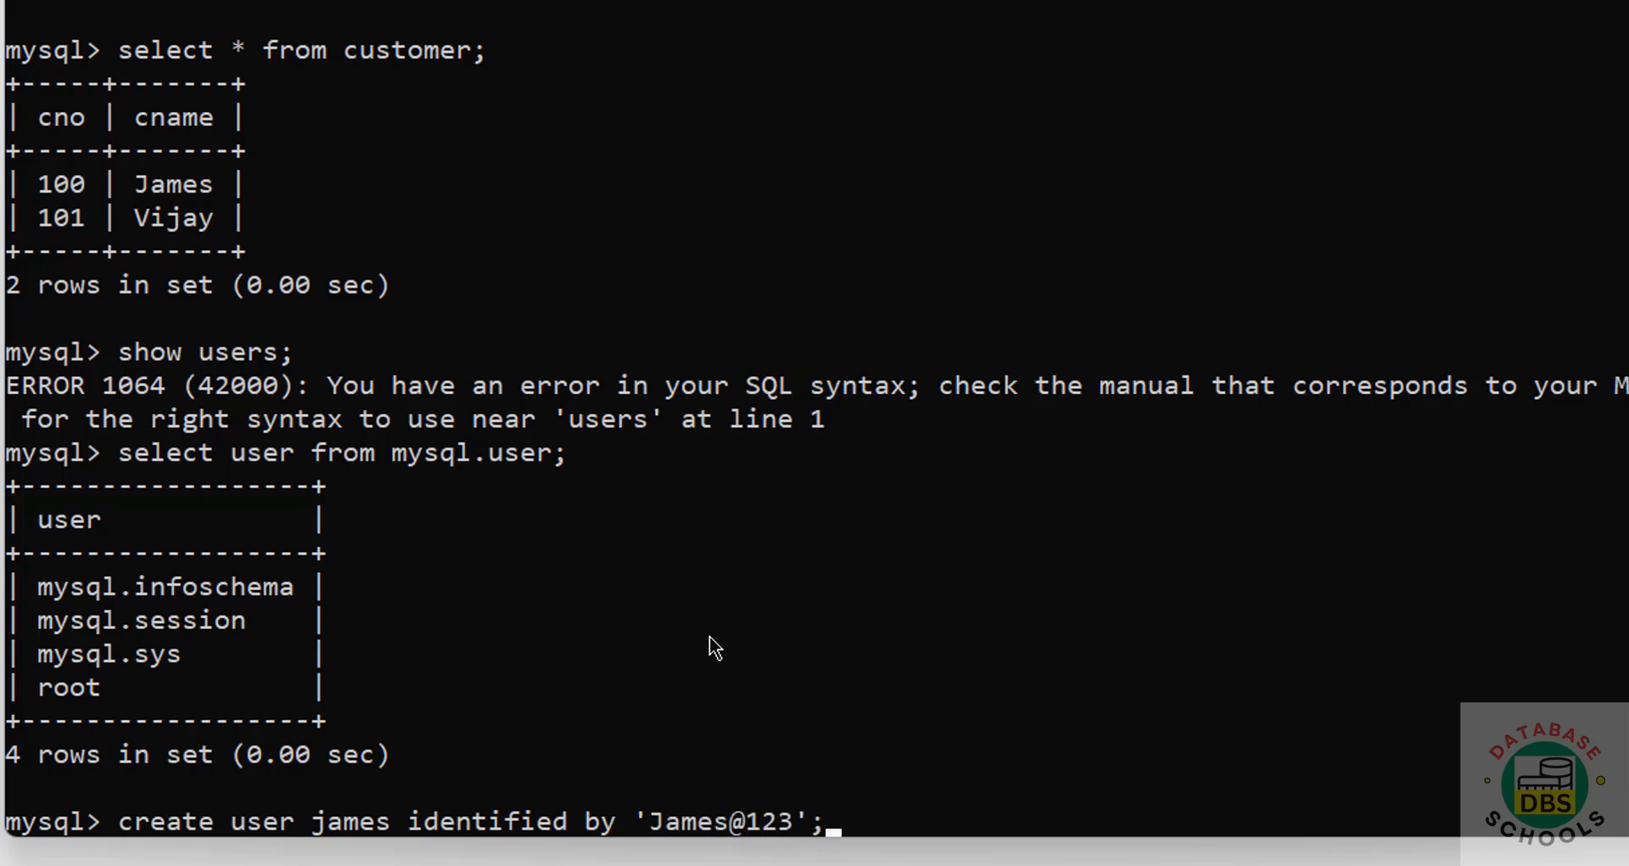
key("Return")
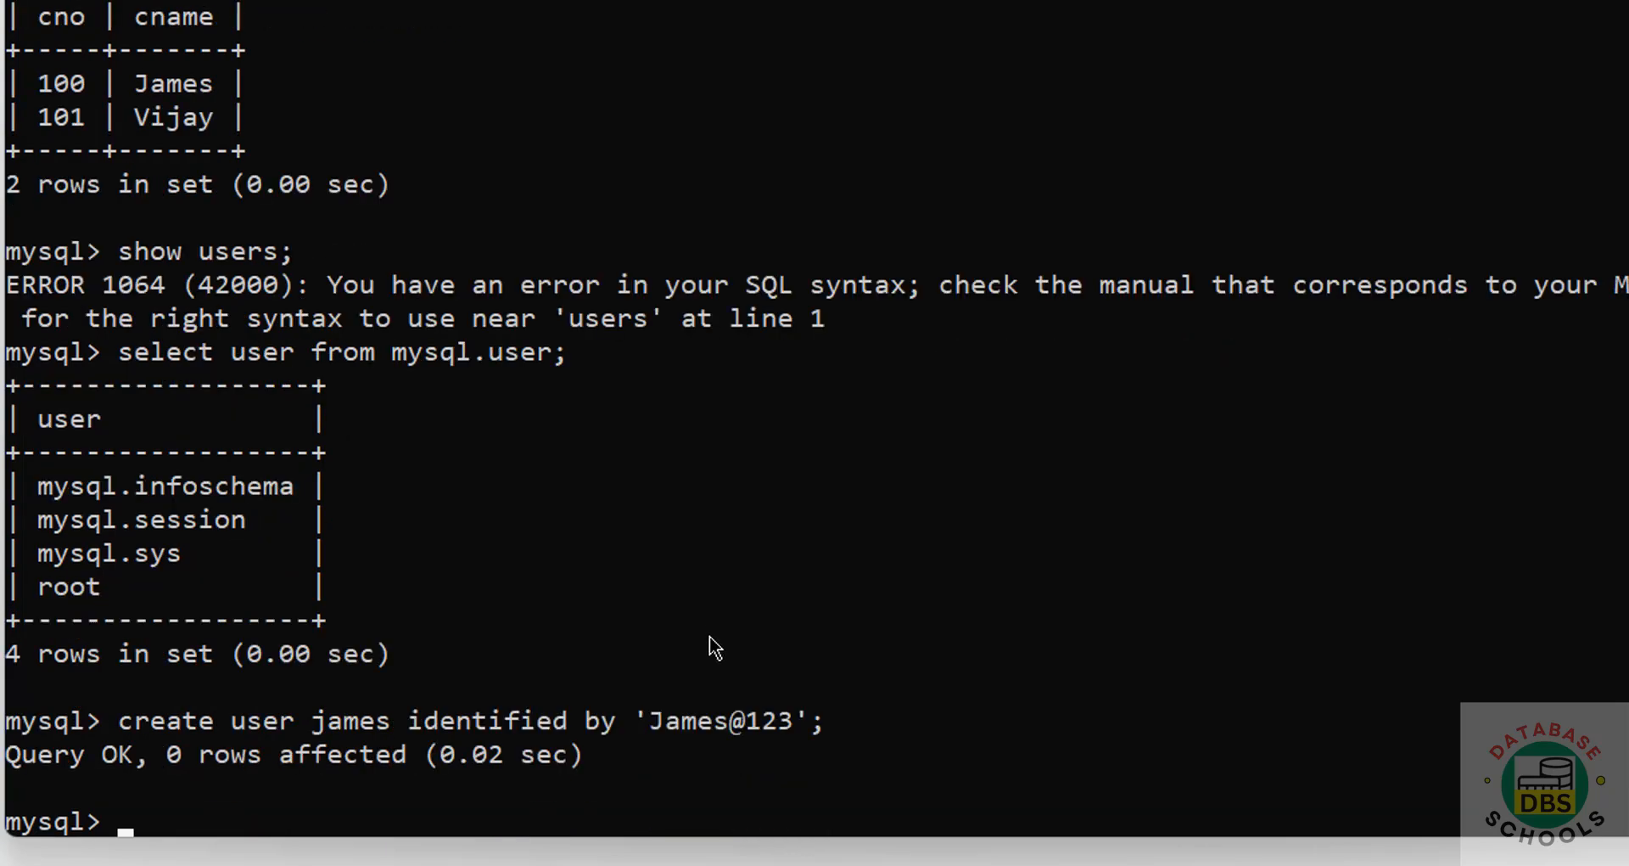
key("Up")
key("Up")
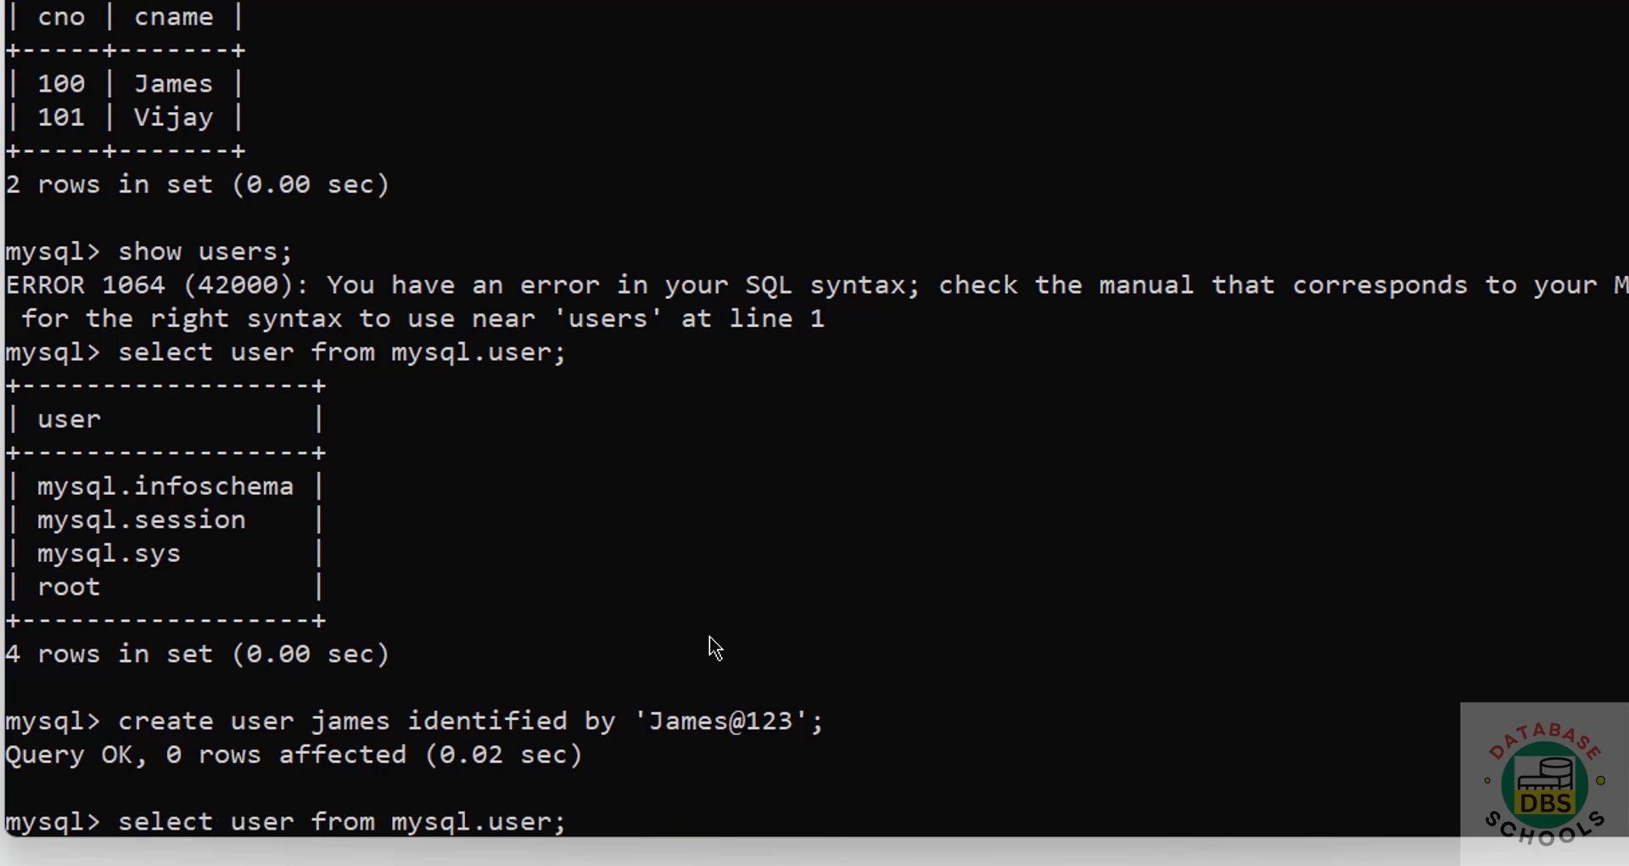
key("Return")
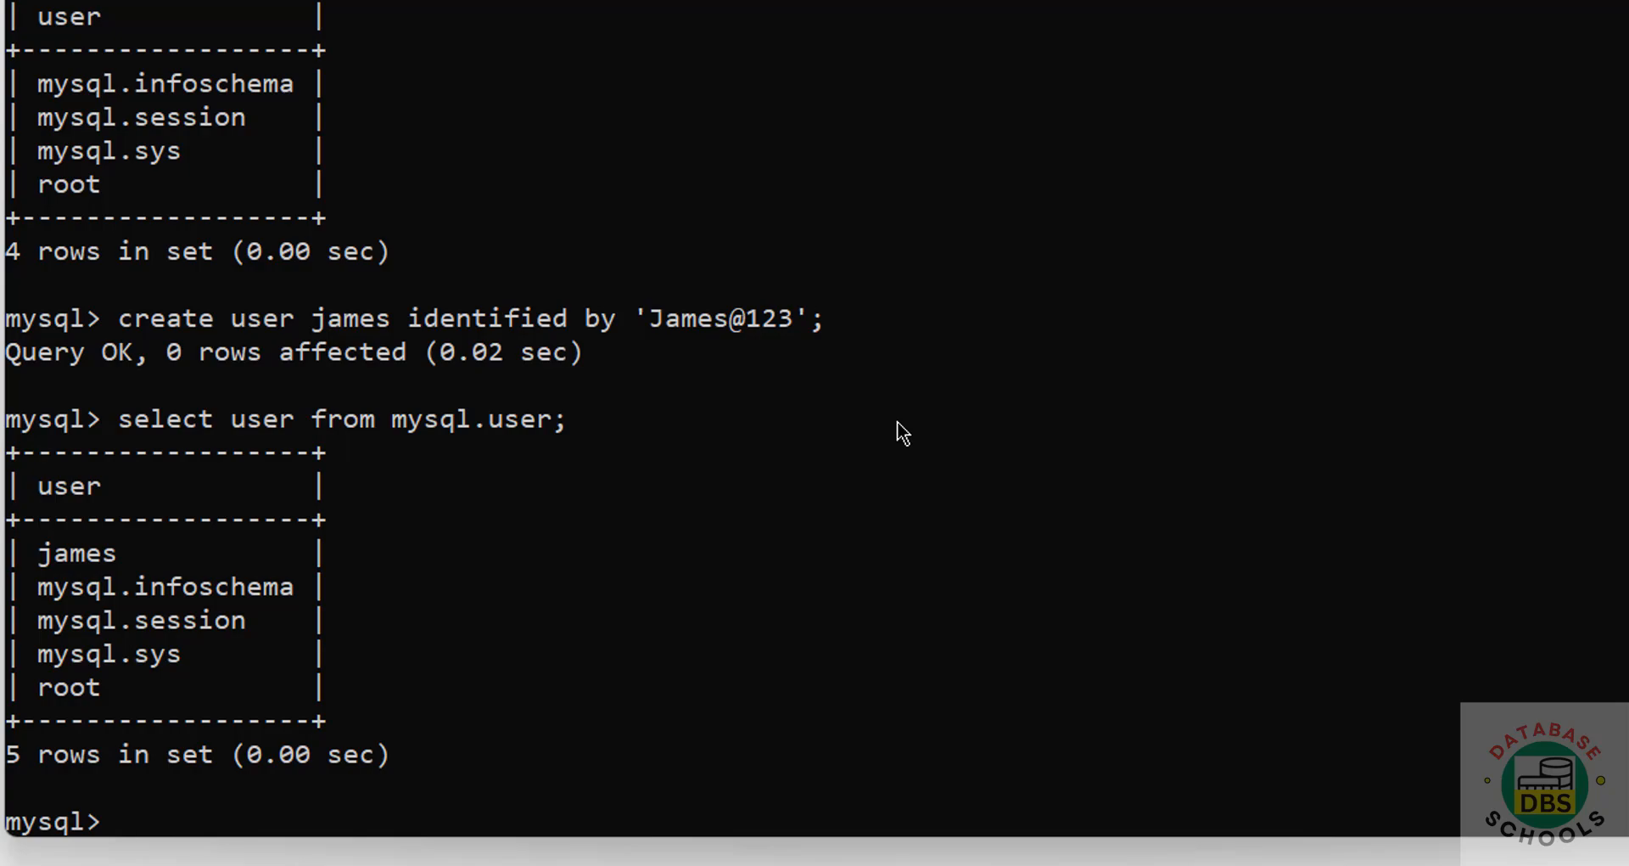
key("super+r")
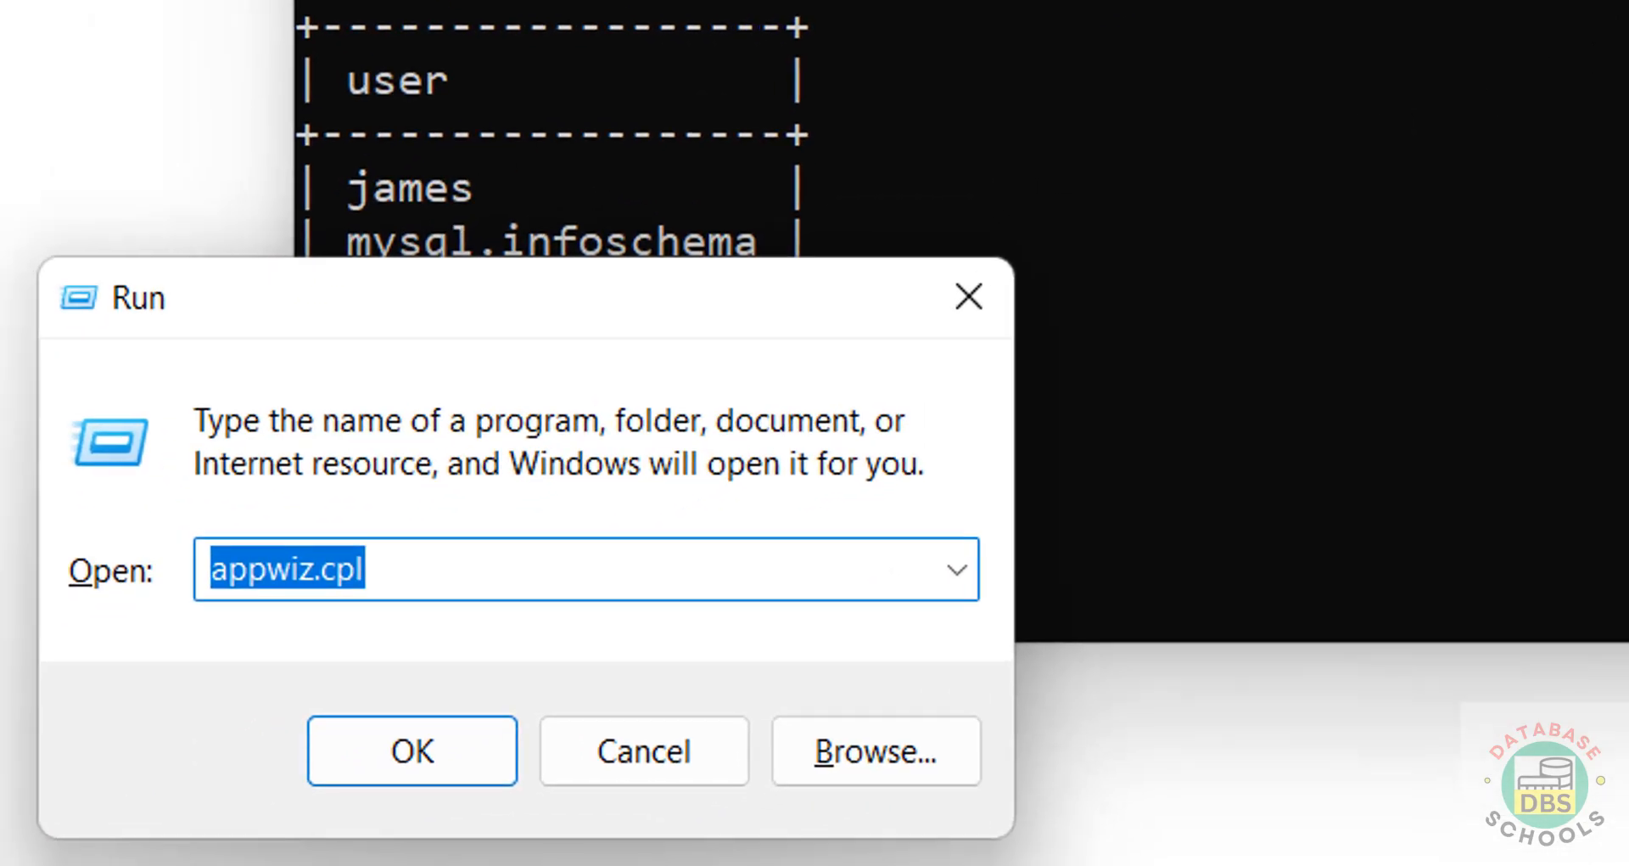
Step: Open services.msc and check that the MySQL84 service is running, changing nothing
type("servi")
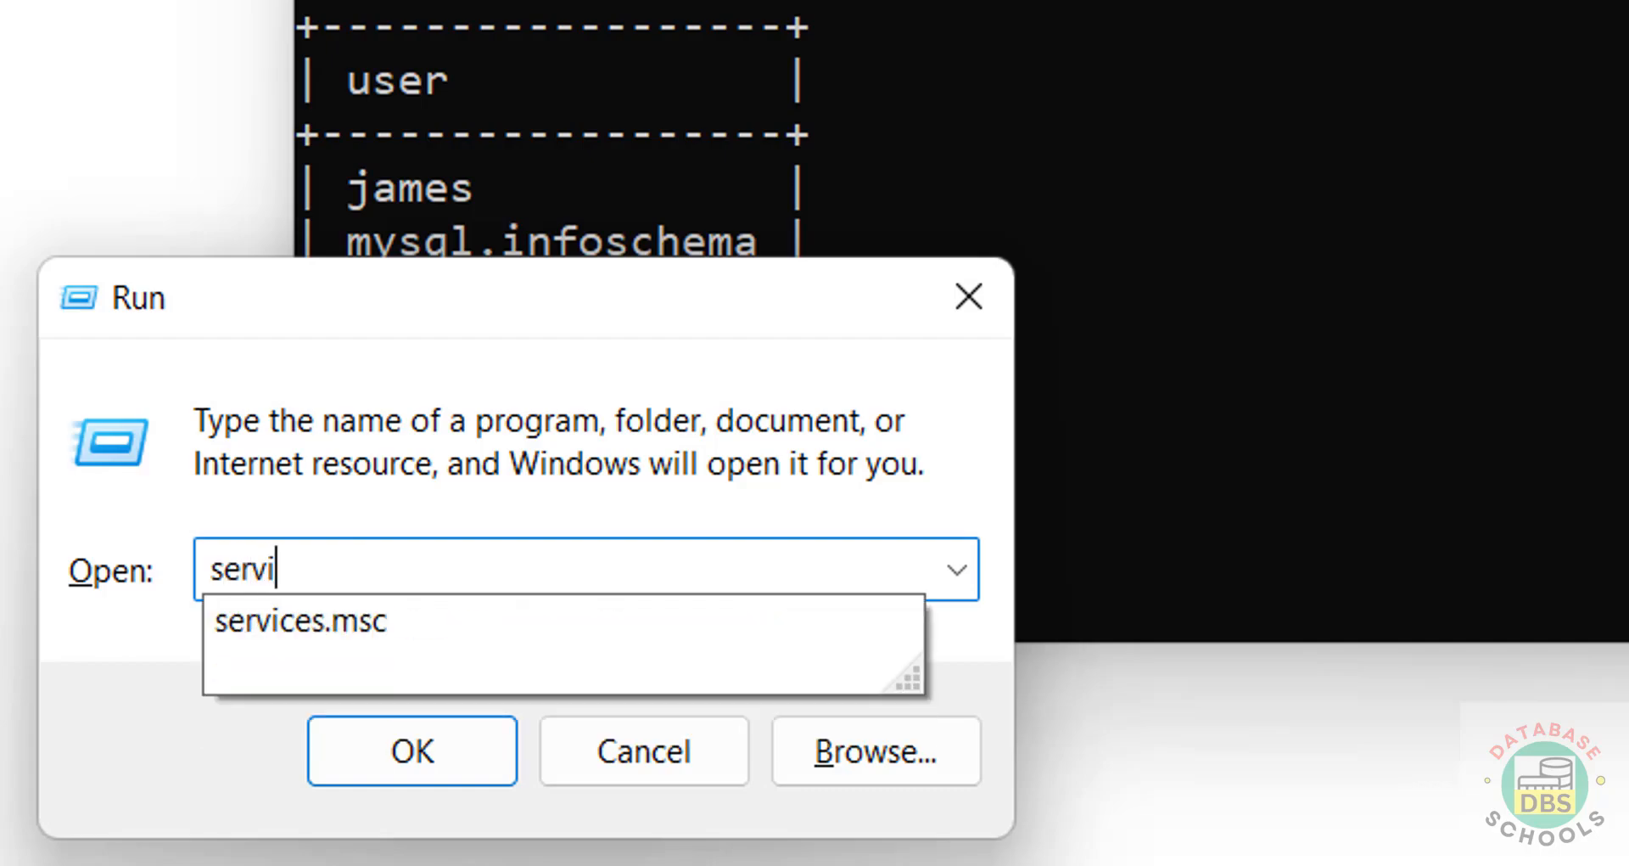
type("ces.msc")
key("Return")
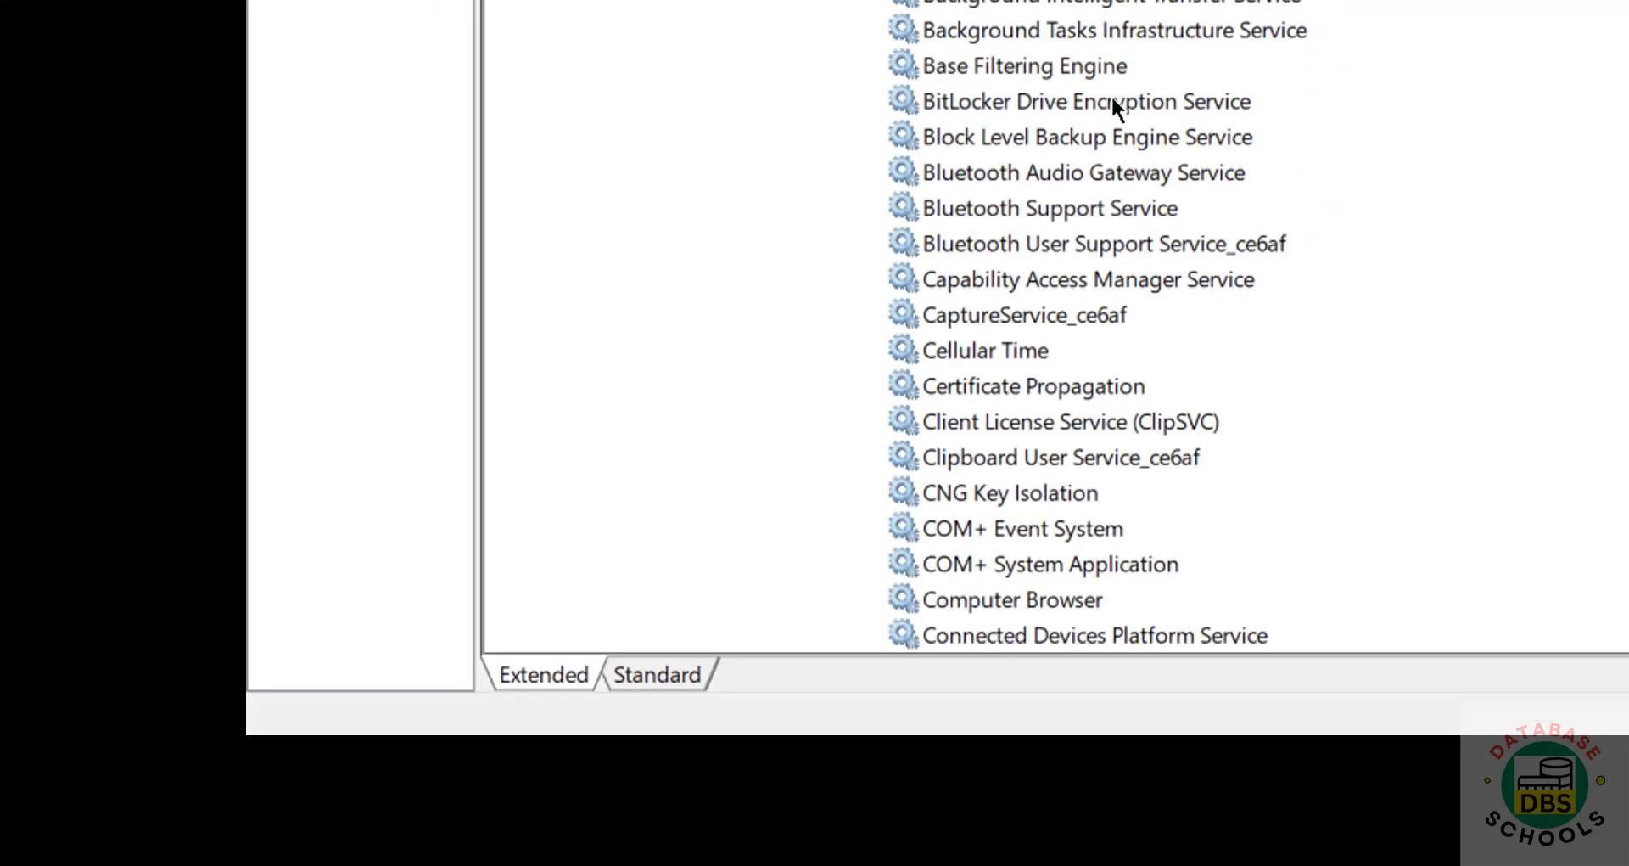
left_click(1113, 101)
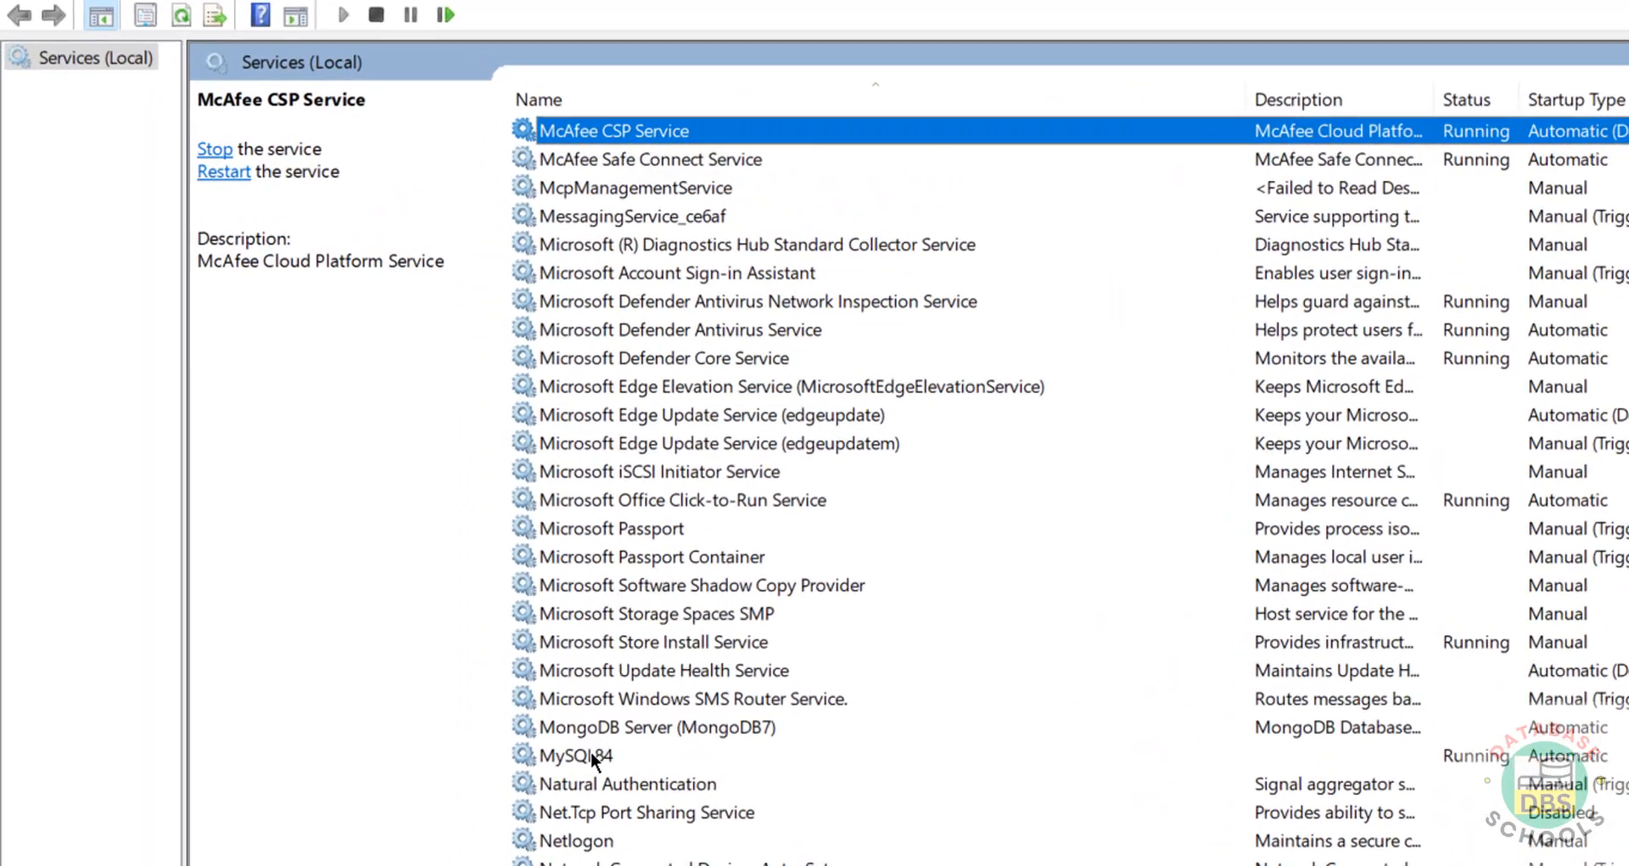
left_click(423, 599)
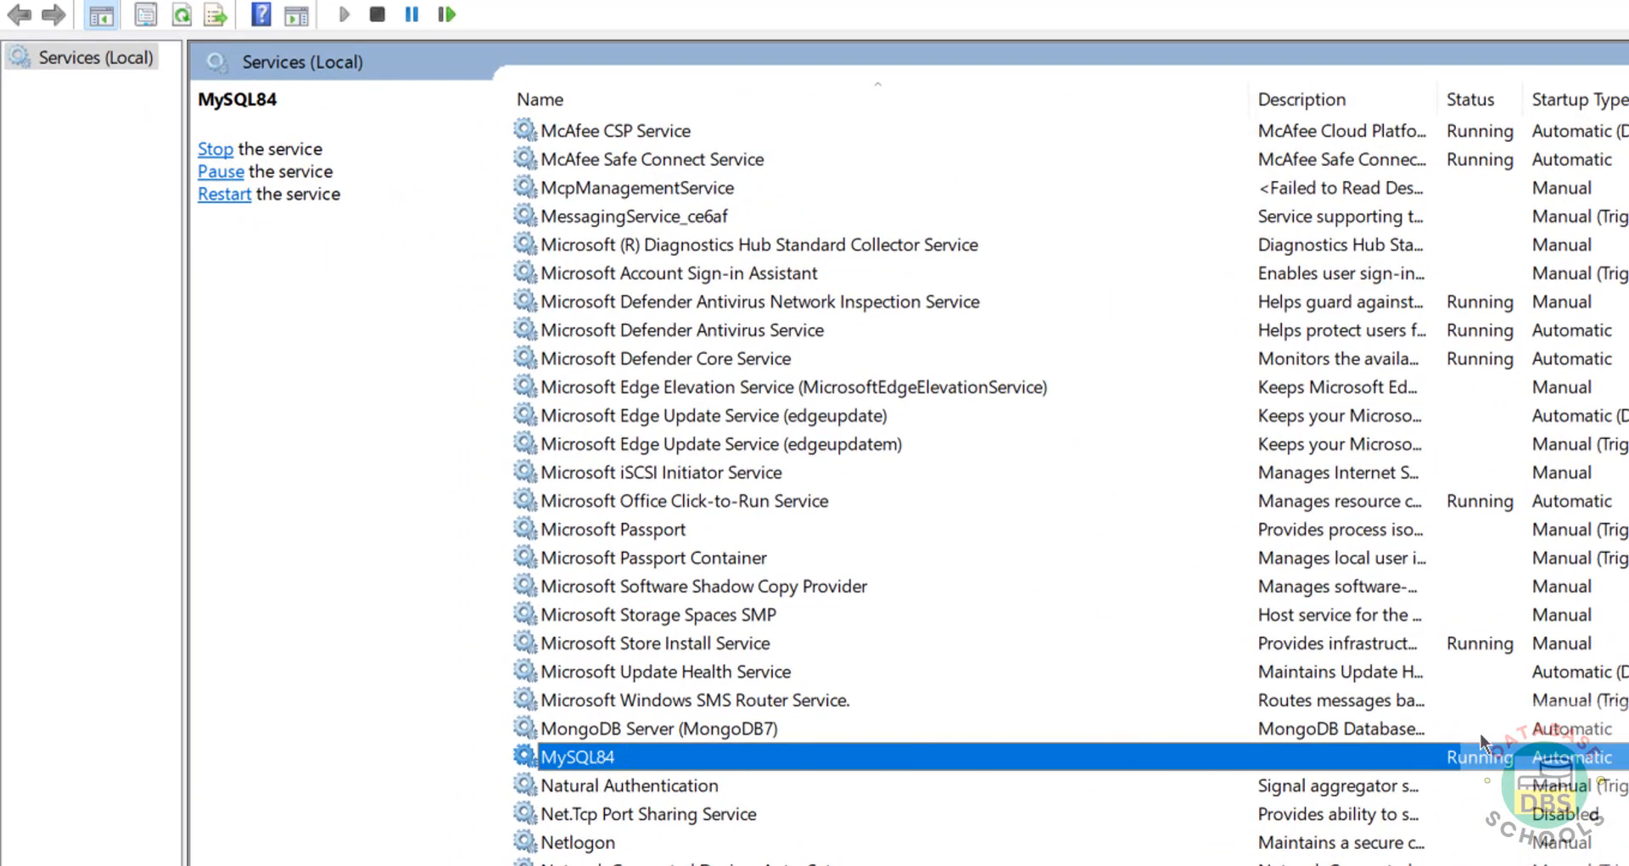
right_click(595, 752)
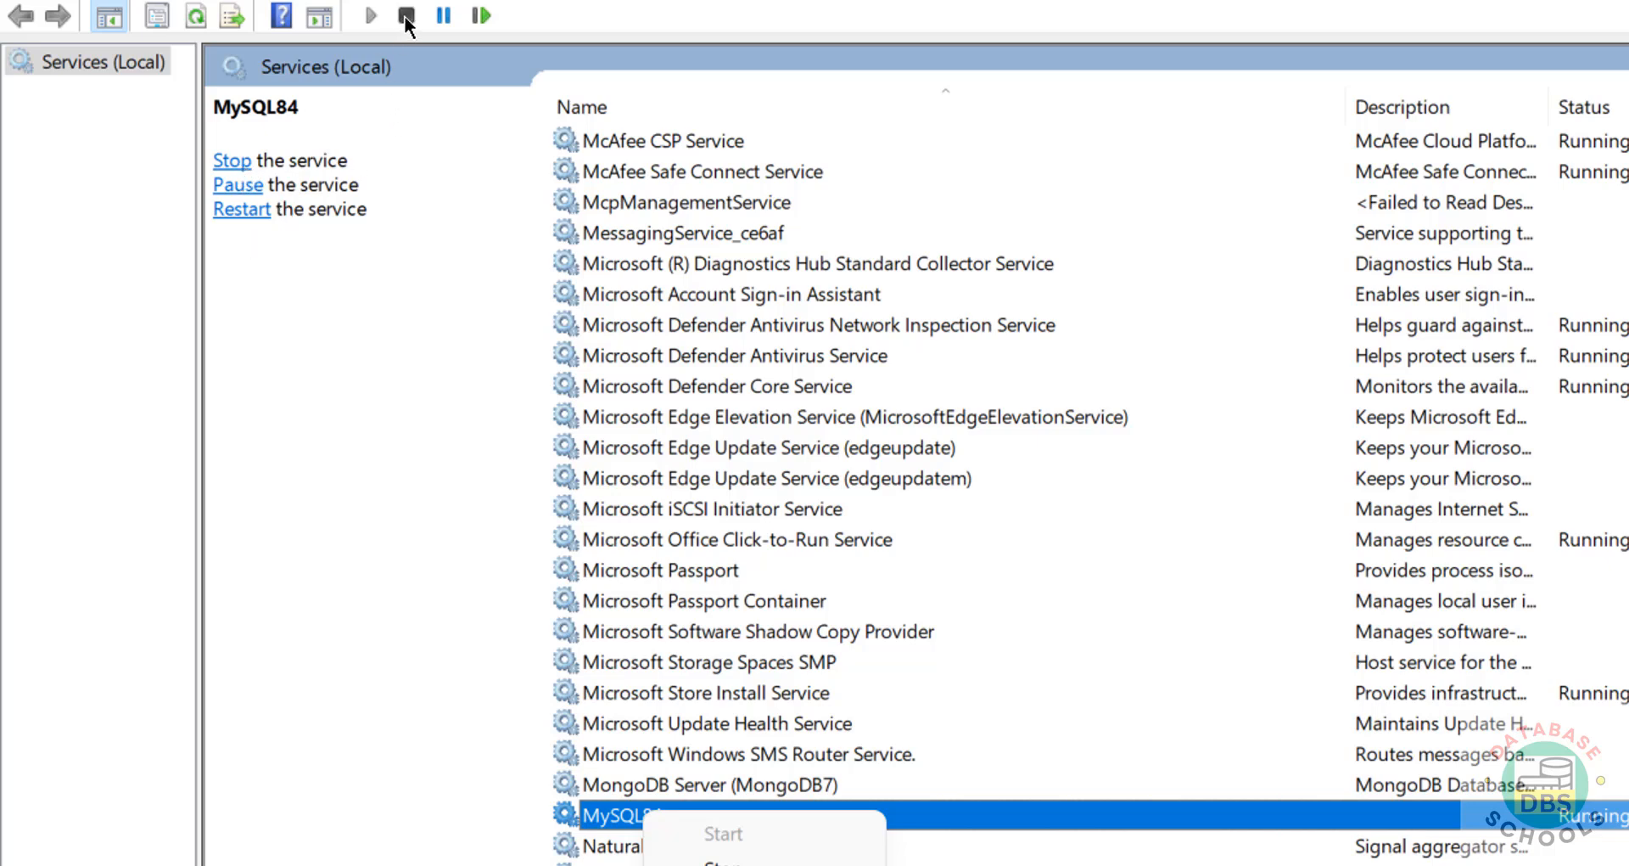
left_click(895, 364)
Step: Return to the MySQL Community Downloads page in Chrome
key("alt+Tab")
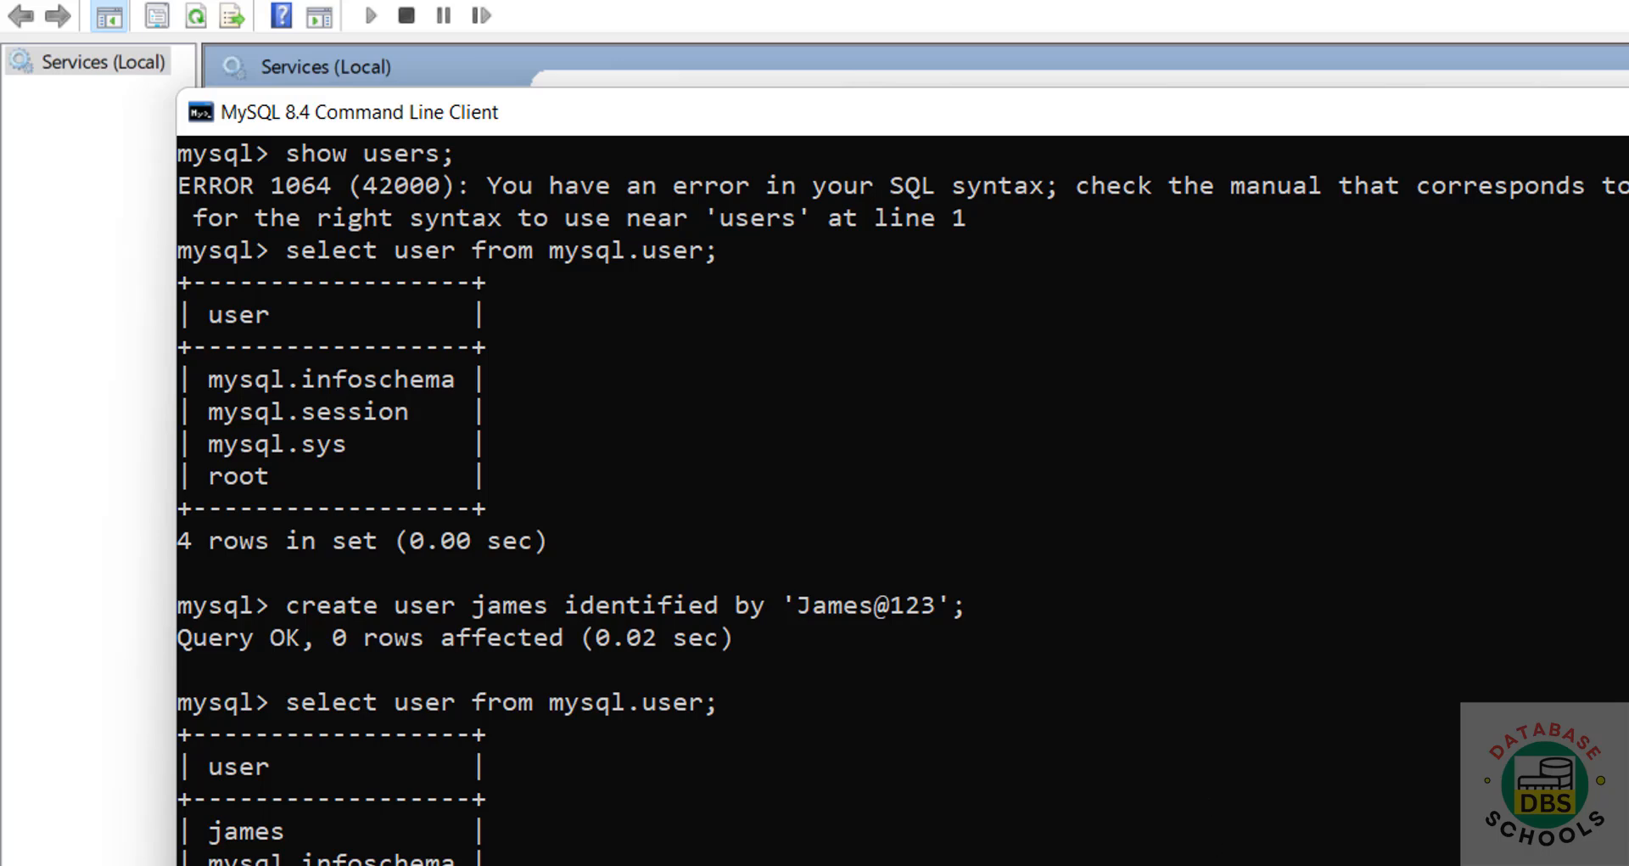
left_click(509, 857)
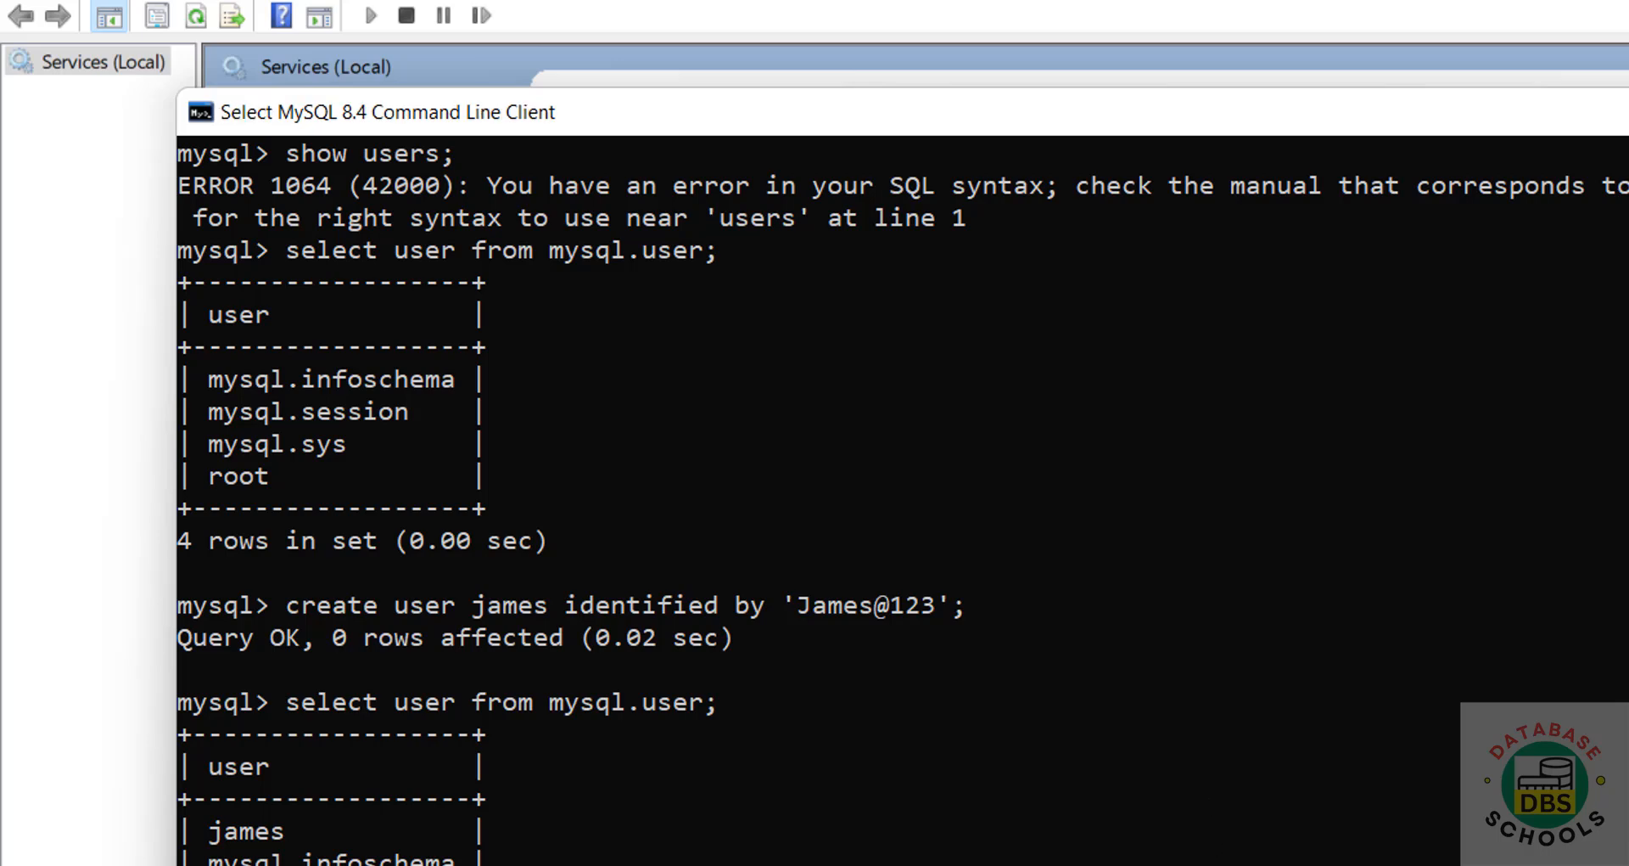
key("super")
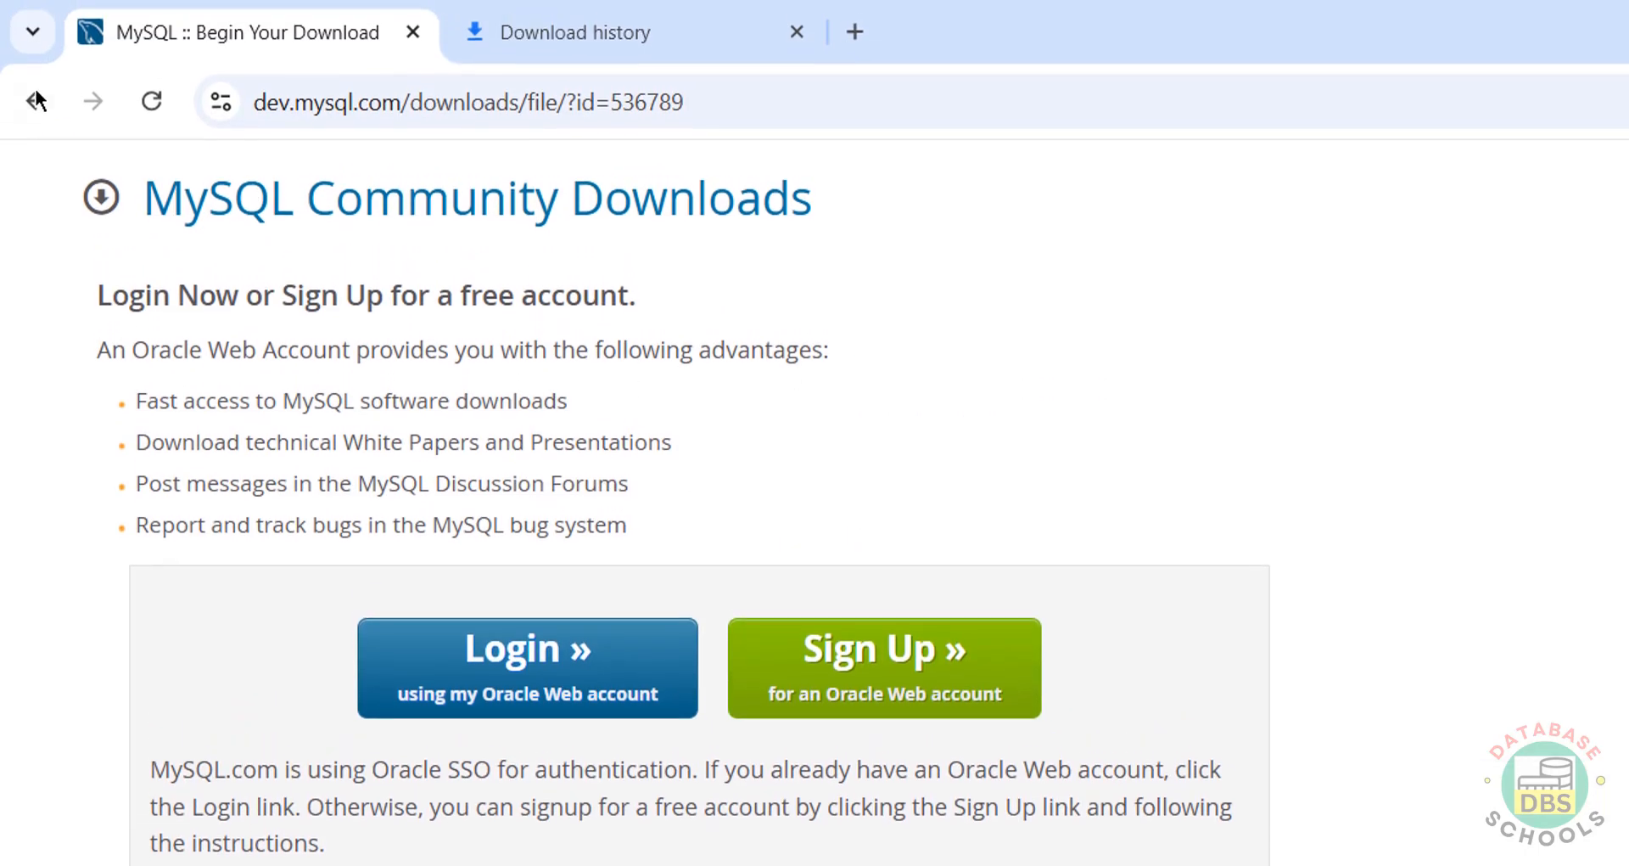
Step: Download the MySQL Workbench 8.0.41 Windows MSI installer without logging in and check download history
left_click(35, 17)
left_click(34, 101)
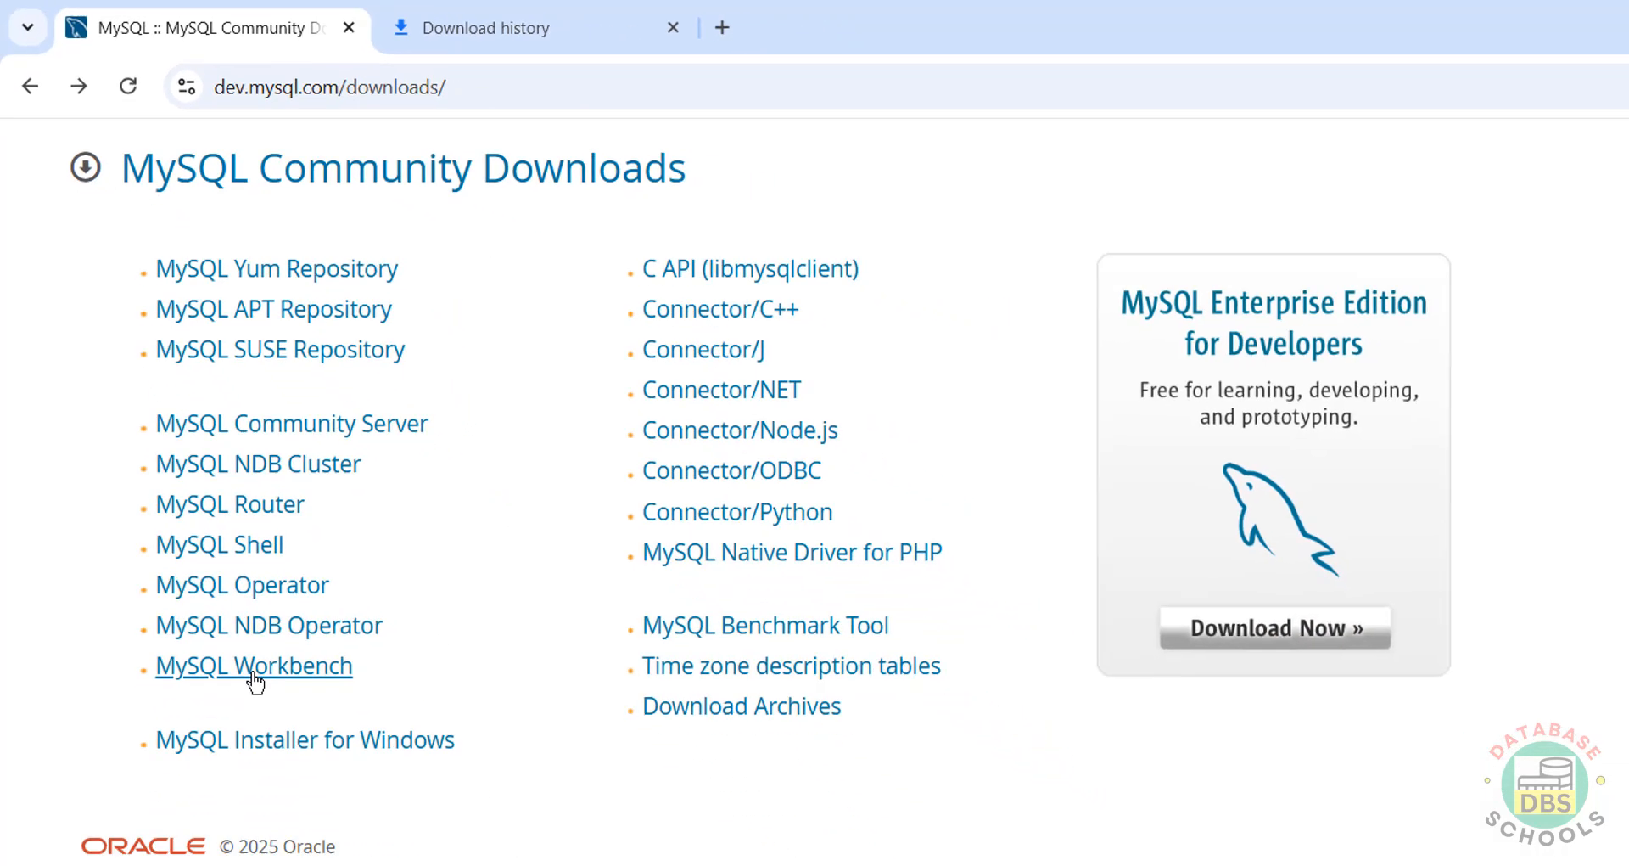
left_click(254, 679)
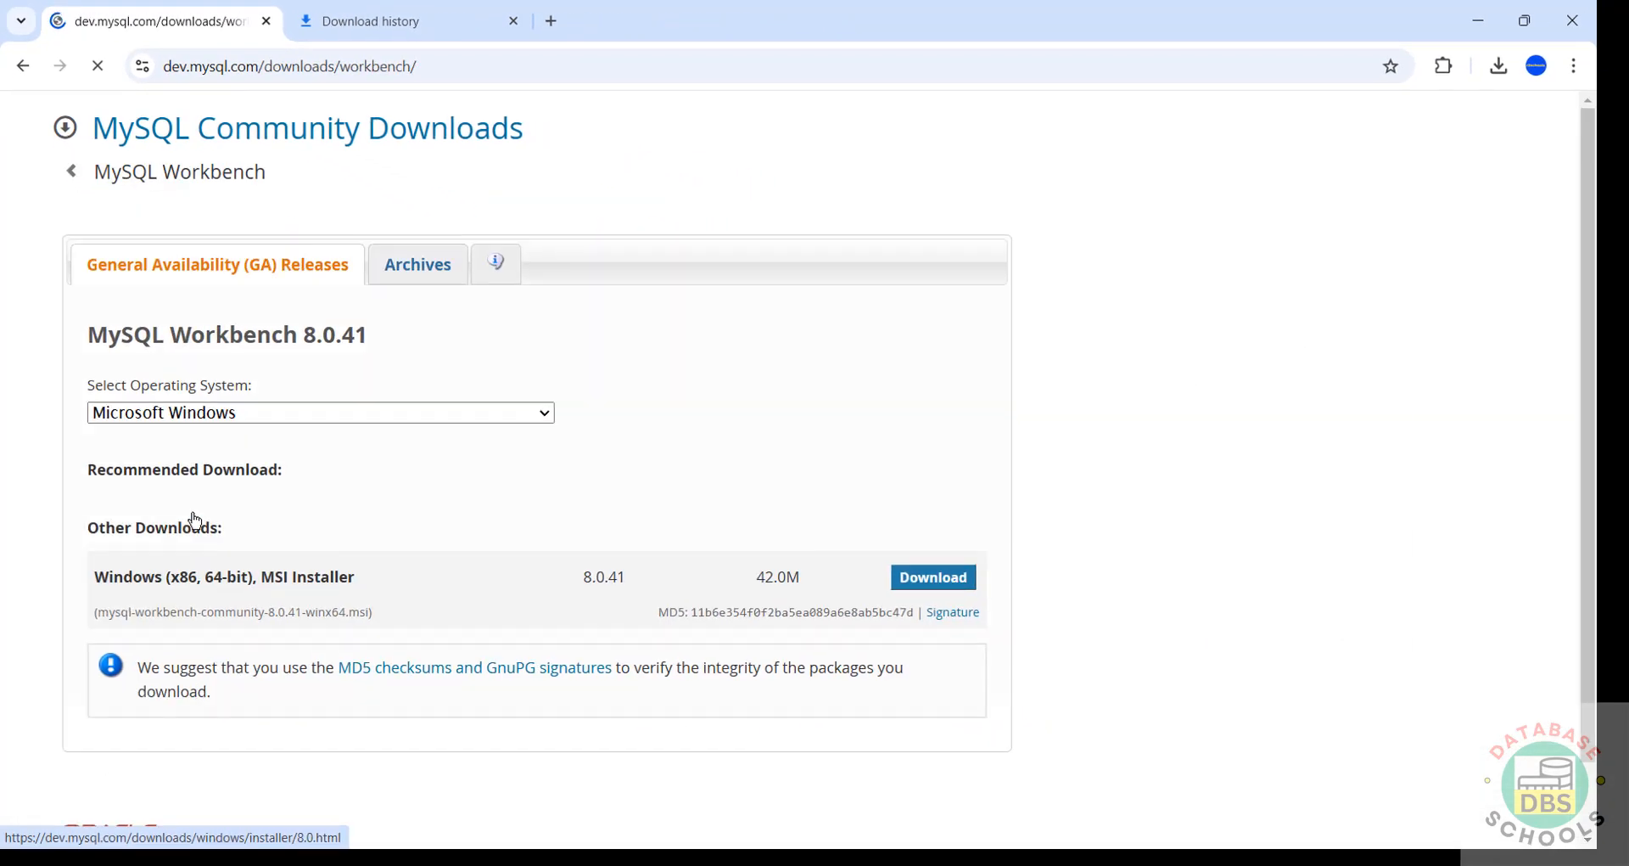
scroll(1571, 359, "down", 3)
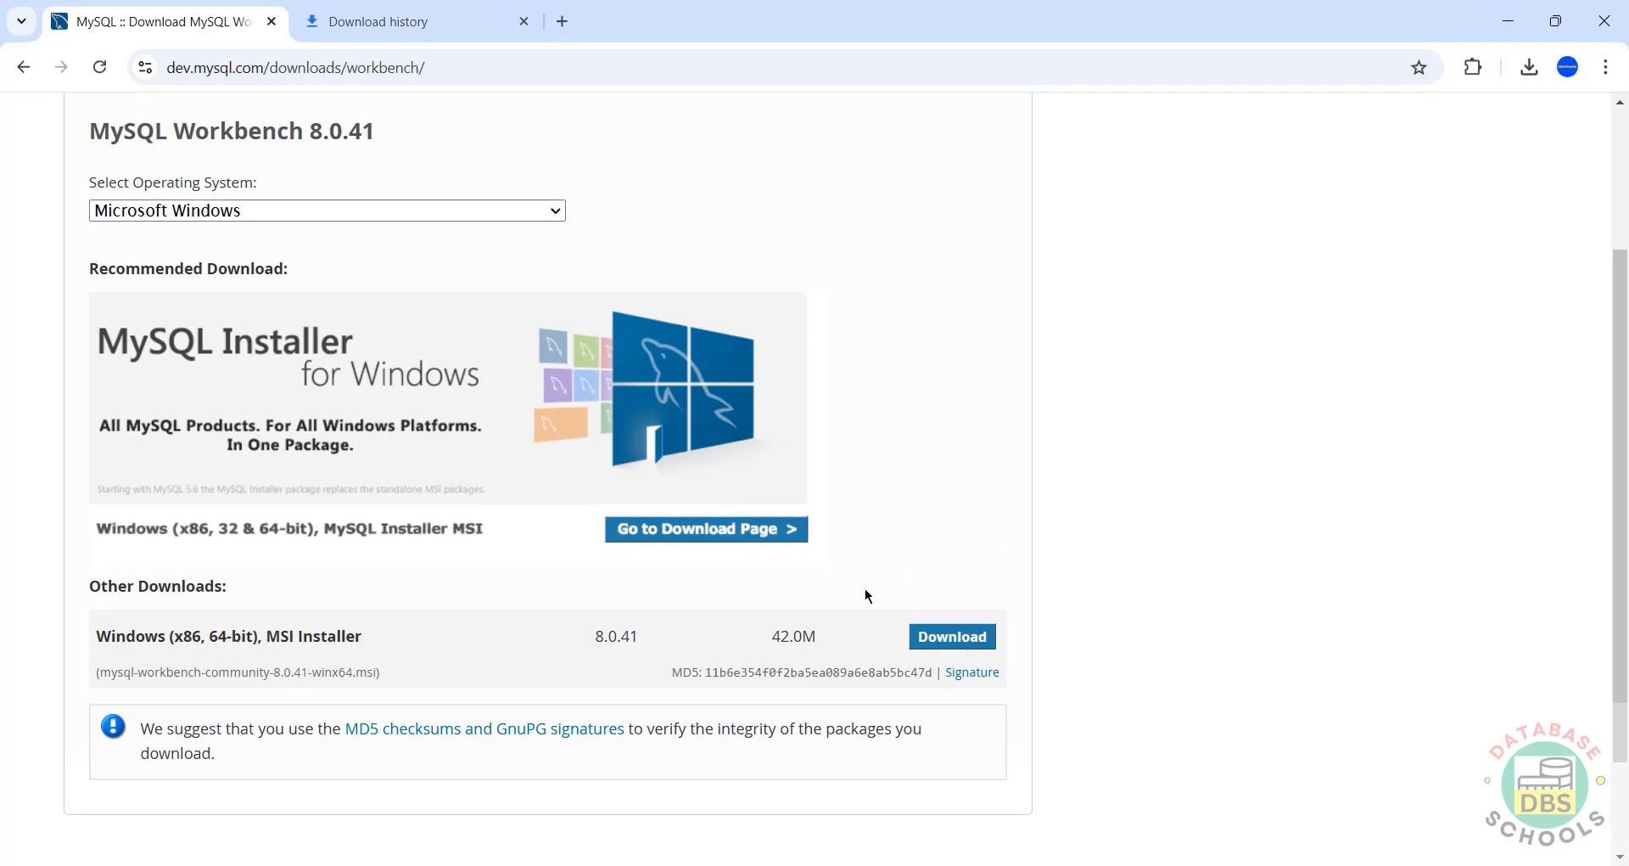
left_click(934, 635)
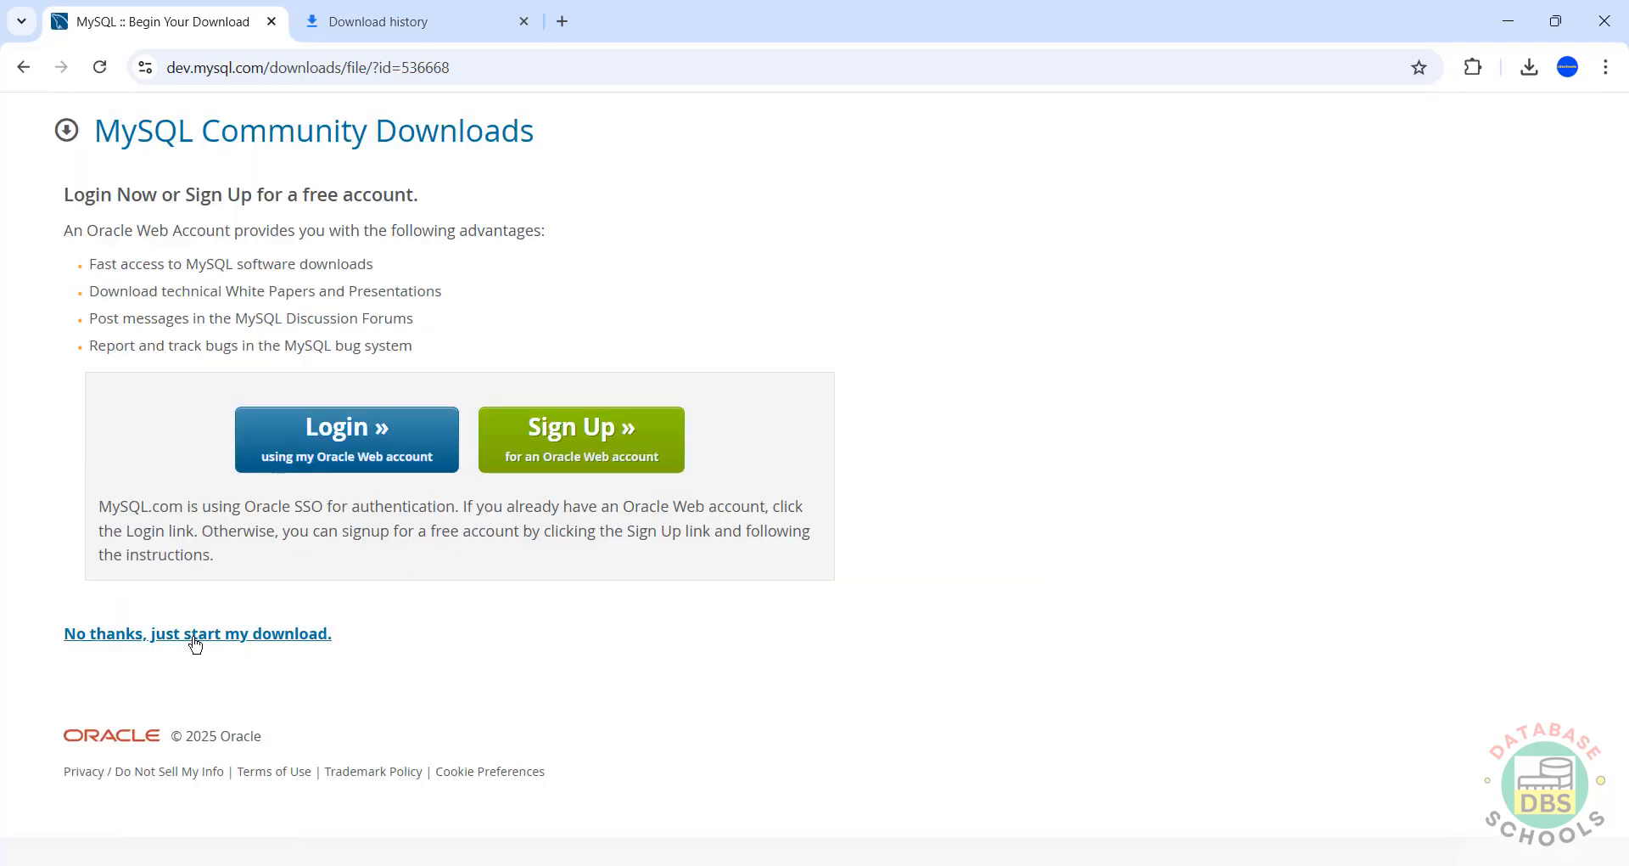
left_click(196, 643)
left_click(367, 12)
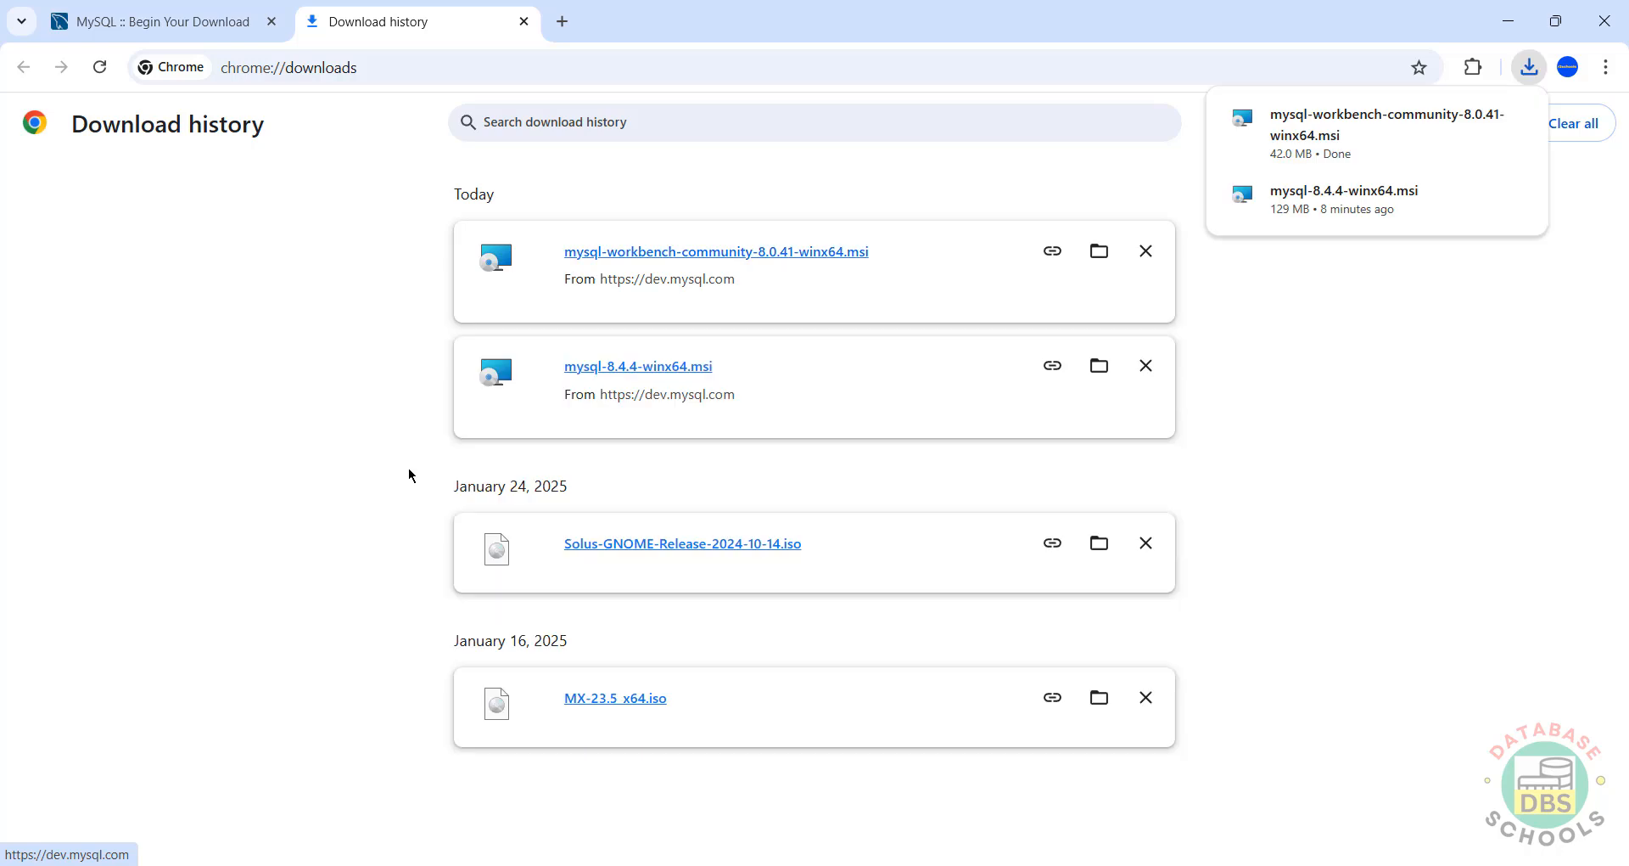
Step: Install MySQL Workbench 8.0 CE with the Complete setup type in the default folder
left_click(741, 258)
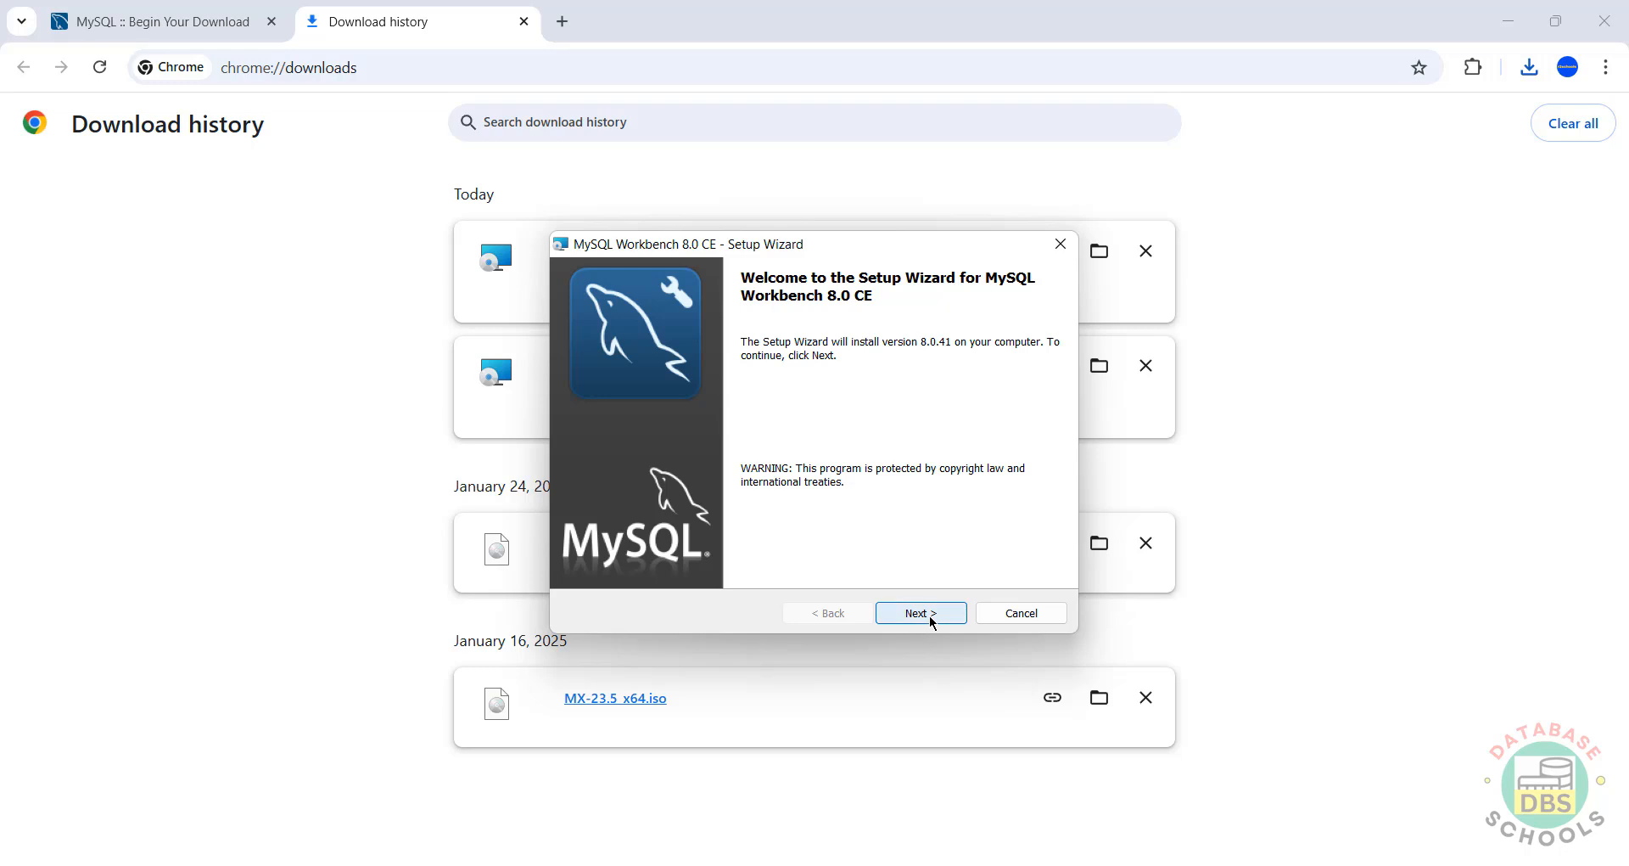
left_click(931, 617)
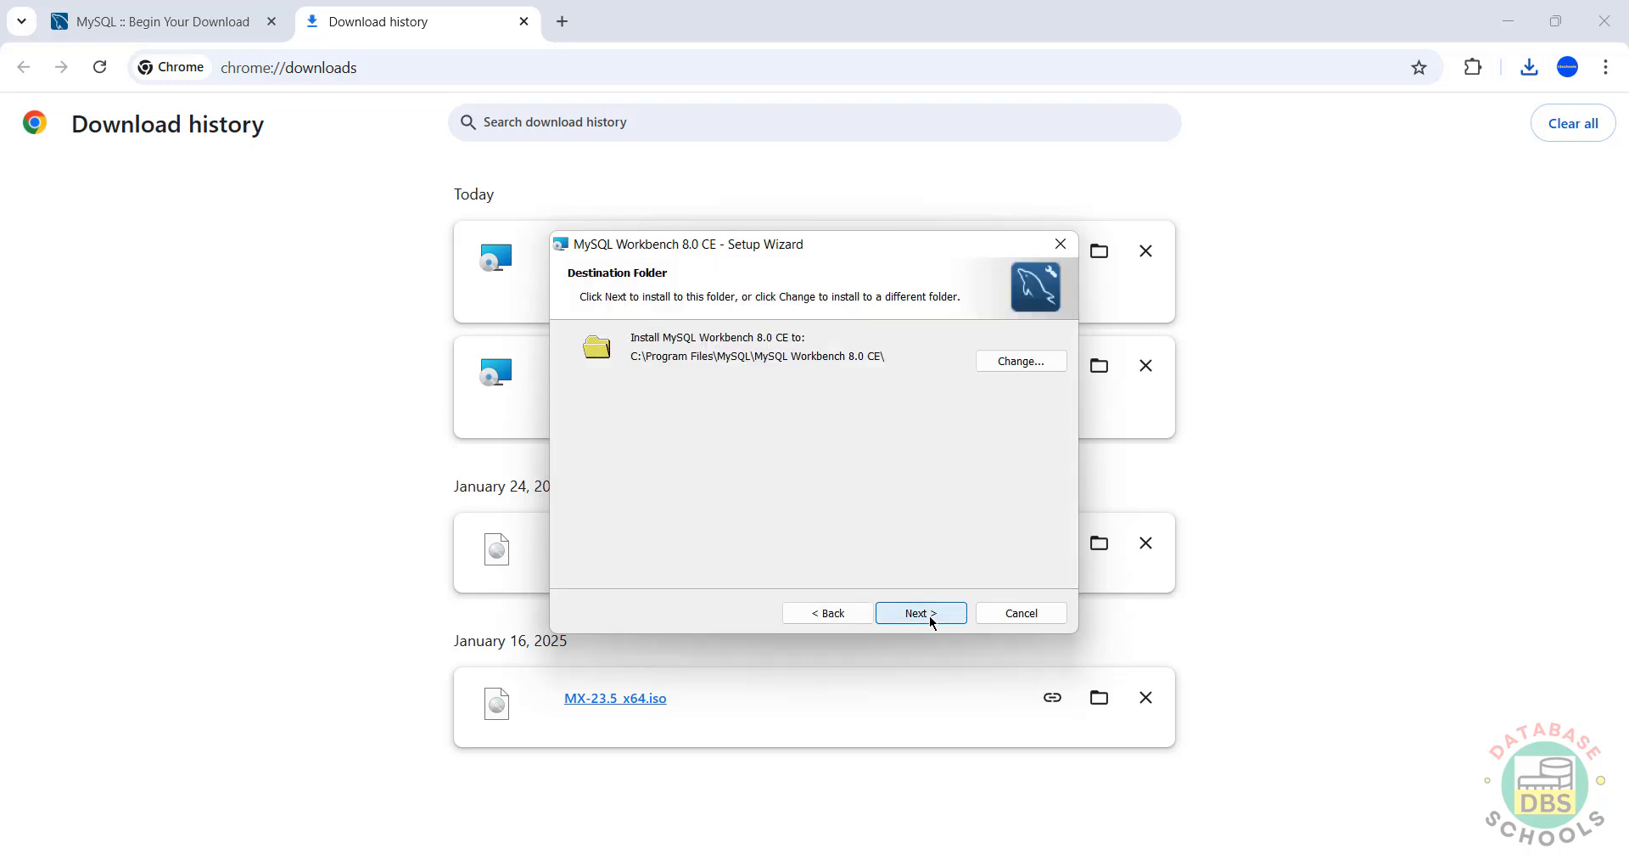
left_click(932, 618)
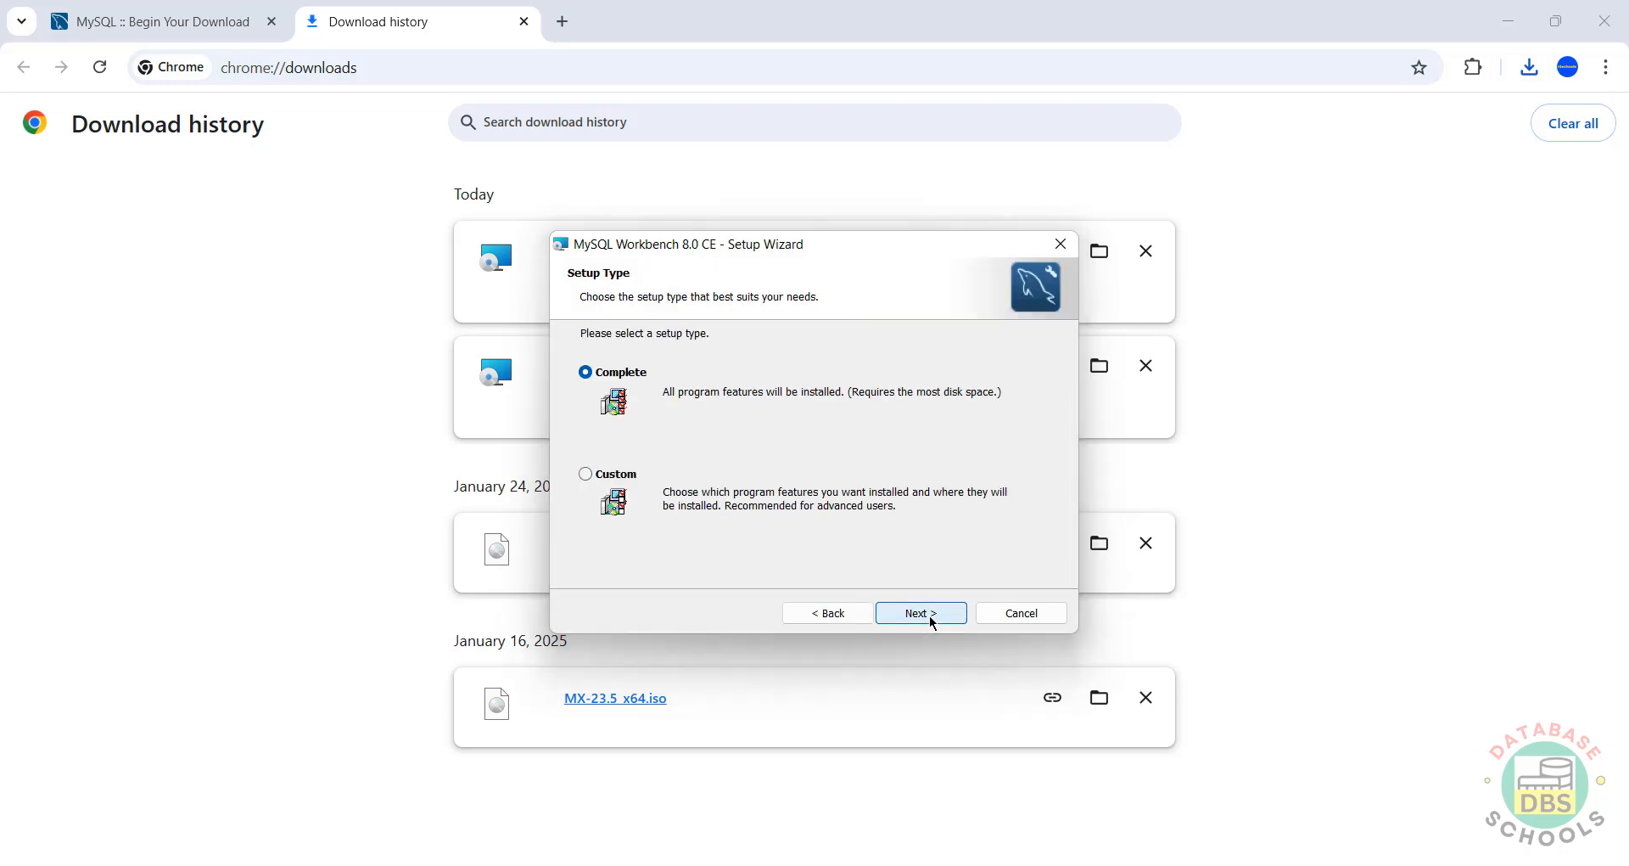
left_click(931, 621)
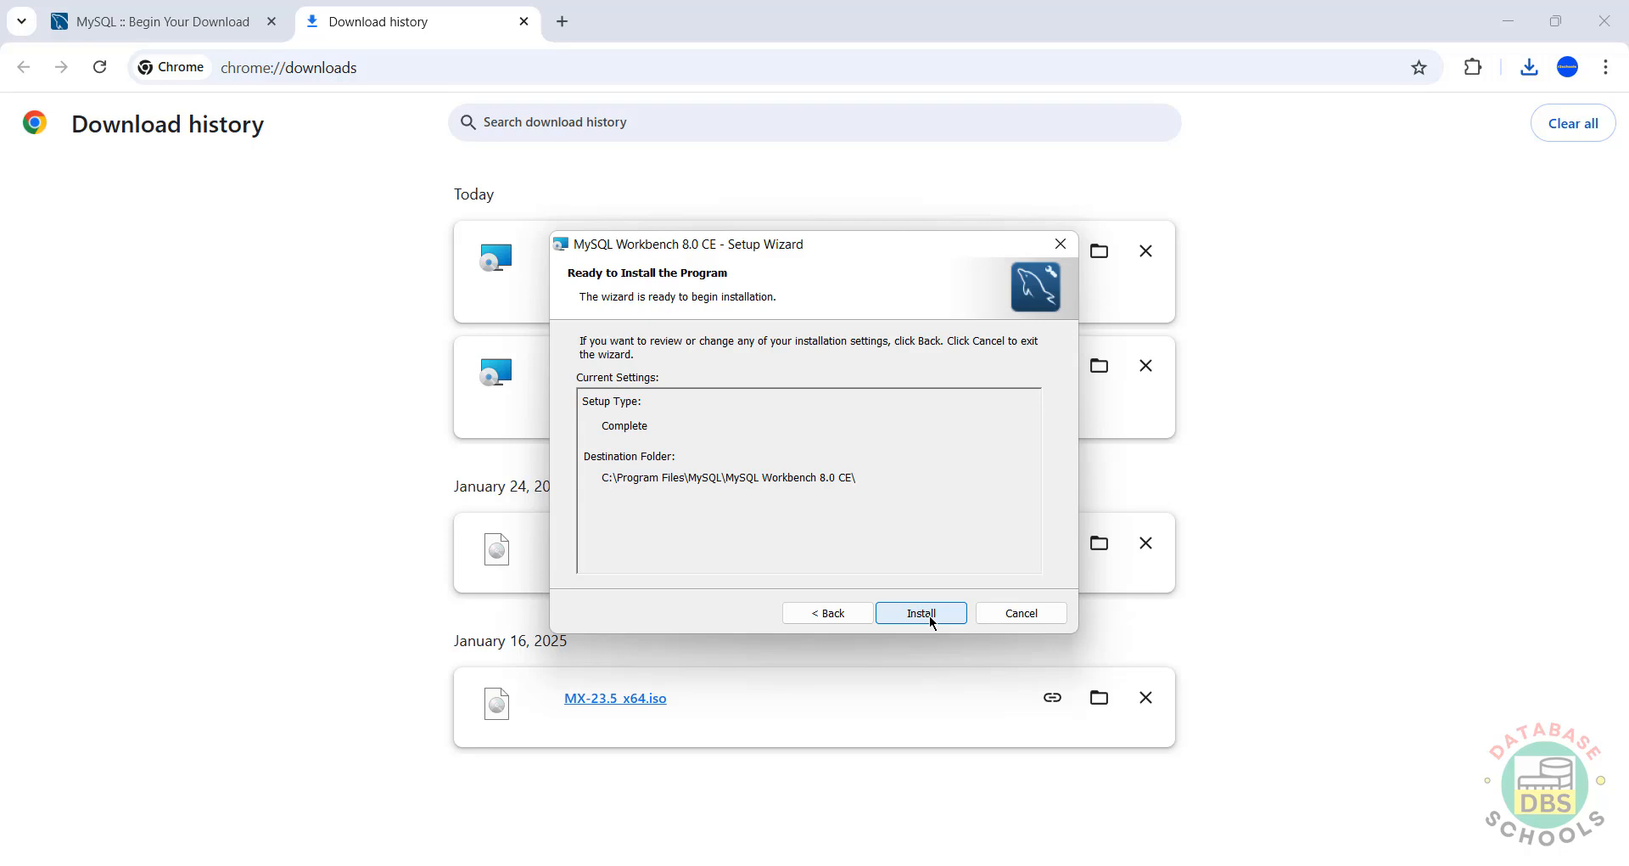
left_click(931, 619)
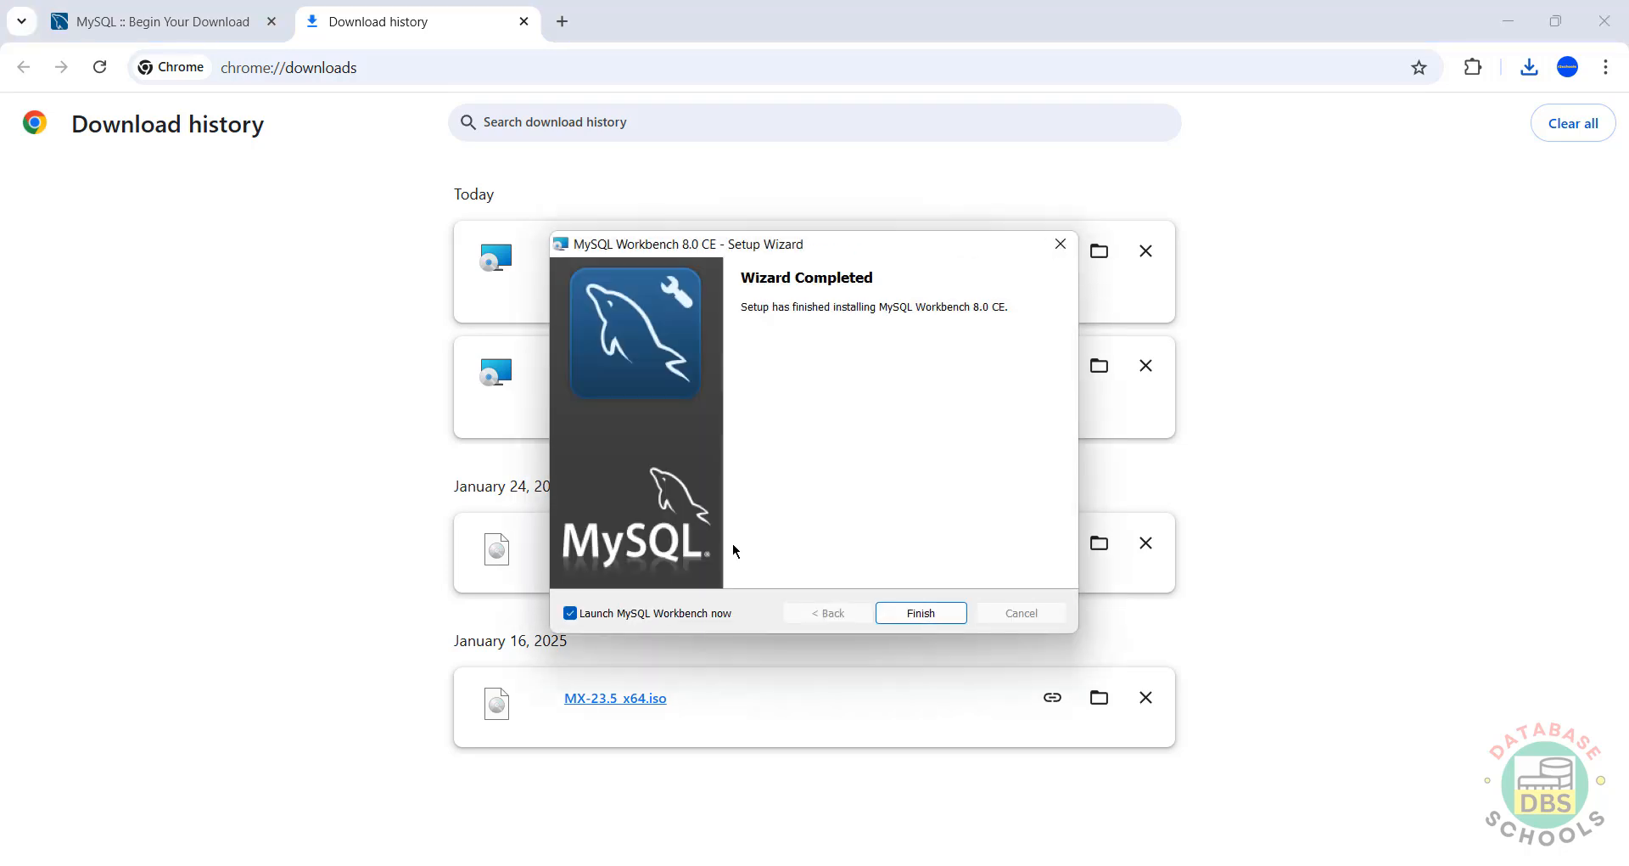
left_click(905, 619)
key("super")
Step: Browse the Start menu's MySQL program group, then finish the Workbench setup and launch Workbench
left_click(1043, 209)
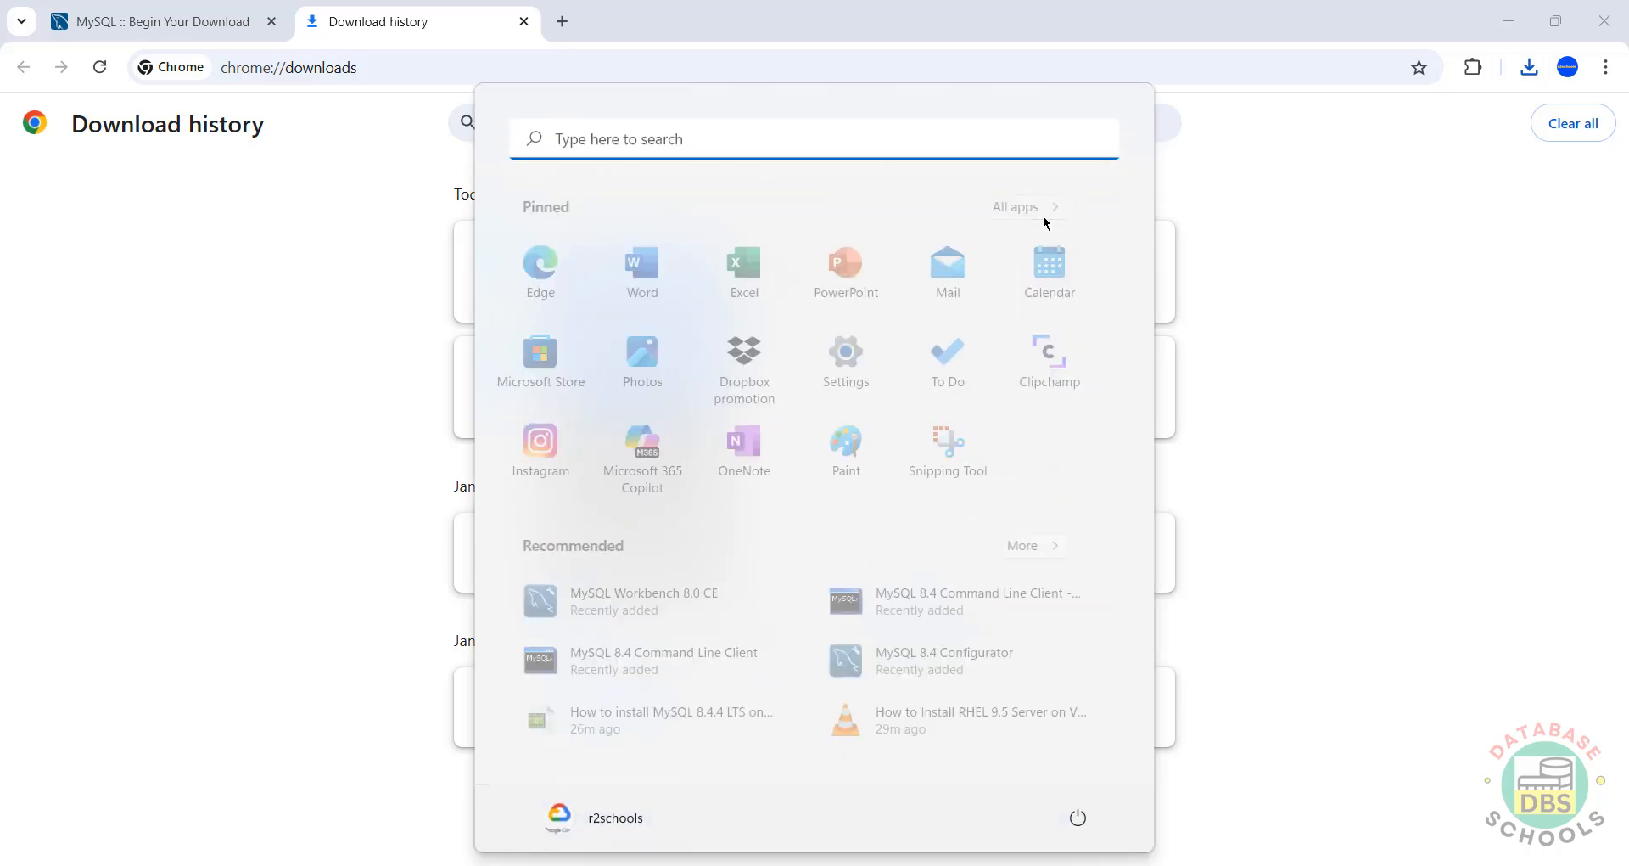
scroll(1133, 324, "down", 15)
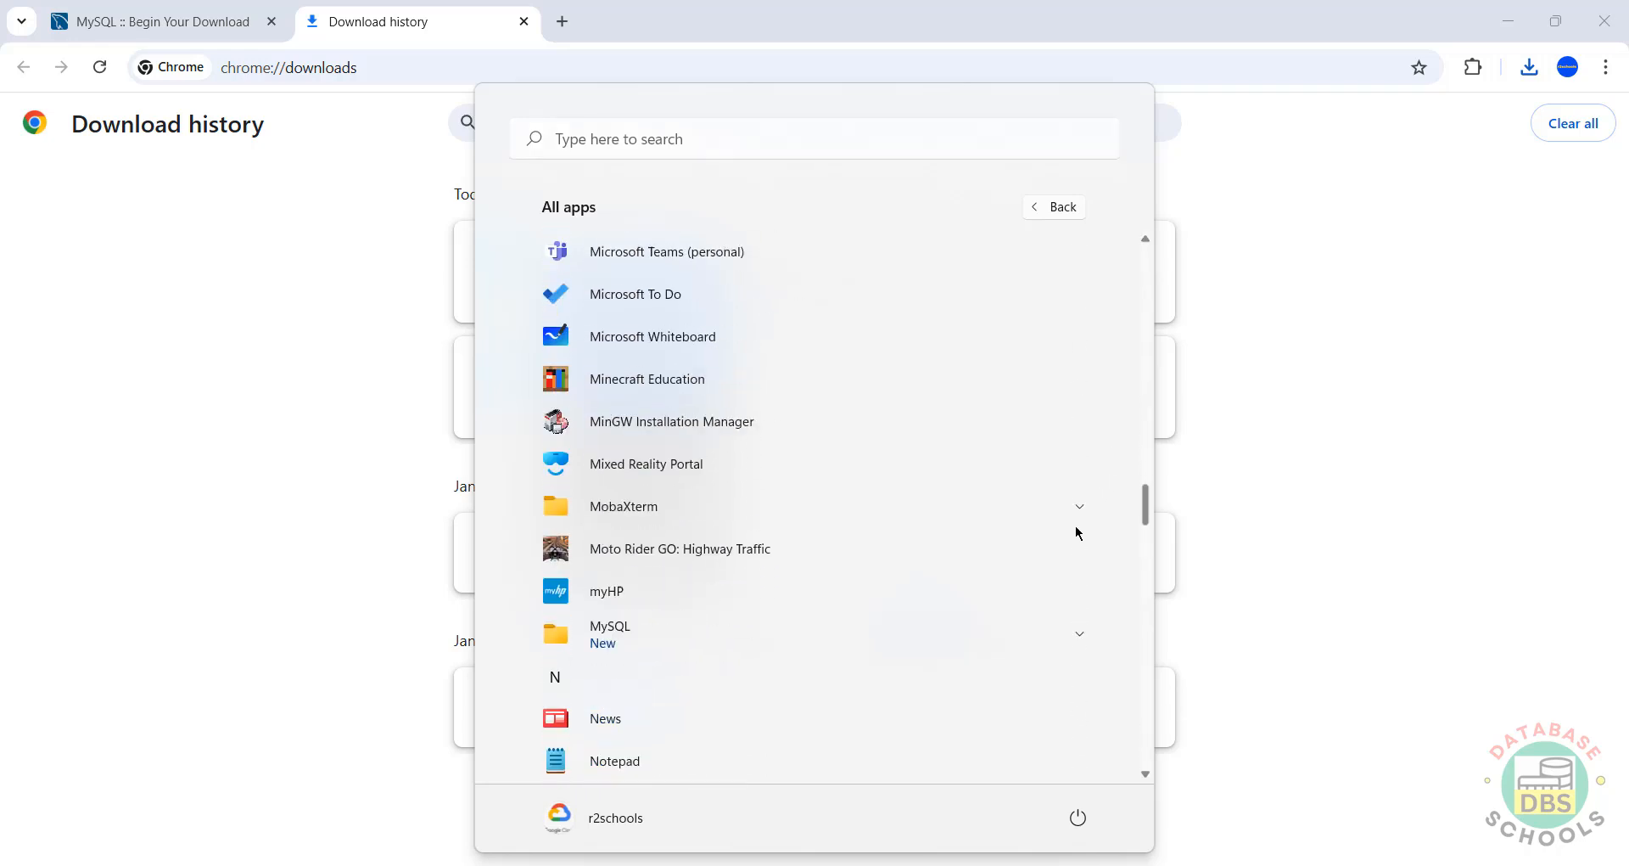
left_click(1076, 344)
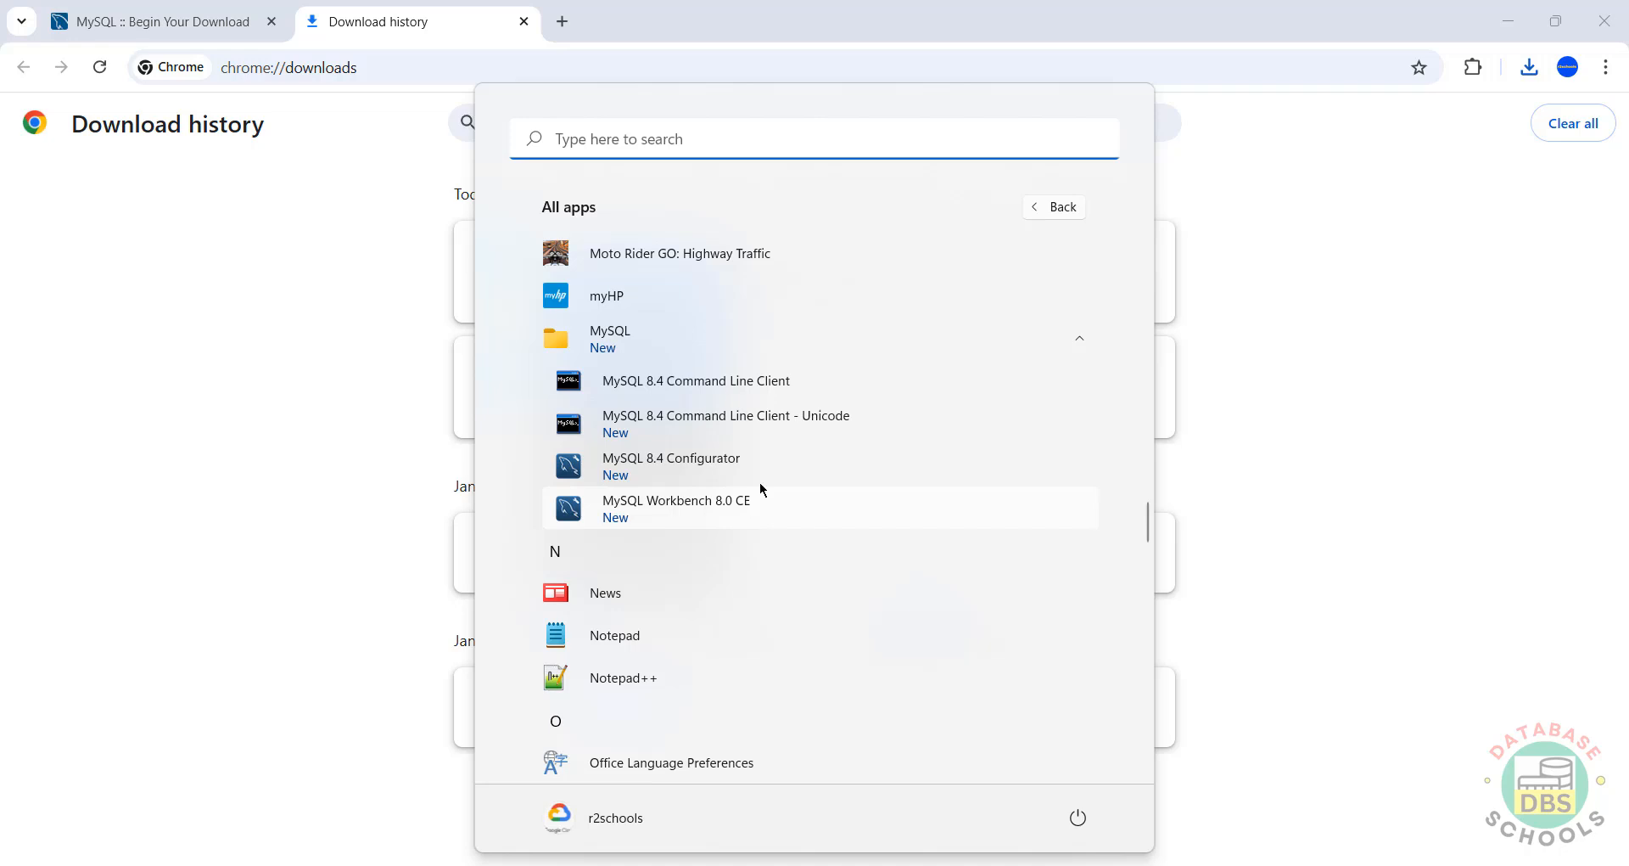
key("Escape")
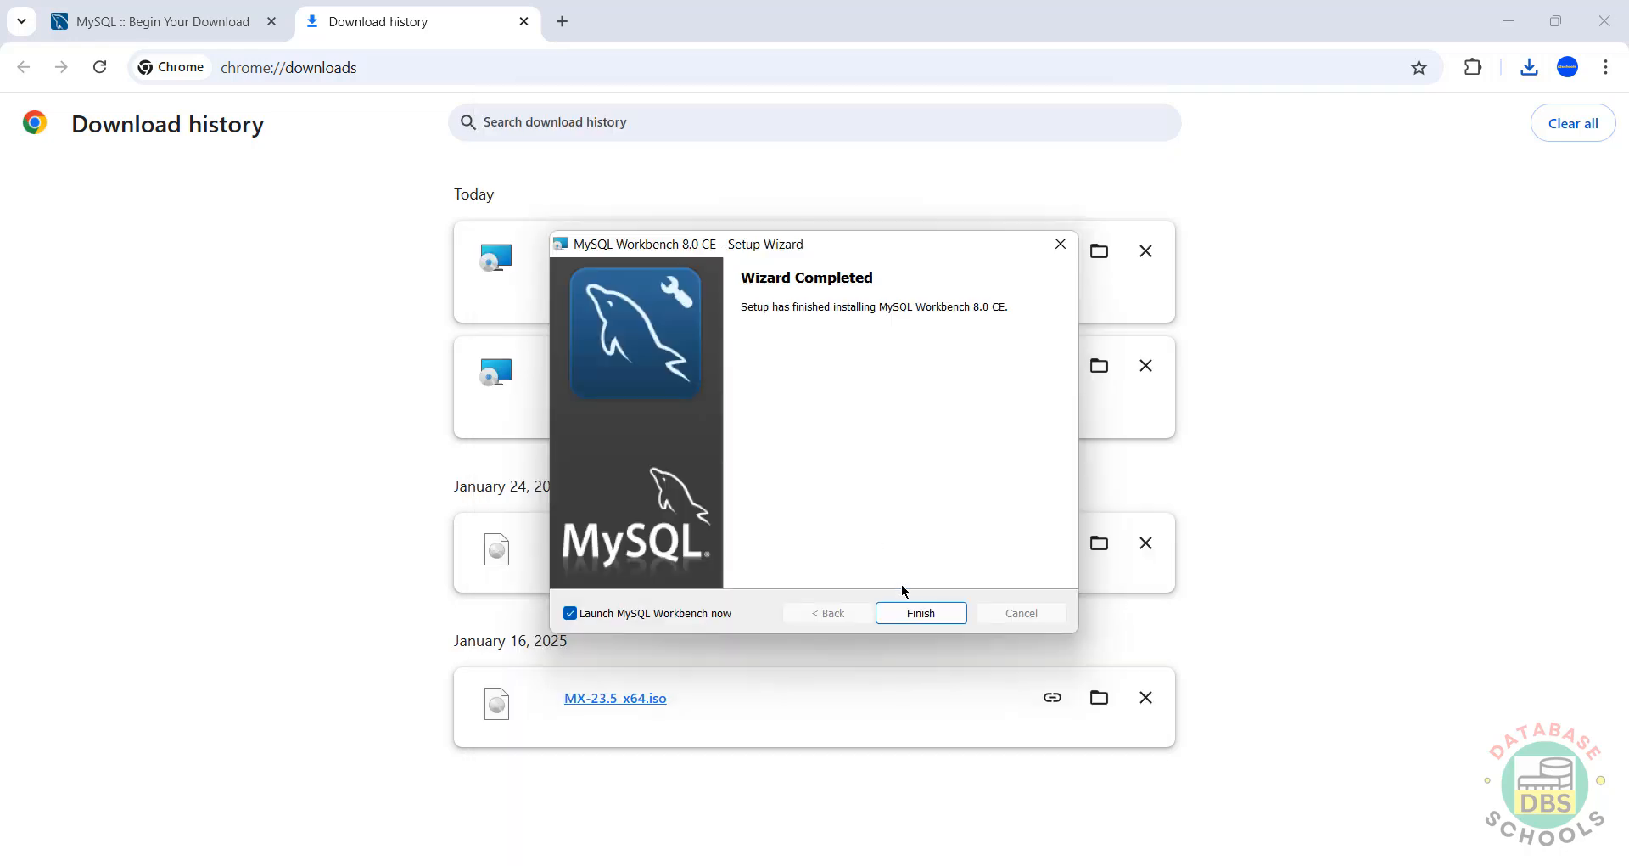
left_click(893, 615)
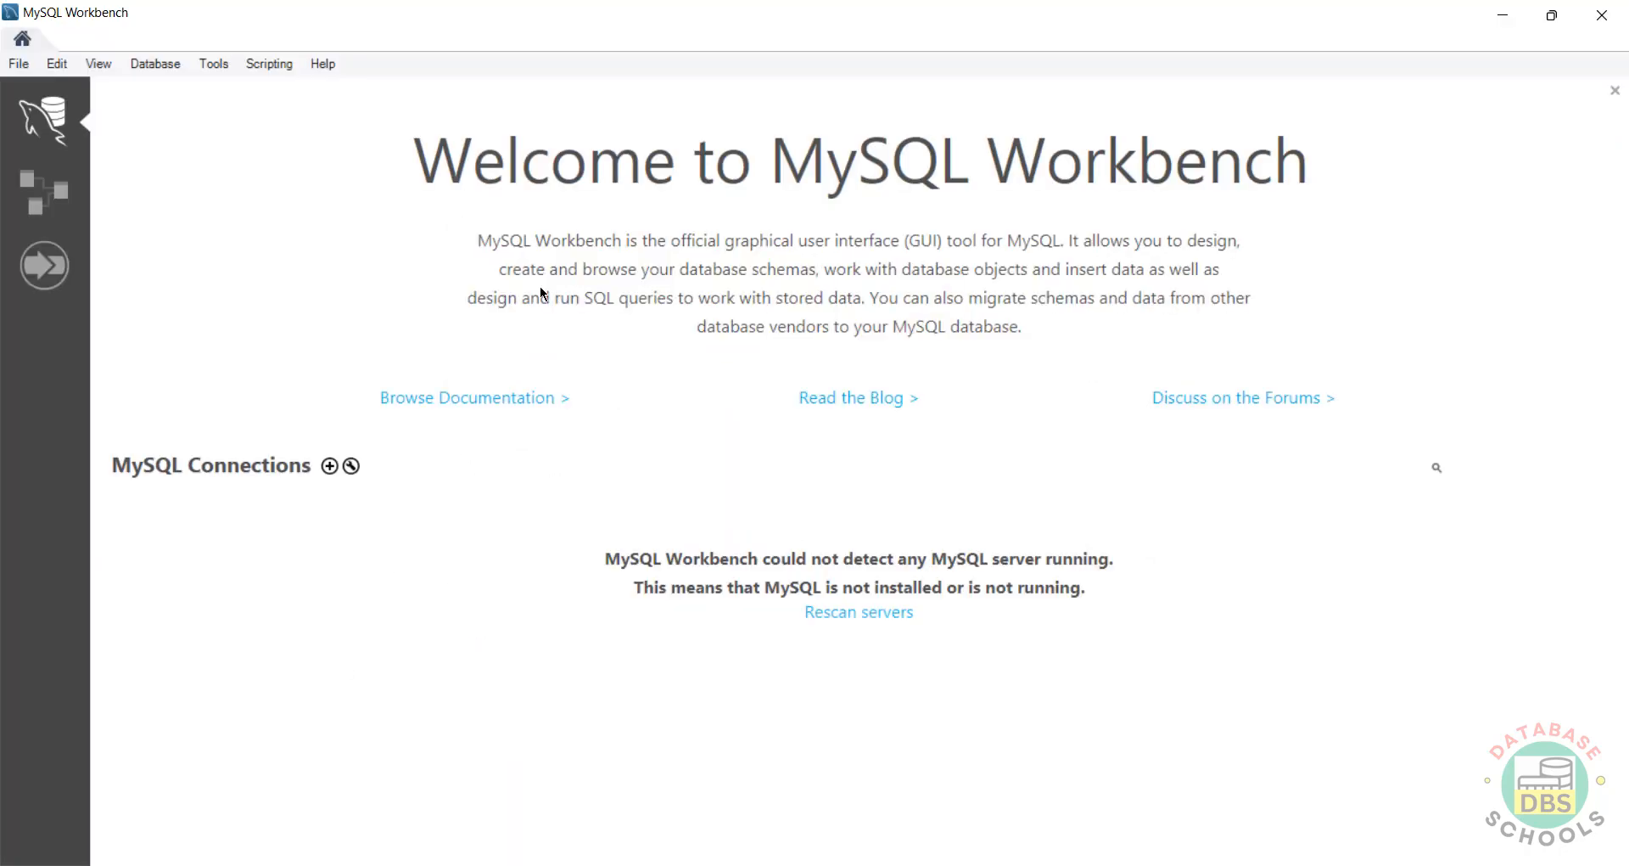
Step: Create a new connection named mysql844 at 127.0.0.1, storing the root password in the vault
left_click(326, 468)
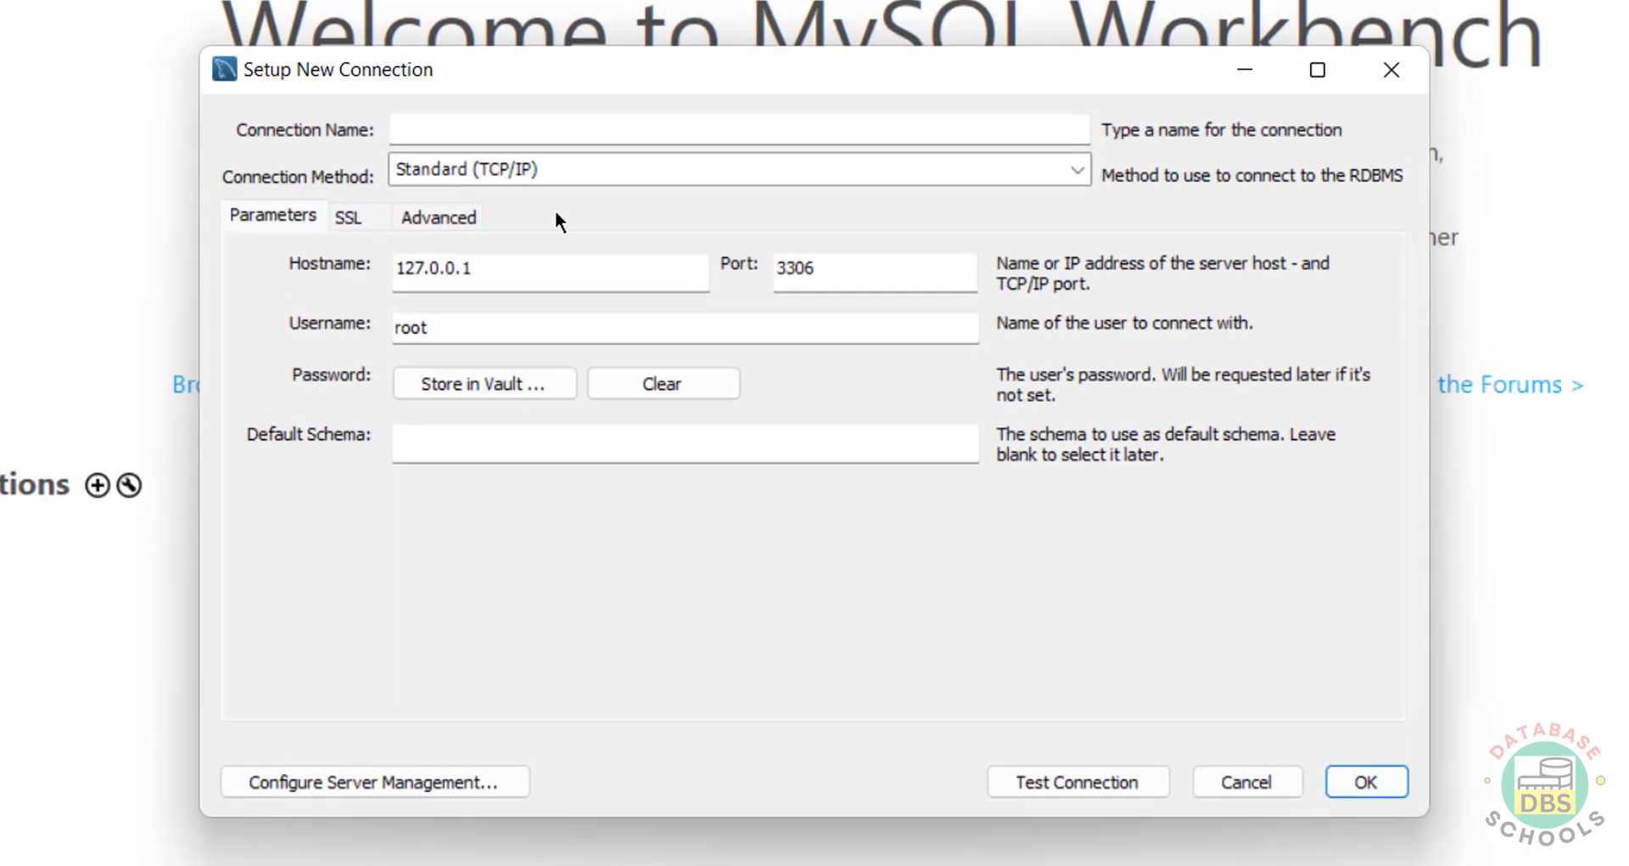
left_click(630, 121)
type("mysq")
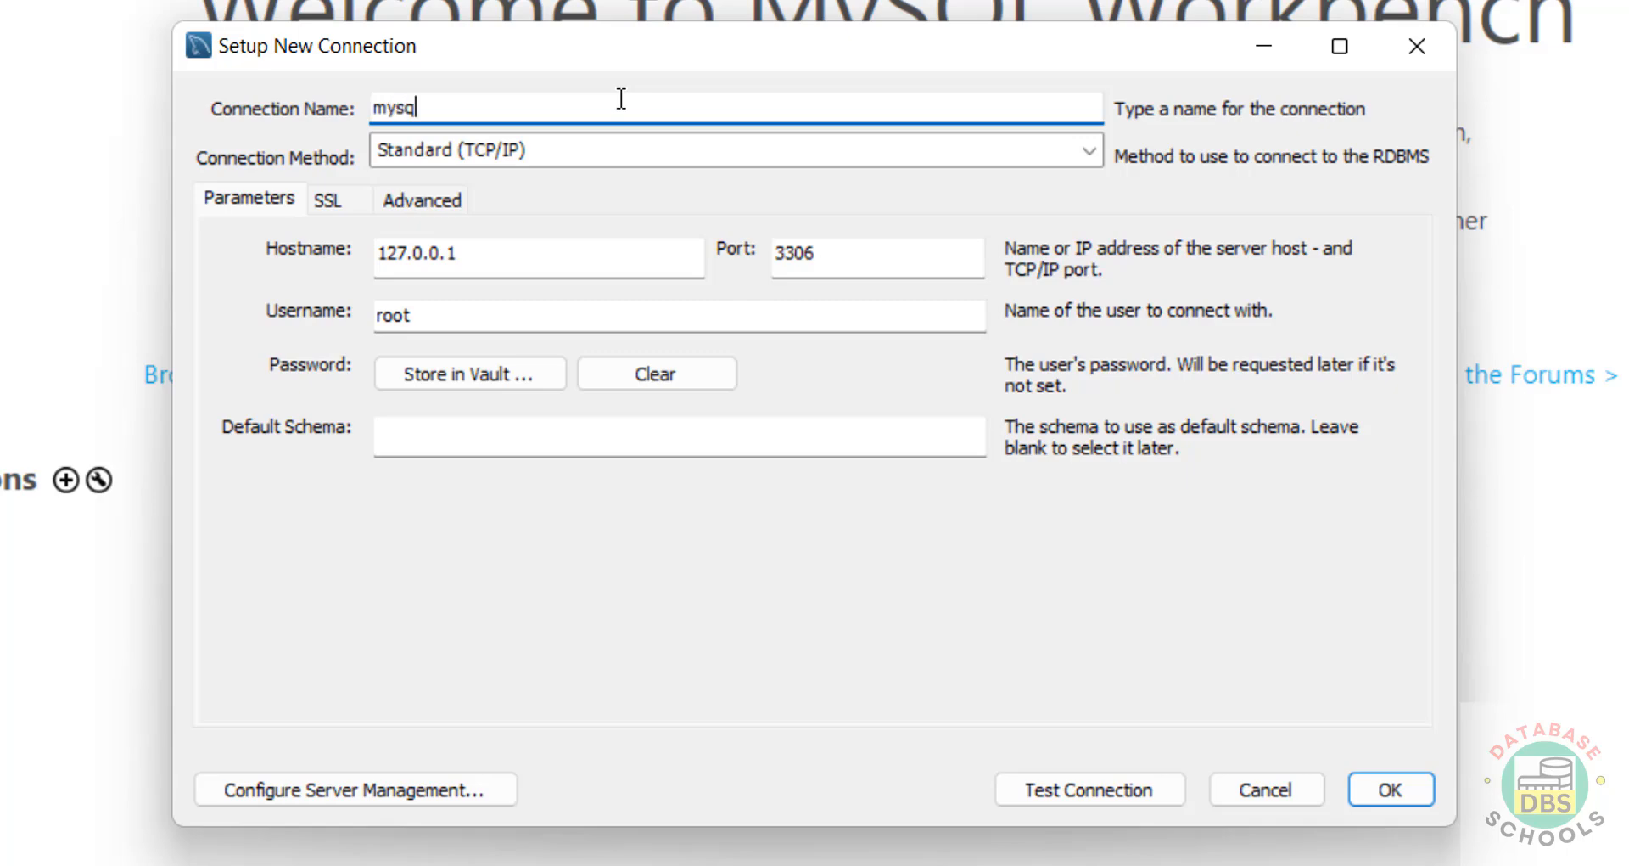
type("l844")
double_click(476, 249)
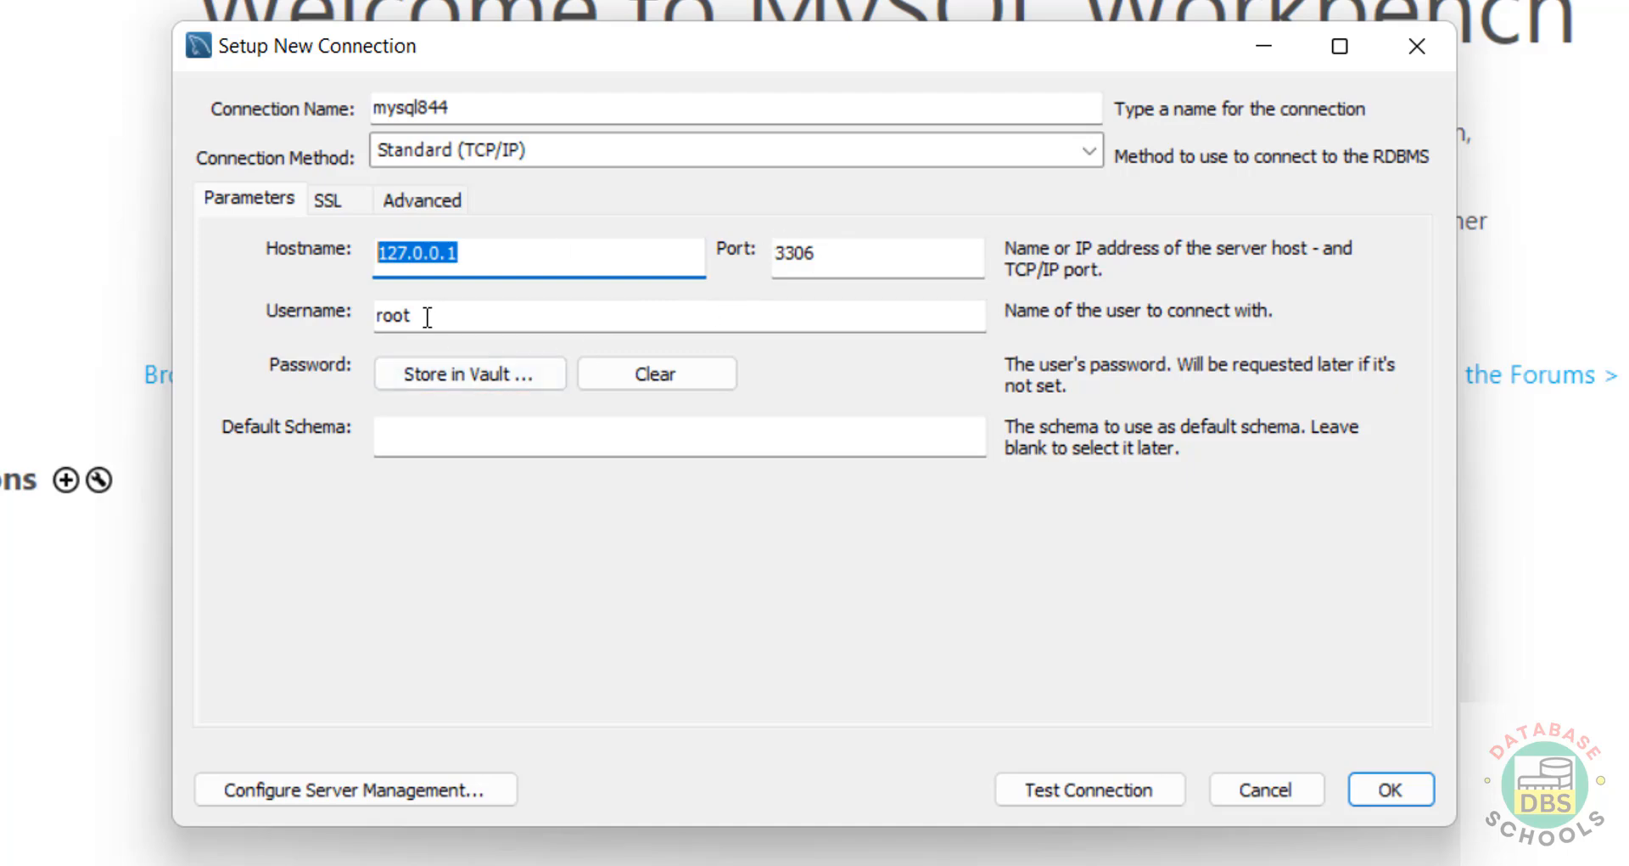
left_click(426, 374)
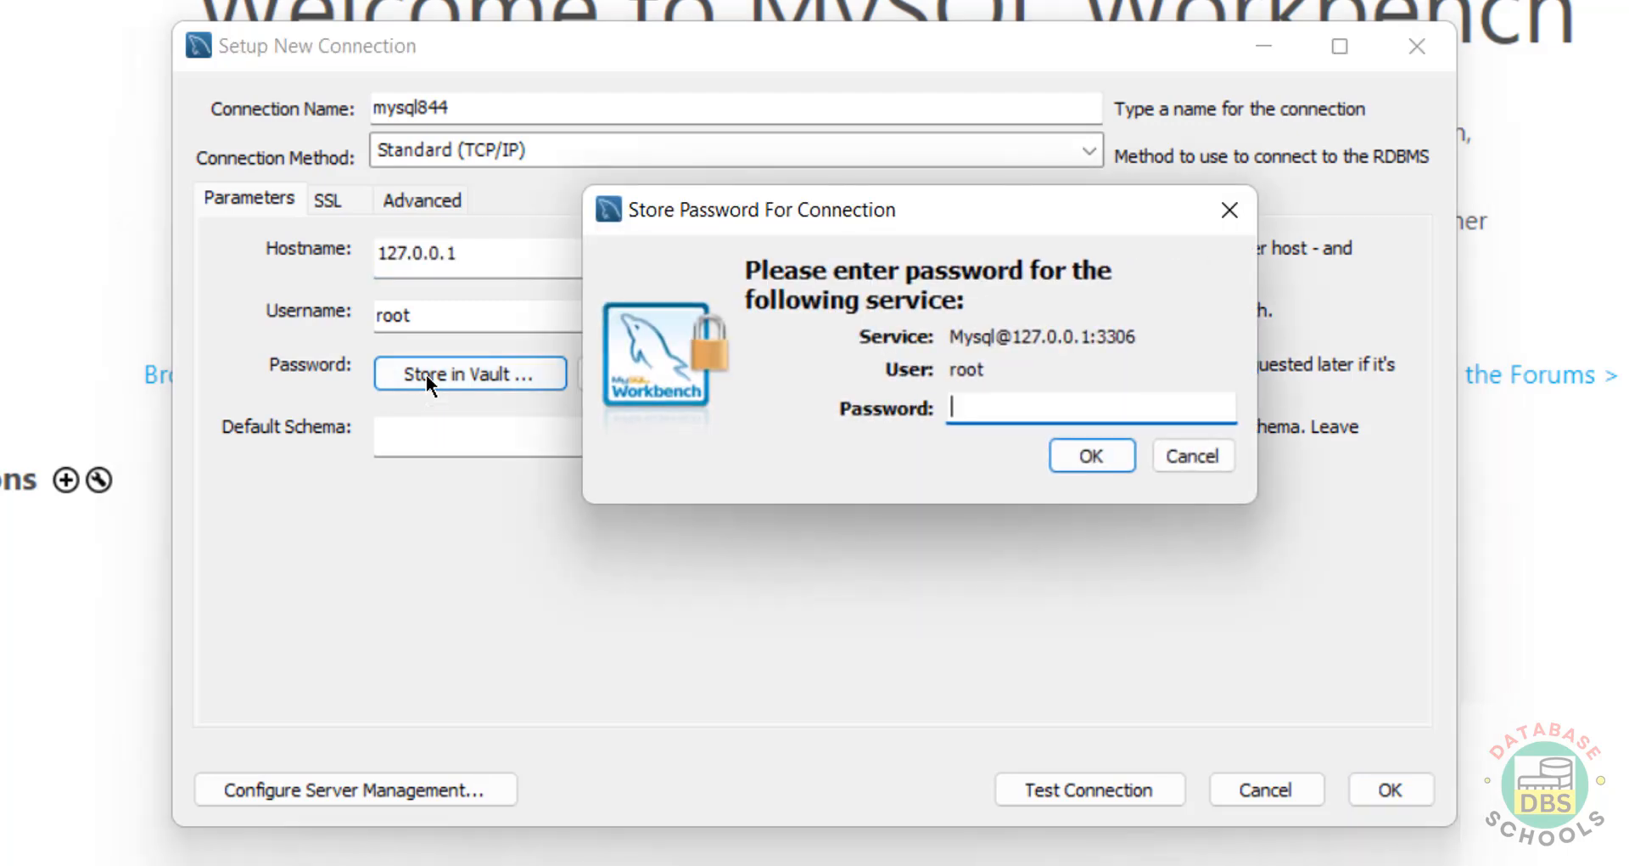
type("*********")
left_click(1077, 448)
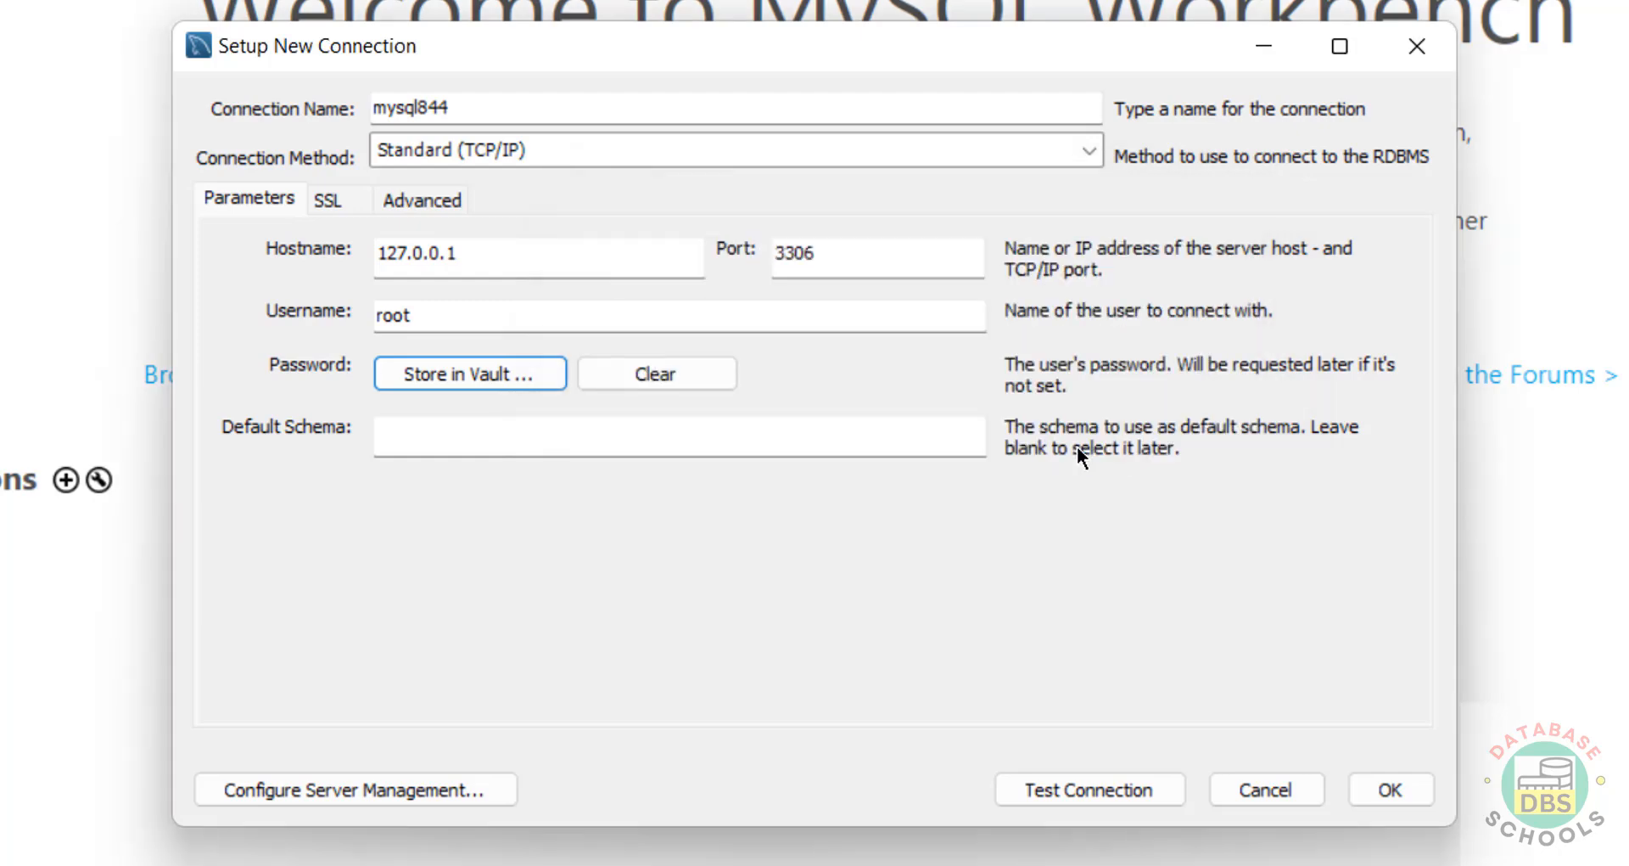
Step: Test the mysql844 connection despite the version warning and save it
left_click(1117, 786)
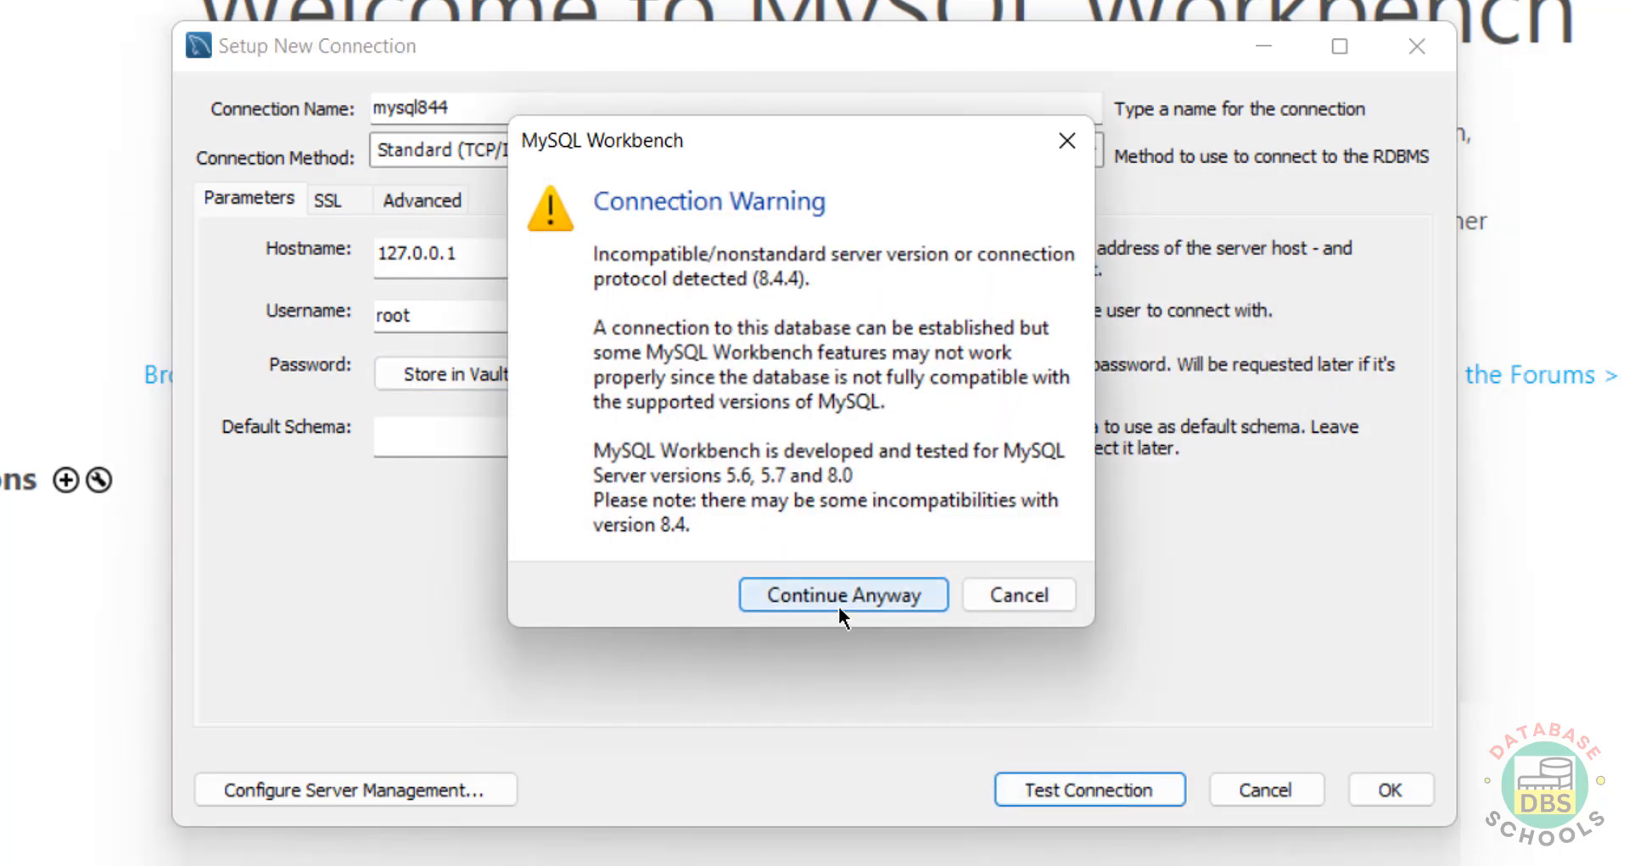
left_click(838, 595)
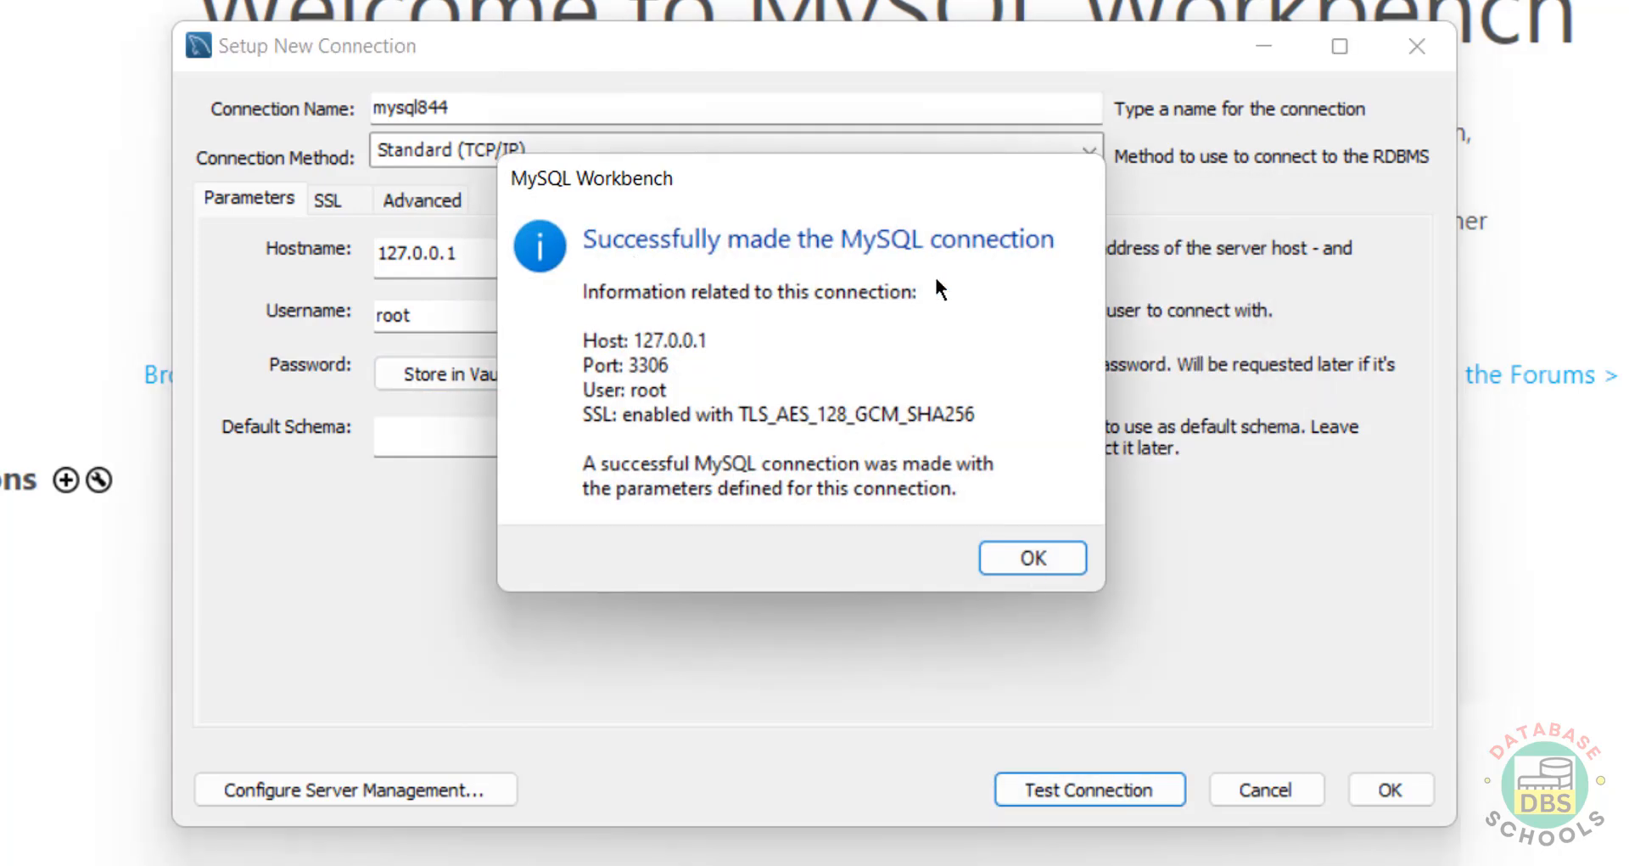
left_click(1040, 569)
left_click(1385, 789)
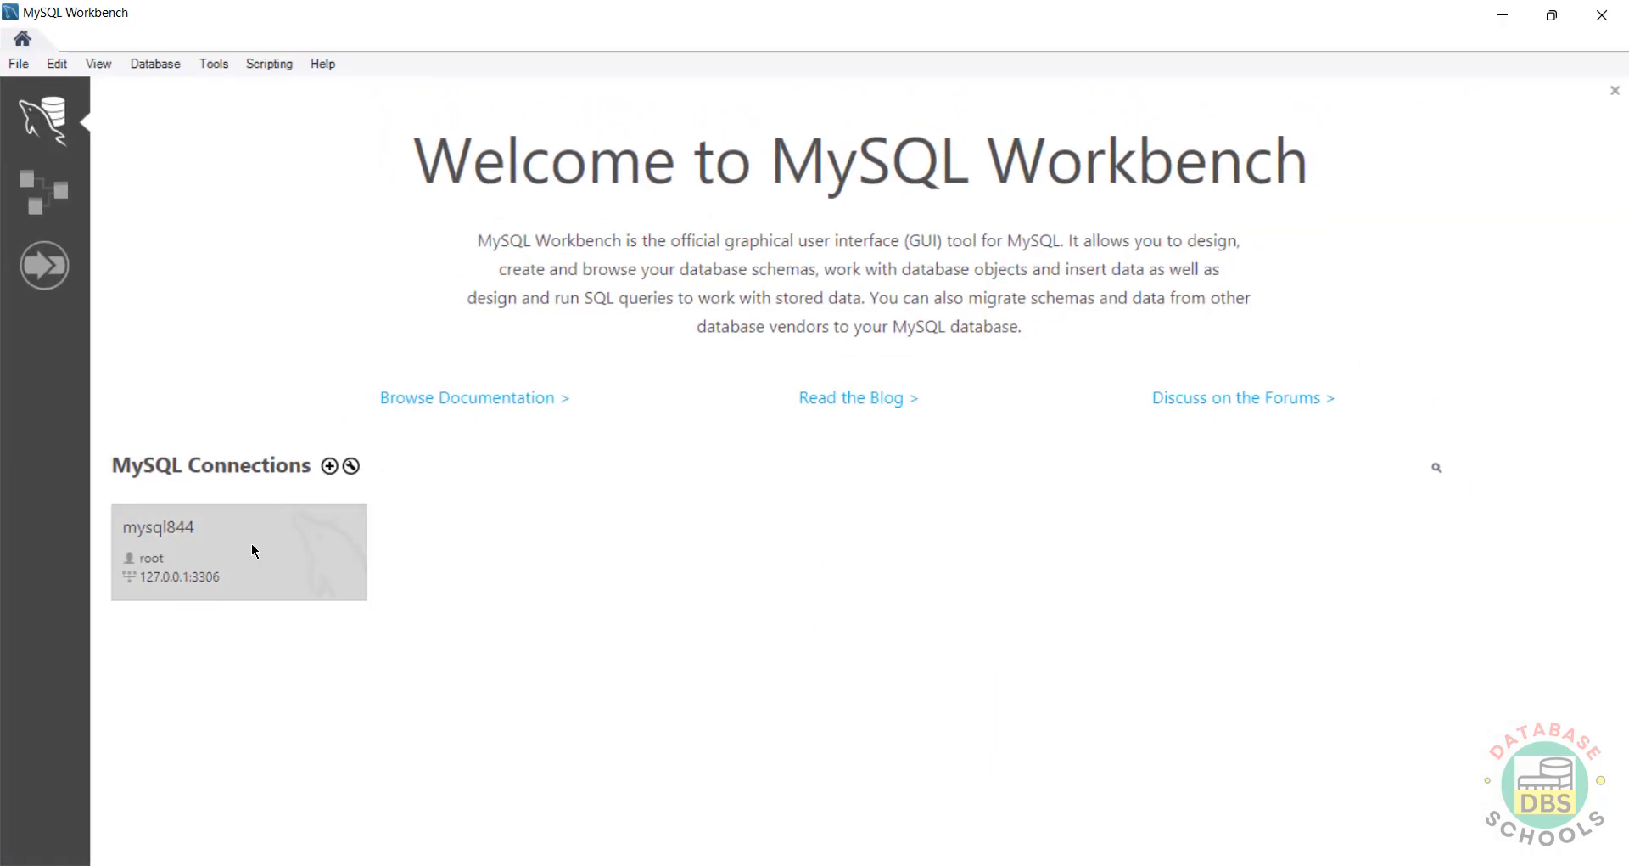
Step: Open the mysql844 session, showing the bank, sakila and sys schemas, then return to the Welcome page
left_click(247, 553)
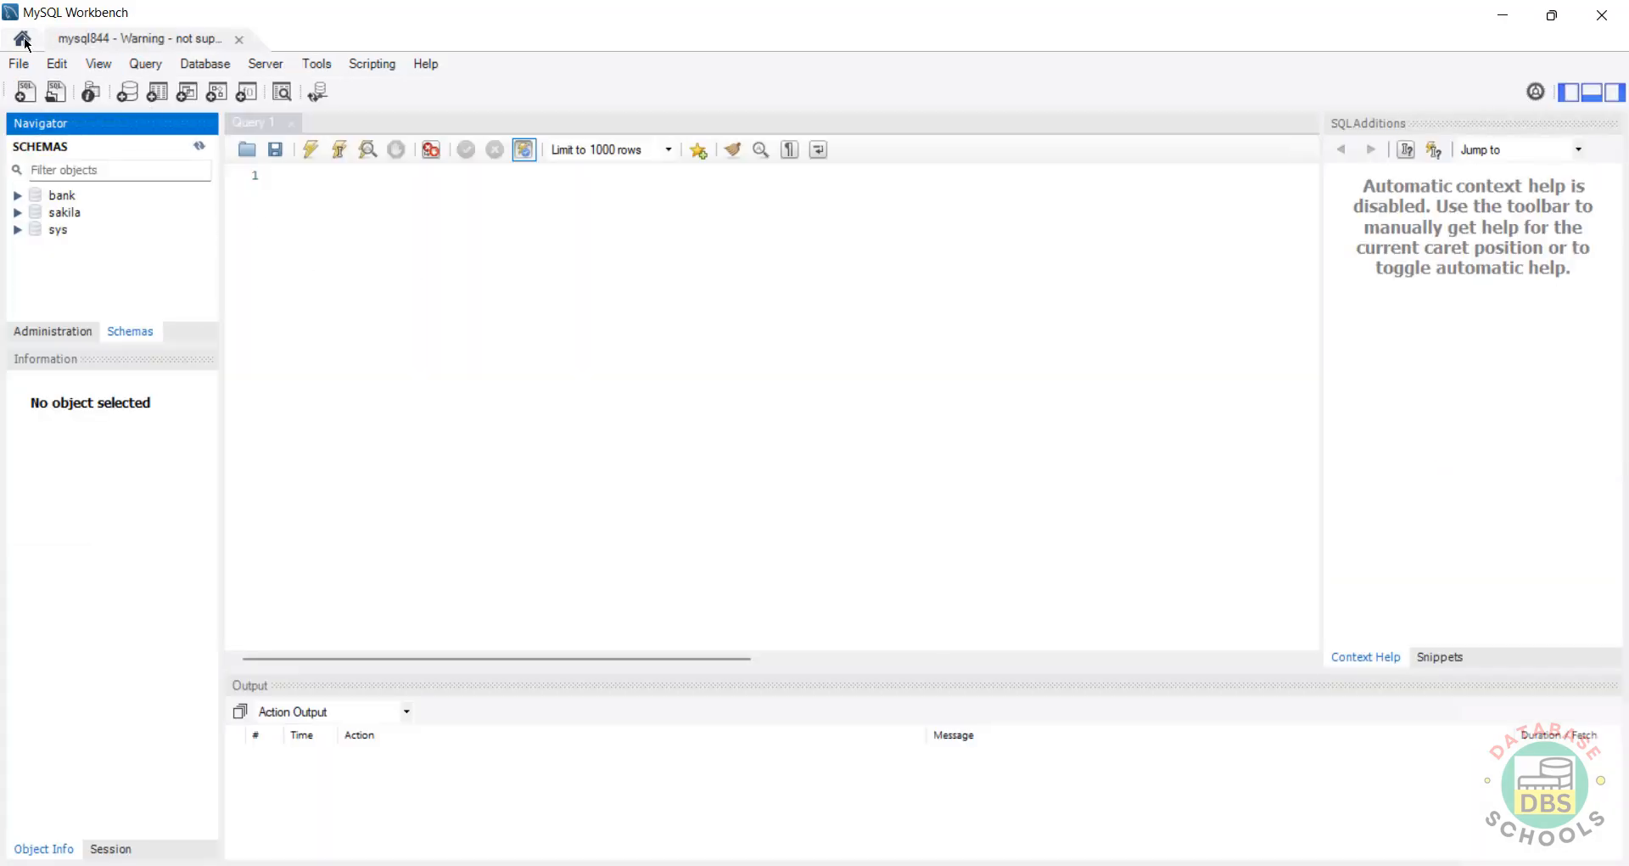
left_click(23, 40)
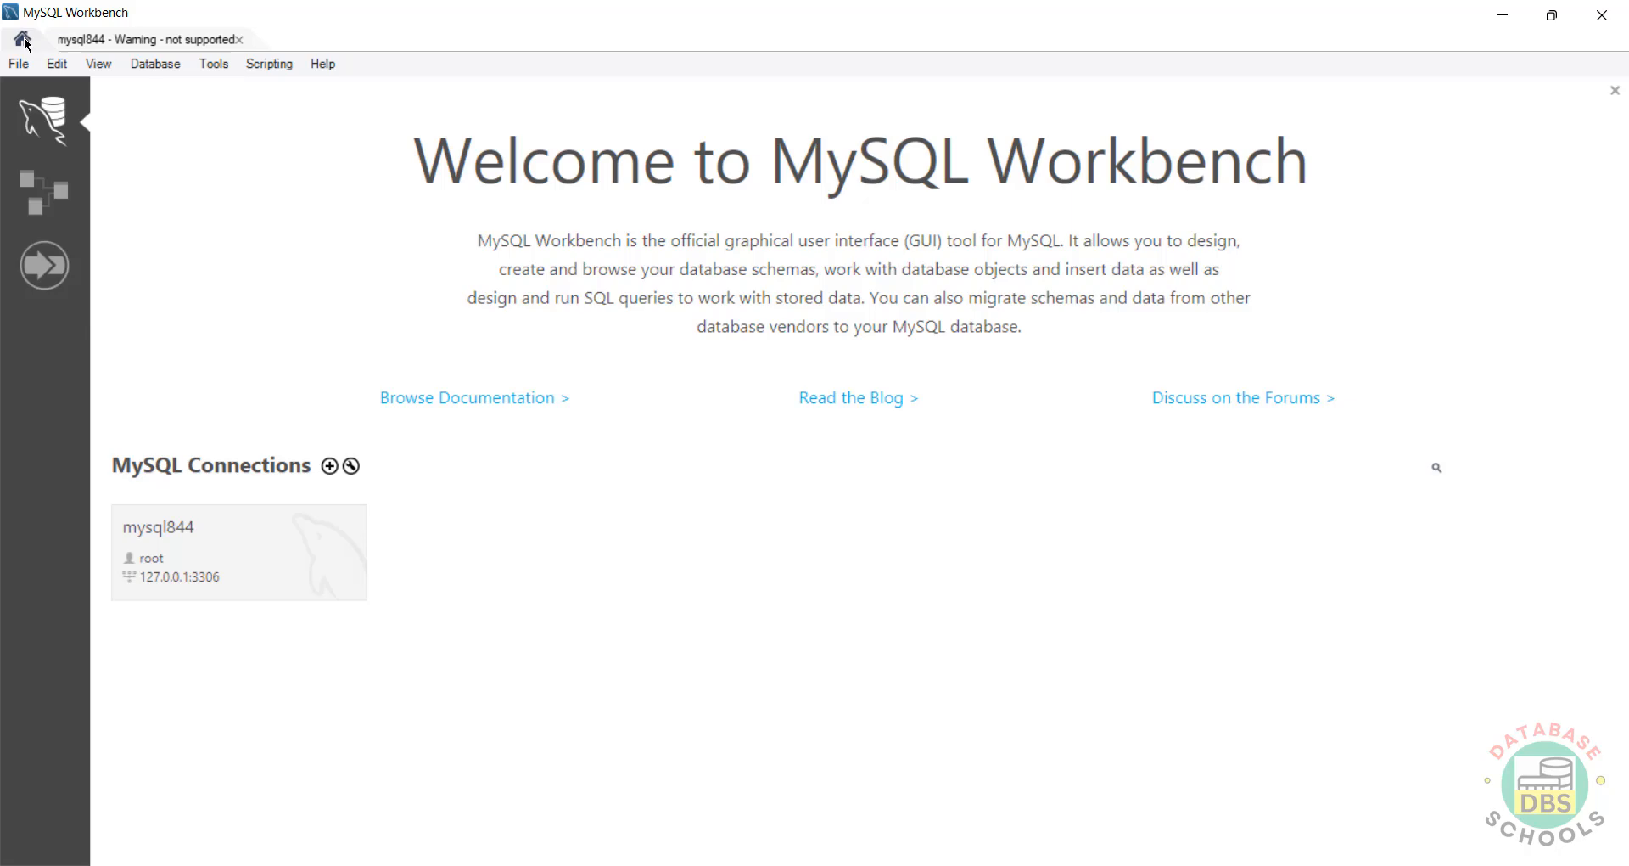
Step: Create a connection named mysql844james with username james and its password stored in the vault
left_click(330, 466)
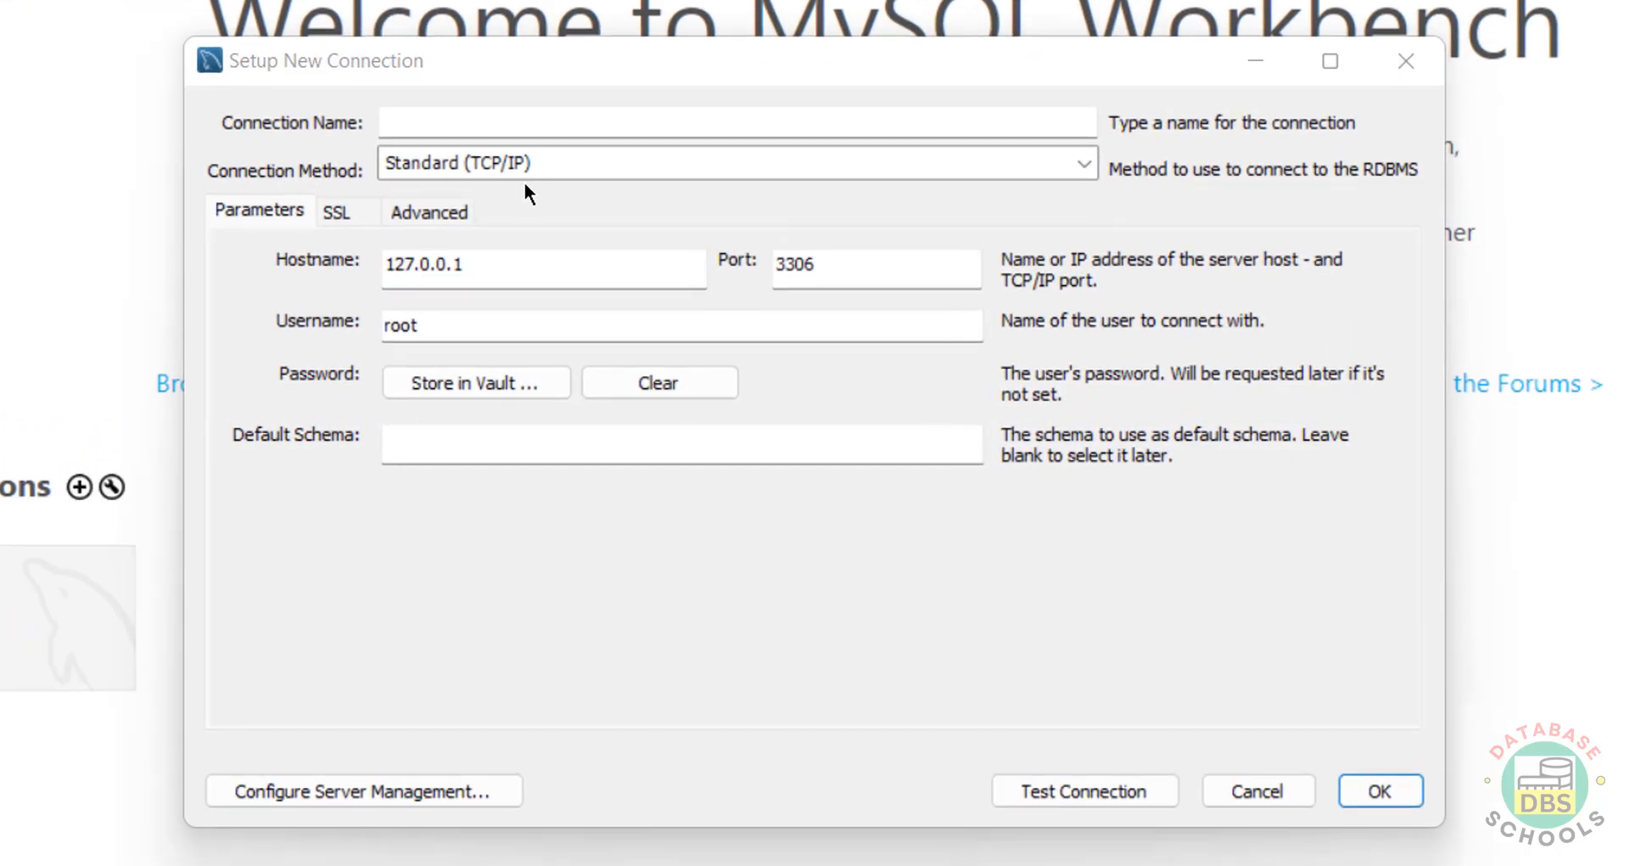
left_click(560, 111)
type("mysql")
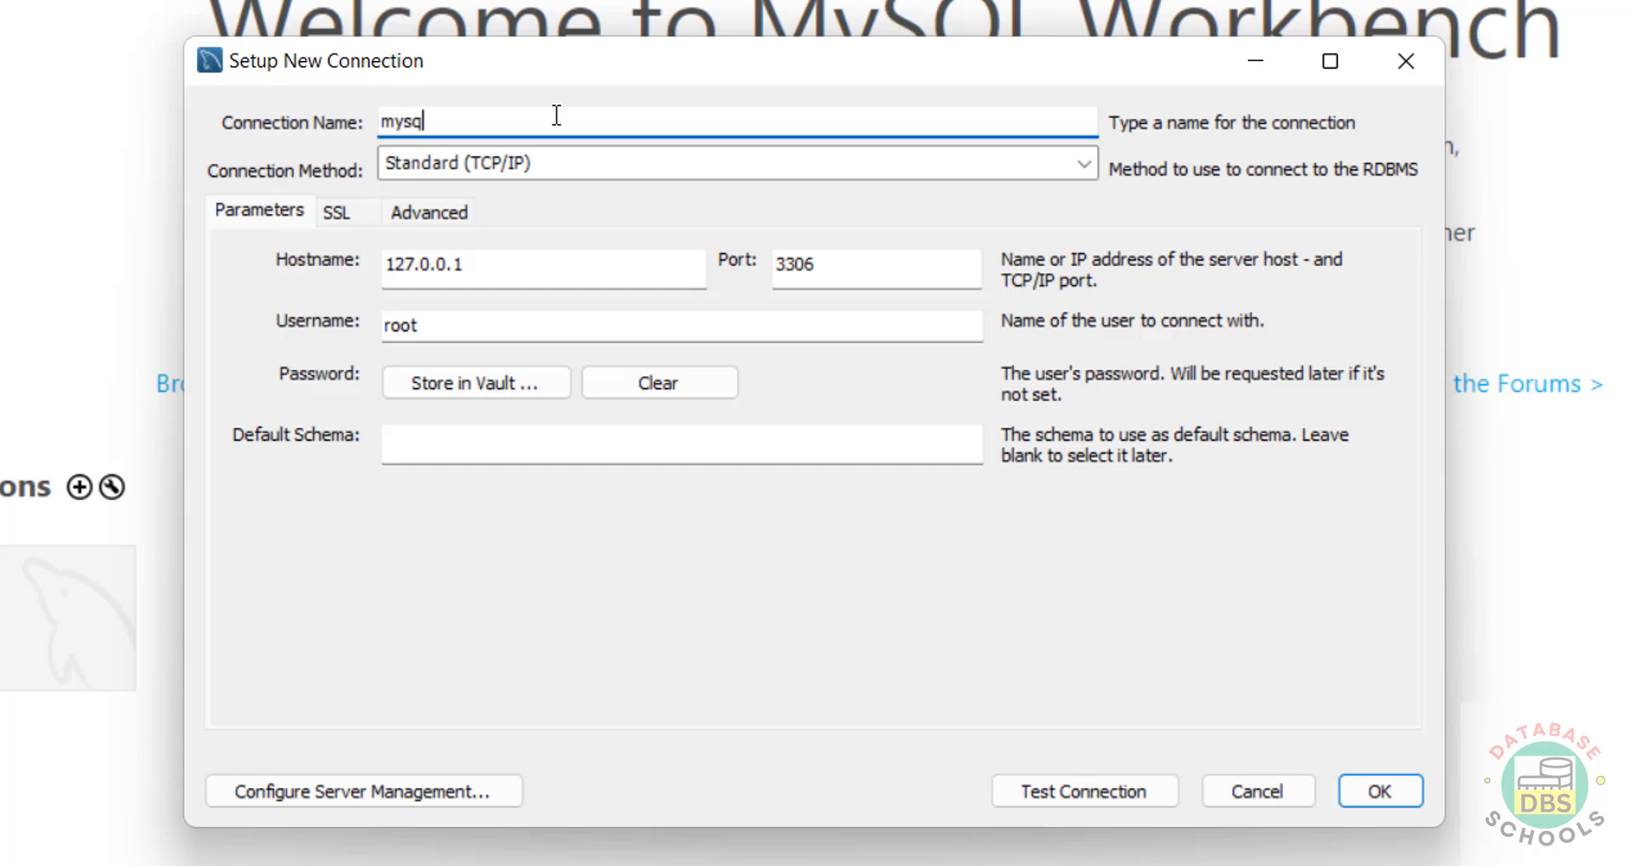
type("844james")
double_click(514, 336)
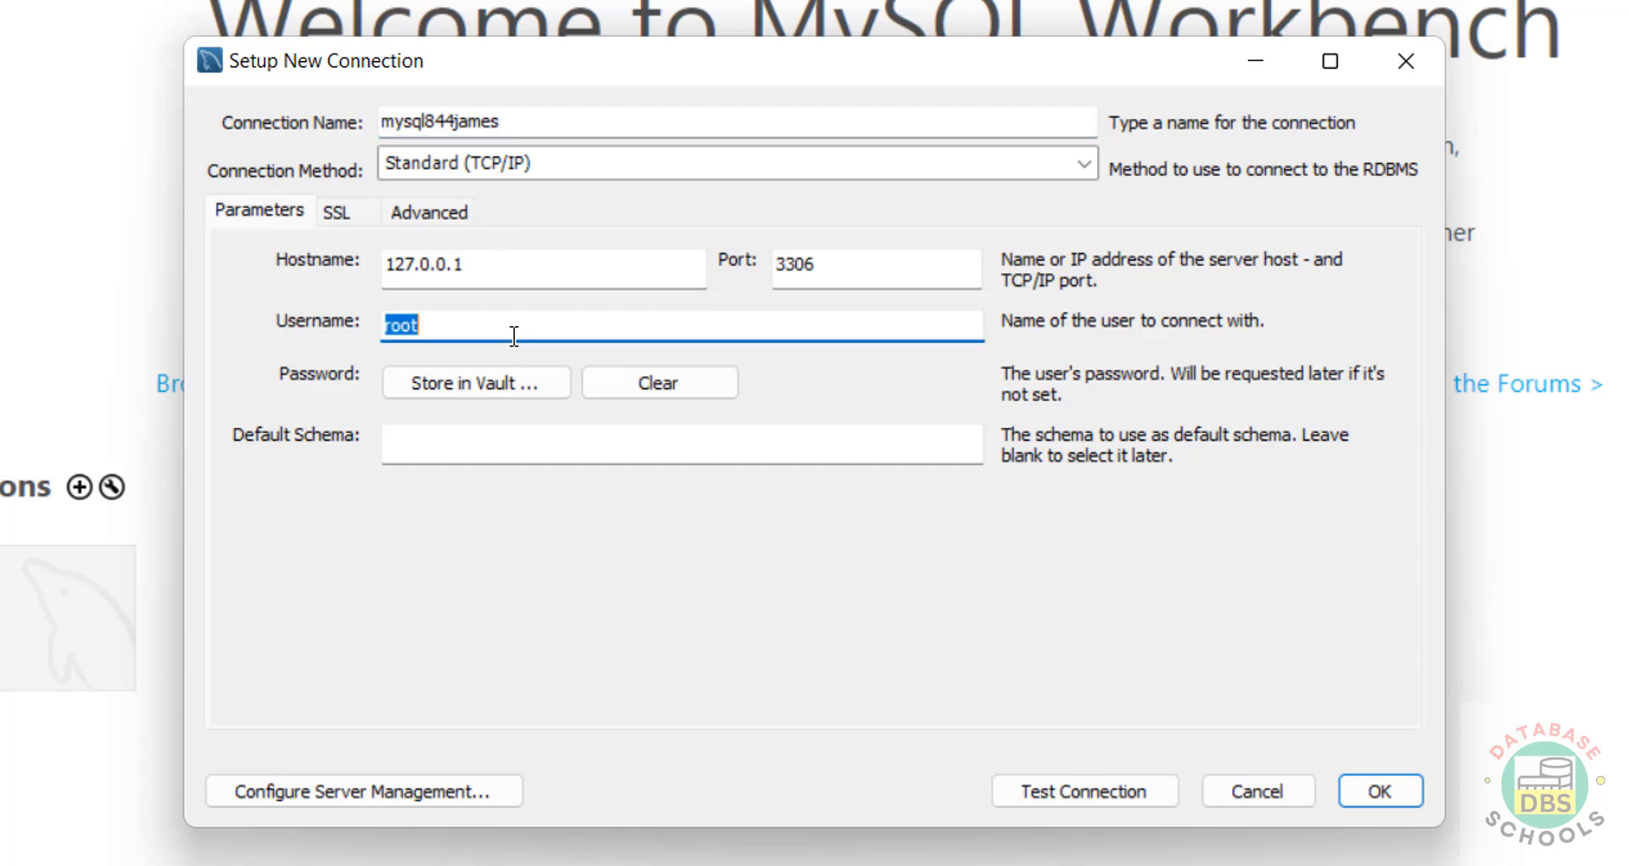
type("james")
left_click(493, 399)
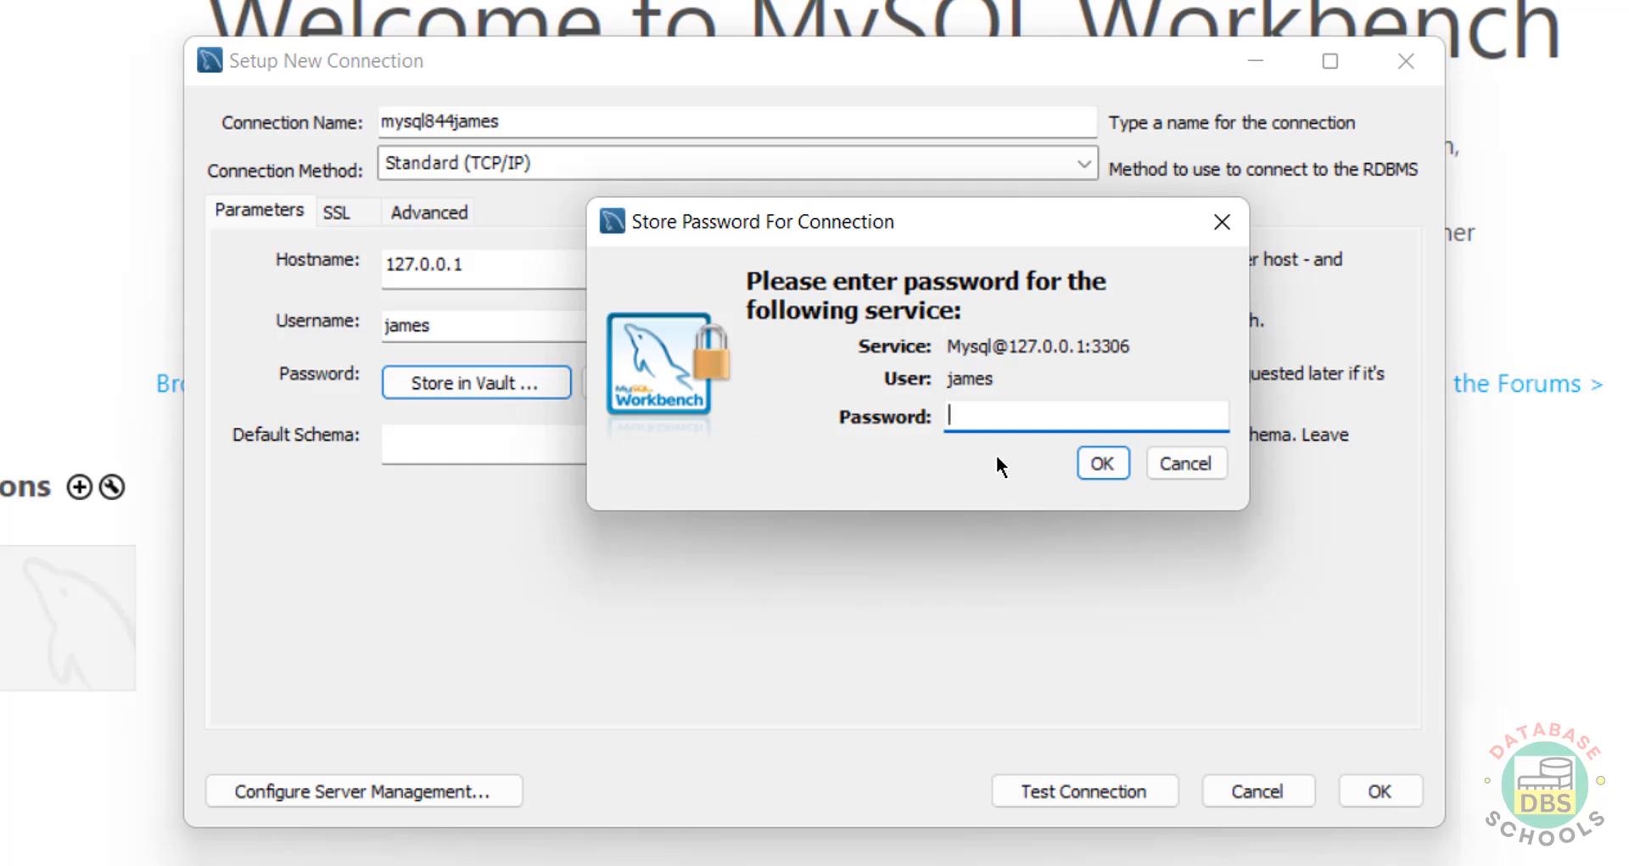
type("*********")
left_click(1102, 464)
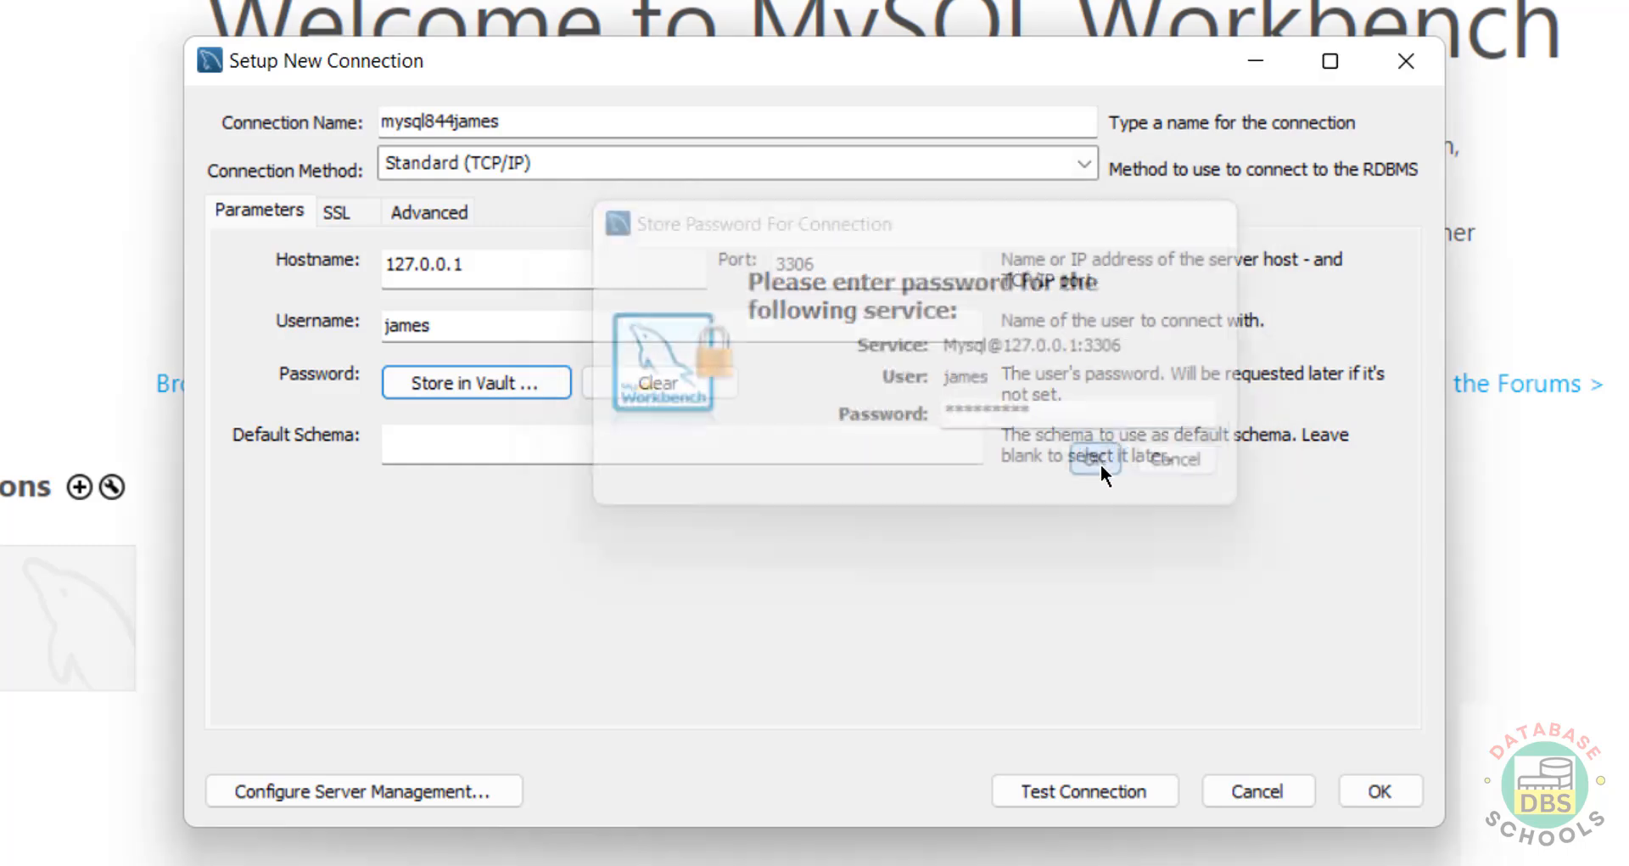
Step: Test the mysql844james connection past the version warning, save it, and open it
left_click(1031, 791)
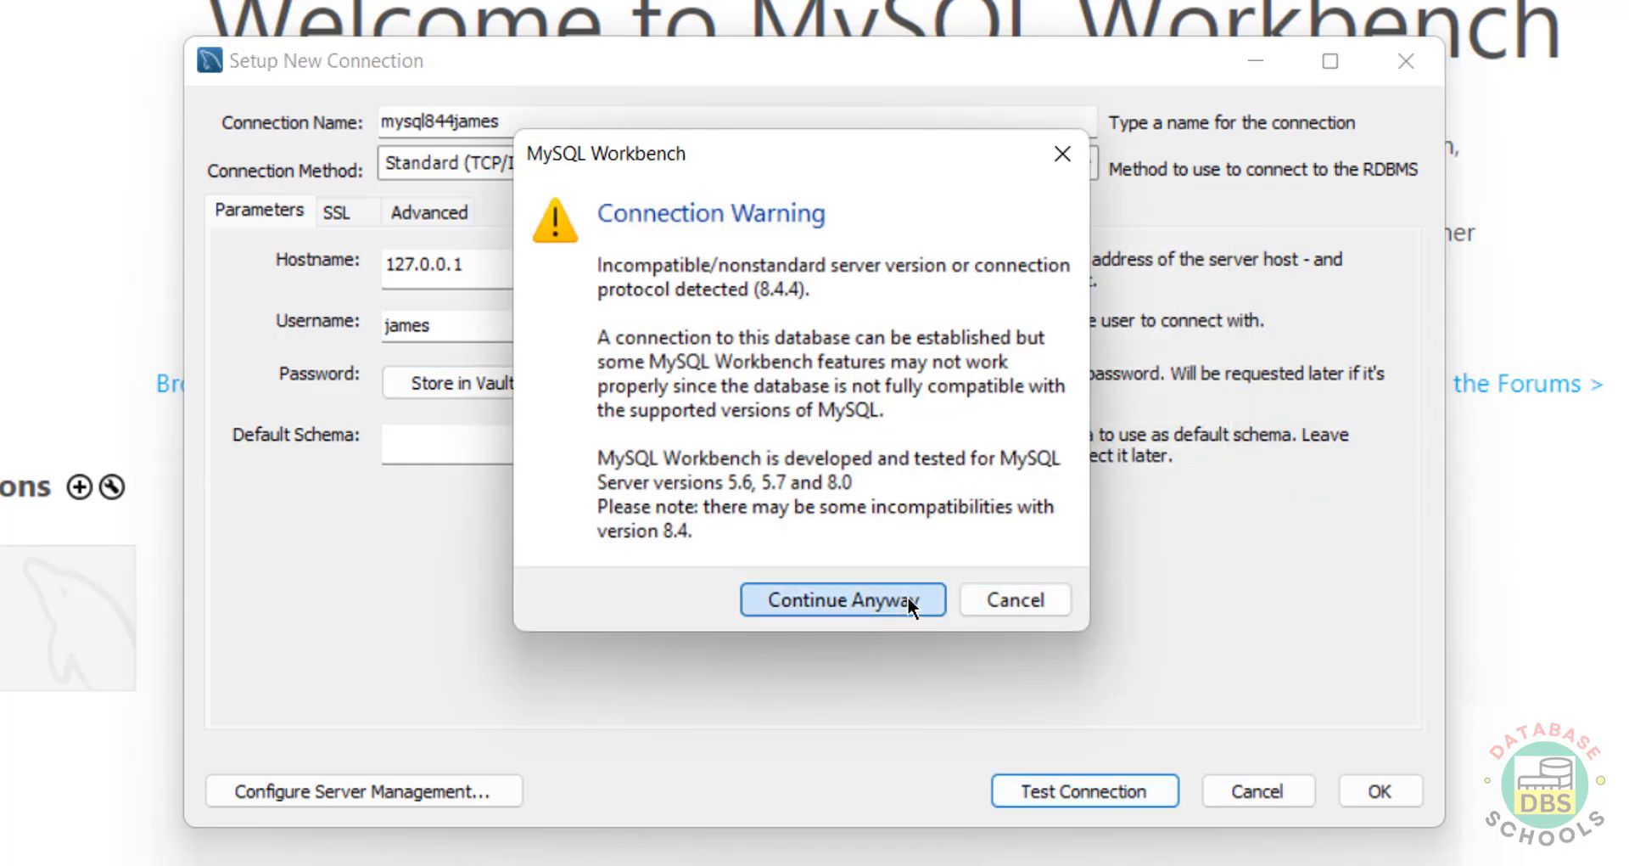
left_click(908, 596)
left_click(1022, 560)
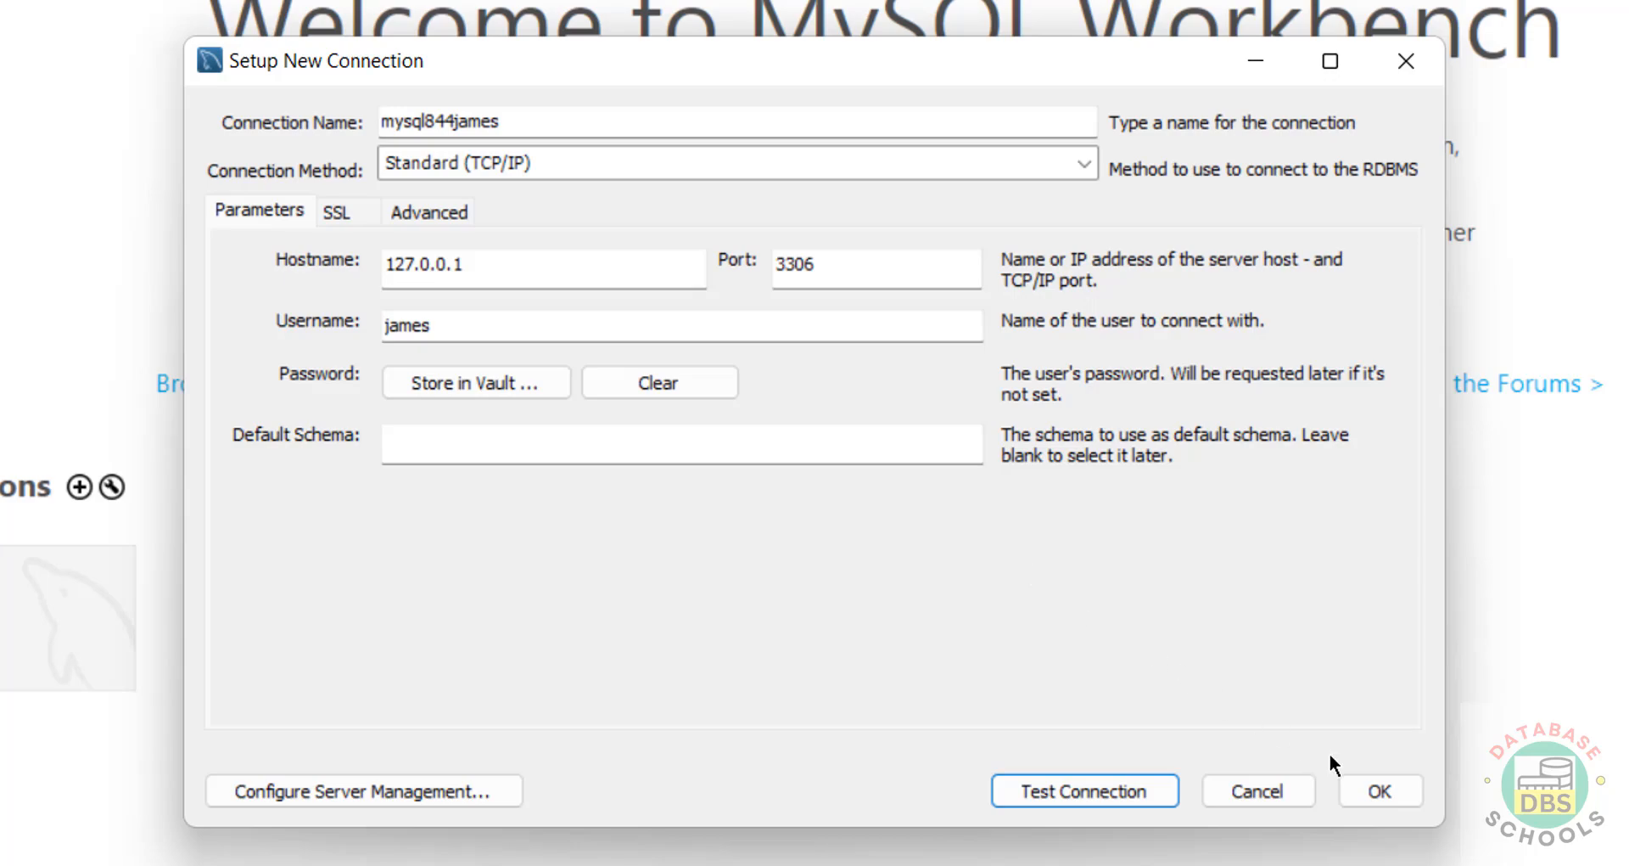
left_click(1363, 784)
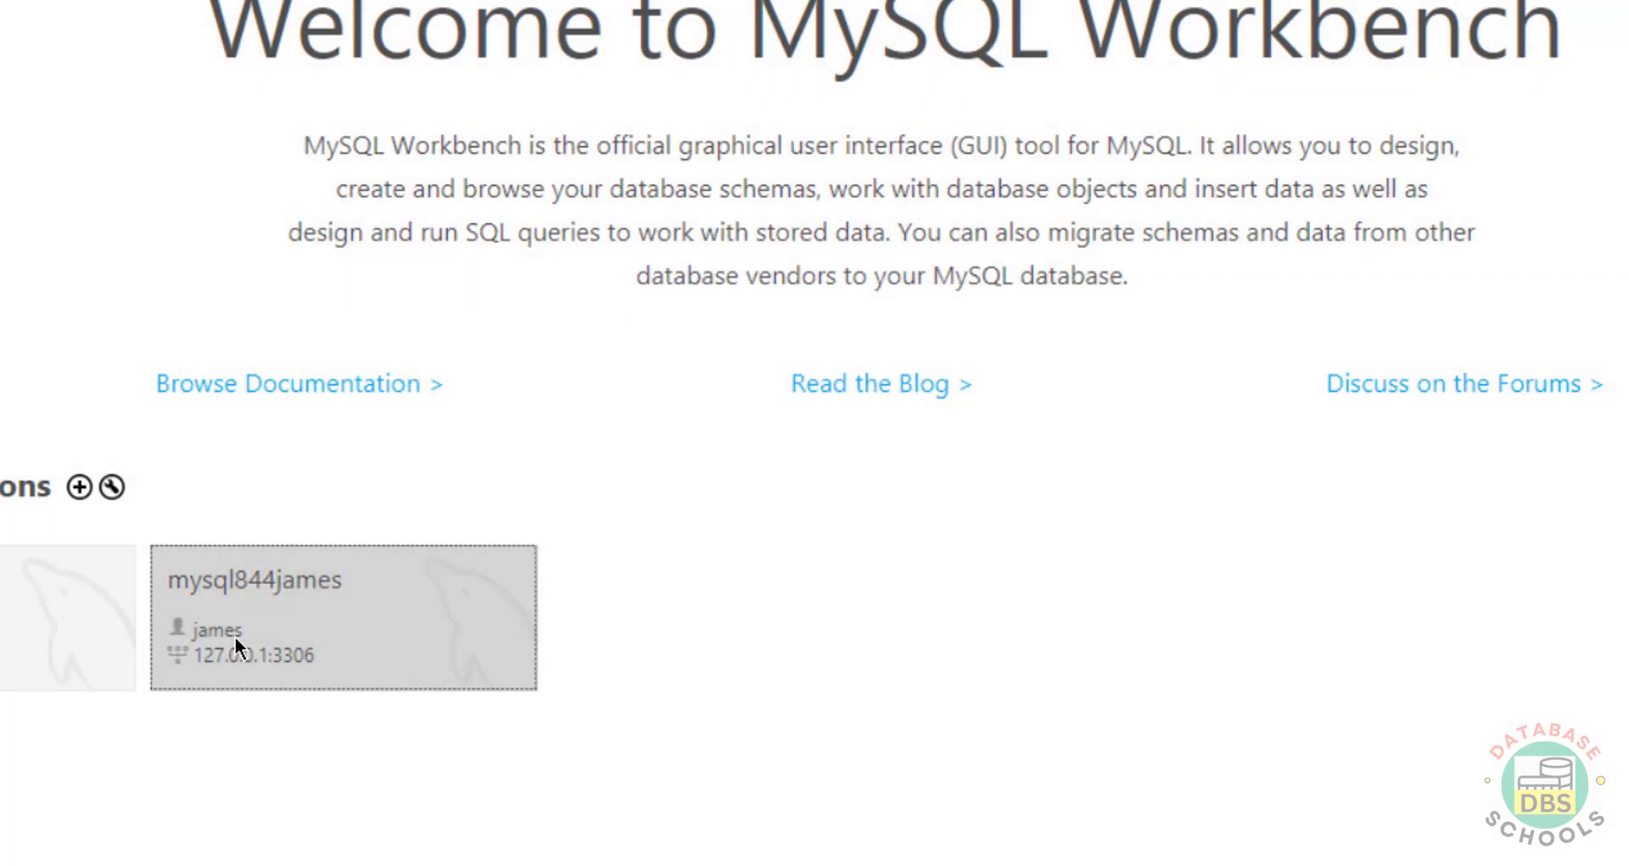
left_click(234, 634)
Step: Connect as james past the version warning and compare its empty schema list with the mysql844 session
left_click(896, 601)
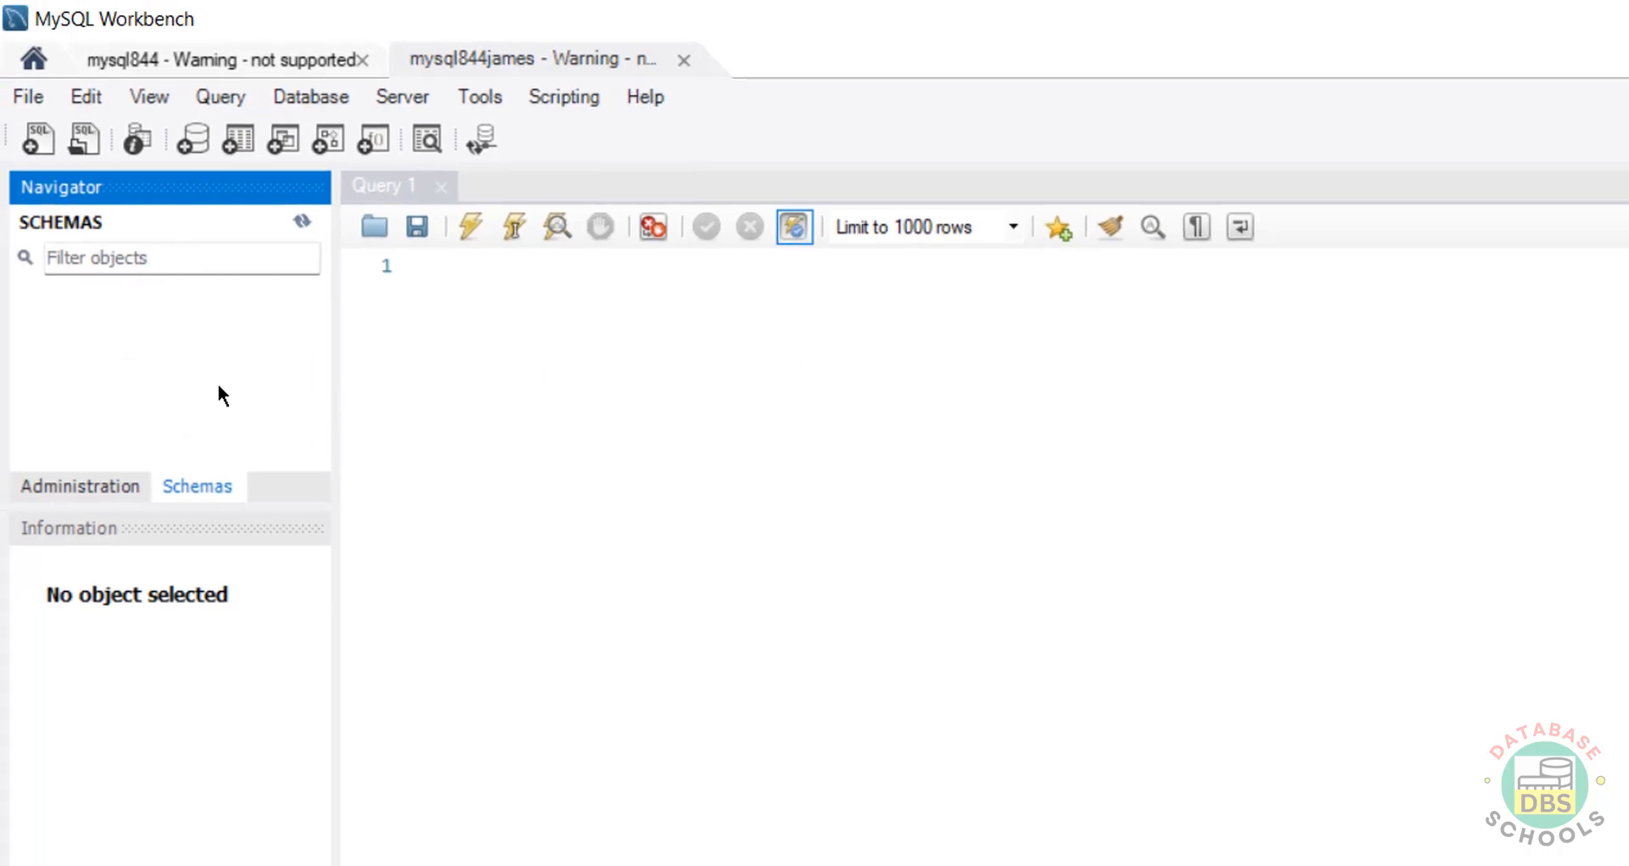
left_click(274, 60)
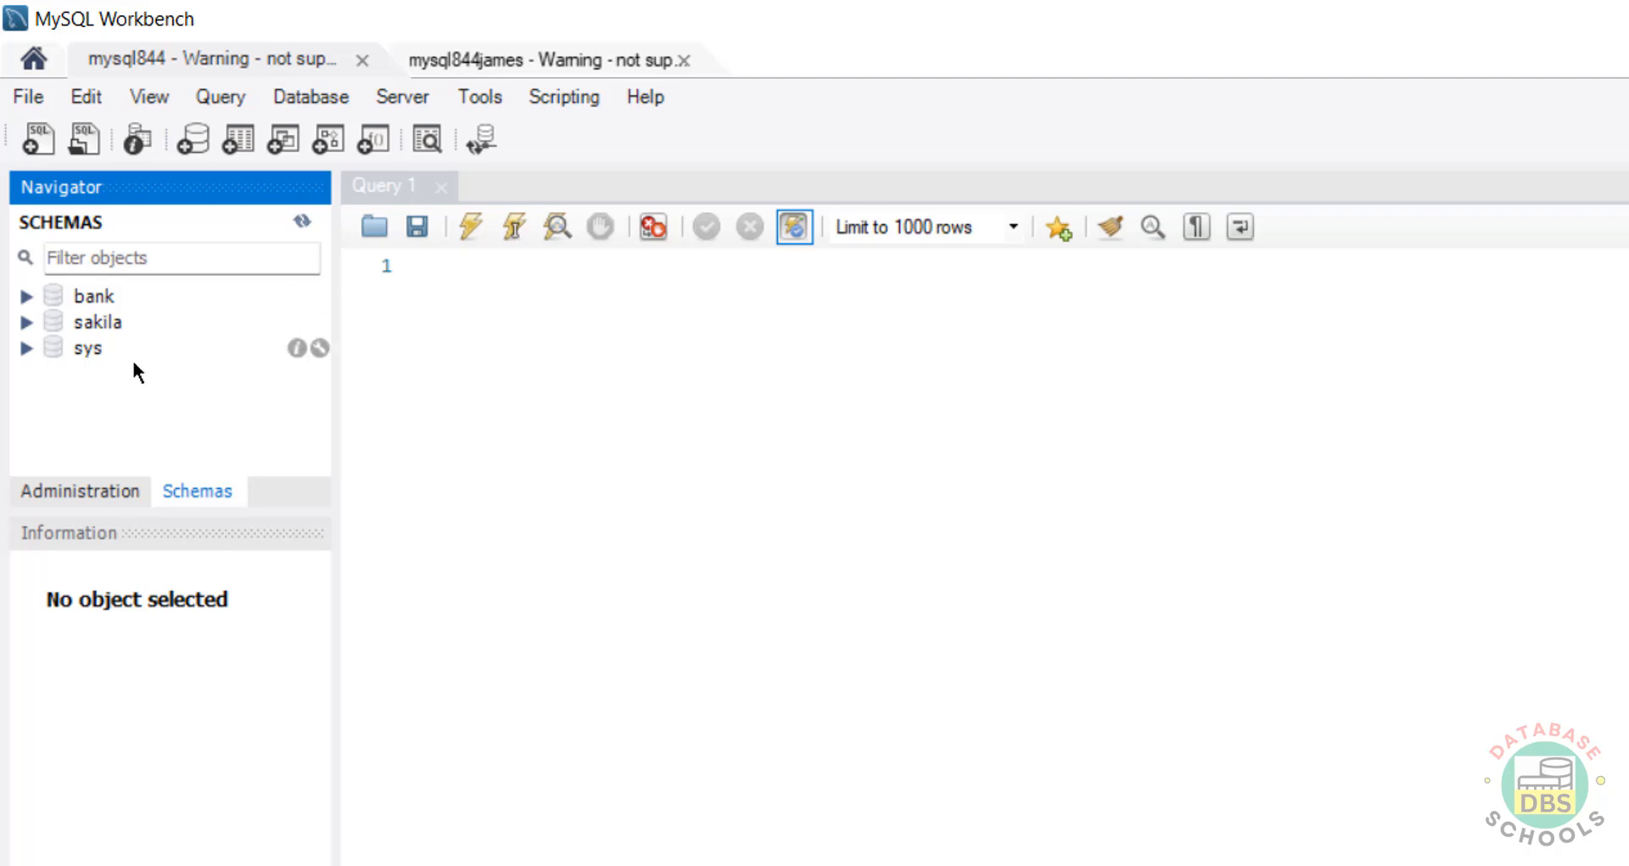
left_click(527, 52)
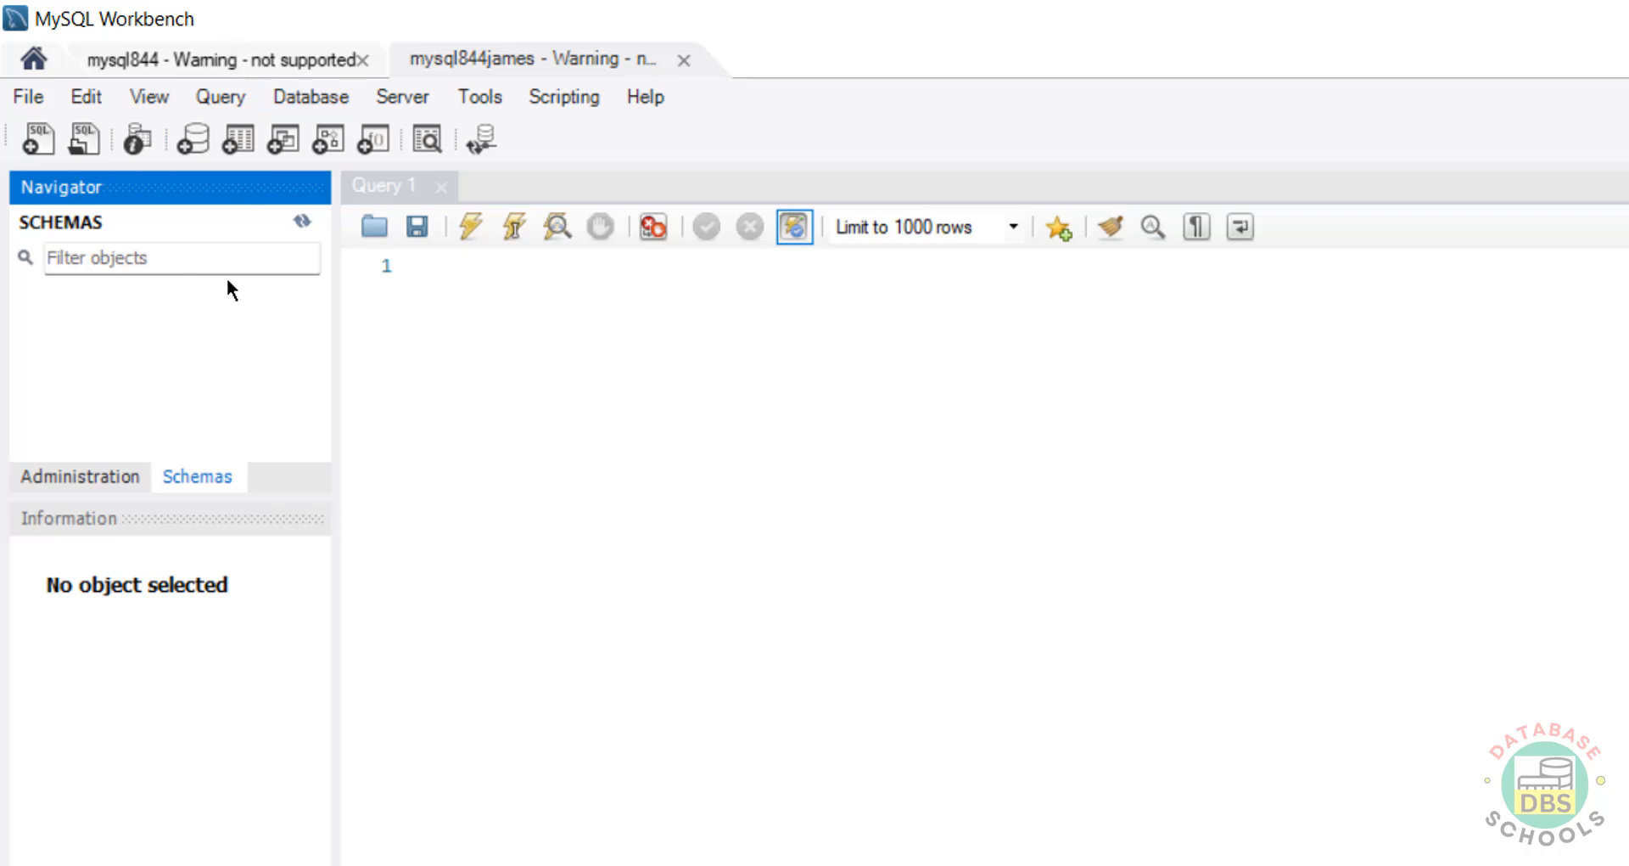
Step: Select the james account in Administration's Users and Privileges, then bring the MySQL 8.4 Command Line Client forward
left_click(111, 509)
left_click(112, 492)
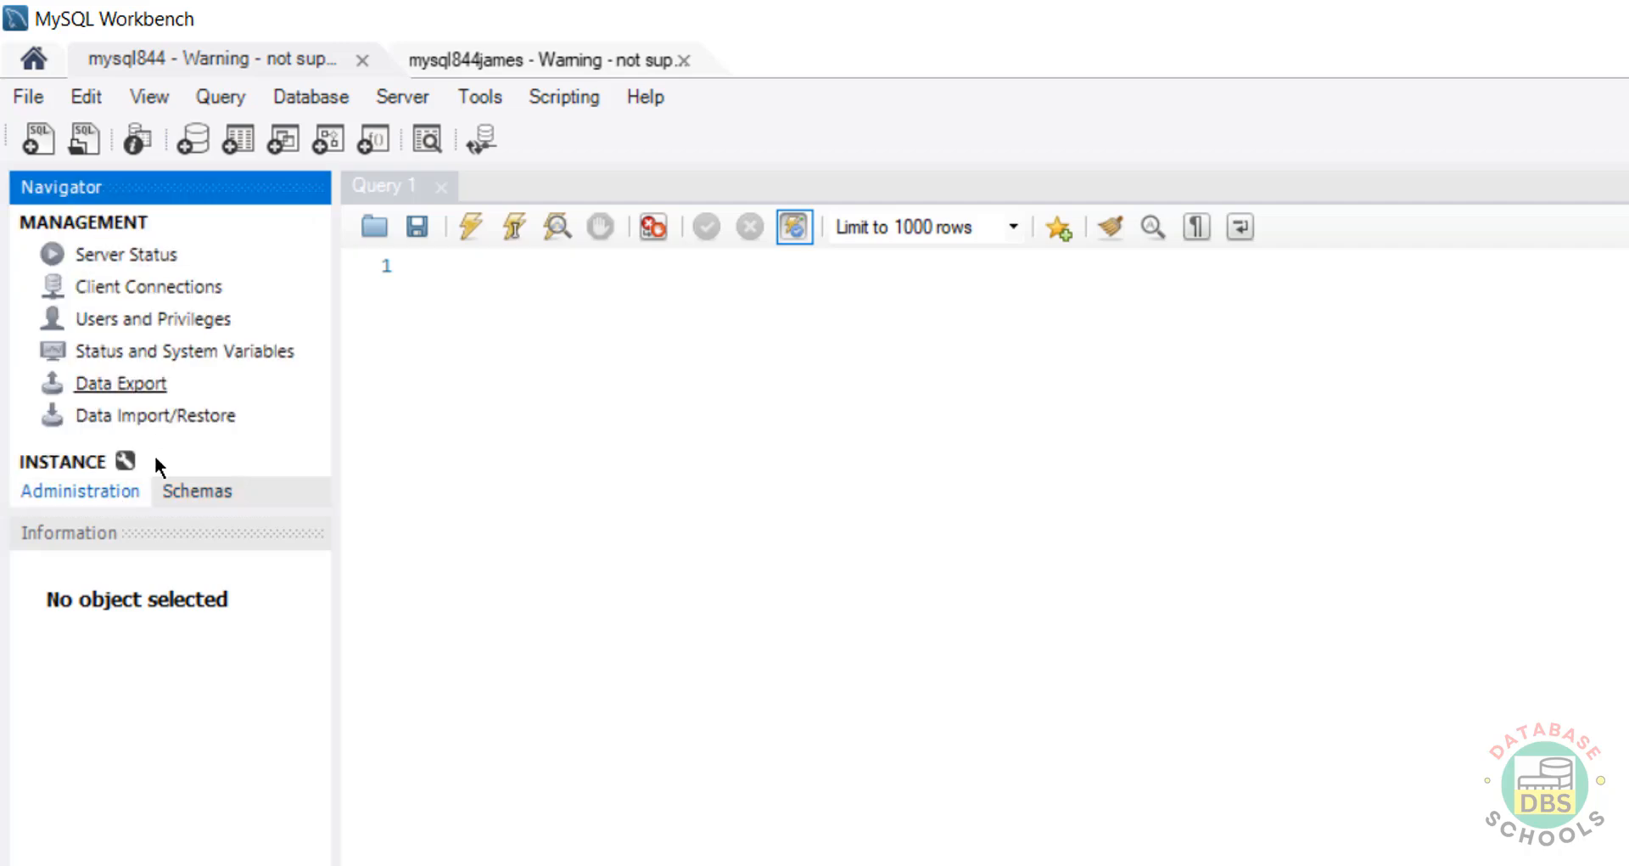
left_click(170, 318)
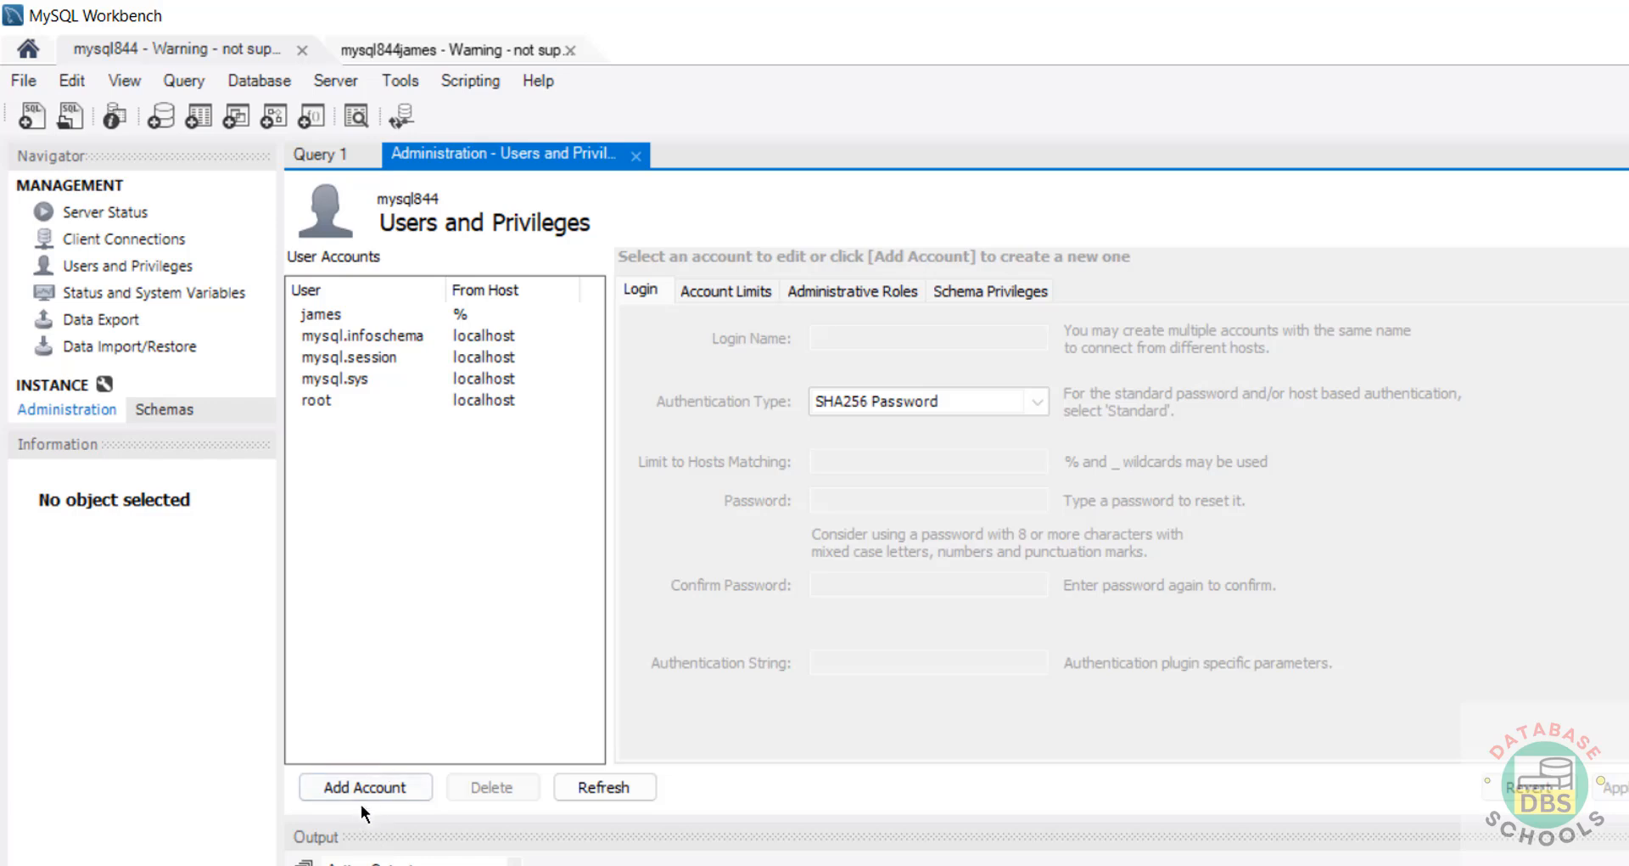
left_click(334, 312)
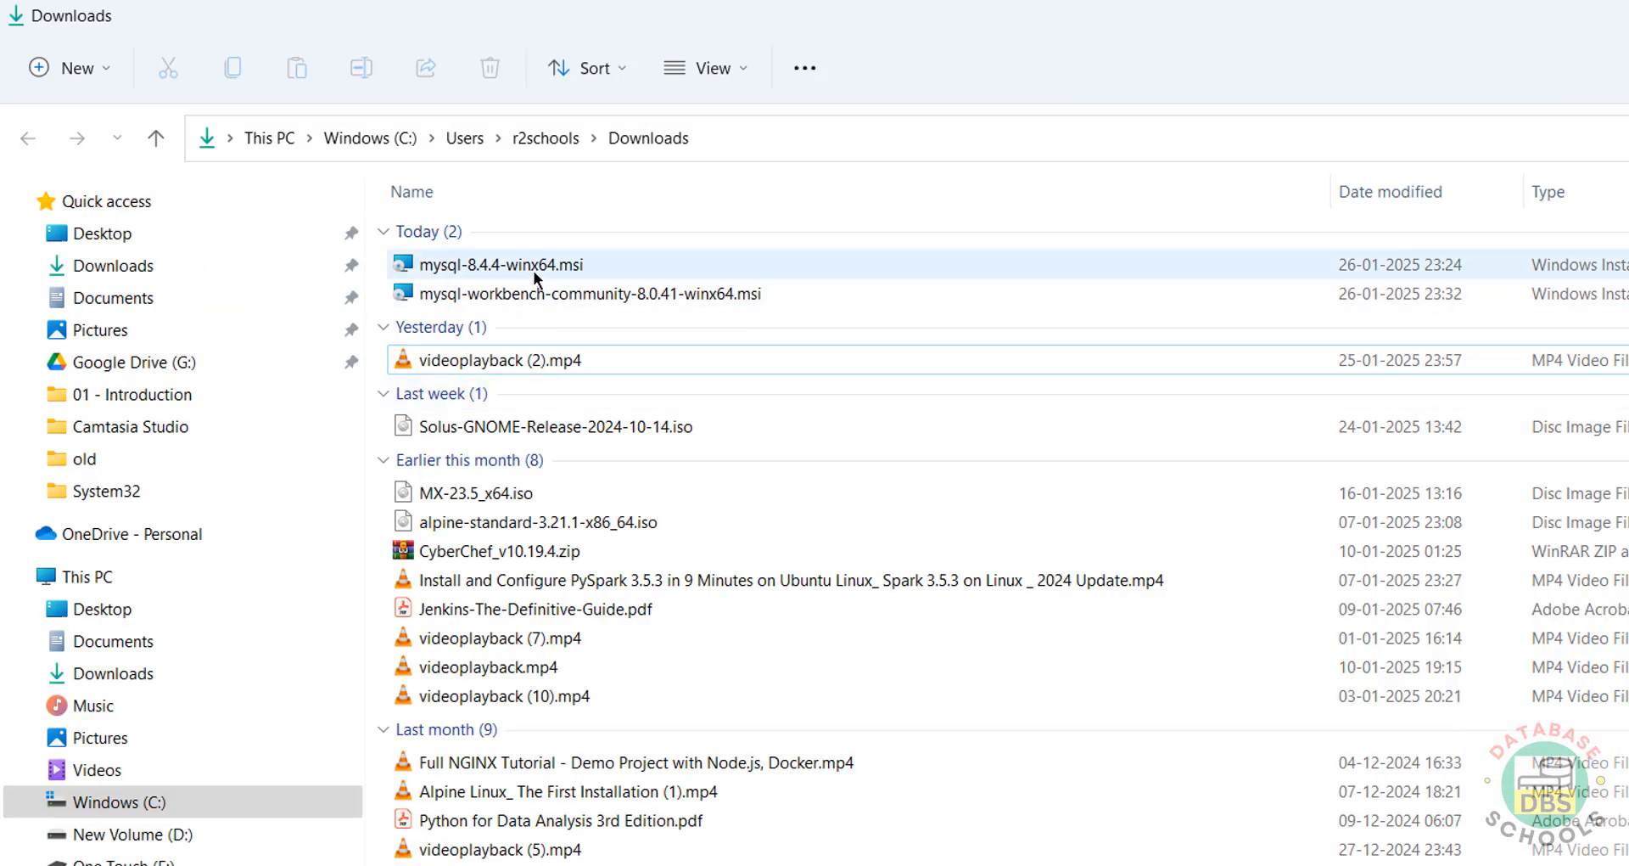
left_click(532, 271)
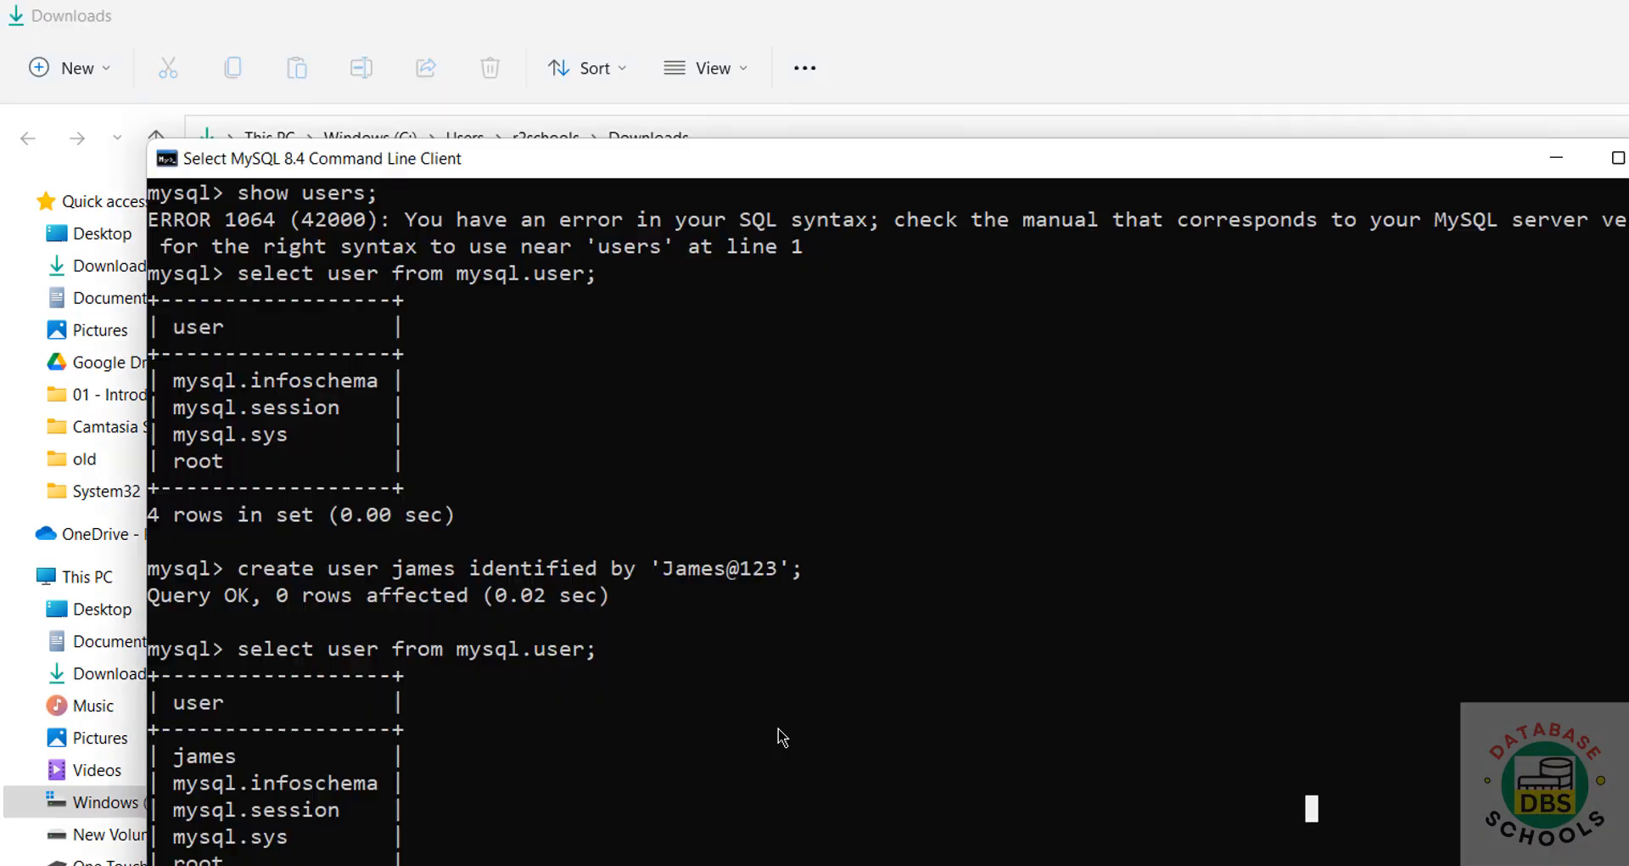